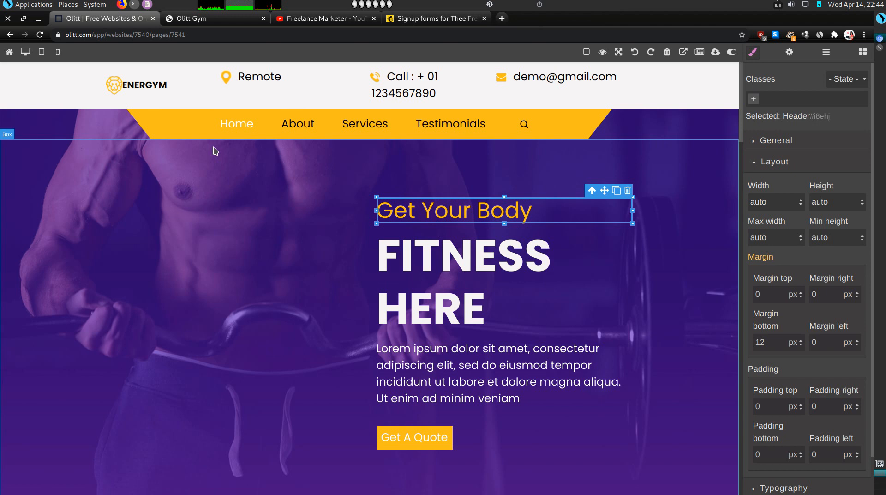
Switch to the Olitt Gym live site and look through the home page, the About section and the footer's video and social links
click(195, 18)
scroll(214, 176, up, 10)
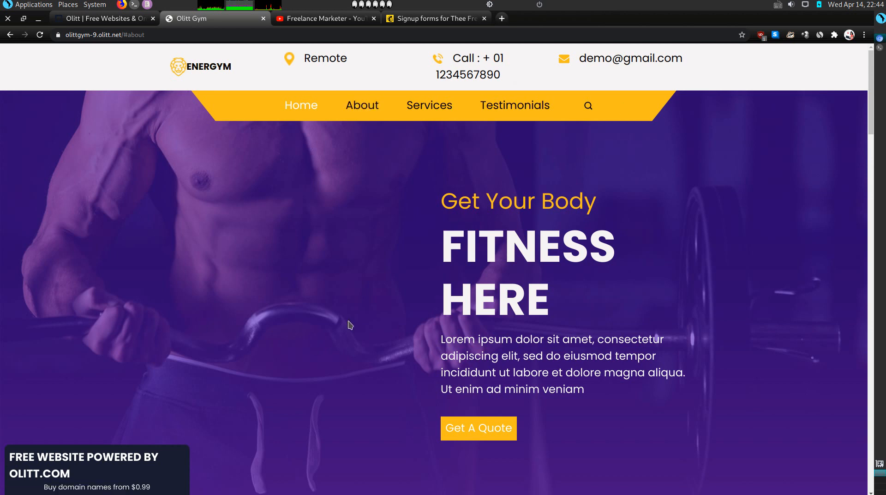
scroll(501, 321, down, 20)
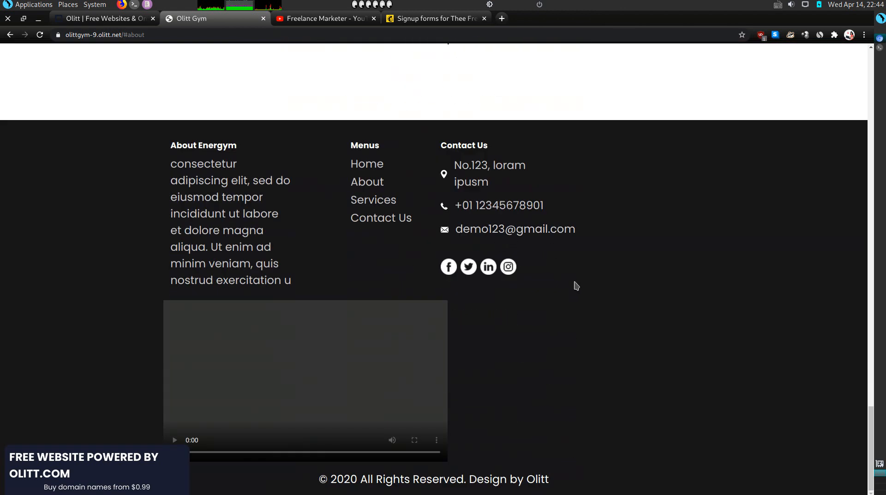
click(235, 392)
click(448, 266)
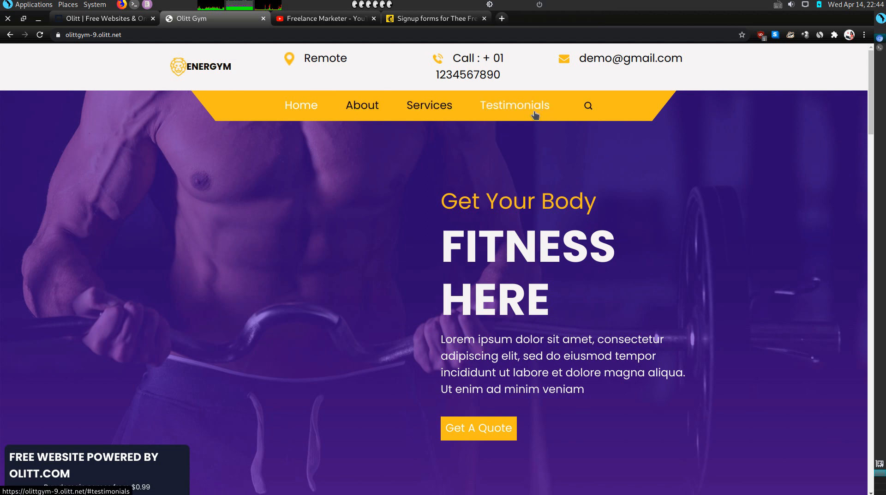
click(360, 107)
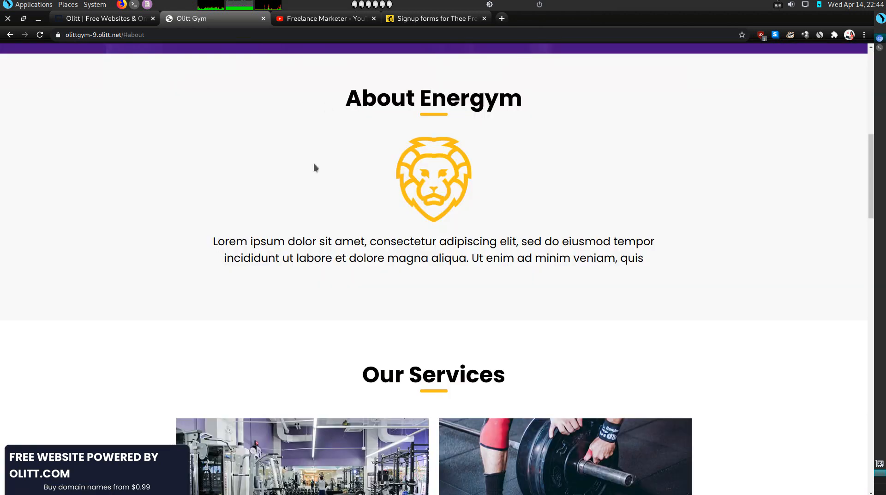
scroll(356, 166, down, 20)
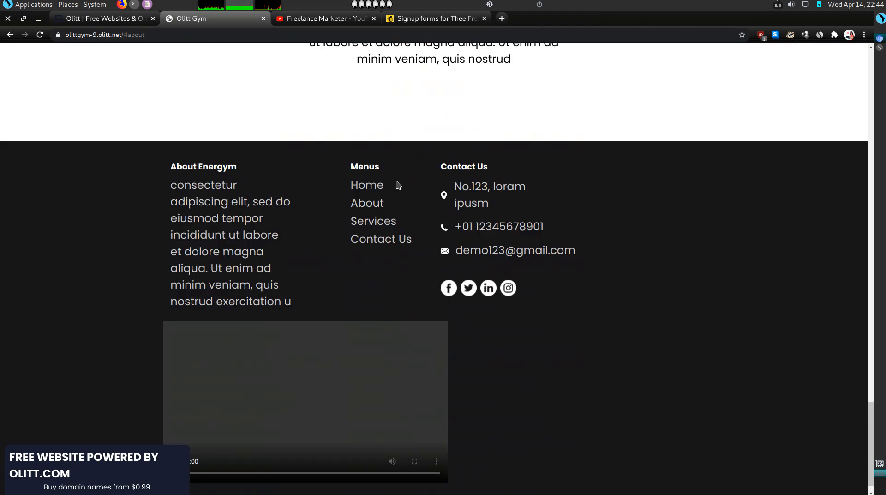
Return to the Olitt editor and select the header section, its ENERGYM text and the lion logo image in turn
click(138, 19)
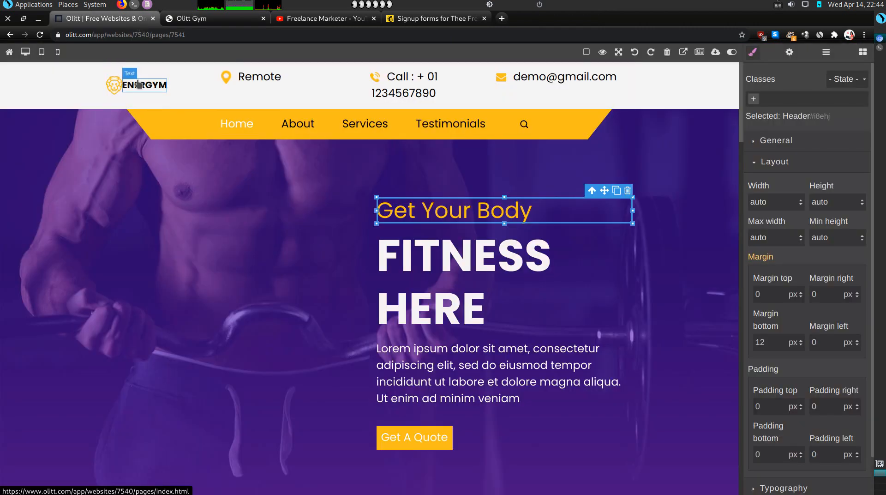
click(84, 103)
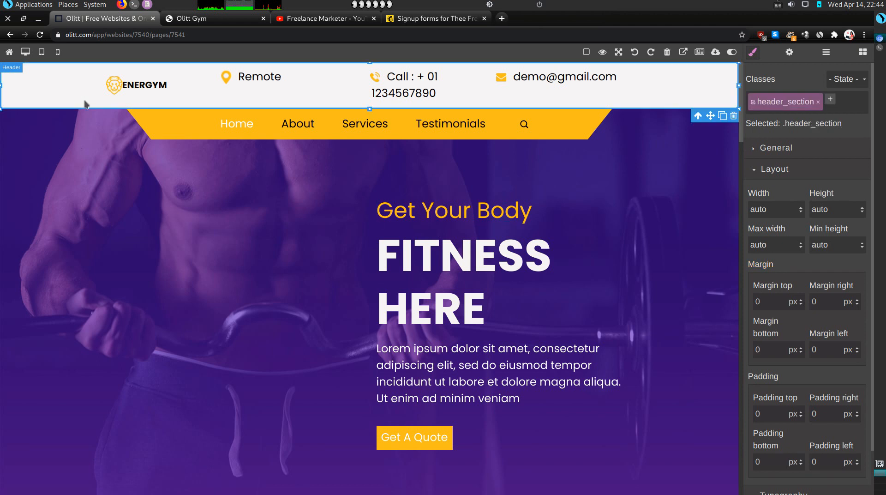
click(130, 91)
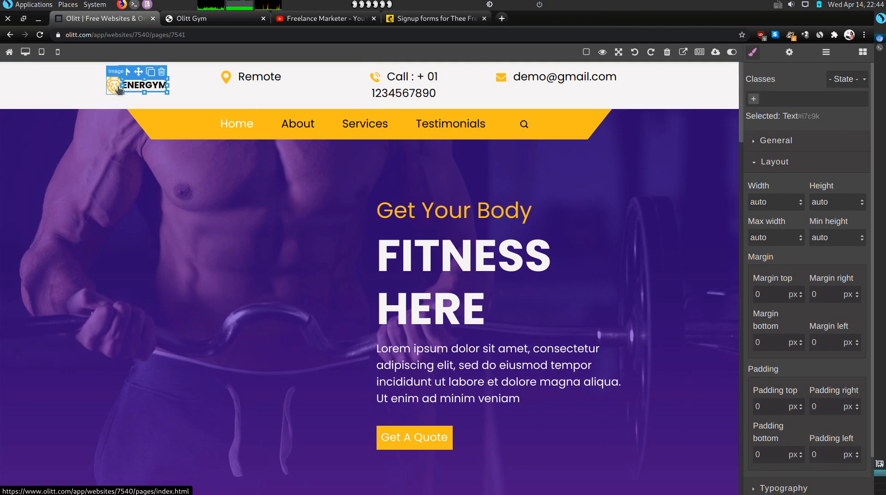
click(114, 86)
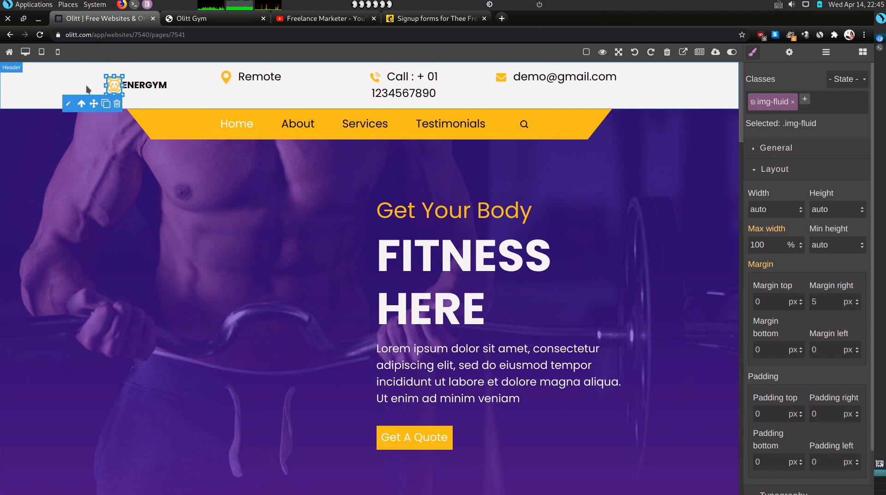
Select the header section and examine its General style settings
click(62, 85)
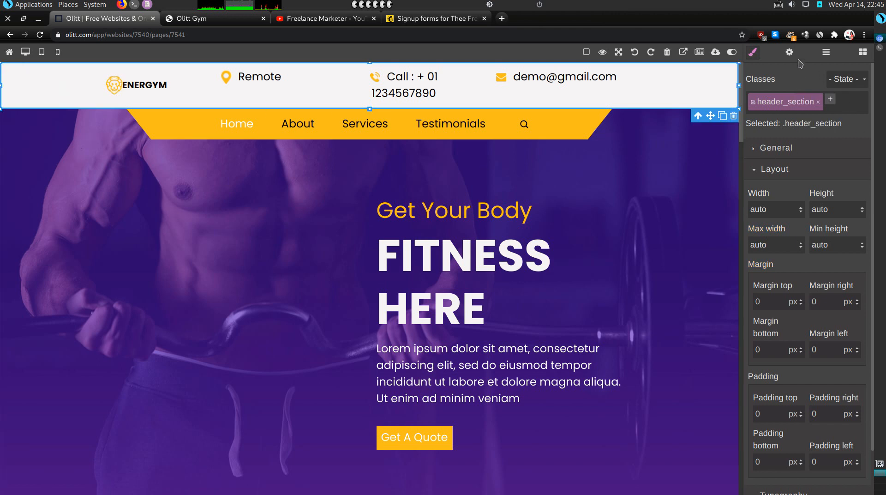
click(754, 52)
click(755, 53)
click(758, 172)
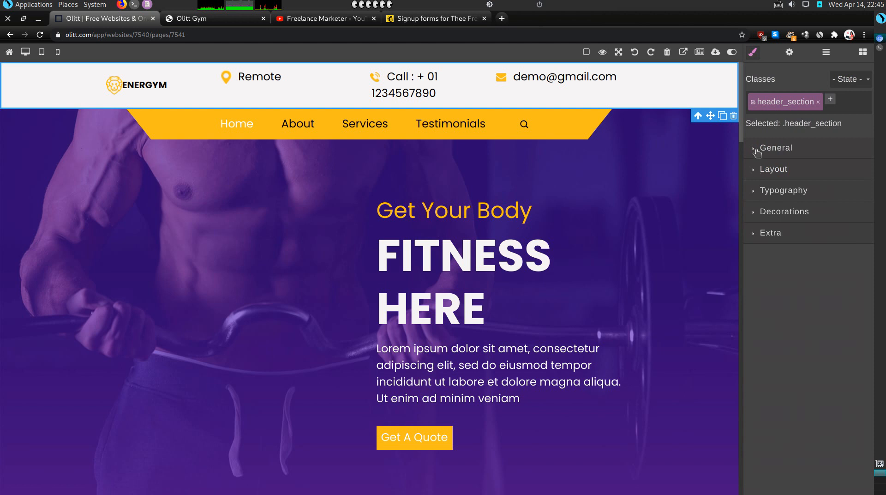
click(757, 148)
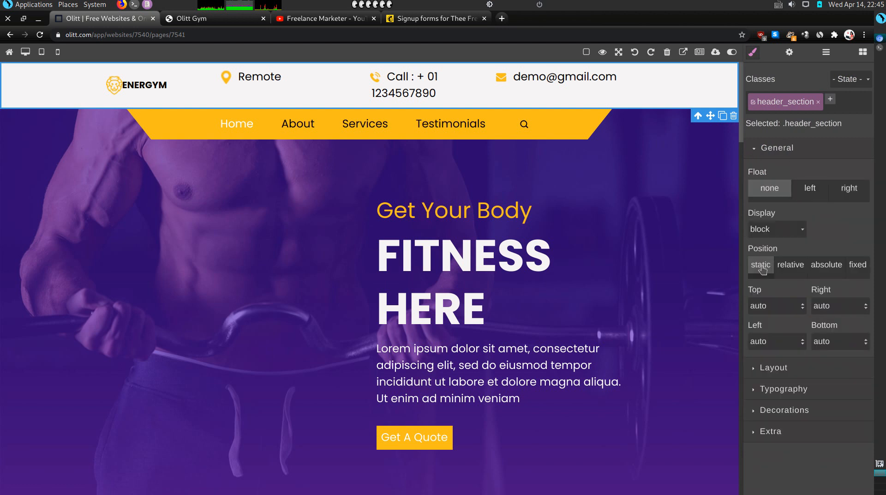
click(759, 148)
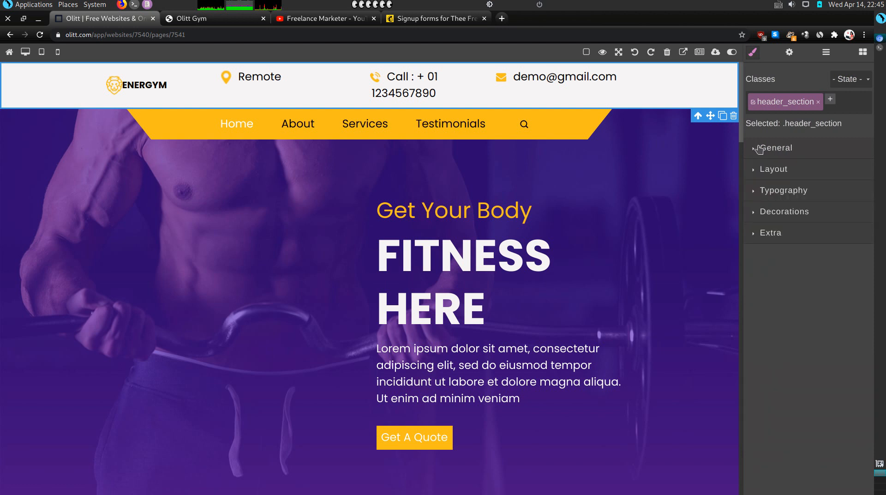
Try #000000 as the header section's background color, and restore it to #f4f3f3
click(764, 213)
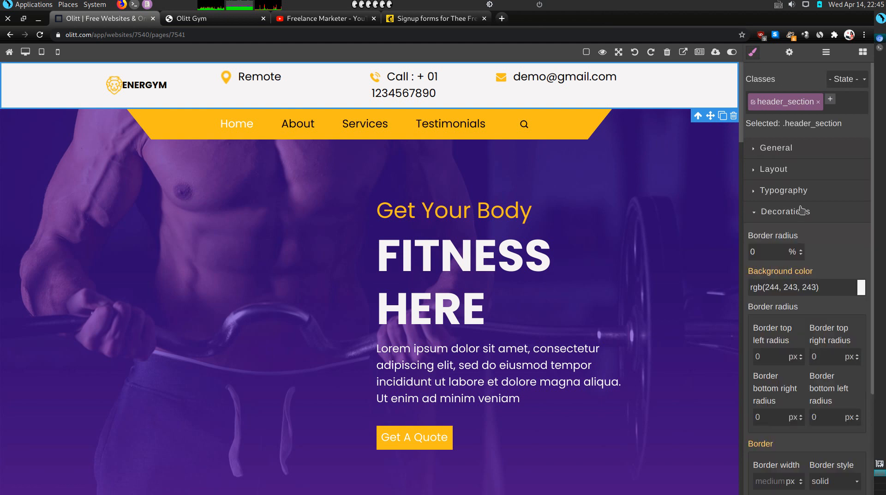
click(860, 287)
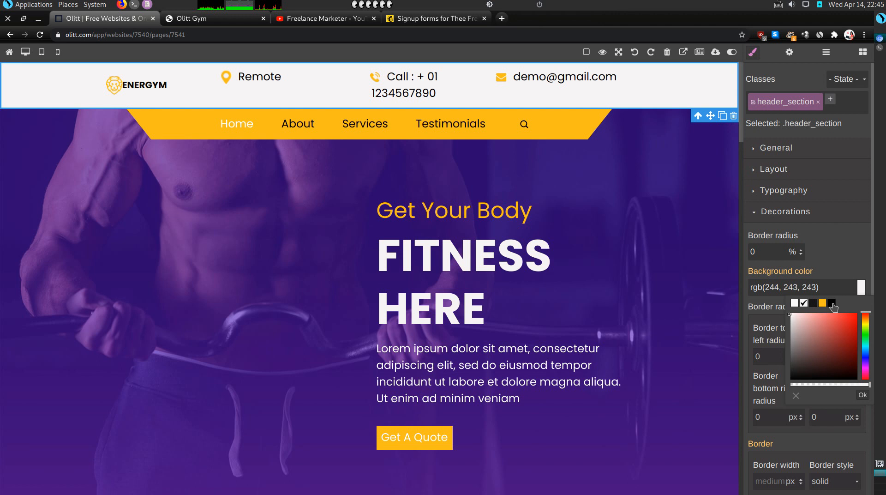
click(832, 302)
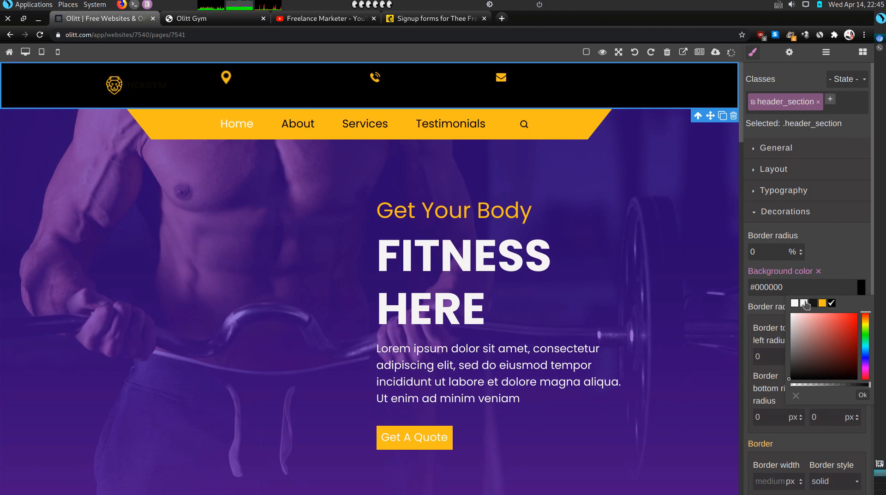
click(805, 303)
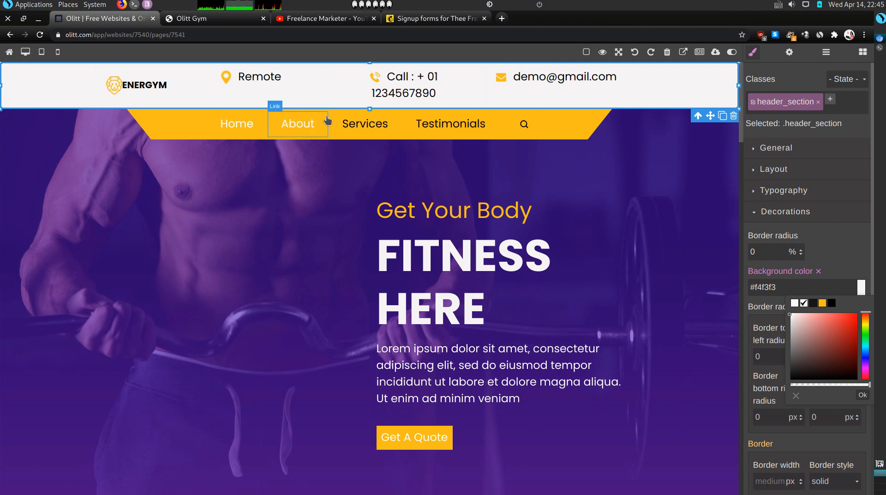
Change the yellow "Get Your Body" heading in the hero section to "Get Healthy"
click(277, 213)
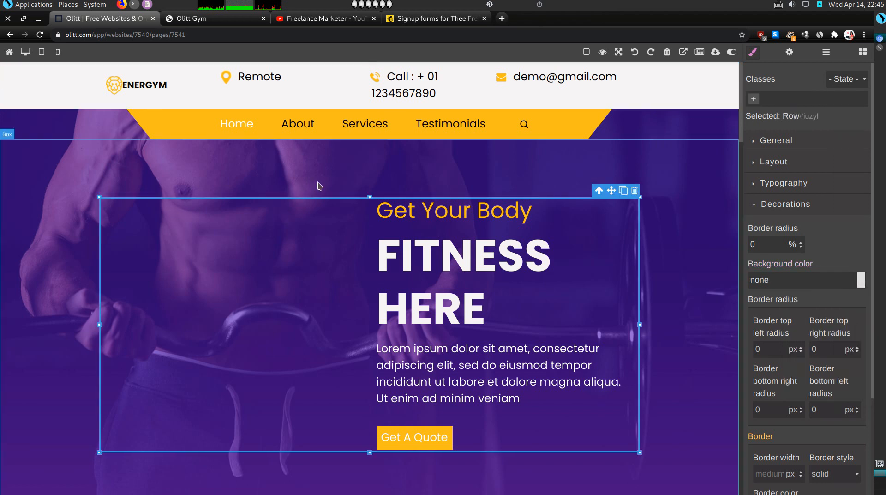
click(426, 211)
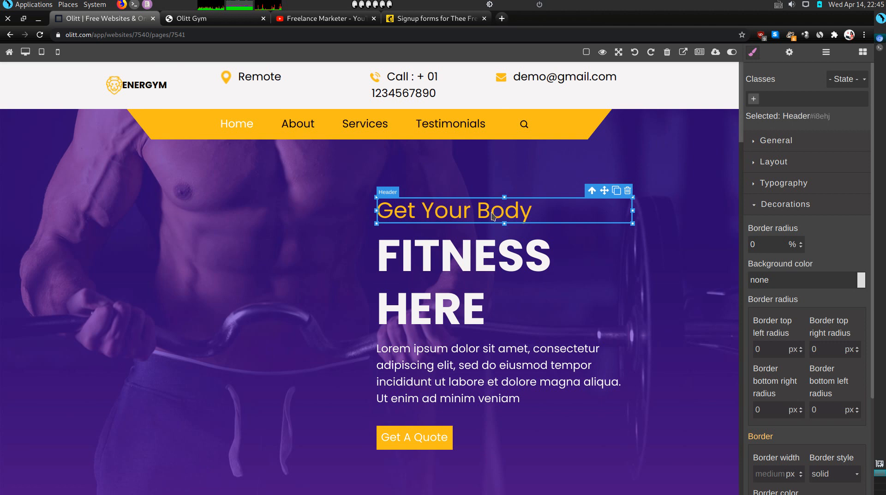
double_click(550, 218)
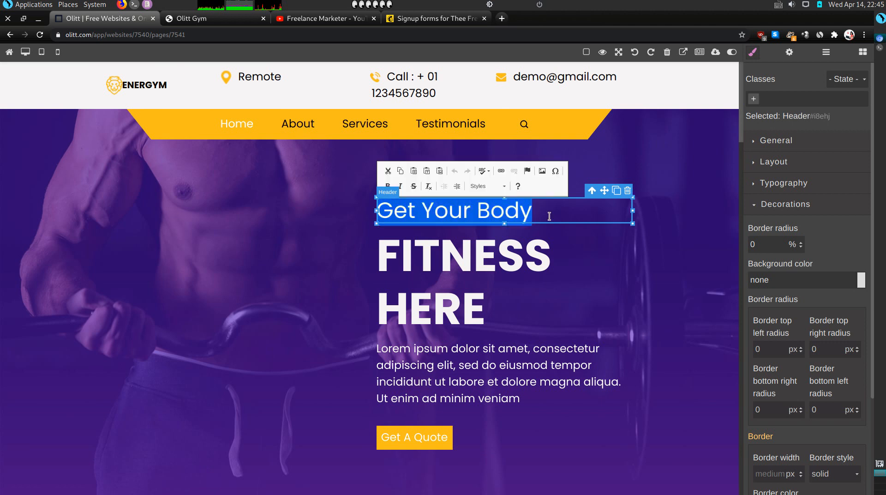
click(550, 216)
key(BackSpace)
key(BackSpace)
key(BackSpace)
key(BackSpace)
key(BackSpace)
key(BackSpace)
key(BackSpace)
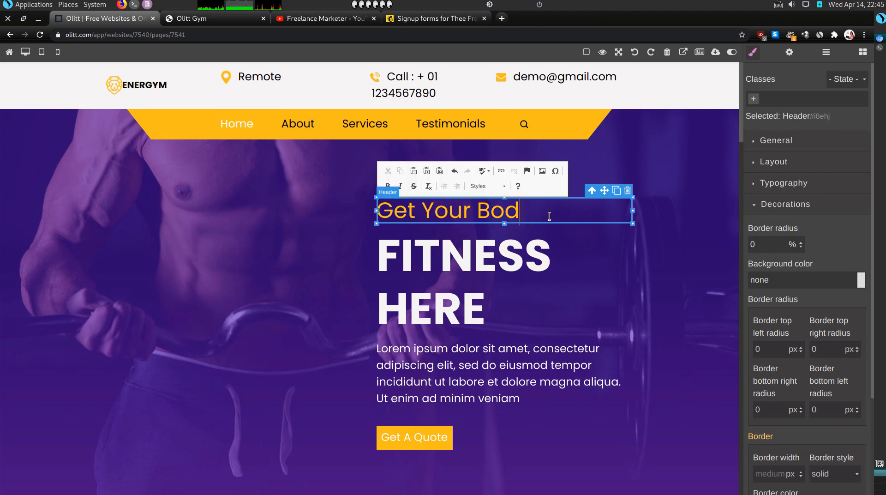
key(BackSpace)
key(BackSpace)
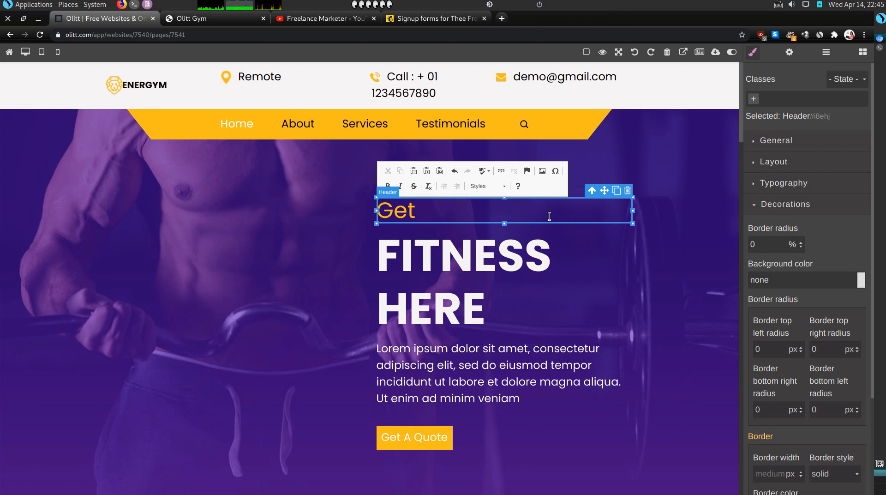
text(Heal)
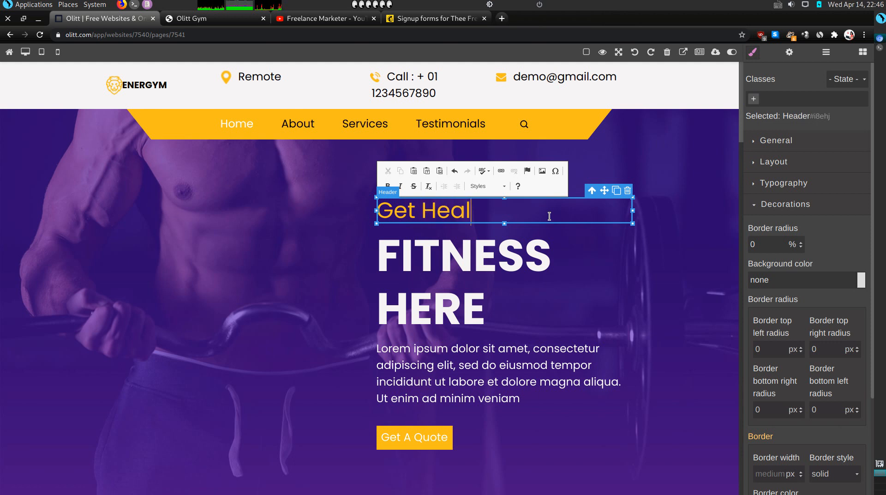
text(thy)
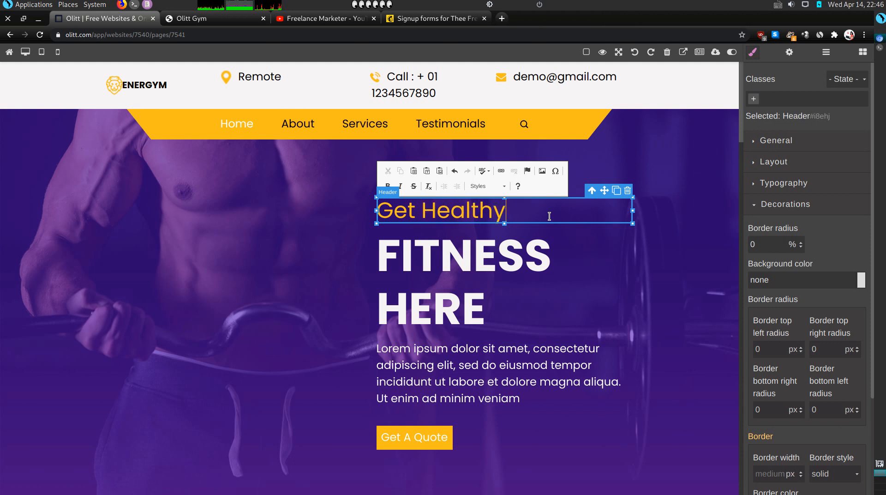
Replace the large "FITNESS HERE" heading in the hero section with "ENERGYM"
click(517, 277)
triple_click(517, 277)
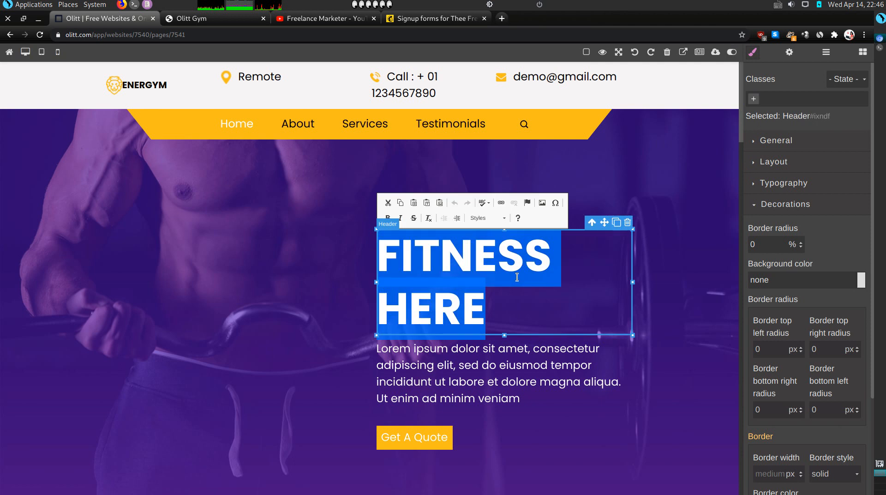
text(ENER)
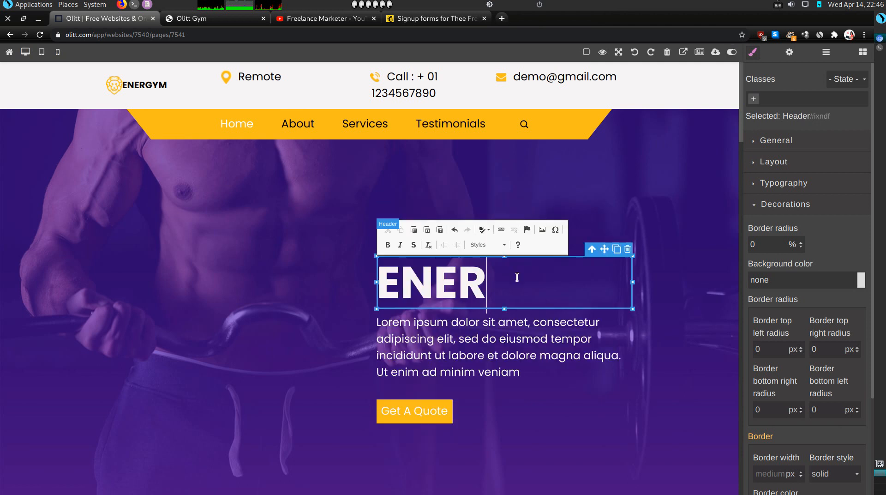
text(GY)
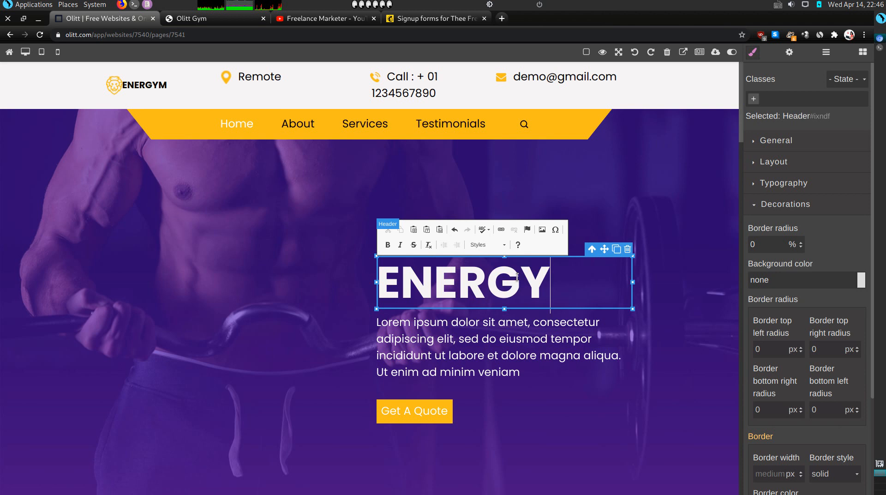
text(M)
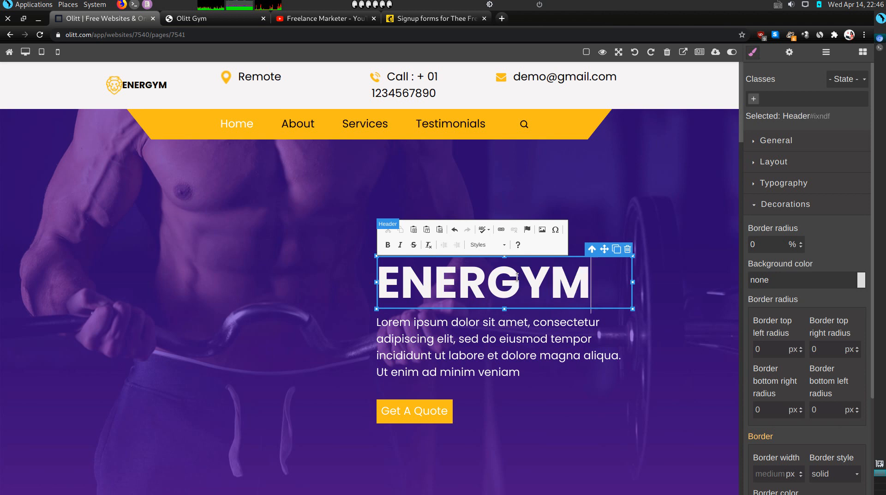
Replace the lorem ipsum paragraph under the large hero heading with "We offer training services."
click(456, 342)
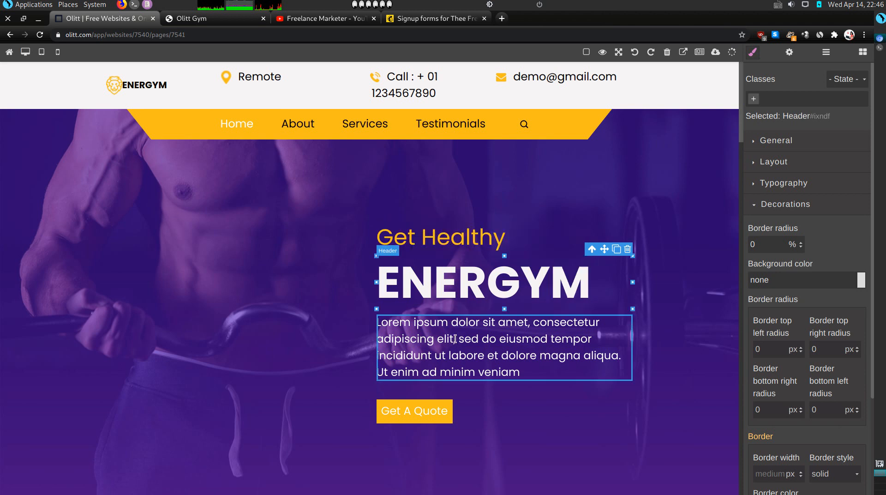
triple_click(455, 339)
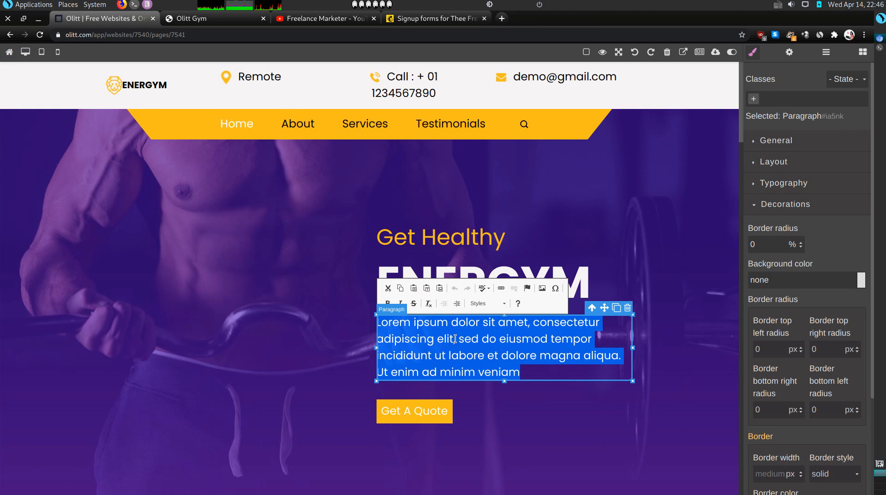
text(We offer)
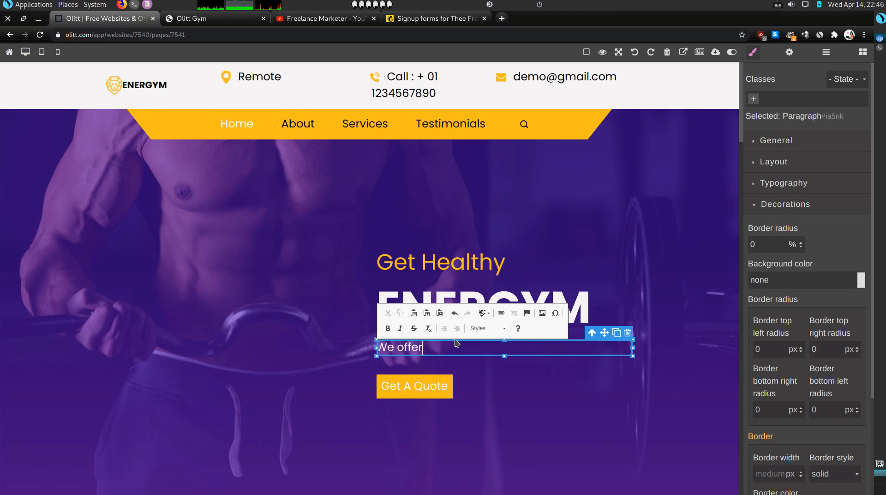
text( training services.)
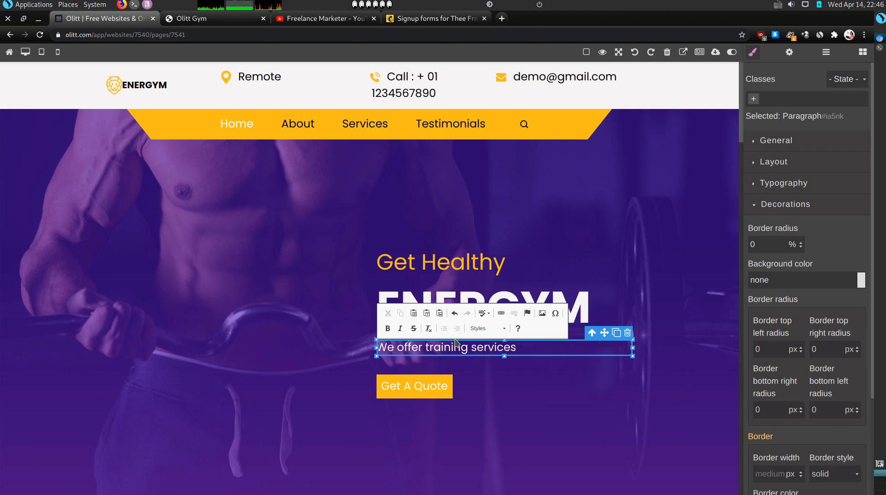
click(322, 351)
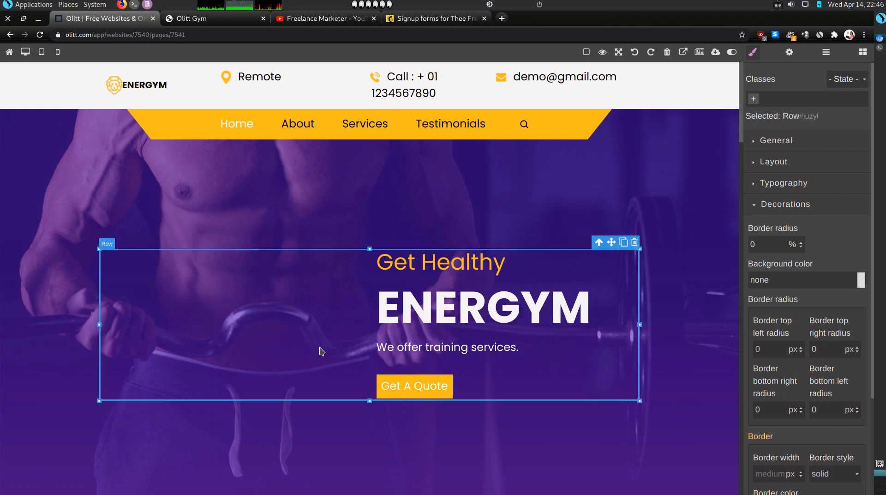
Select the Get A Quote button, and reload the Olitt Gym live site to check the edited hero text
click(395, 386)
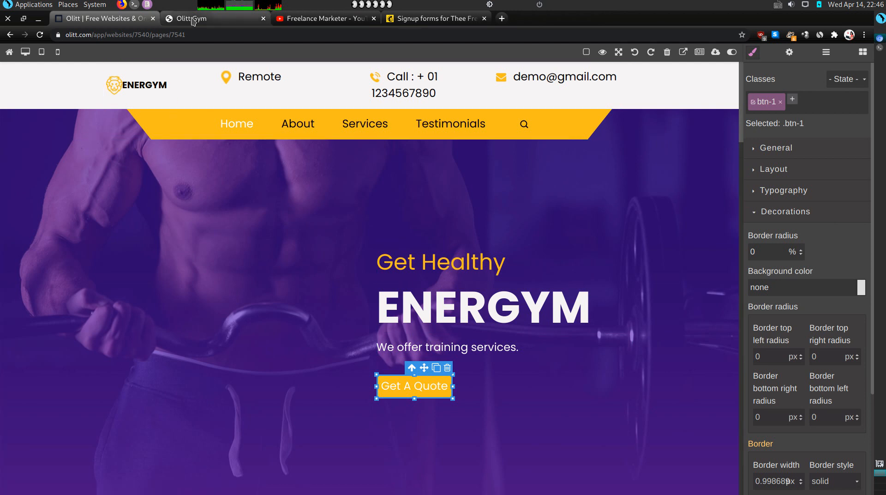
click(192, 19)
click(41, 35)
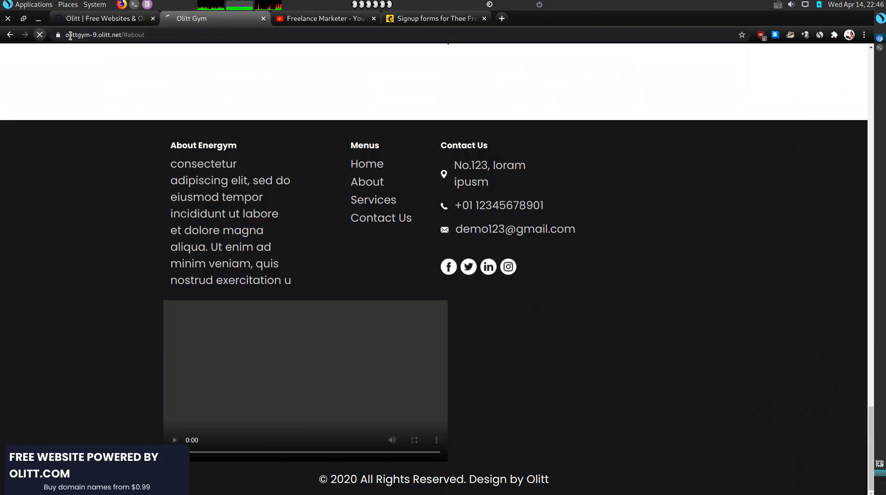
Return to the top of the live gym site and test where the Get A Quote button leads
click(106, 19)
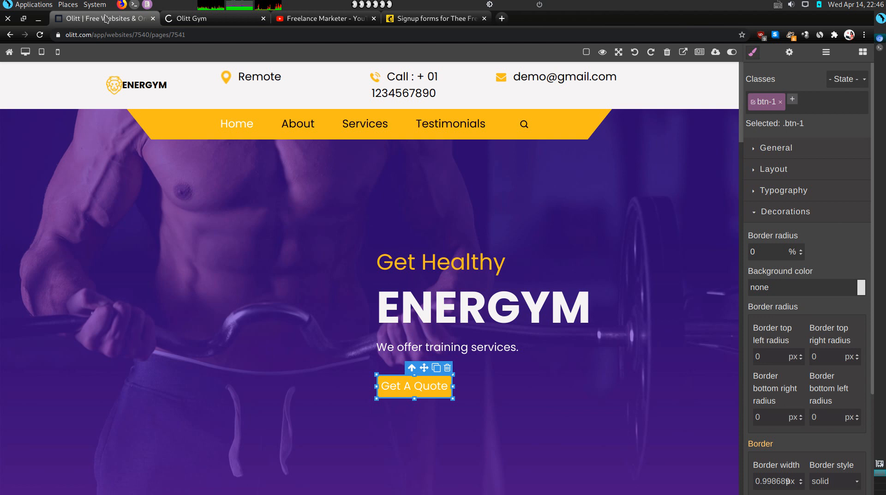
click(287, 317)
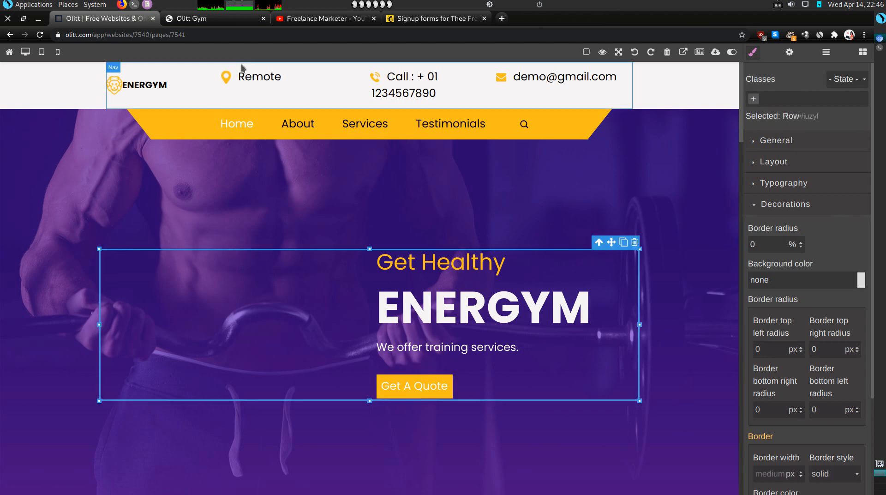
click(192, 18)
scroll(469, 262, up, 20)
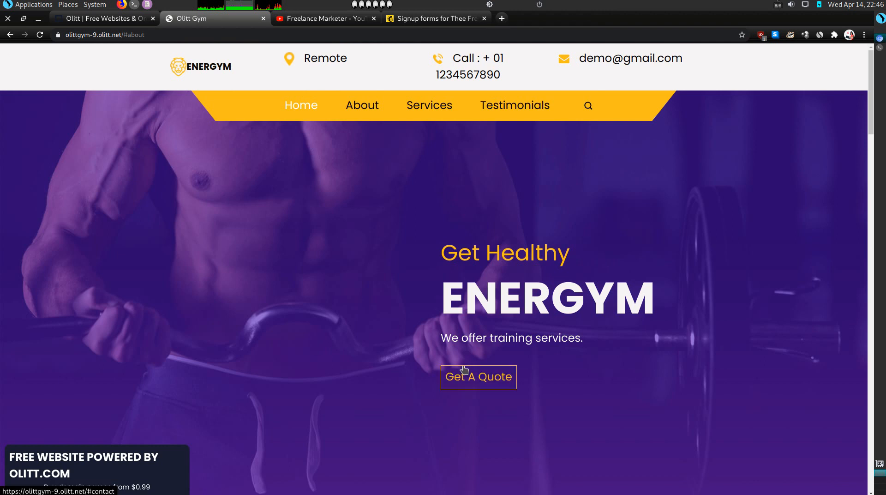
click(465, 376)
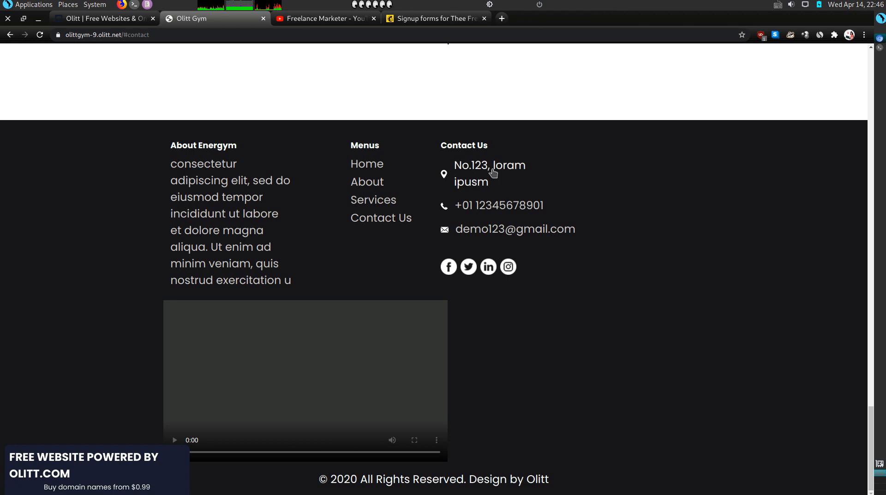
In the Olitt builder, open the Get A Quote button's component settings to inspect its link target
click(99, 19)
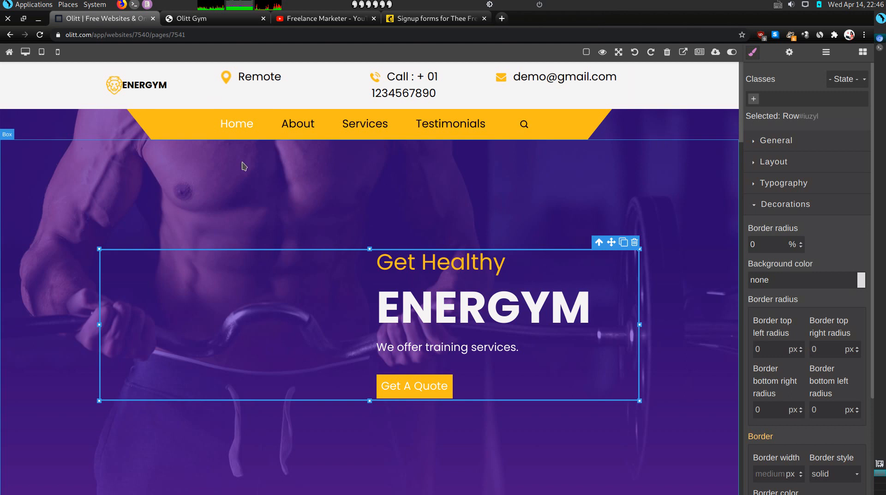
click(407, 387)
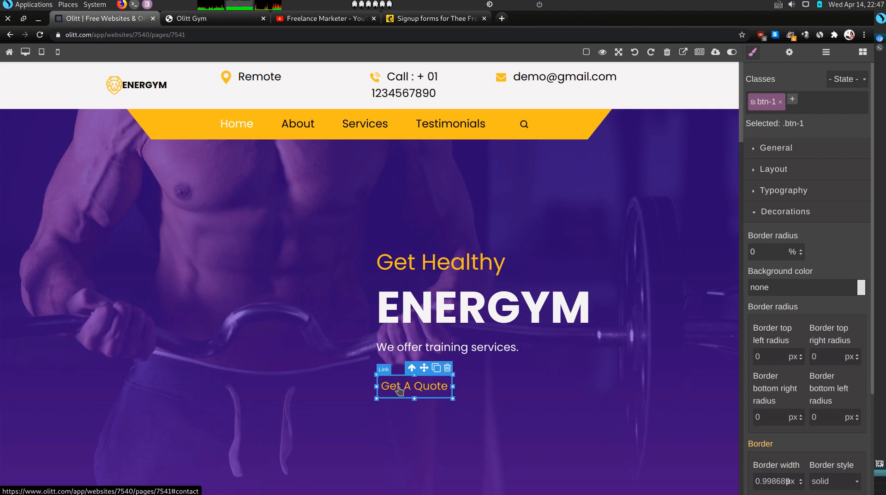
click(789, 52)
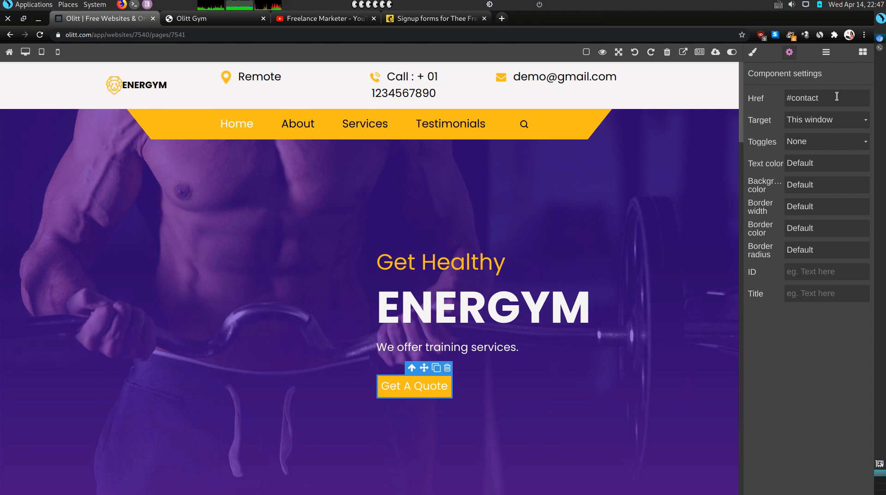
Inspect the component settings of the footer's Contact Us column and heading to check the heading's ID
scroll(663, 425, down, 1)
scroll(664, 426, down, 15)
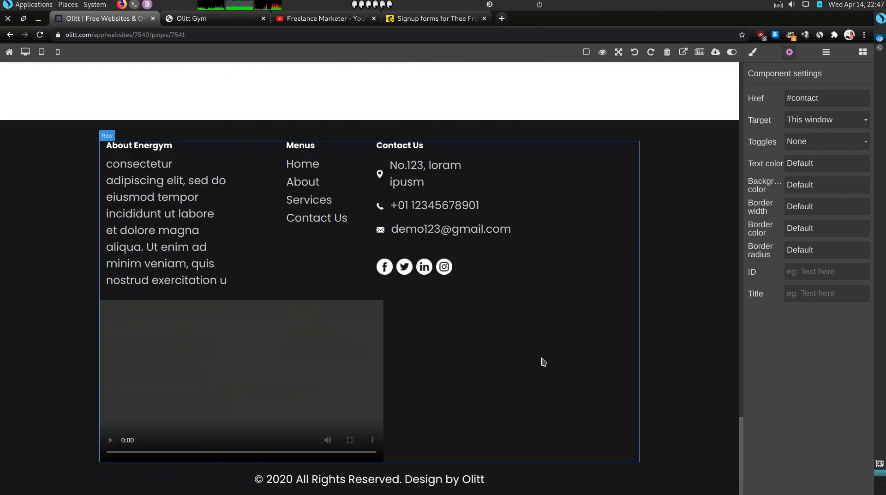
click(395, 156)
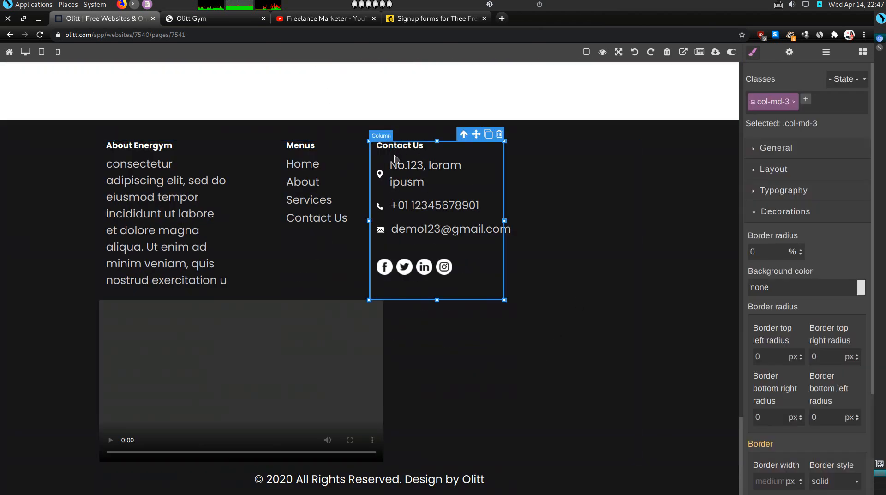
click(790, 52)
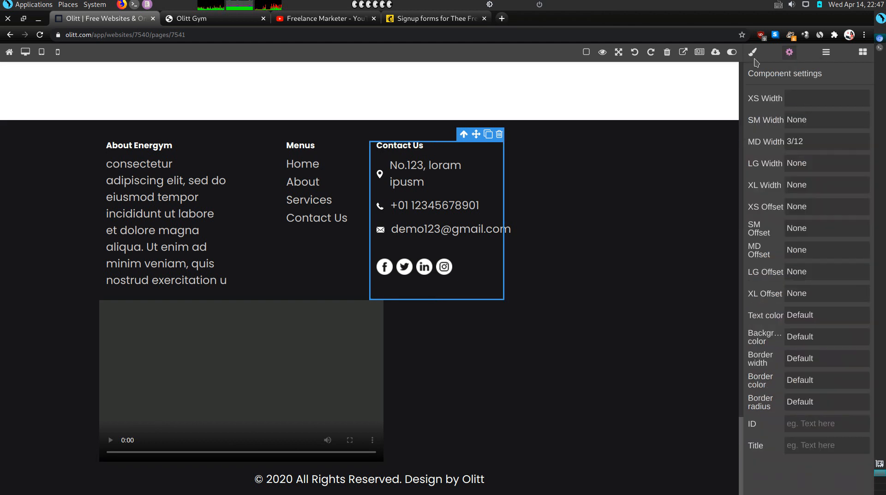
click(413, 153)
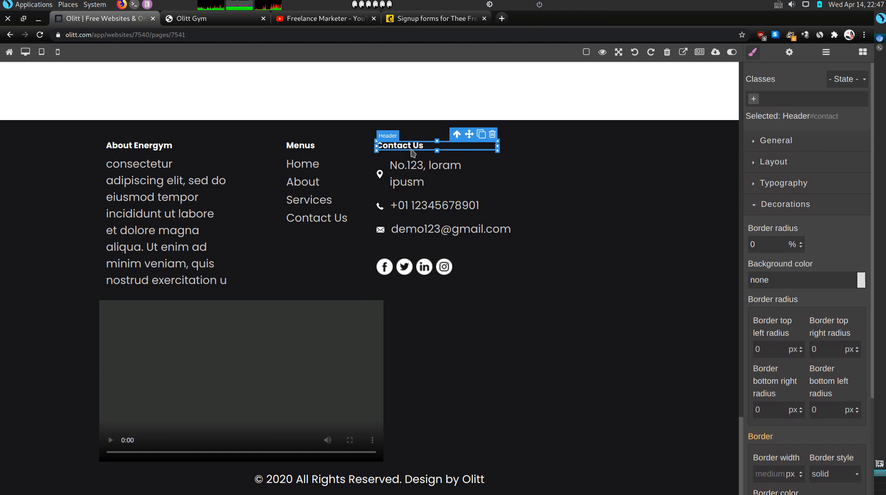
click(790, 53)
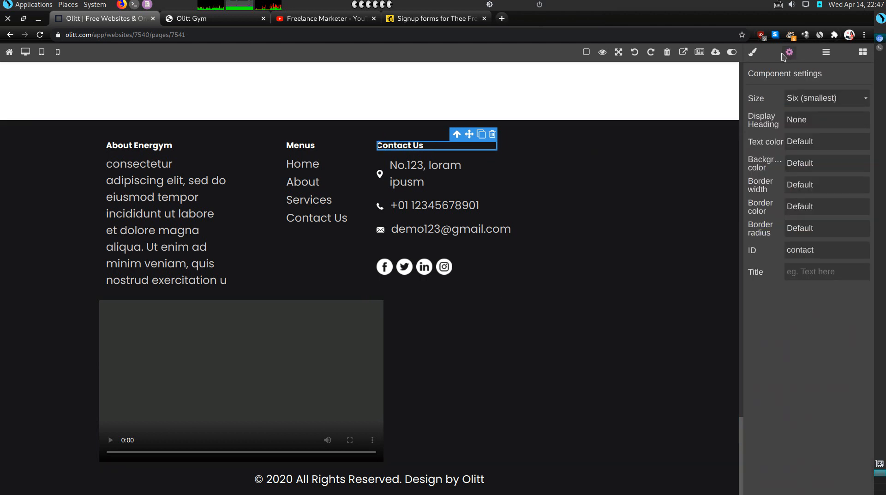
click(806, 251)
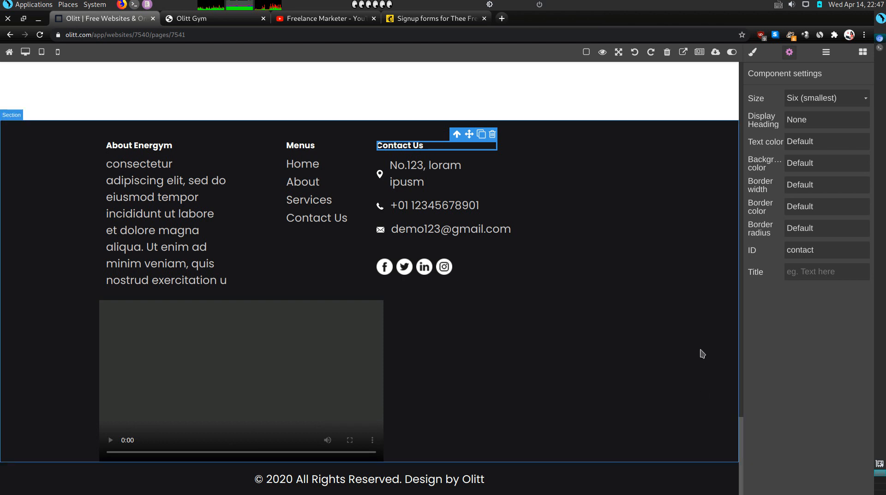
On the live site, test the About and Services navigation links and look over the services section
scroll(700, 355, up, 15)
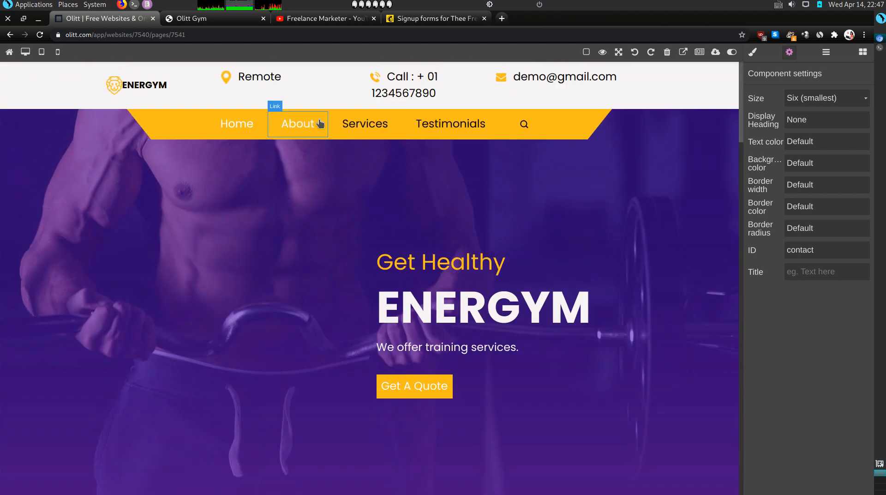
click(213, 18)
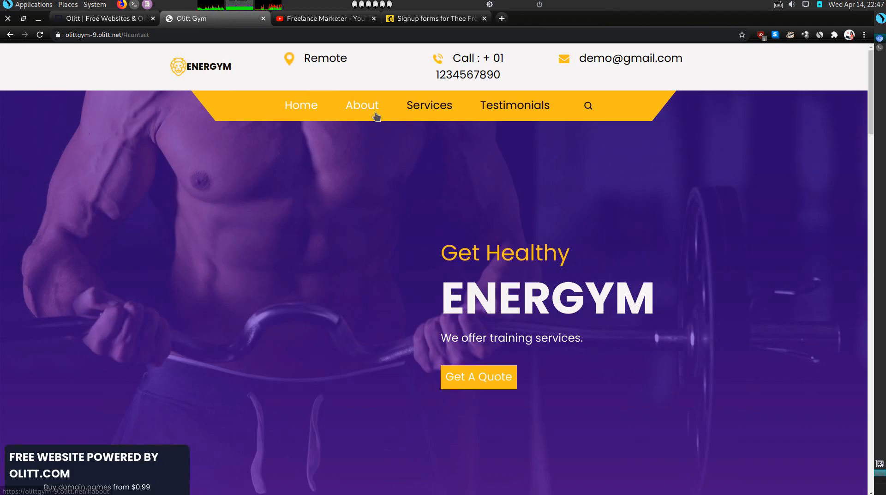
click(376, 108)
scroll(383, 111, up, 10)
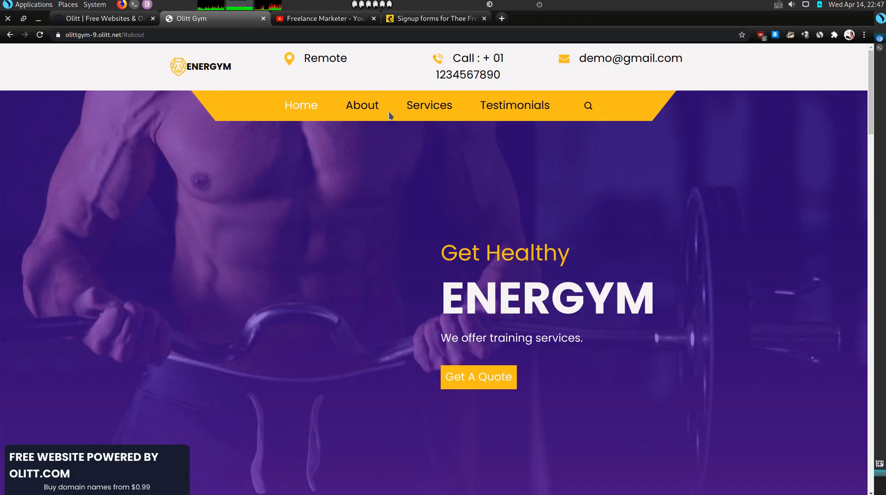
click(413, 108)
scroll(450, 429, up, 1)
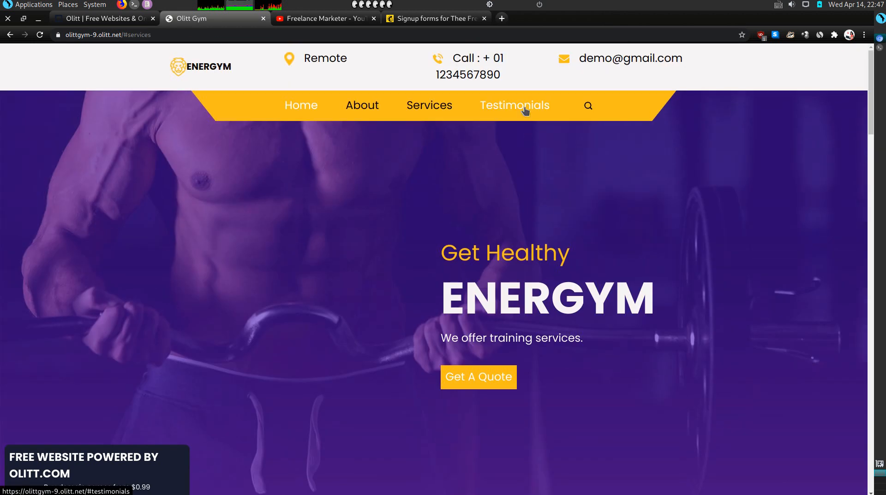
scroll(465, 164, down, 15)
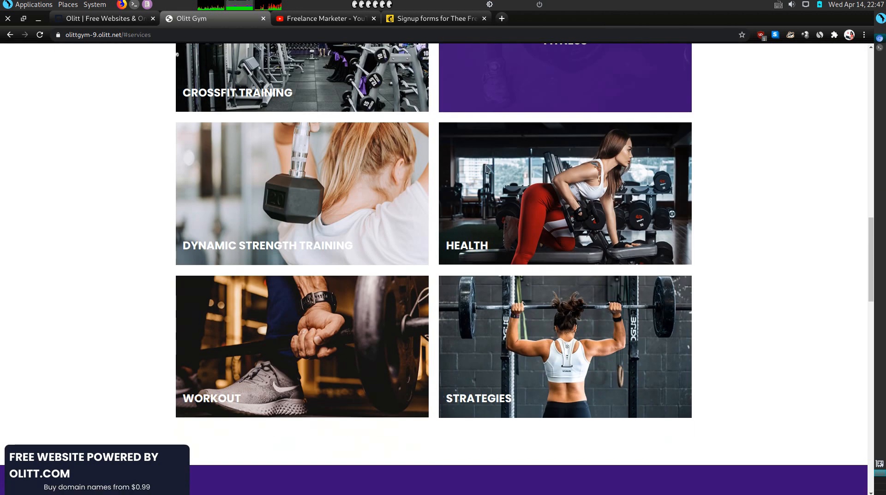
In the builder, compare the About navigation link's Href with the ID of the About Energym section
click(103, 19)
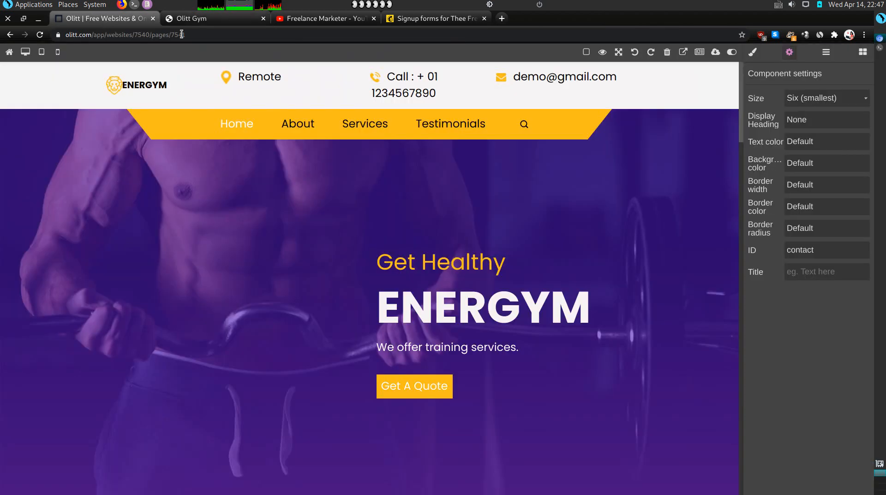
click(292, 118)
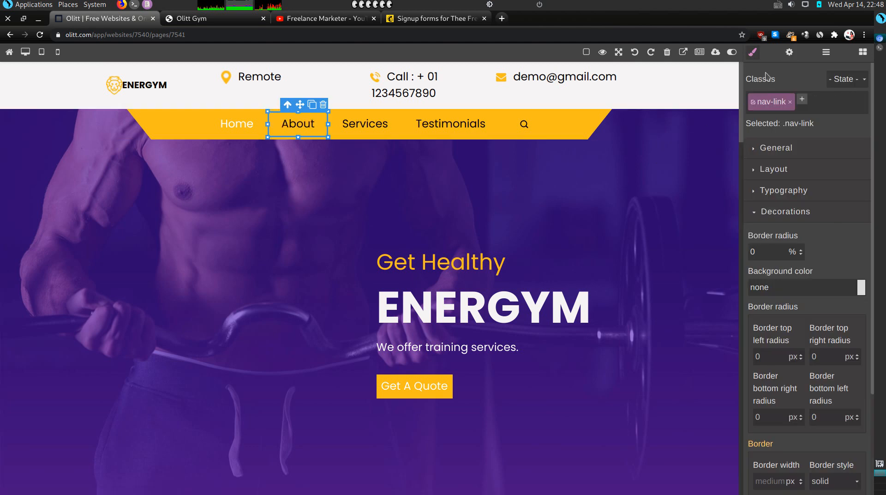
click(789, 53)
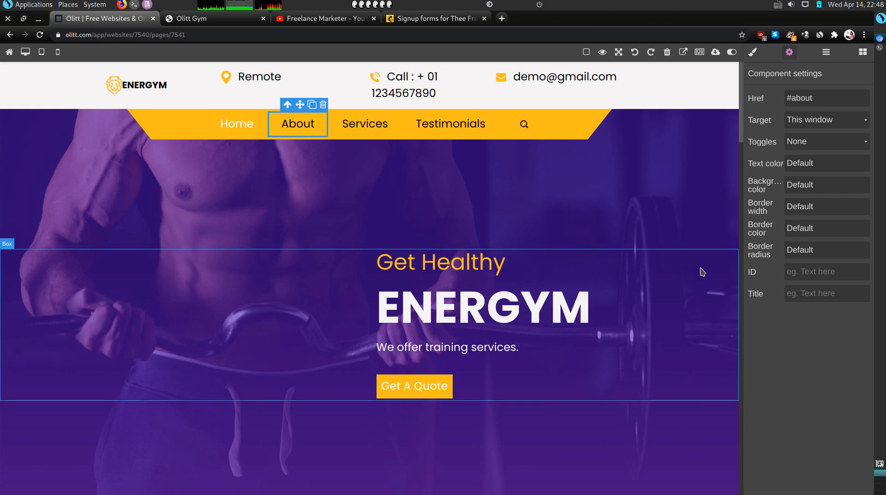
scroll(706, 261, down, 6)
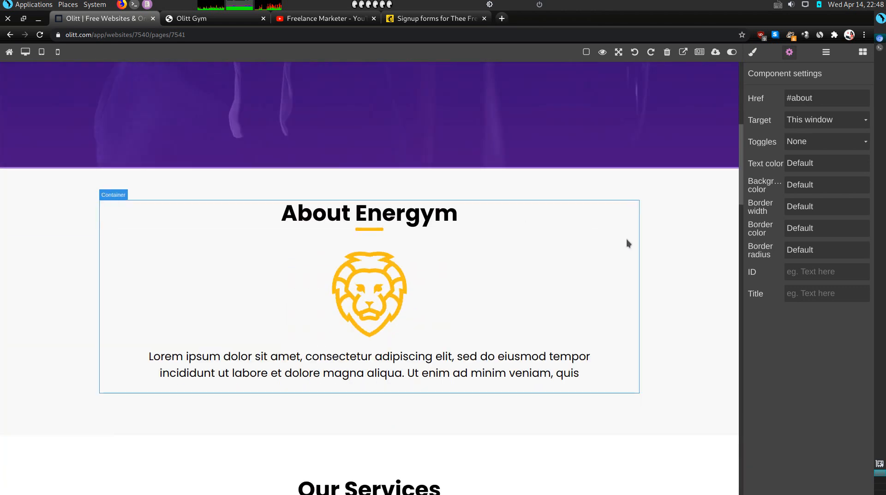
click(660, 244)
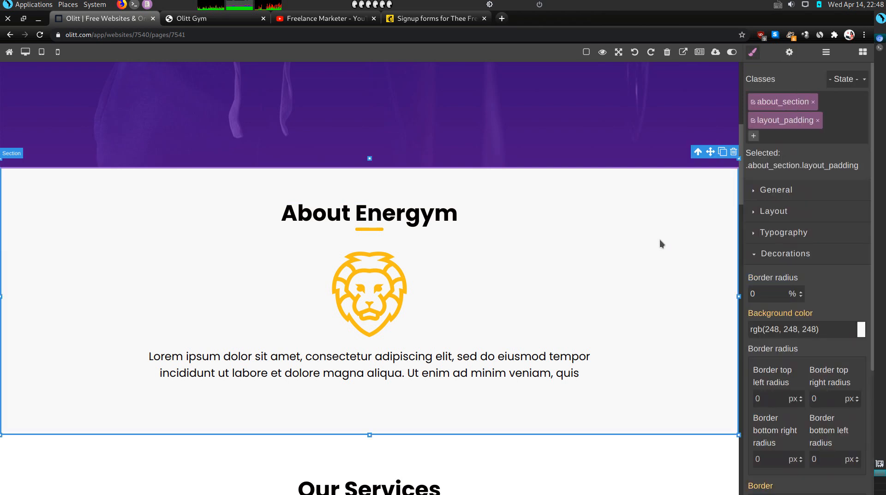
click(789, 52)
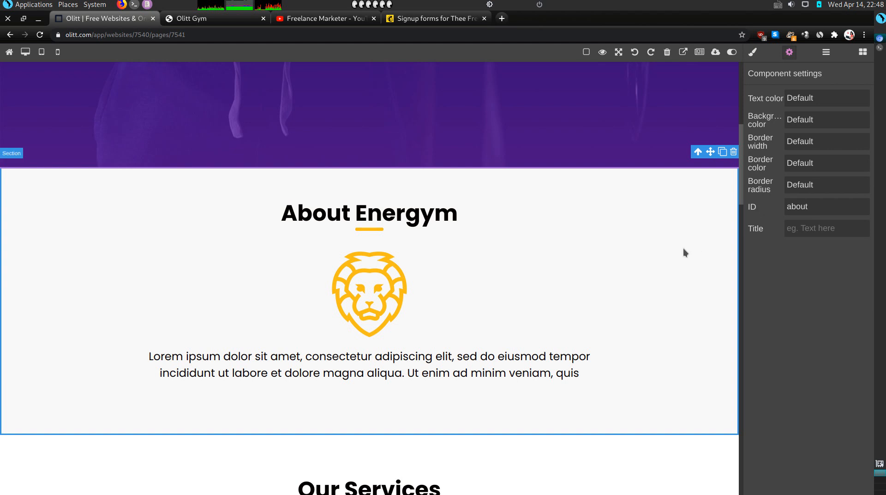
Check the IDs of the Our Services and What Says Our Customers sections in their component settings
scroll(622, 280, down, 3)
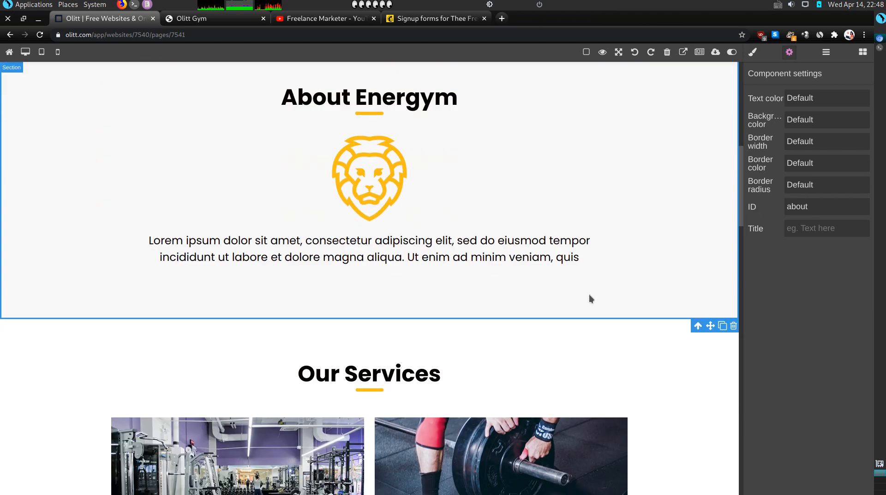
click(574, 342)
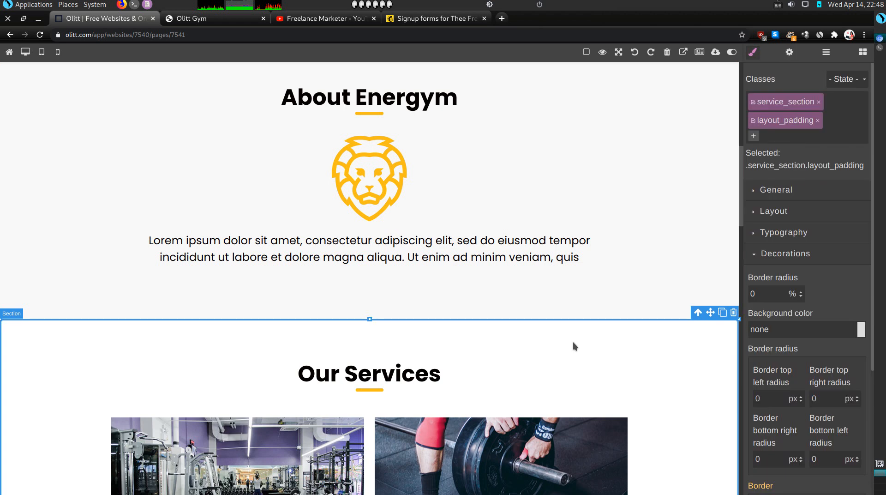
click(790, 51)
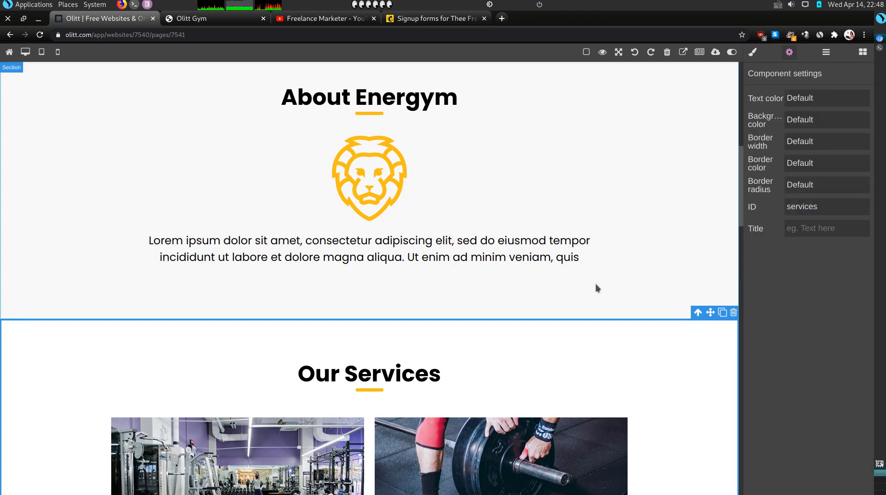
scroll(596, 284, down, 15)
scroll(574, 225, down, 10)
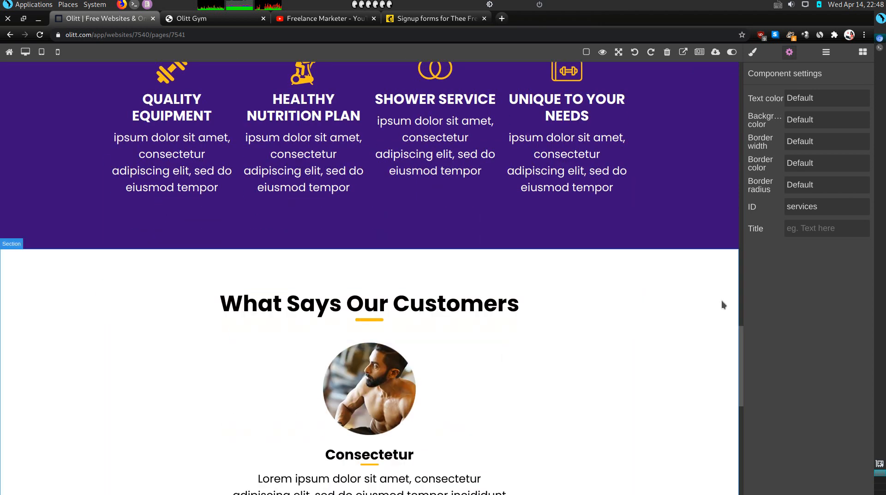
click(722, 301)
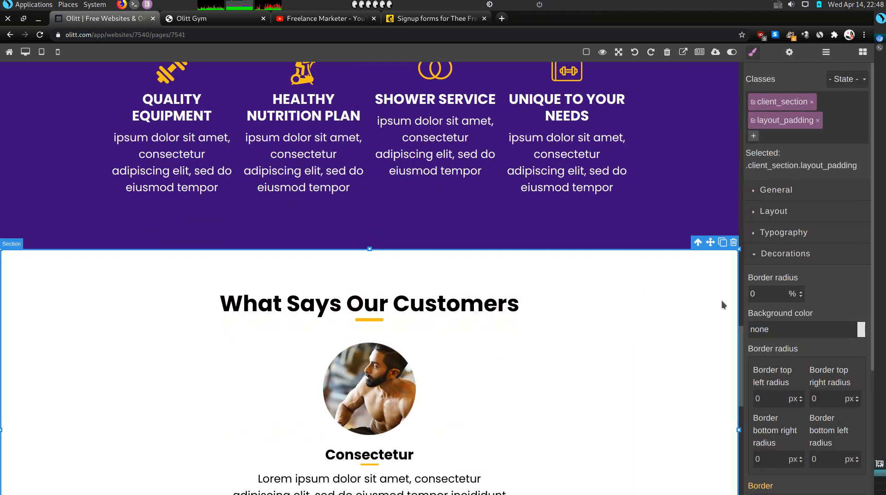
click(790, 51)
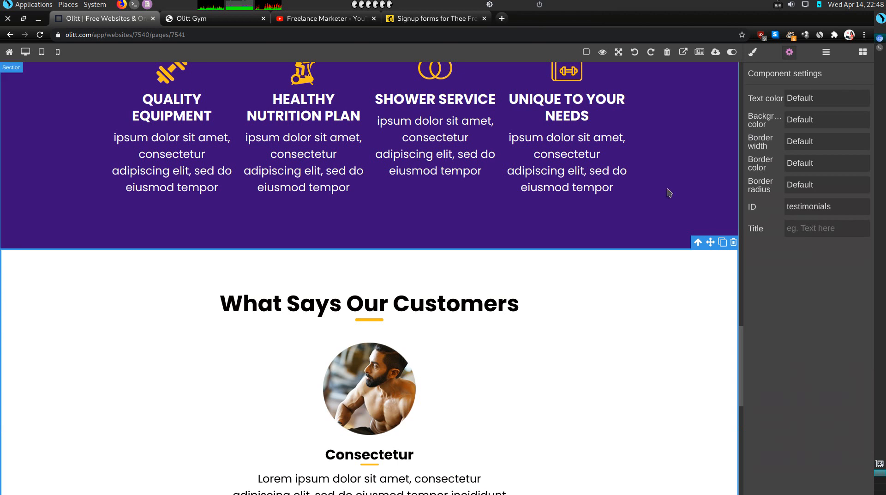
Inspect the Href of the Testimonials link in the navigation bar
scroll(659, 182, up, 15)
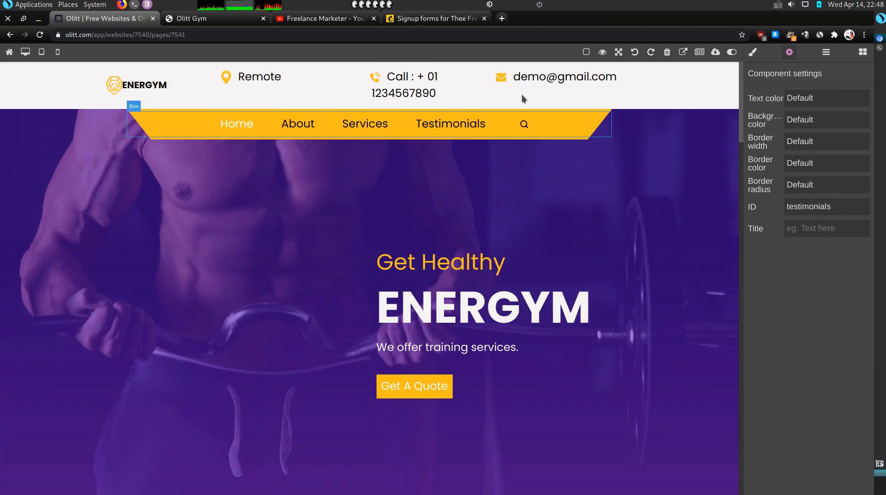
click(458, 124)
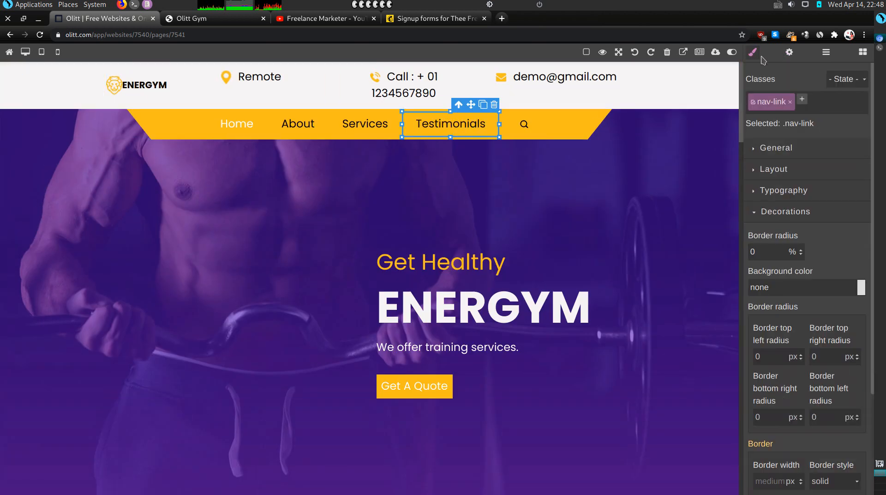
click(787, 54)
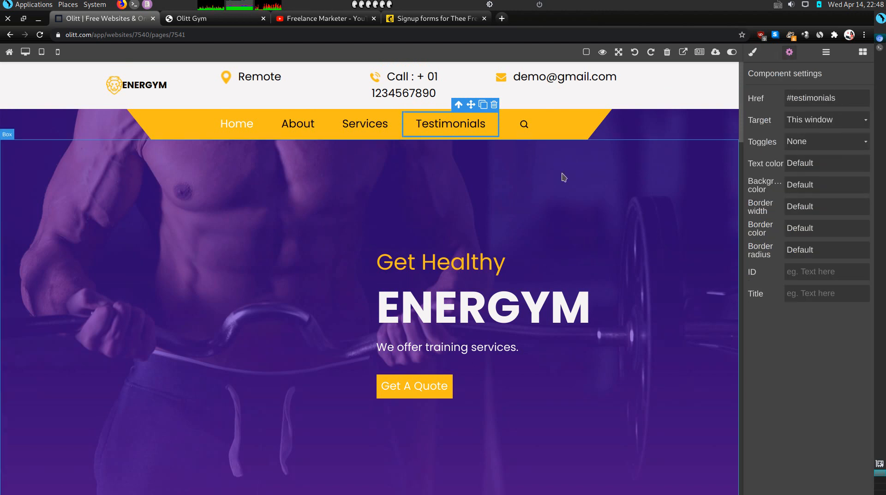
Delete the search button from the yellow navigation bar
click(521, 132)
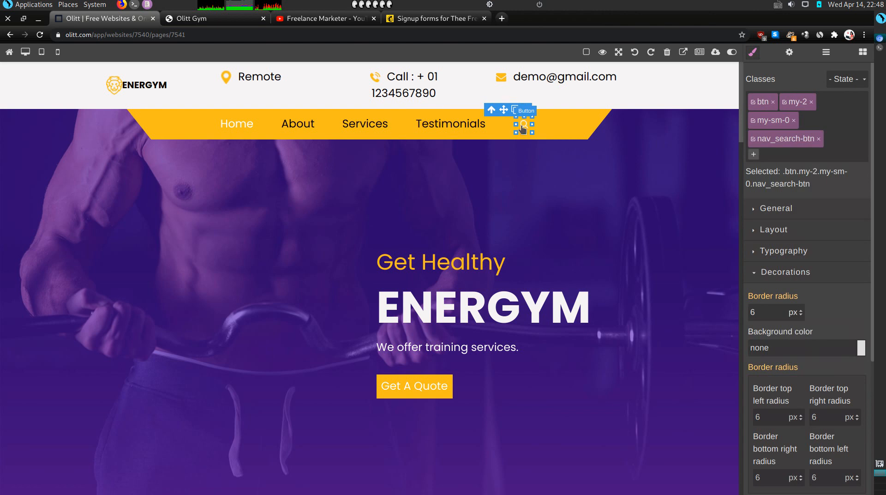
click(527, 111)
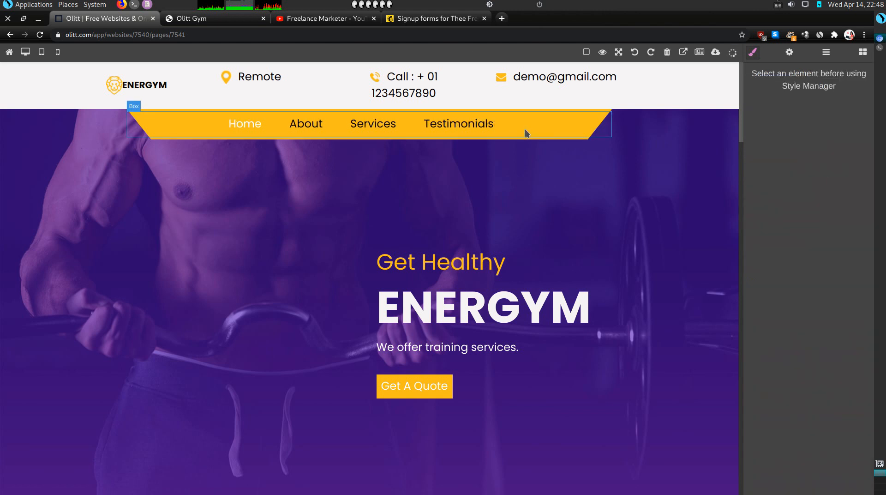
Replace the placeholder paragraph under About Energym with "Energym is all about getting fit and being comfortable with who we are."
click(525, 133)
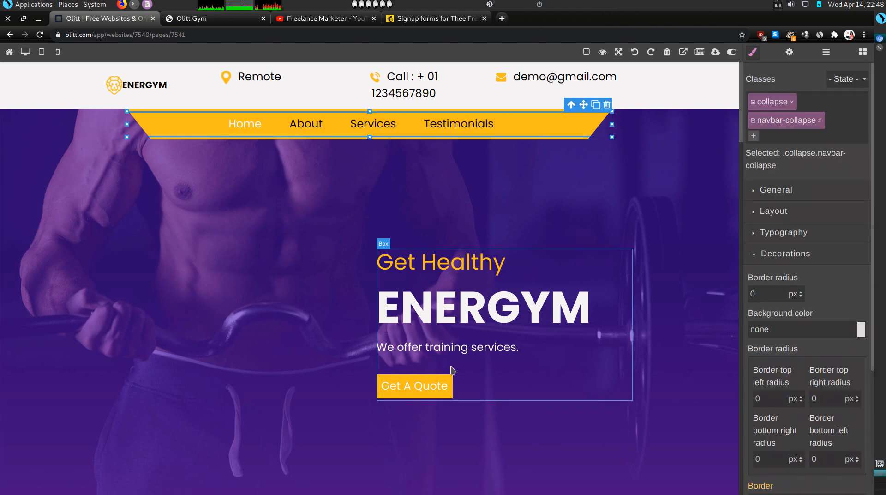
scroll(452, 368, down, 9)
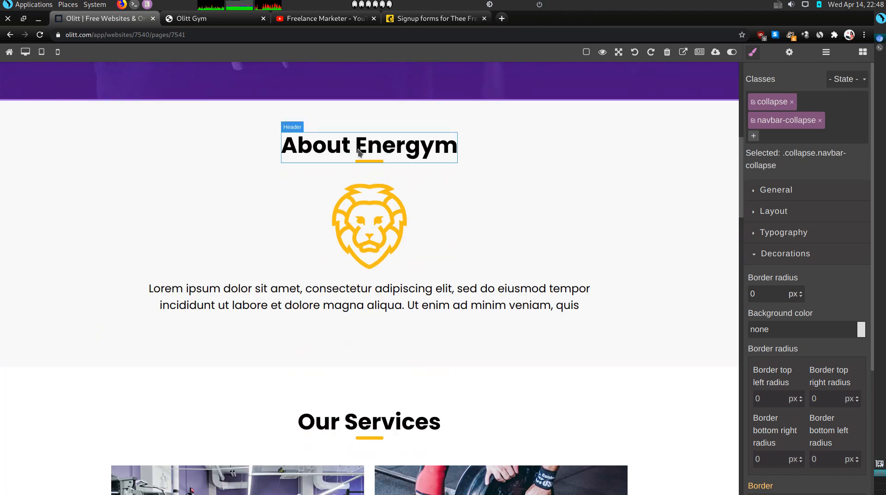
triple_click(399, 307)
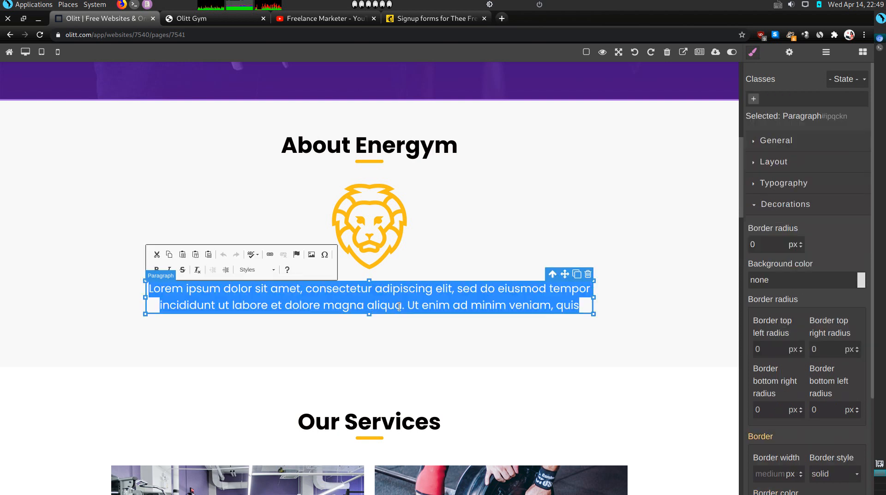
key(BackSpace)
text(Enery)
key(BackSpace)
text(gym is a)
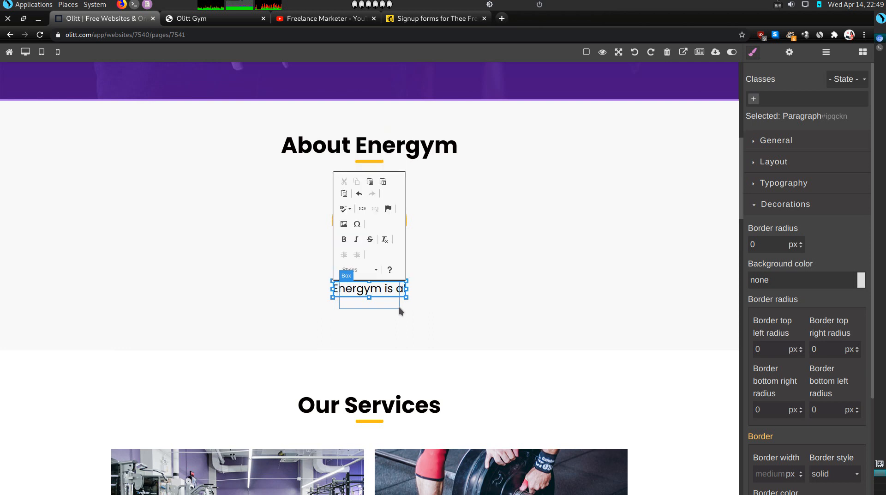
text(ll about)
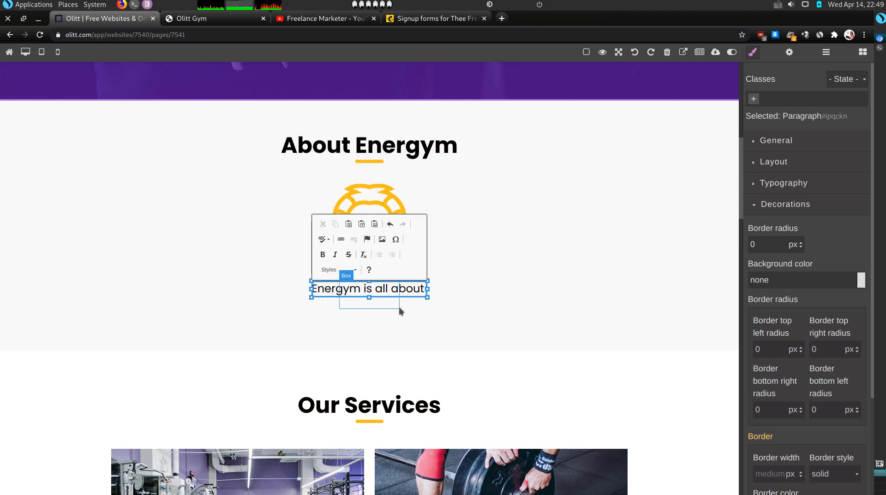
text( getting f)
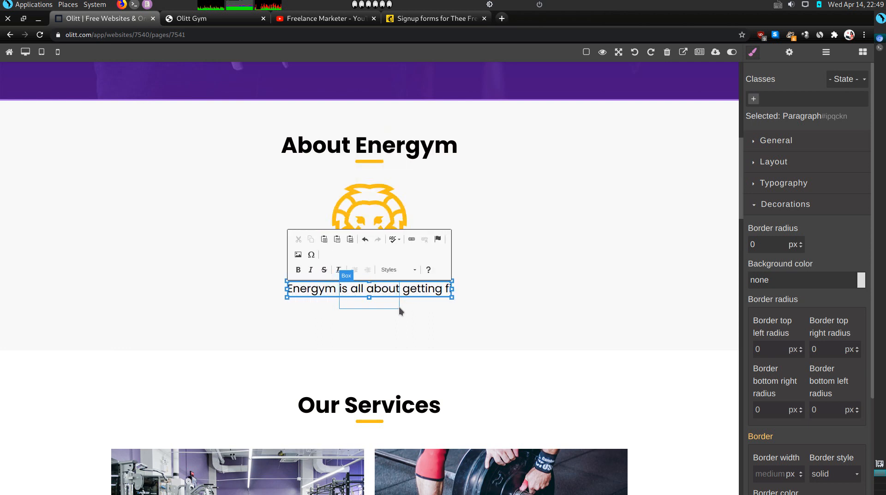
text(it and b)
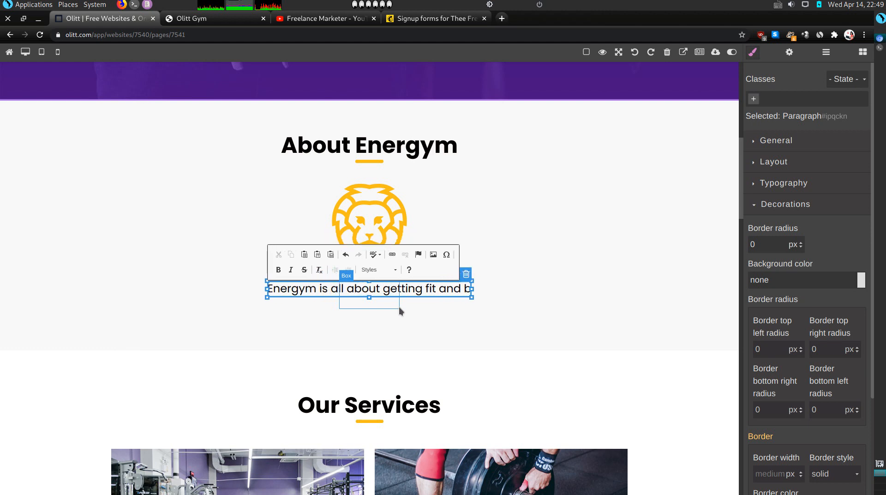
text(eing co)
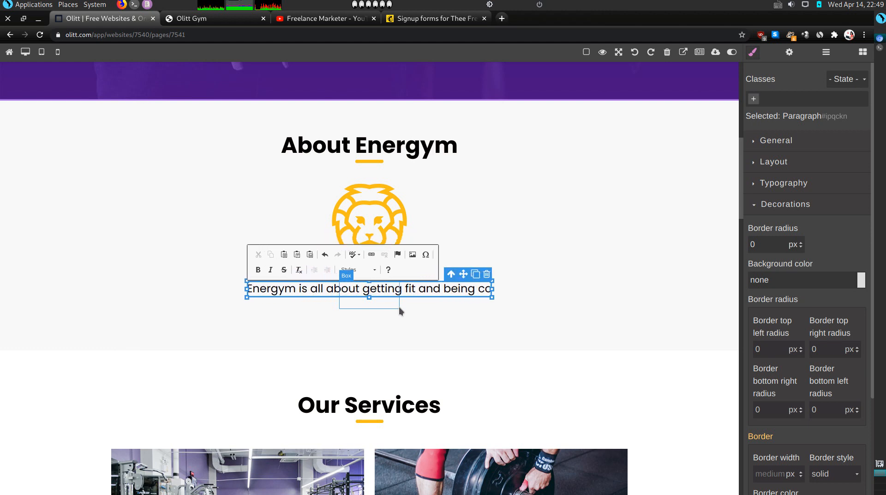
text(mfortab)
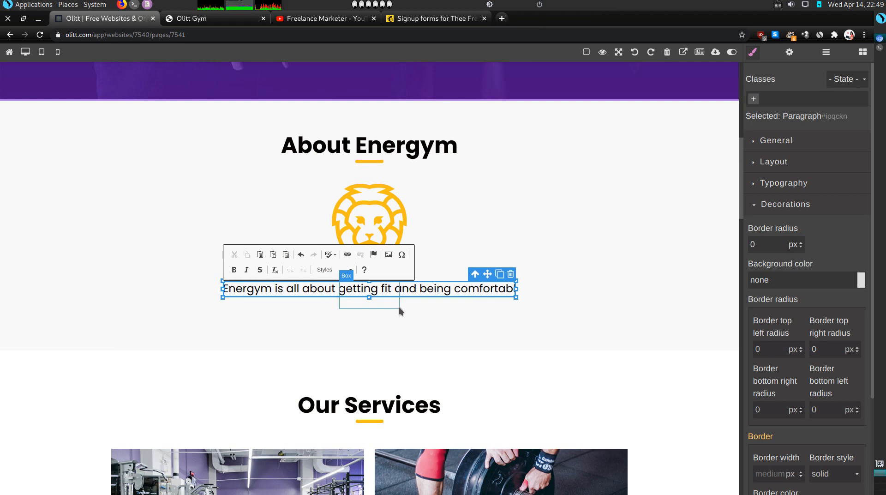
text(le with who we are)
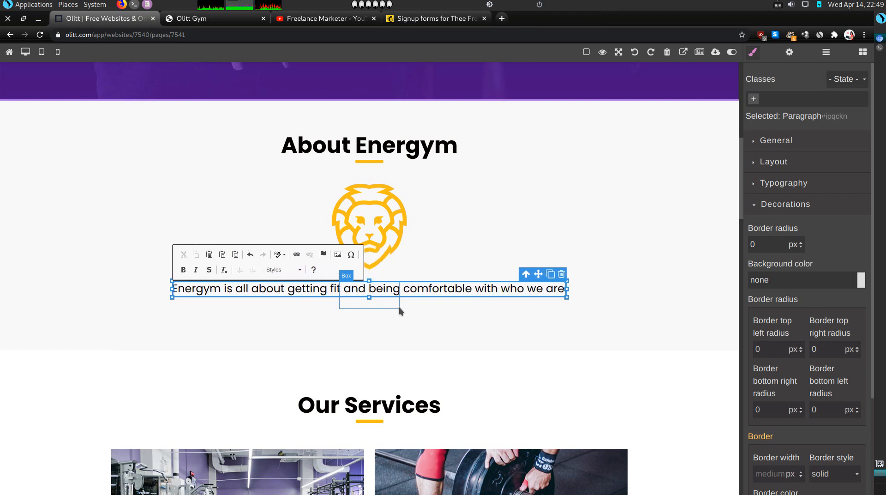
click(461, 332)
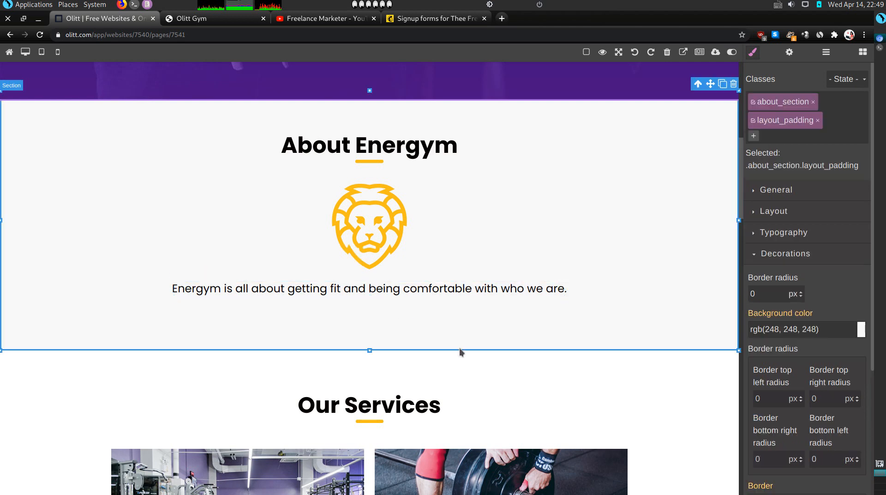
Try moving the Strategies card up in the Our Services grid, undo the move, and open the Health heading for editing
scroll(493, 384, down, 2)
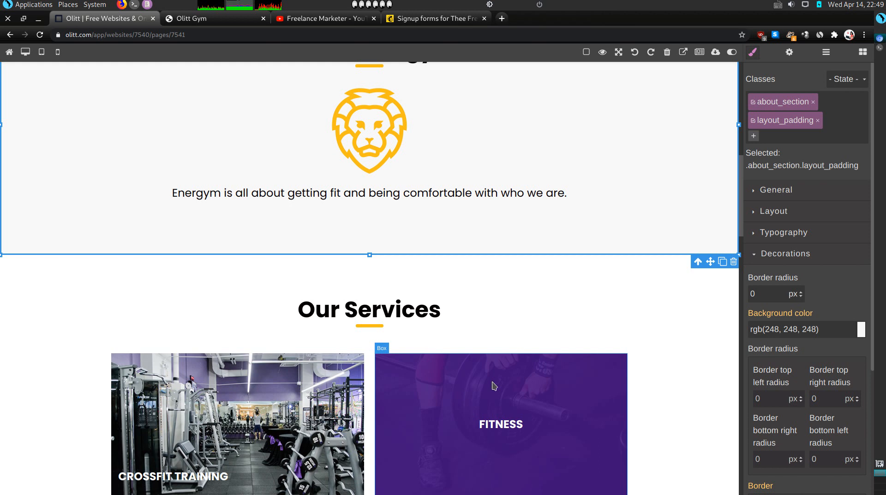
click(347, 324)
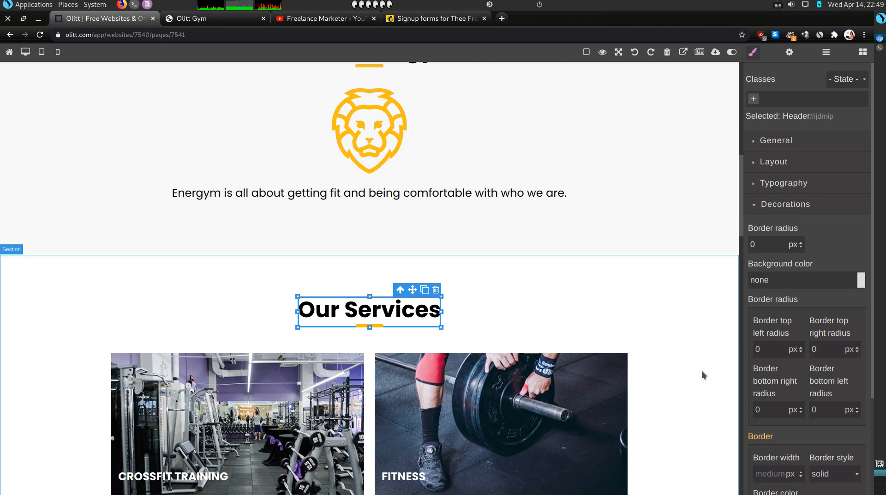
scroll(702, 377, down, 3)
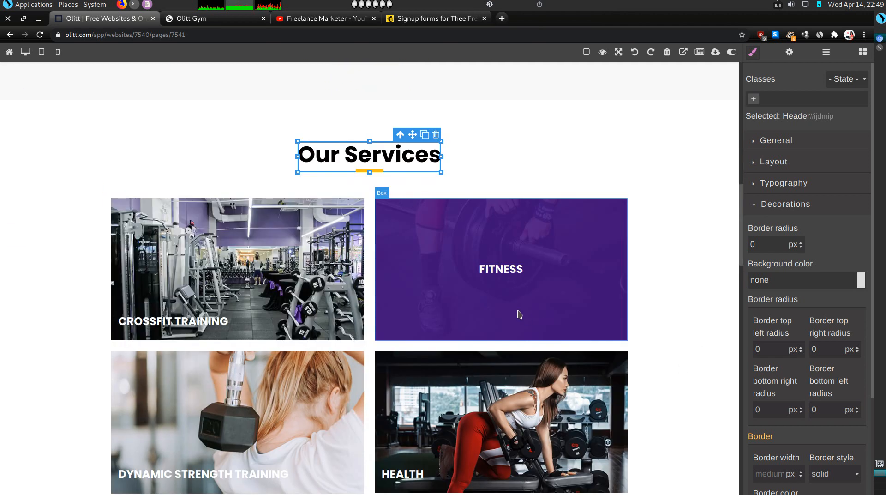
scroll(518, 313, down, 2)
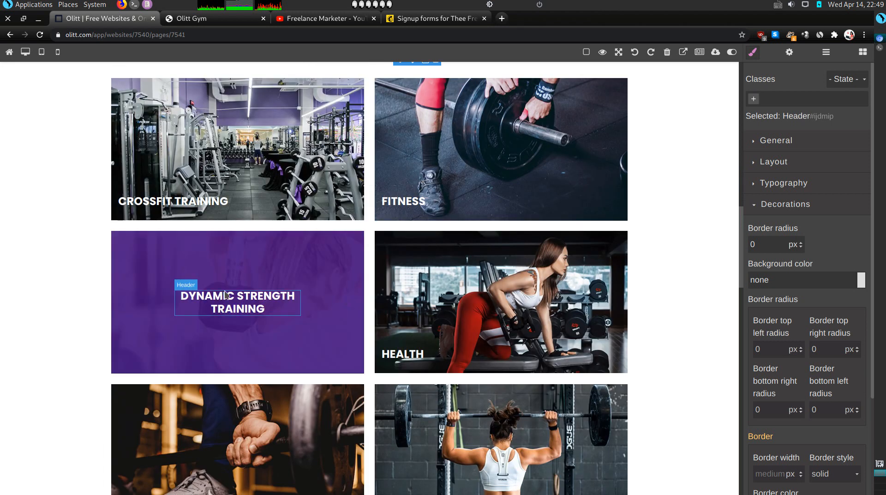
scroll(516, 317, down, 2)
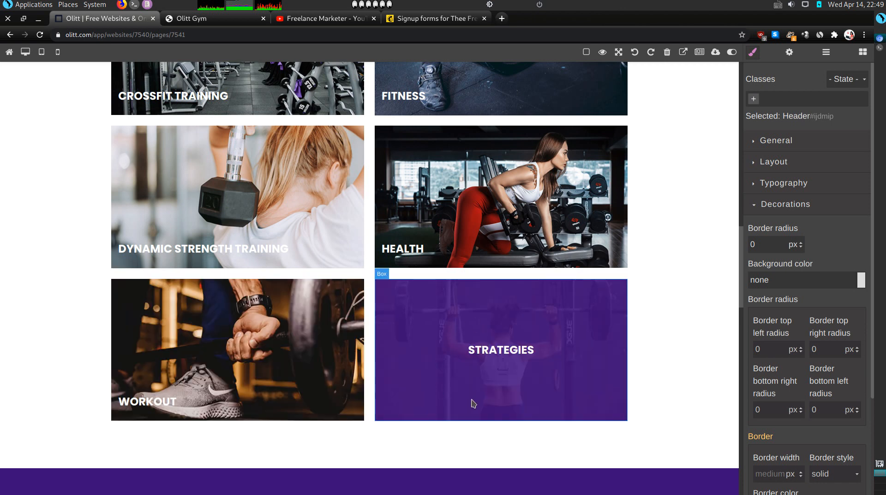
drag(465, 413, 341, 182)
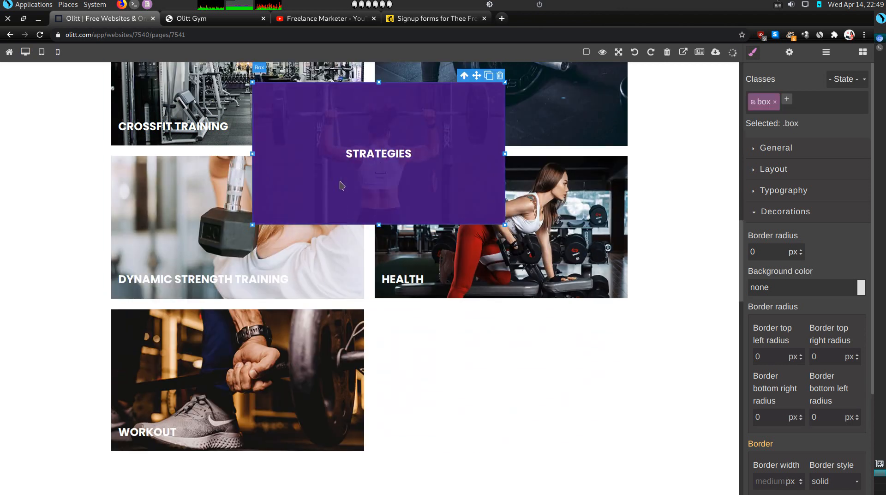
click(632, 55)
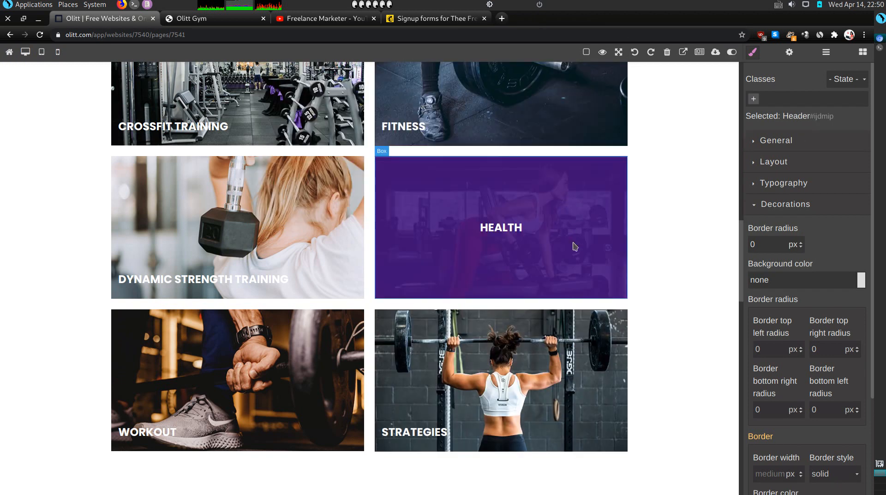
double_click(504, 238)
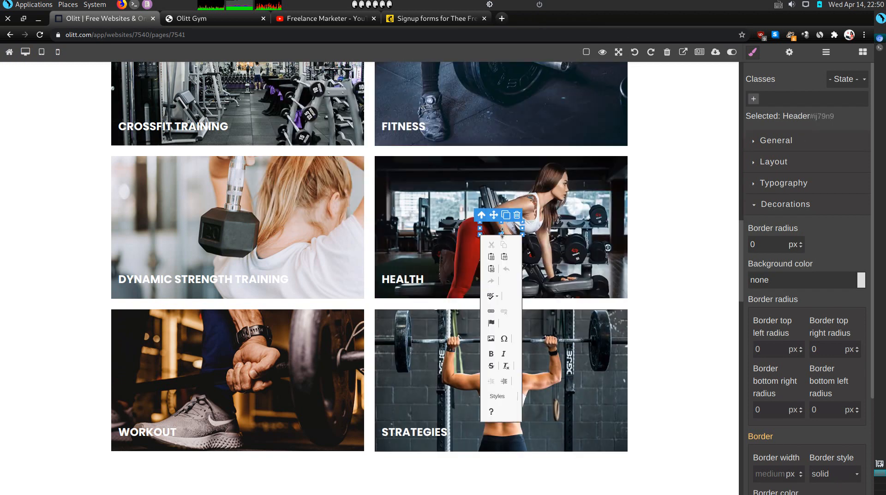
click(503, 233)
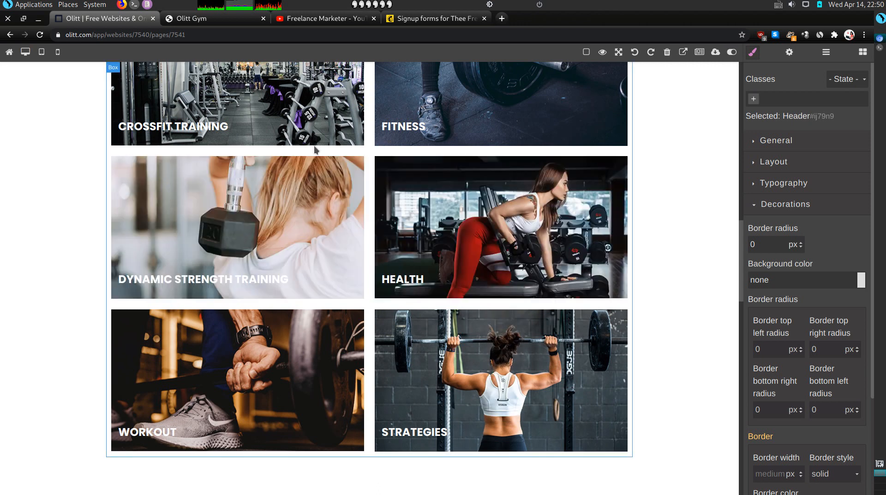
In Why Choose Us, replace the descriptions under Quality Equipment and Healthy Nutrition Plan with "Quality" and "Plan"
scroll(252, 314, down, 6)
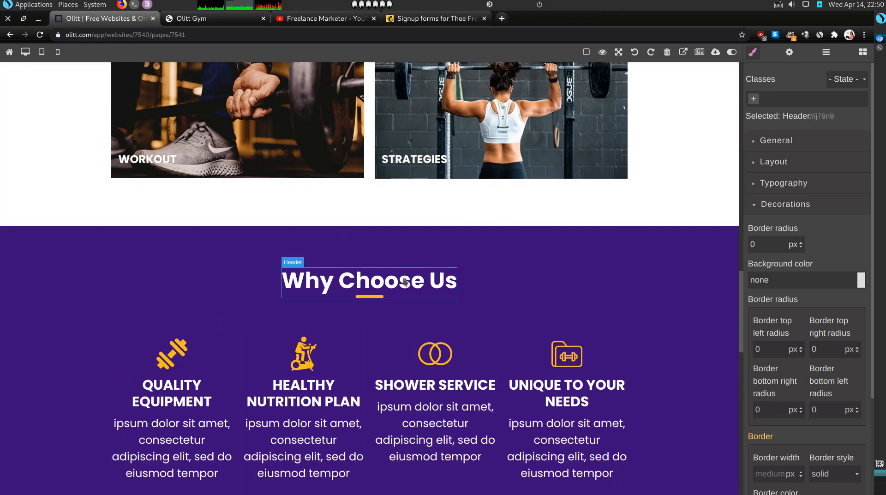
scroll(237, 407, down, 2)
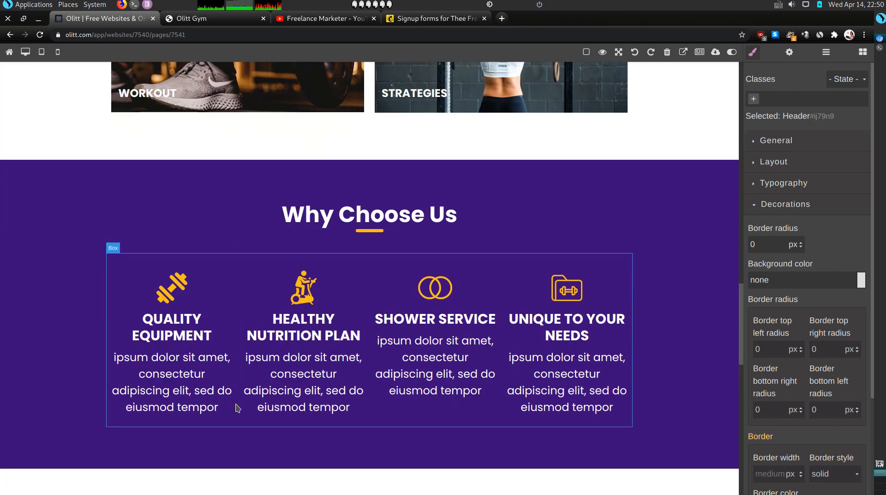
click(183, 380)
double_click(183, 380)
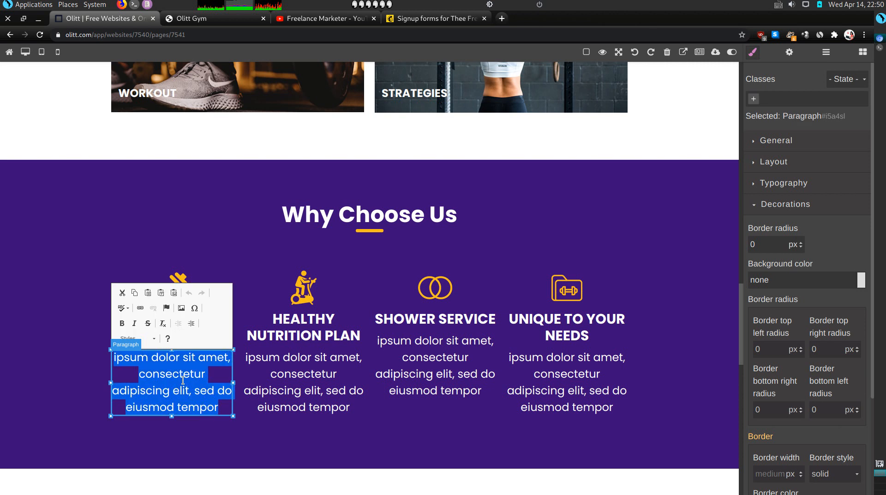
text(Quality)
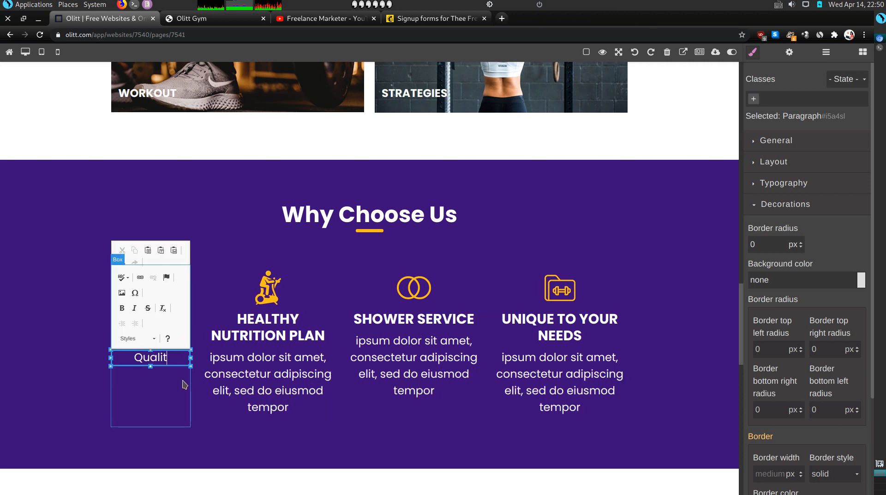
click(246, 379)
double_click(246, 379)
text(Plan)
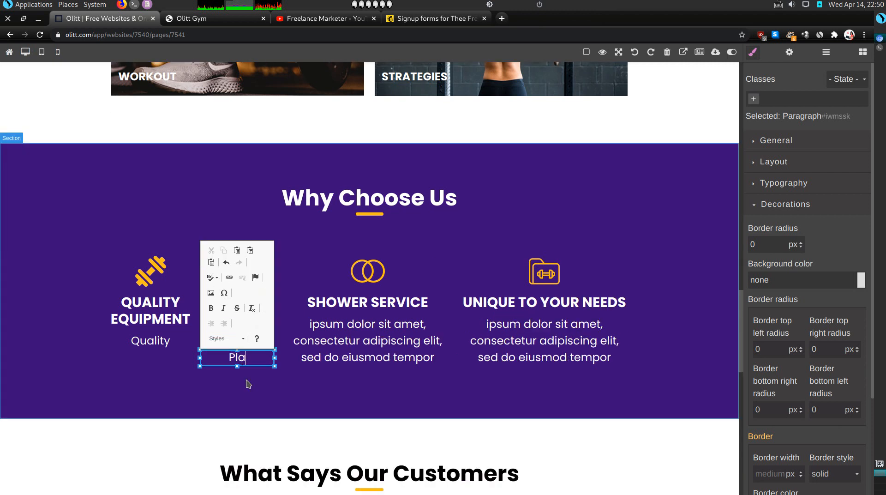
Replace the placeholder description under Shower Service with "Clean"
click(388, 369)
double_click(386, 349)
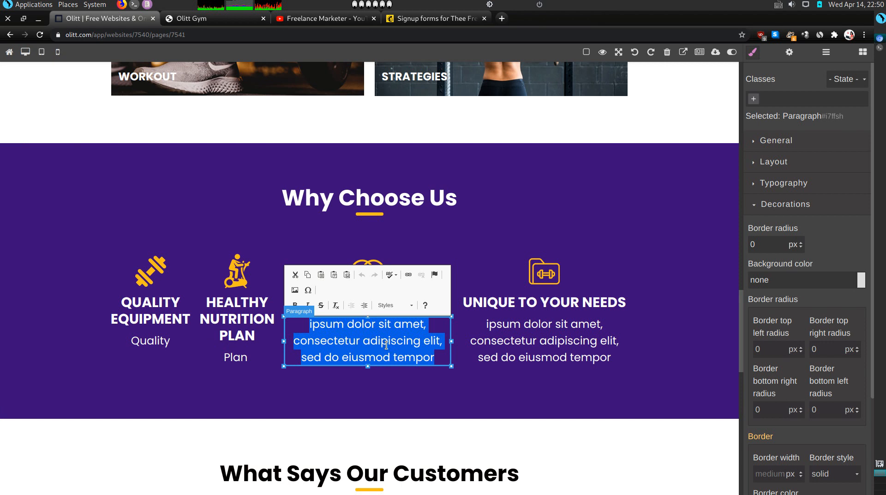
text(Hyie)
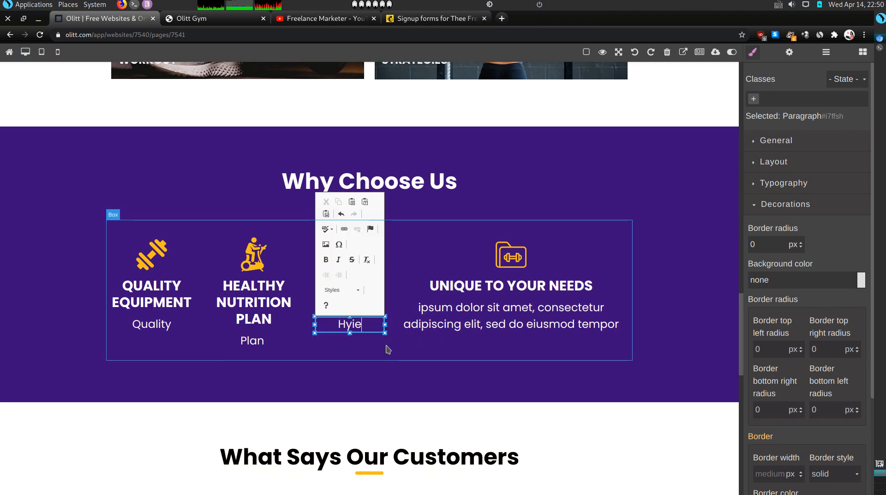
text(gine)
key(BackSpace)
key(BackSpace)
key(BackSpace)
key(BackSpace)
key(BackSpace)
text(gine)
key(BackSpace)
key(BackSpace)
key(BackSpace)
key(BackSpace)
key(BackSpace)
key(BackSpace)
key(BackSpace)
text(Claw)
key(BackSpace)
key(BackSpace)
text(ean)
Replace the placeholder description under Unique To Your Needs with "Unique" and leave text editing
click(487, 317)
double_click(486, 314)
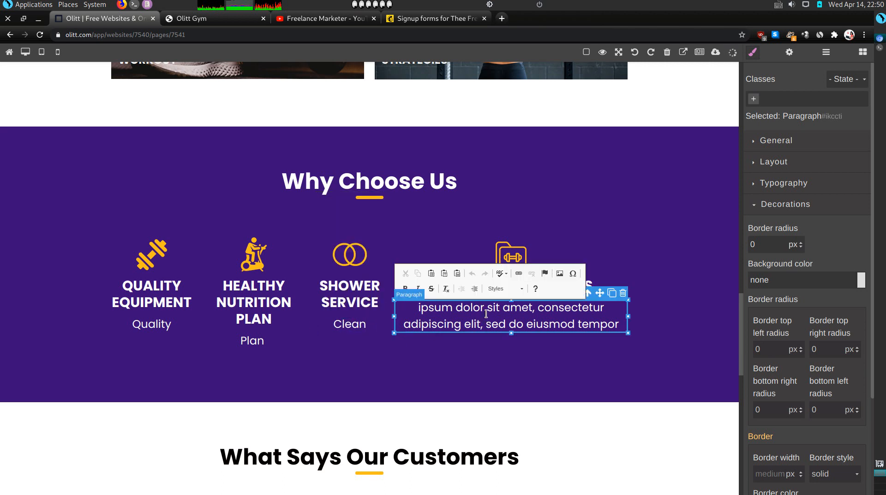
double_click(486, 315)
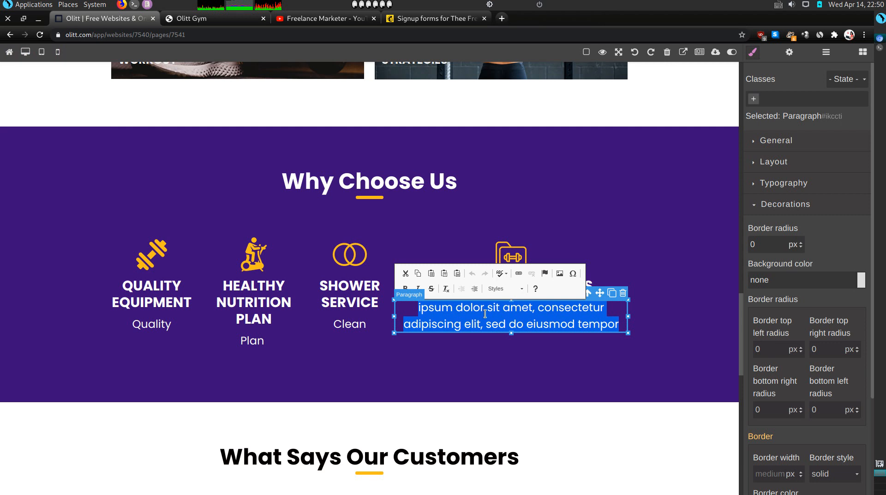
text(Unique)
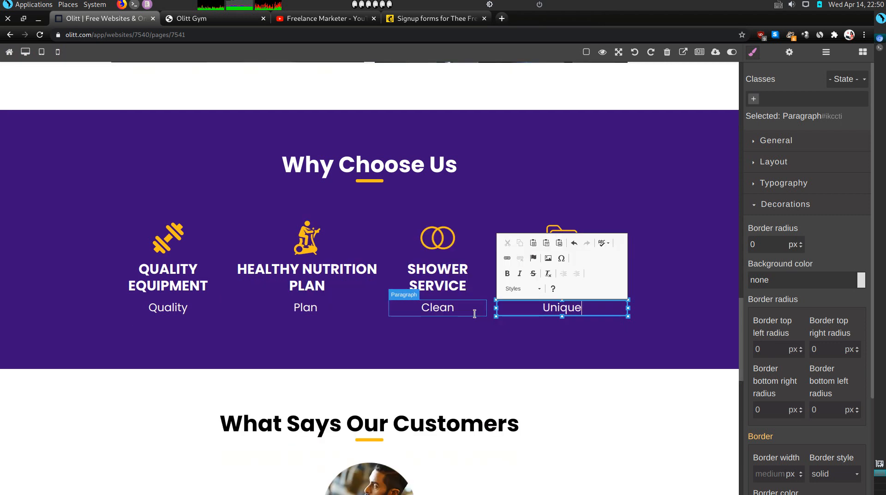
scroll(437, 430, down, 3)
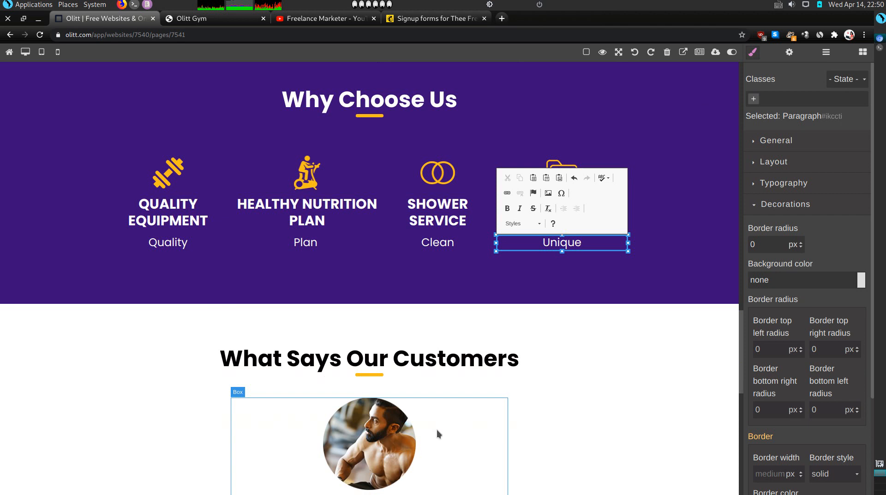
click(556, 394)
Replace the placeholder paragraph under About Energym in the footer with "Energym"
scroll(557, 391, down, 5)
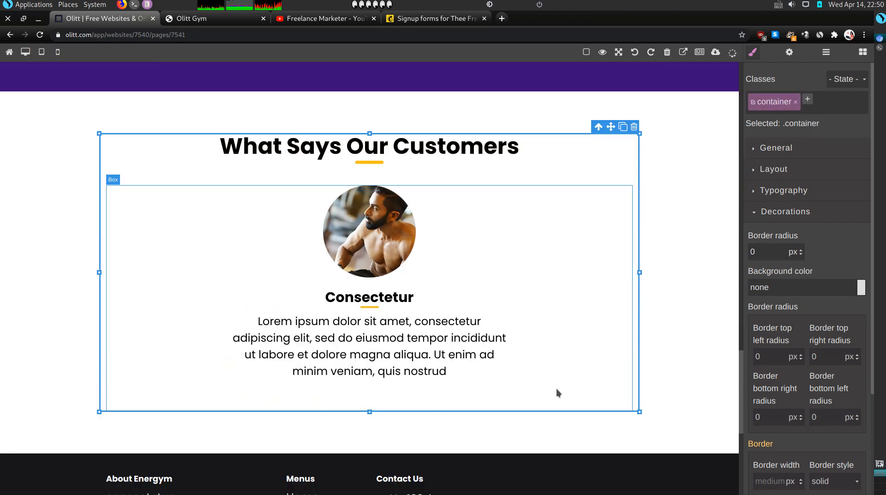
click(699, 247)
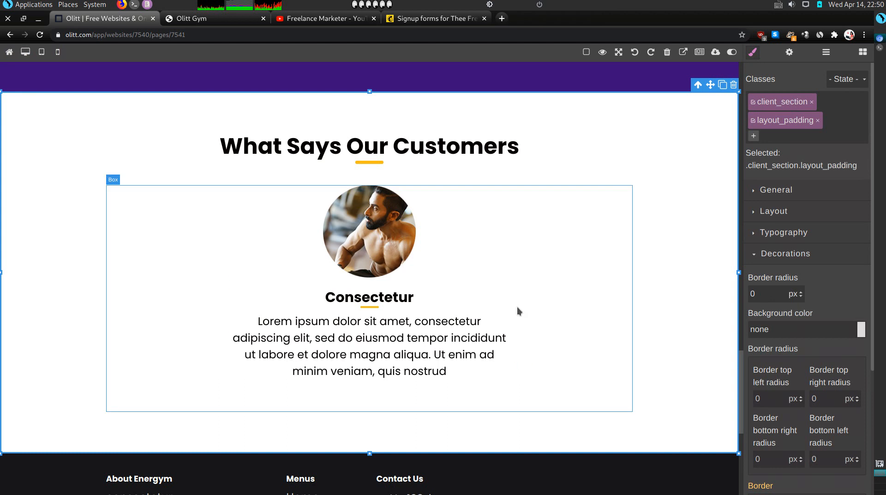
scroll(566, 382, down, 6)
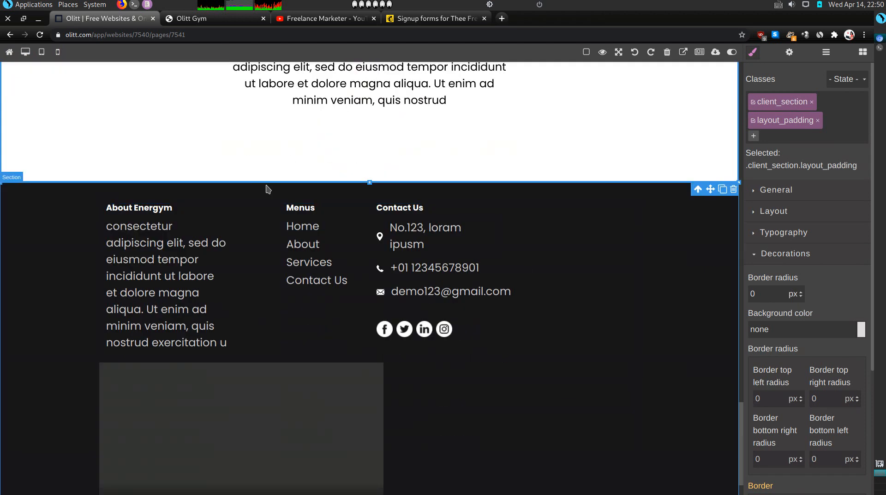
click(177, 276)
double_click(175, 274)
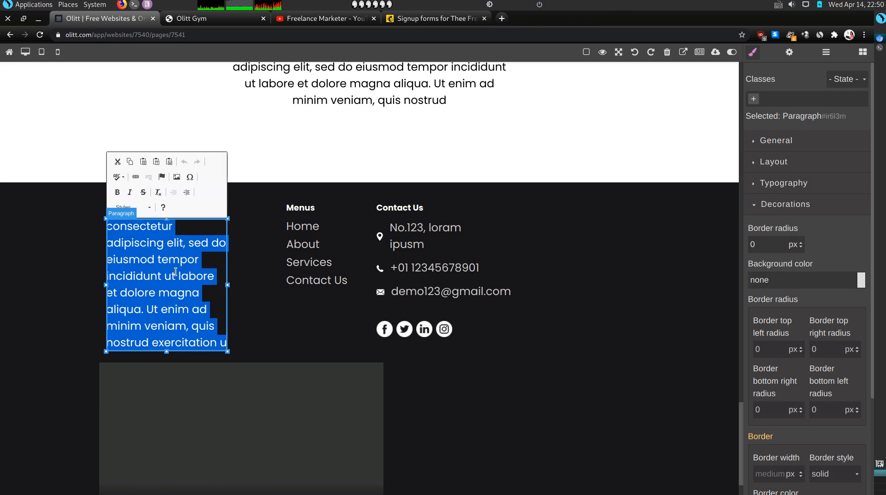
text(Energym)
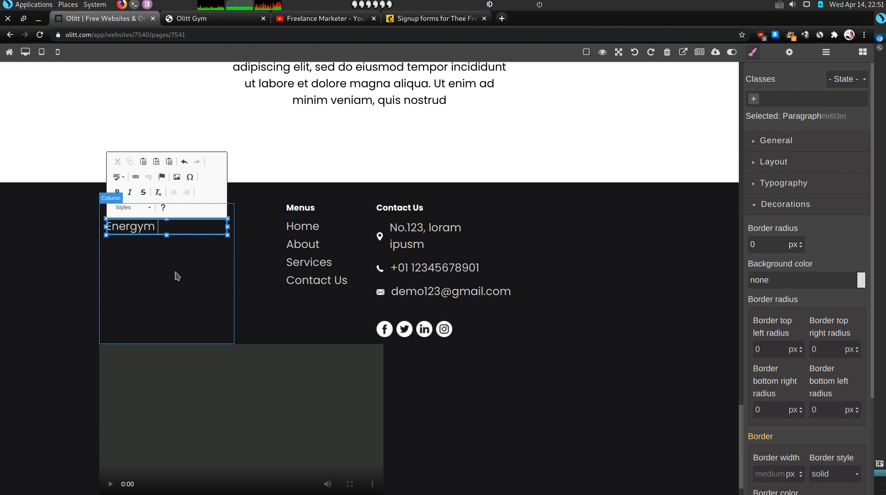
Undo the accidental shift of the About Energym column and extend its paragraph to "Energym is quality."
click(187, 276)
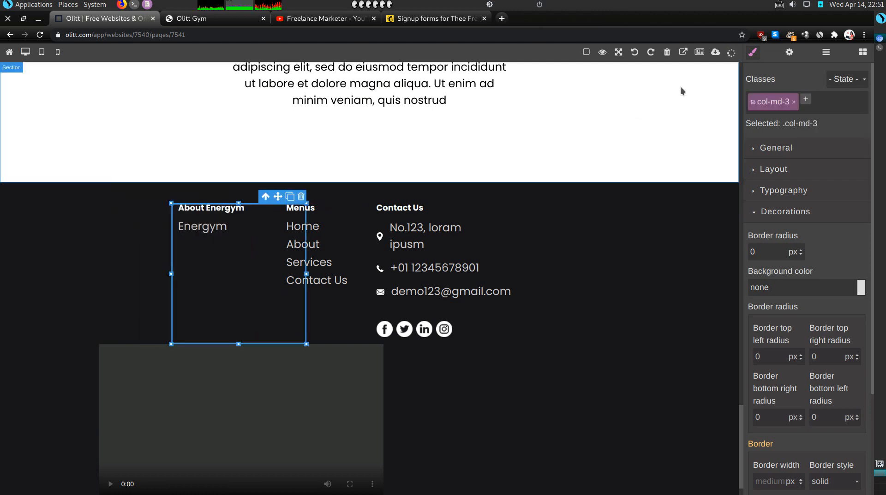
click(635, 52)
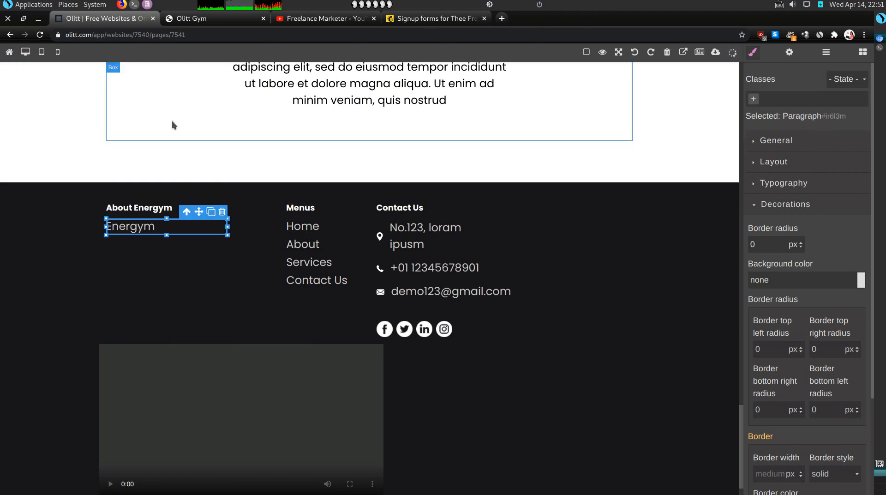
double_click(169, 227)
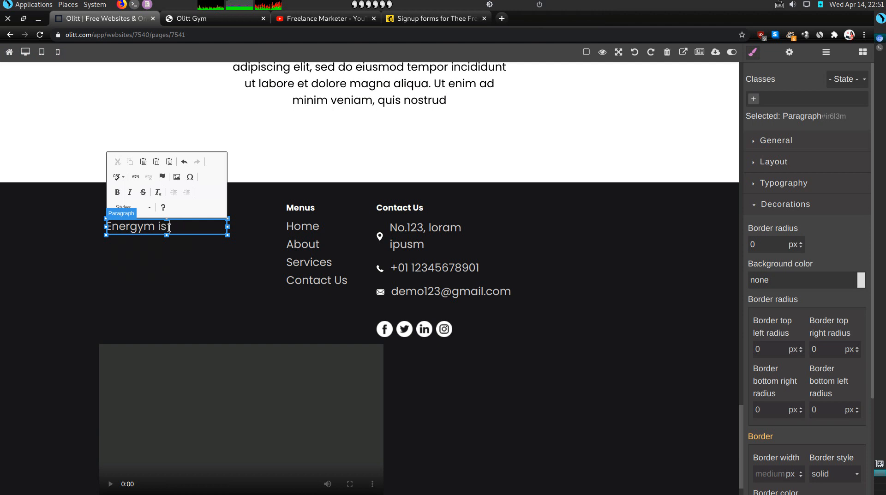
text(quality.)
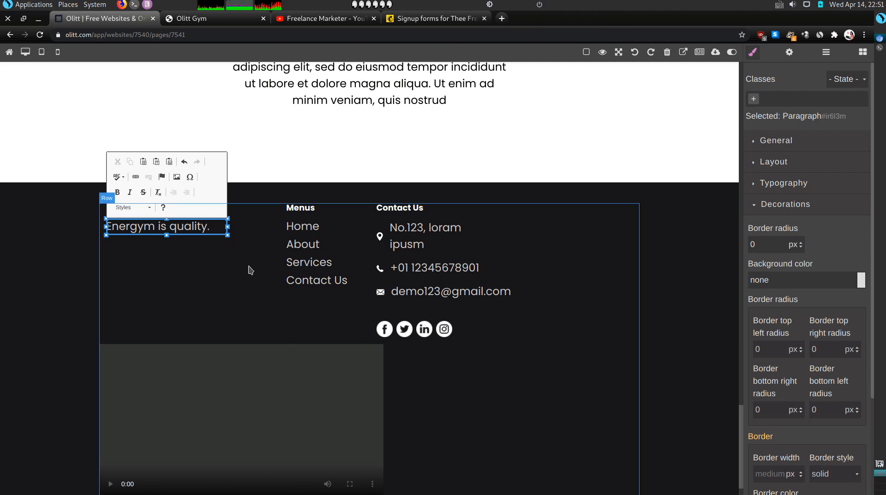
Set the Href of the Home link in the footer's Menus list to #home
click(303, 284)
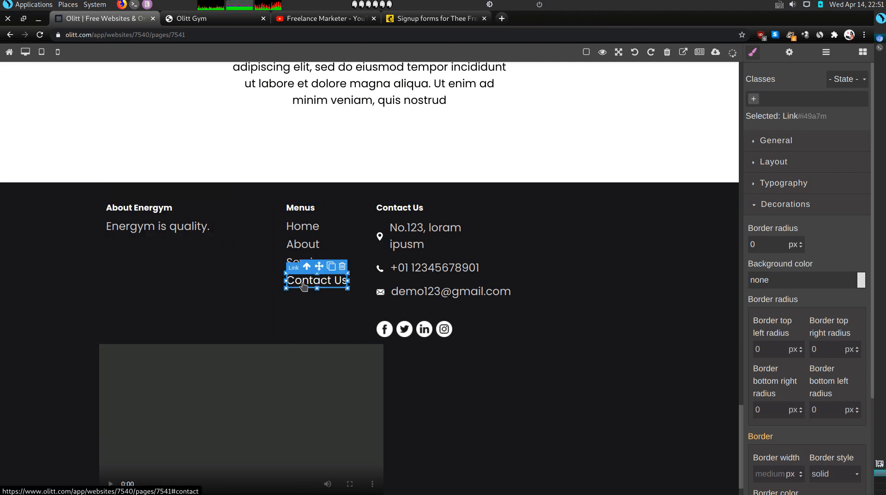
click(316, 229)
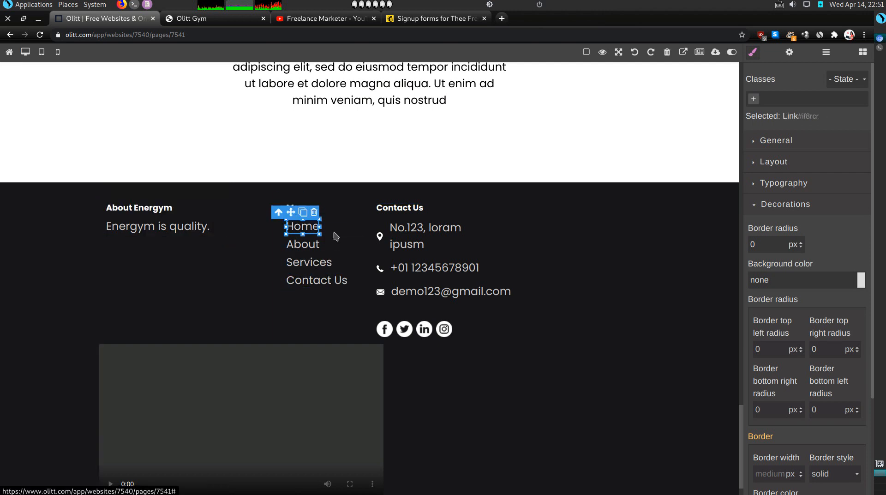
click(790, 54)
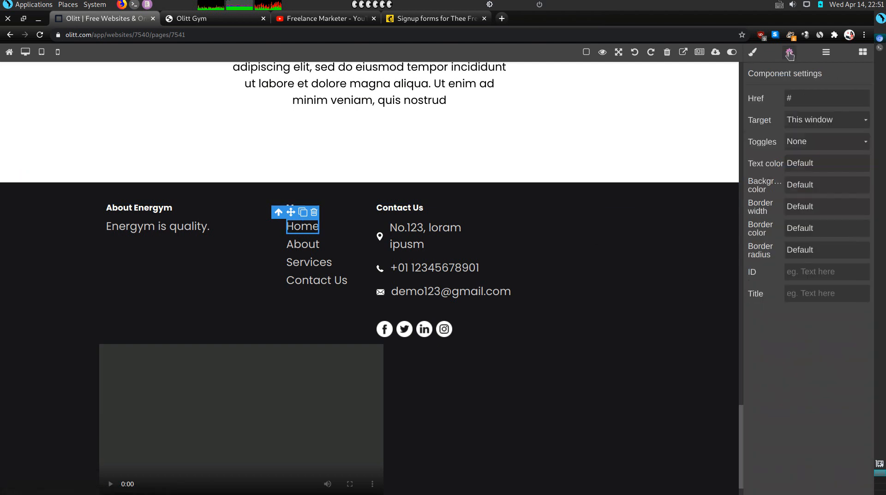
click(804, 103)
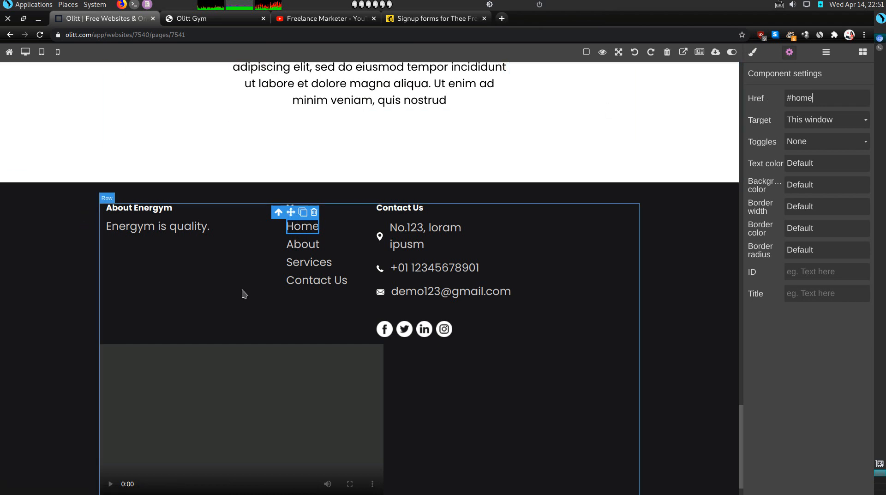
Check the link settings of About and Services in the footer's Menus list, and select the Contact Us link
click(318, 252)
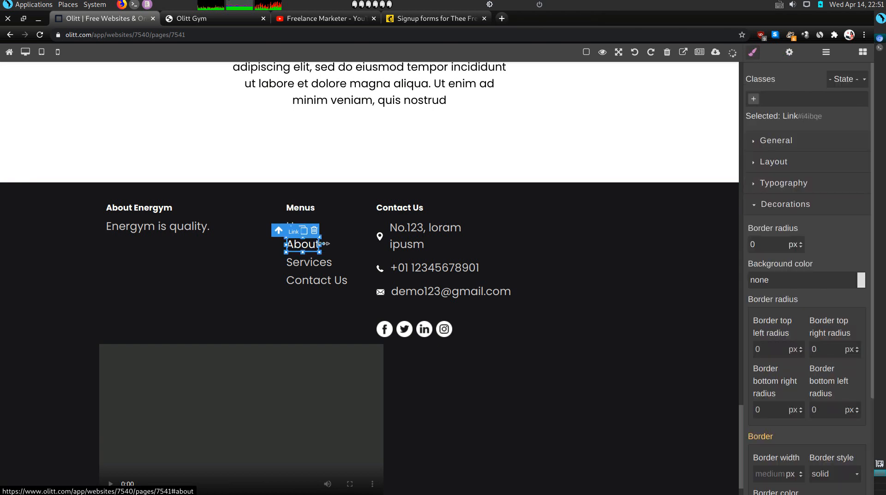
click(334, 233)
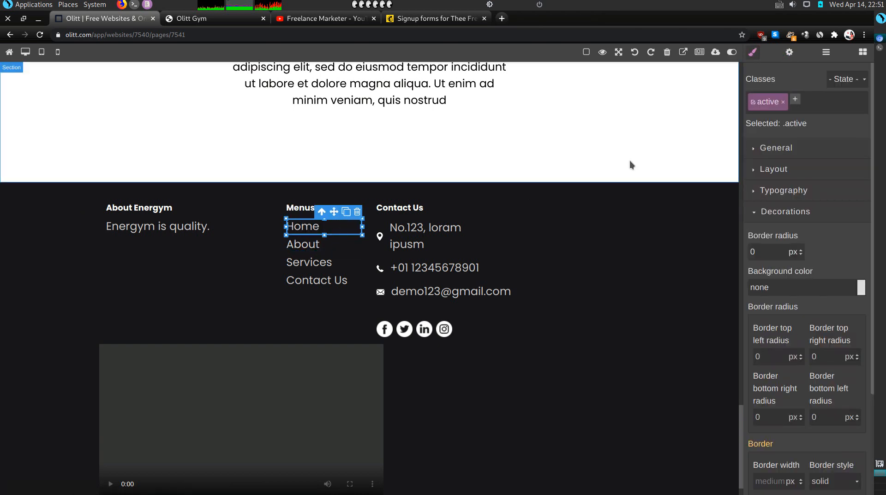
click(791, 53)
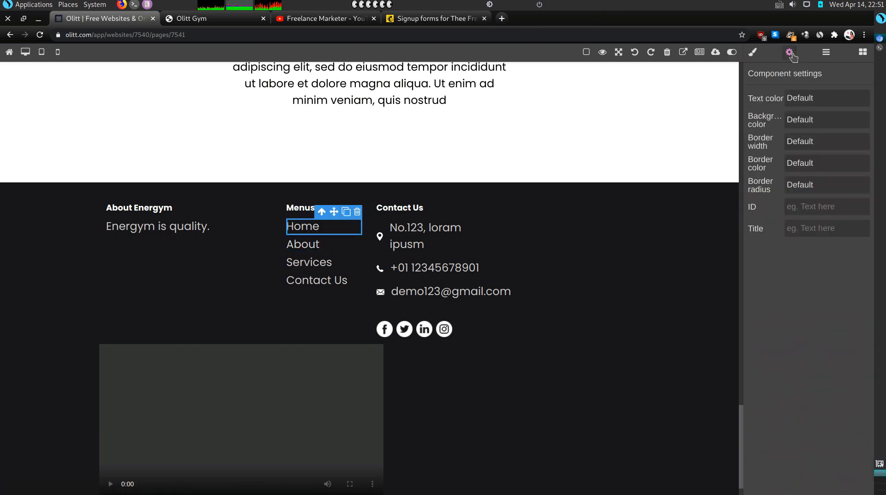
click(299, 250)
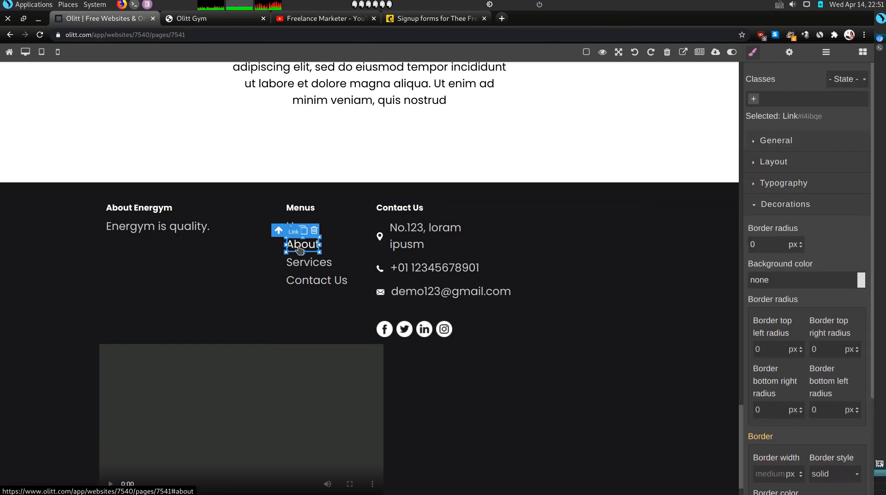
click(791, 54)
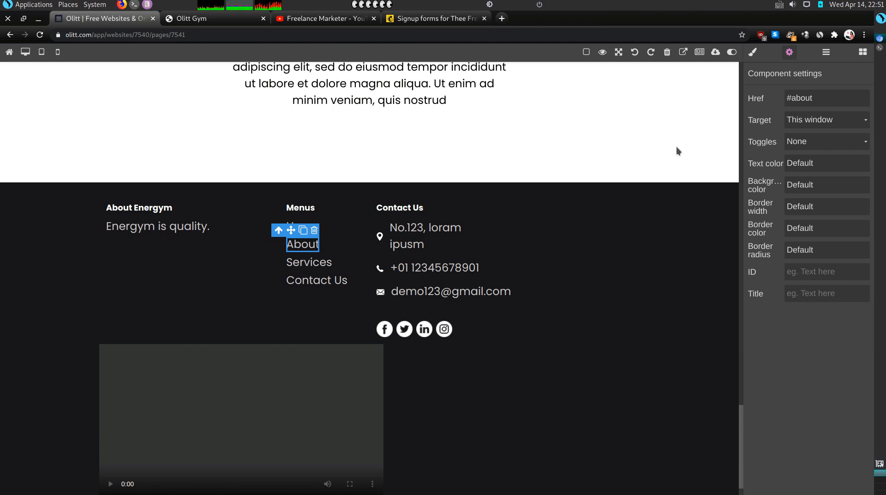
click(306, 268)
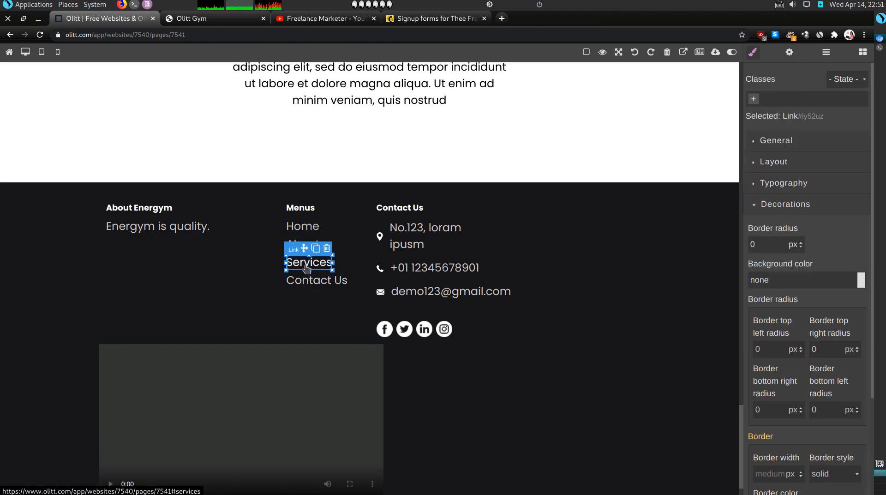
click(791, 54)
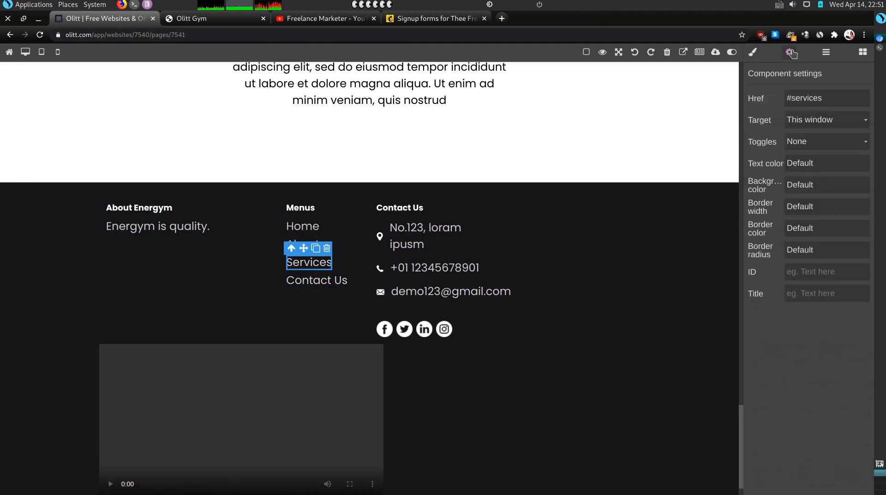
click(338, 284)
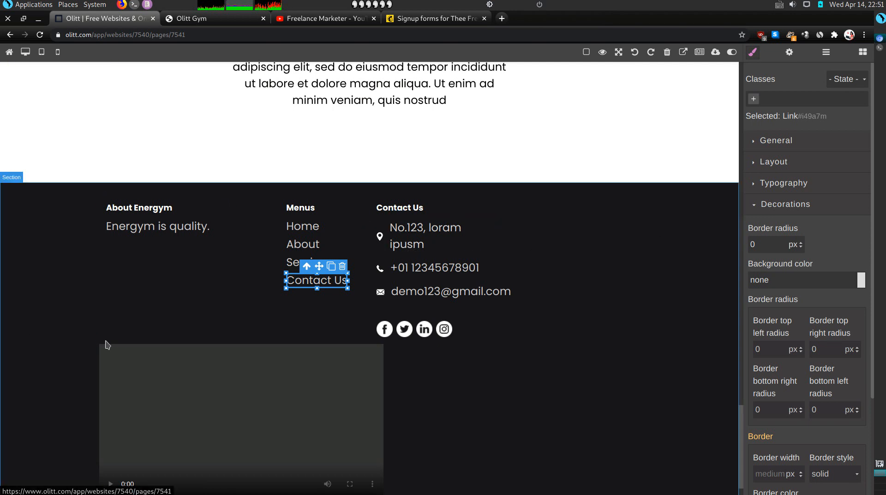
Select the footer video and change its provider to Youtube
scroll(243, 401, down, 1)
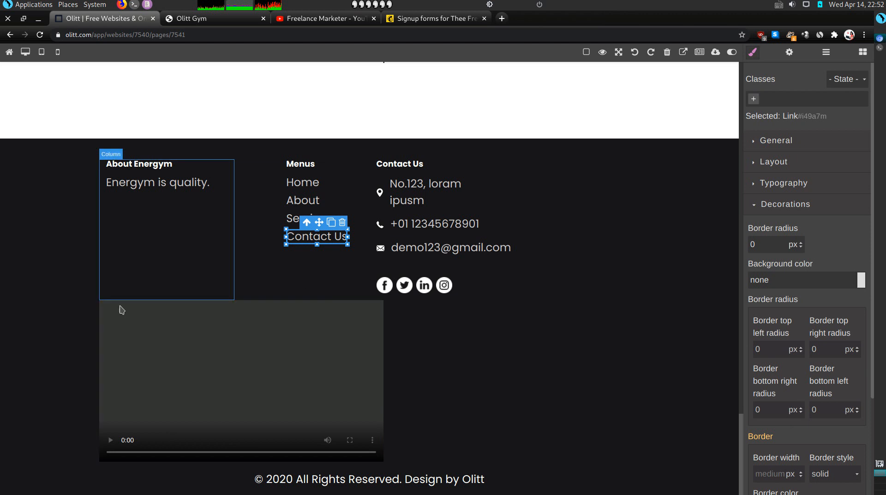
click(210, 389)
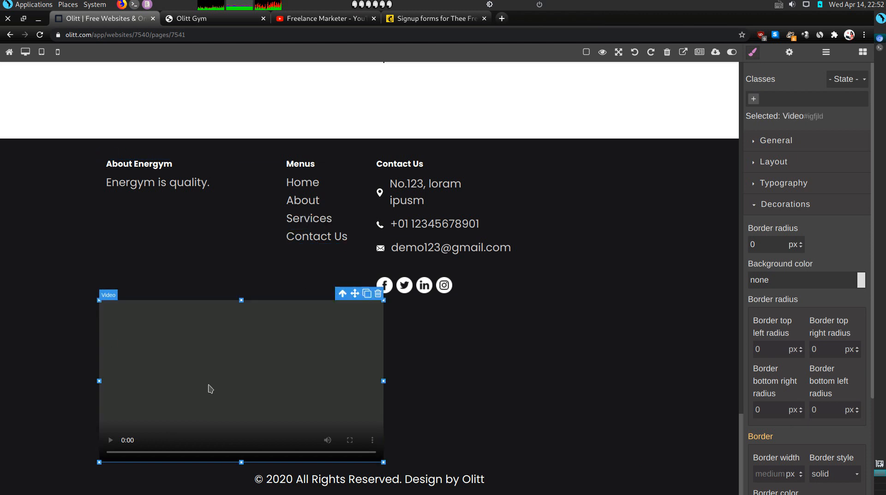
click(790, 53)
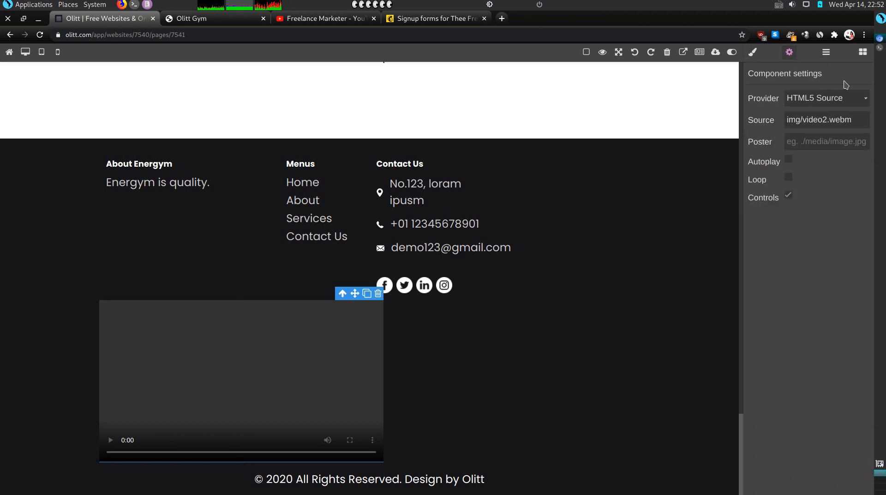
click(810, 101)
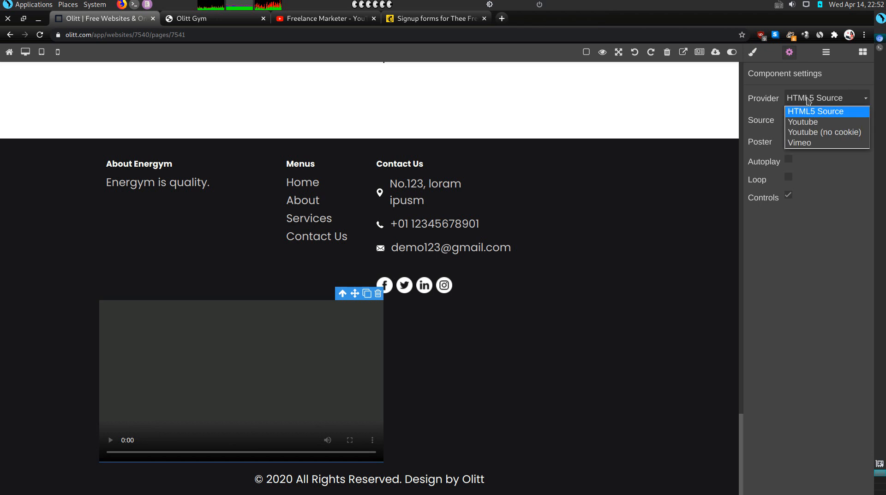
click(802, 124)
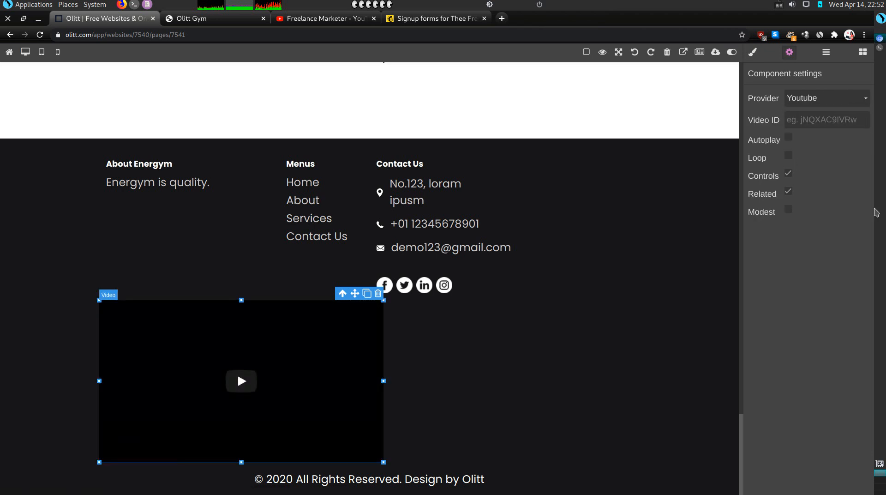
Switch to YouTube, open the channel's online tutor website tutorial and copy its video URL
click(804, 120)
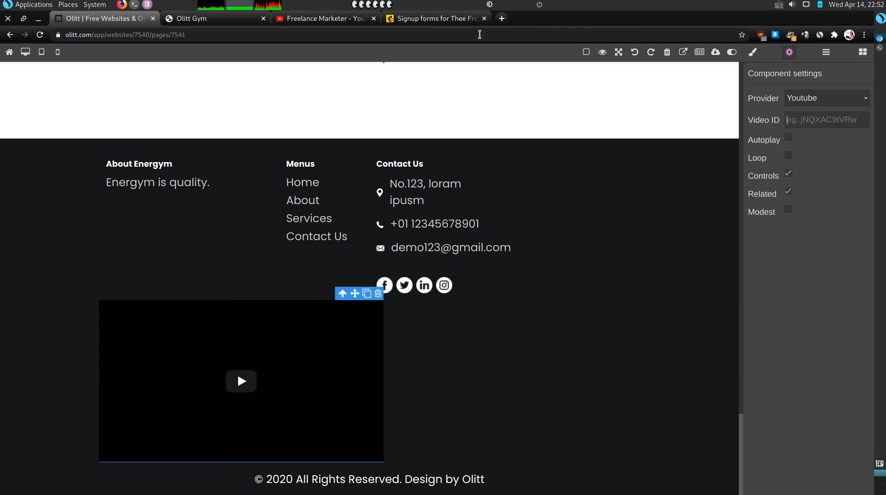
click(321, 19)
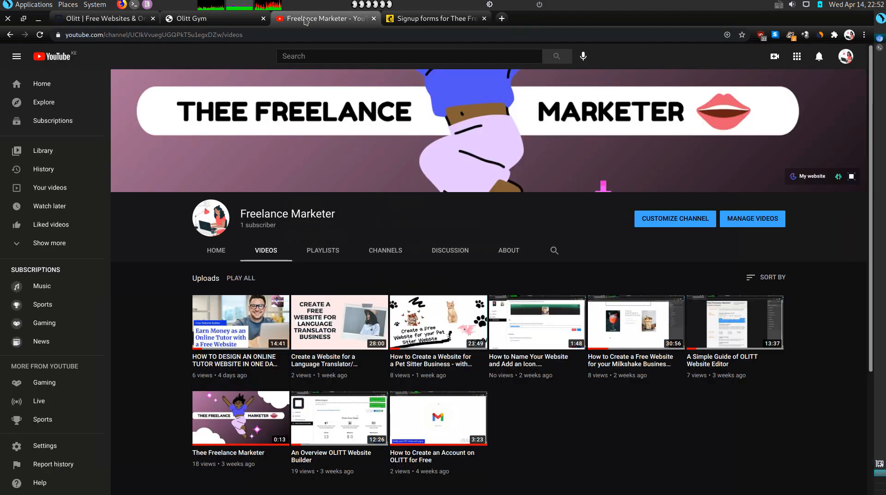
click(225, 310)
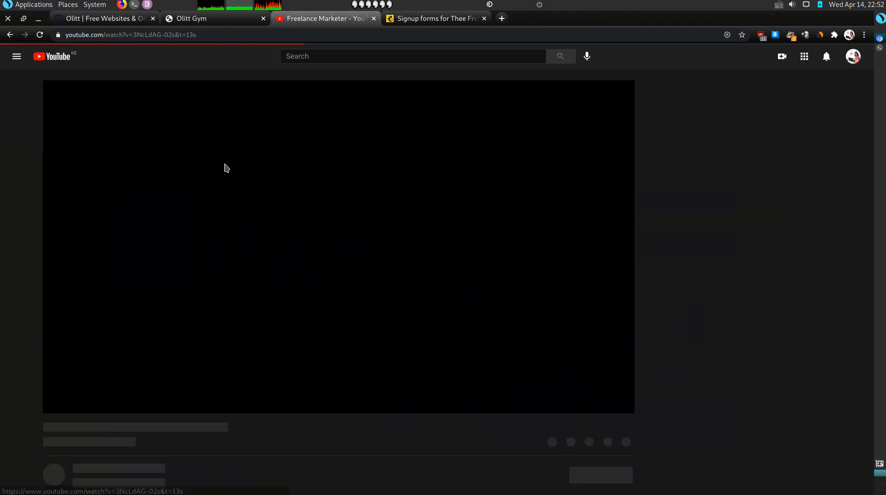
click(211, 210)
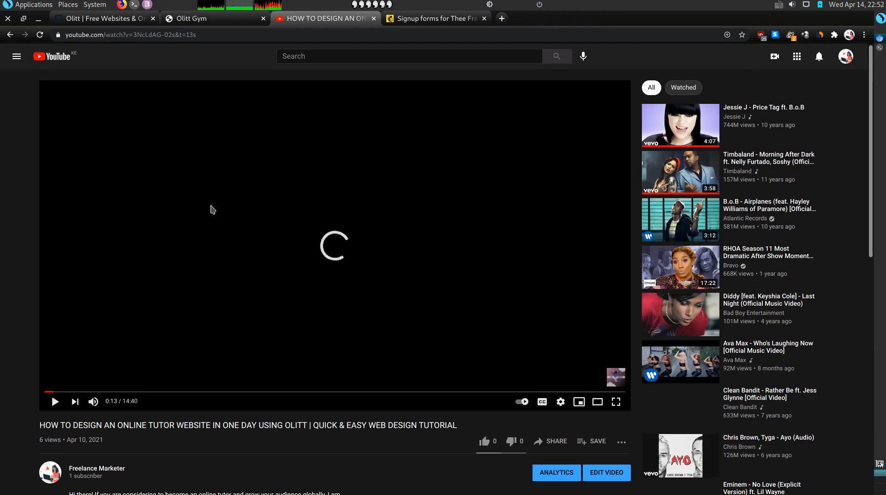
right_click(210, 209)
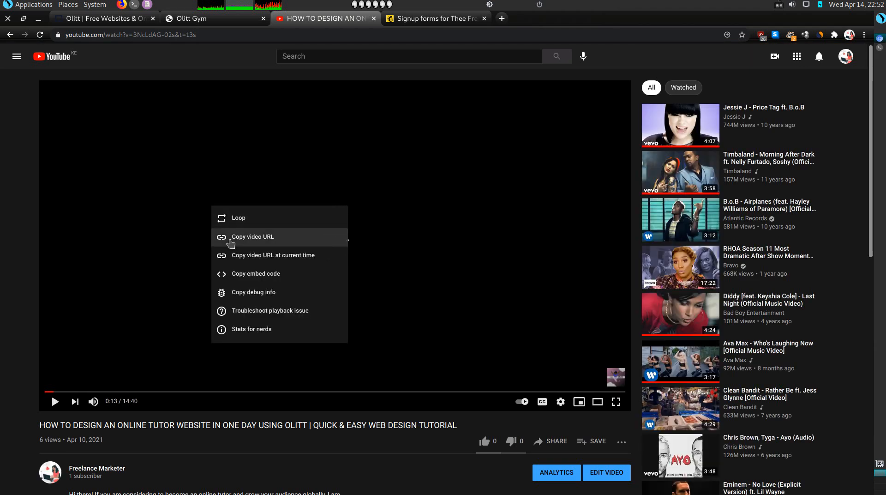
click(234, 237)
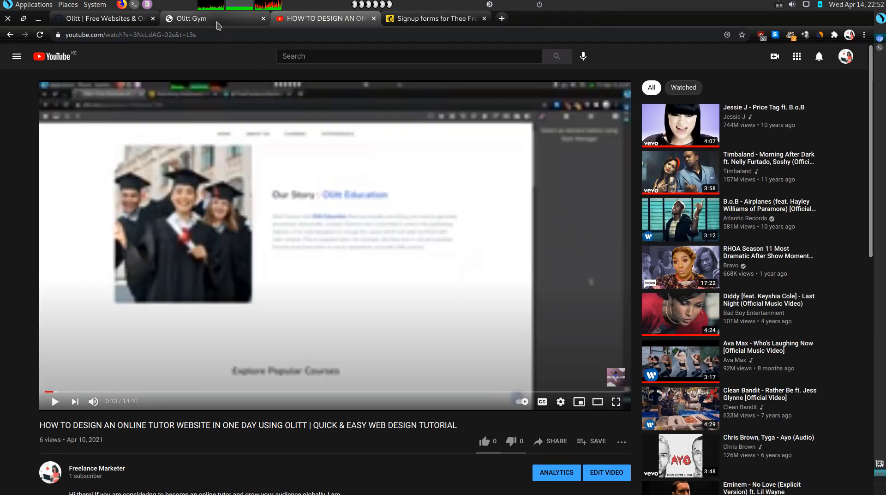
Return to the Olitt builder and set the footer video's ID to 3NcLdAG-02s, without the URL prefix
click(128, 21)
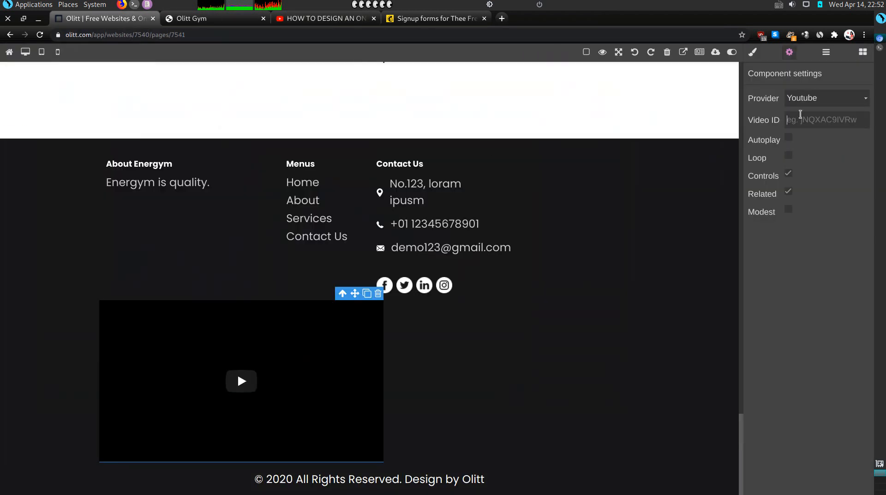
key(ctrl+v)
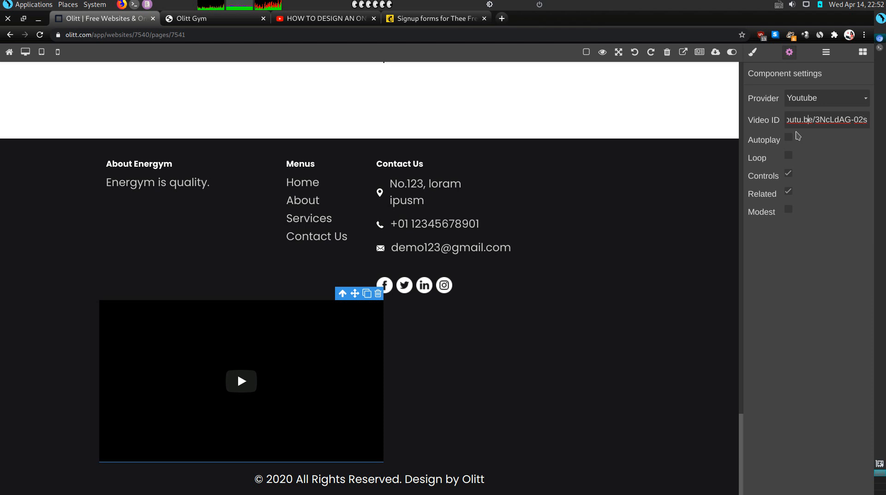
key(shift+Home)
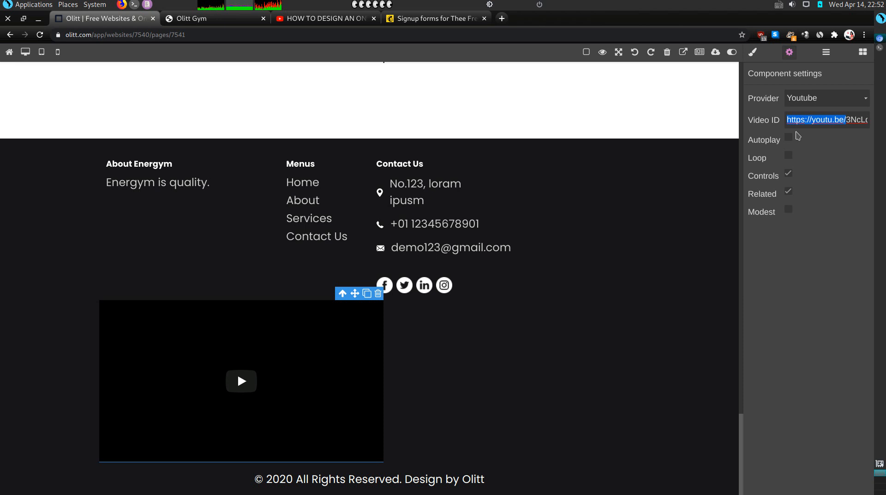
key(BackSpace)
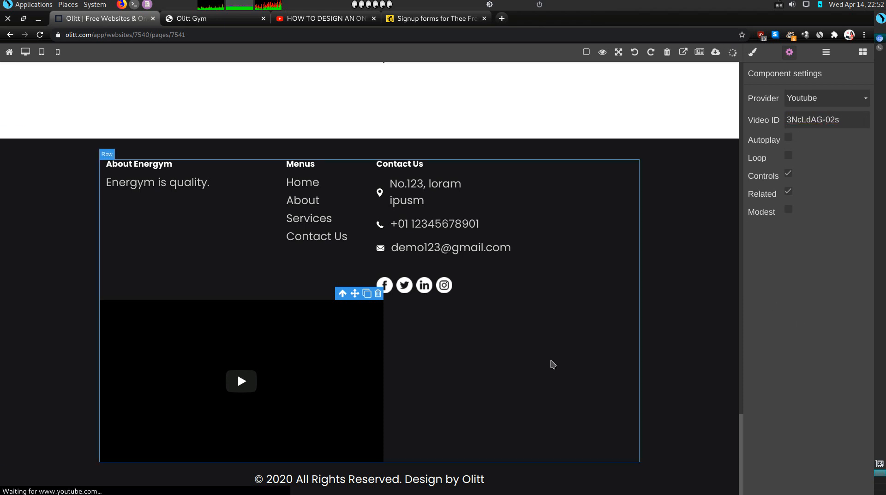
click(552, 360)
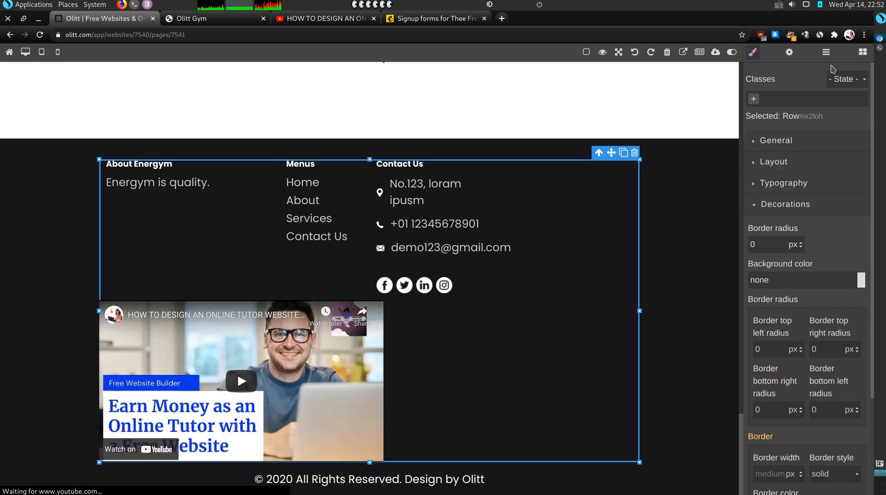
Try the footer video's Autoplay and Loop options, leave both off, and enable Modest
click(235, 336)
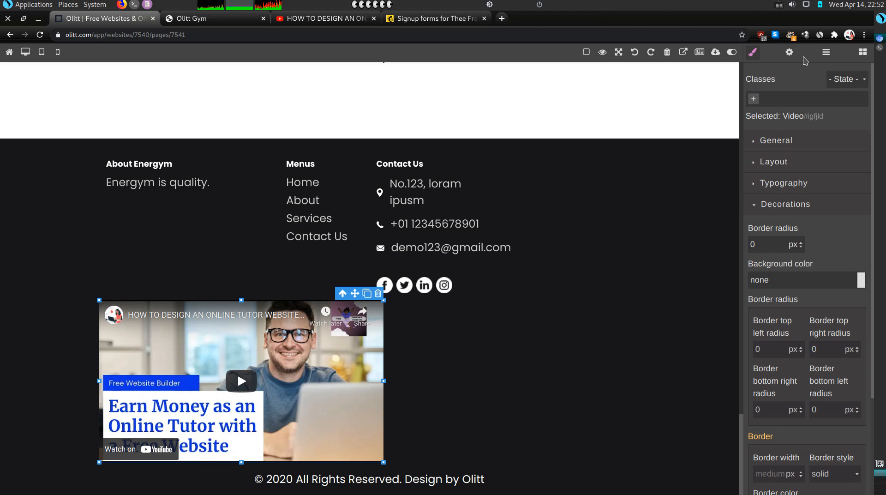
click(789, 52)
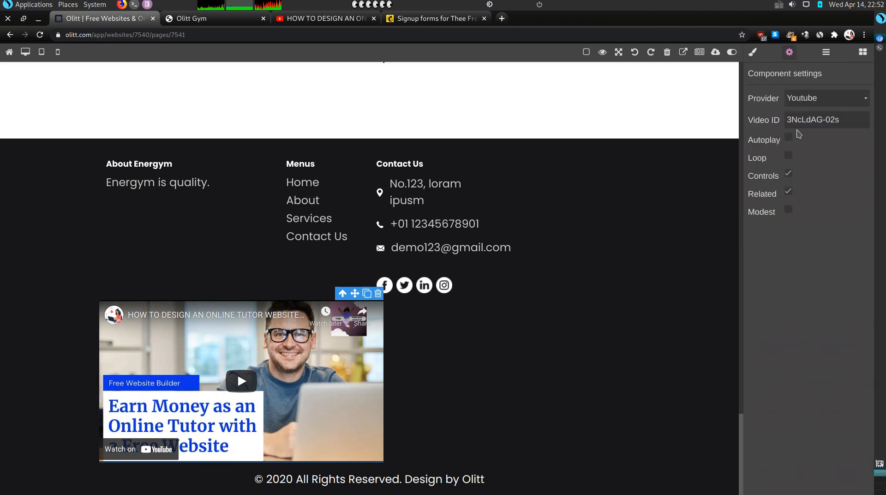
click(789, 138)
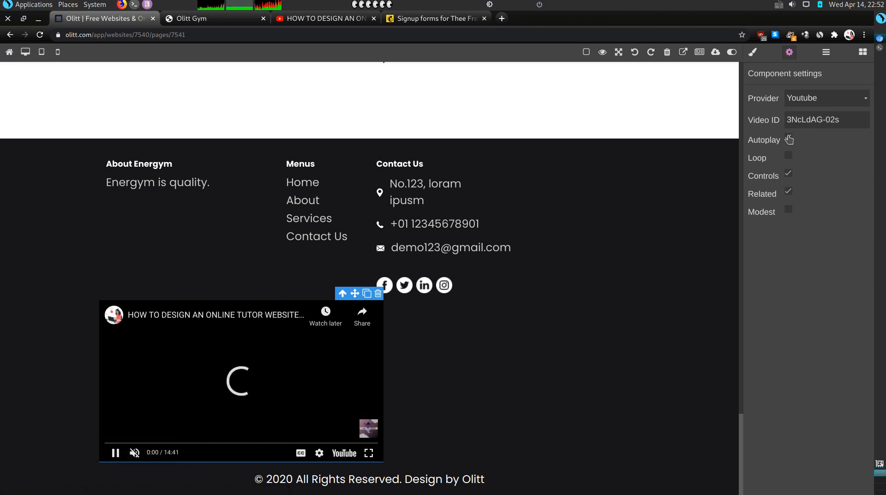
click(789, 137)
click(789, 156)
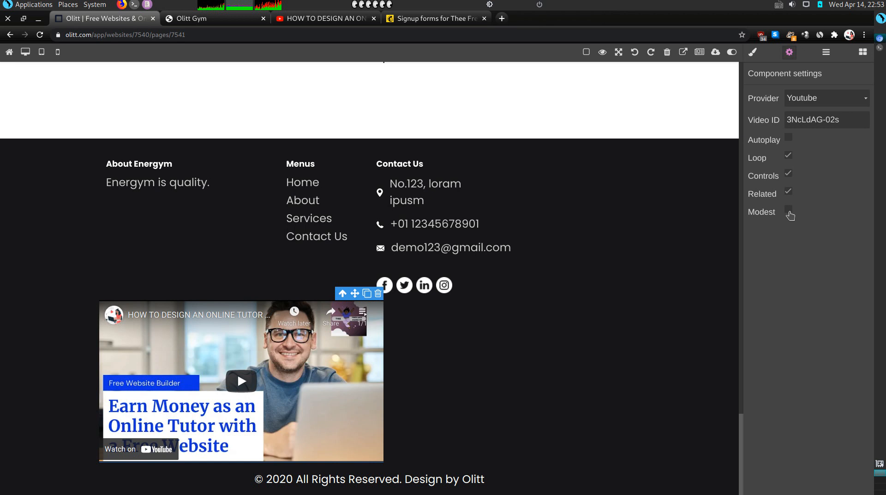
click(789, 211)
click(788, 158)
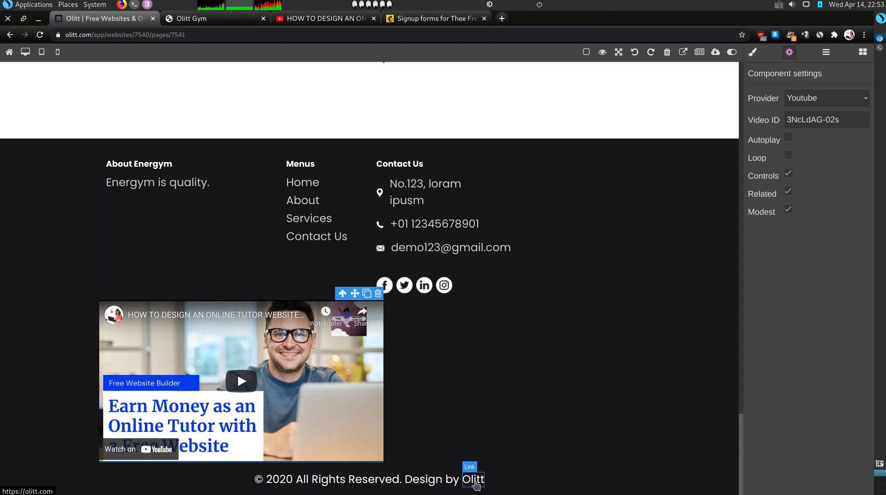
Replace the Olitt link in the footer's copyright line with the text OLITT Gym and change the year to 2021
click(478, 479)
key(Delete)
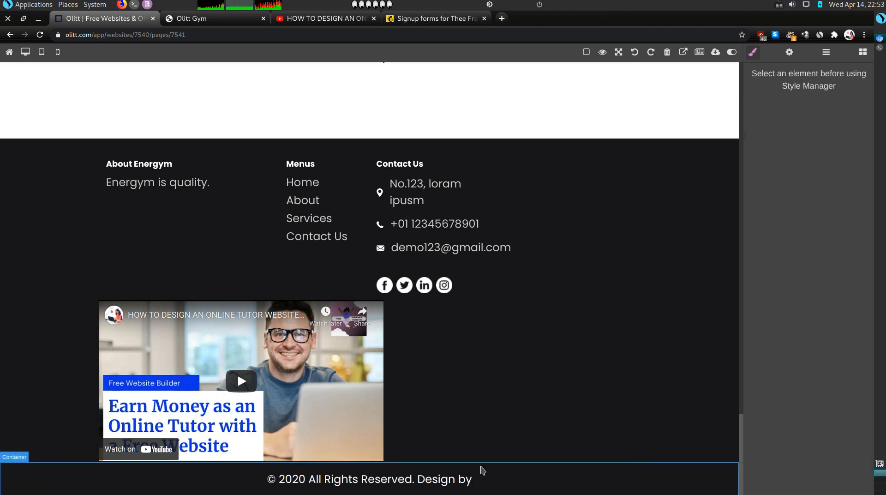
click(478, 484)
double_click(476, 482)
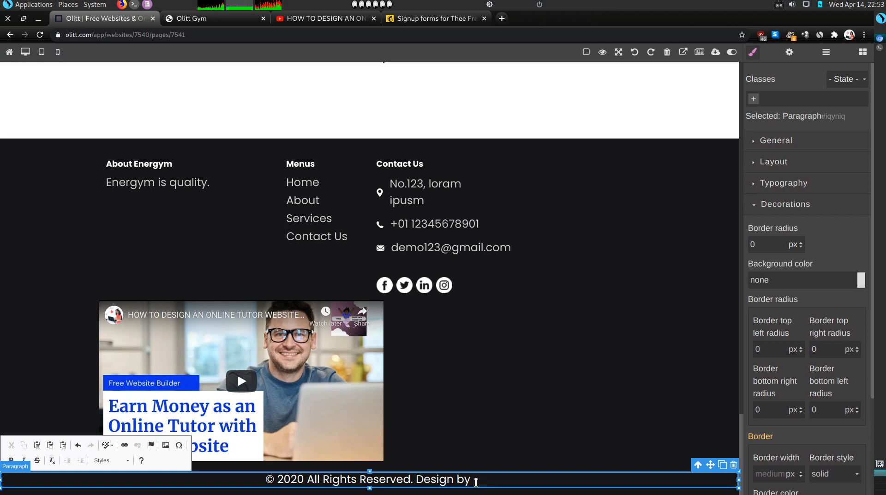
text(OLITT )
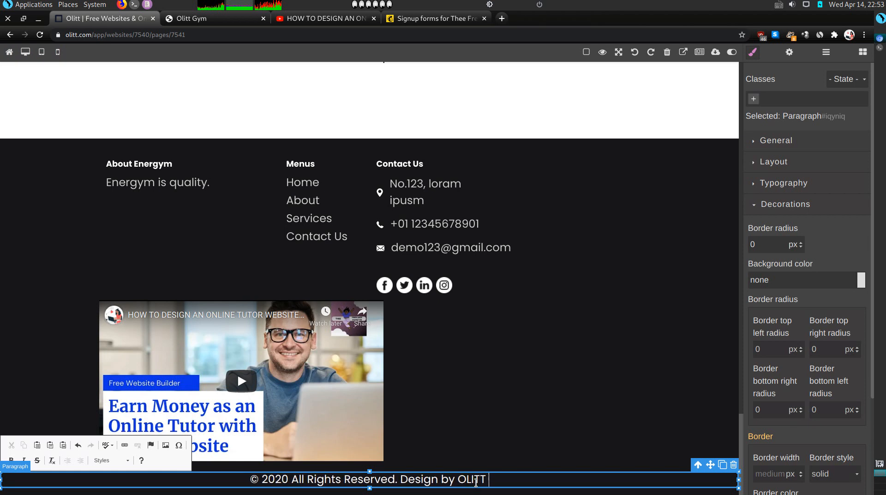
text(Gym)
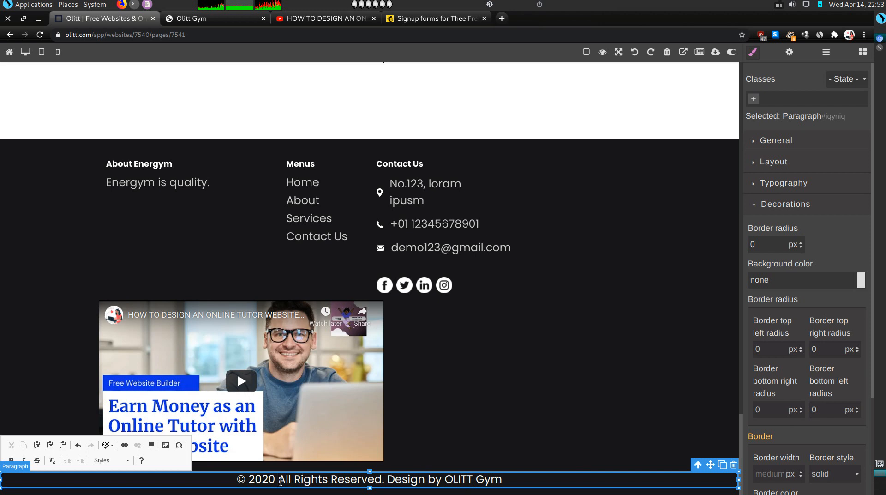
key(BackSpace)
text(1)
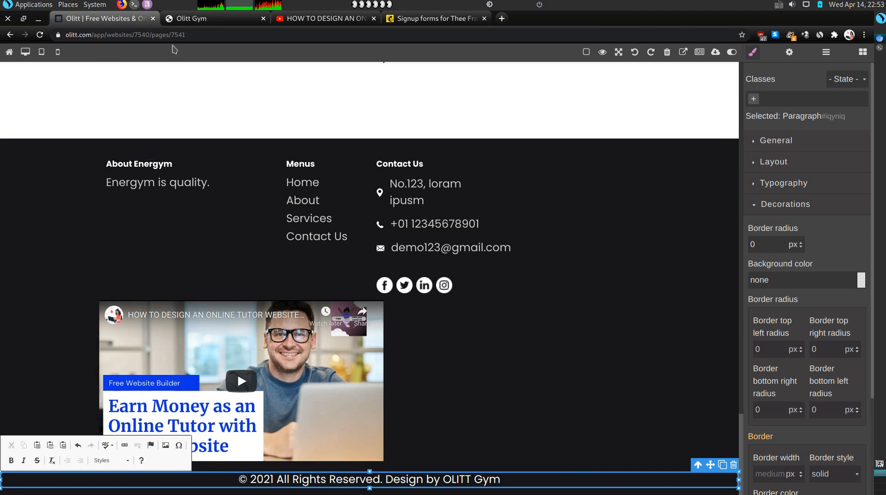
Reload the published Olitt Gym site, follow its About link and examine the page down to the footer
click(181, 21)
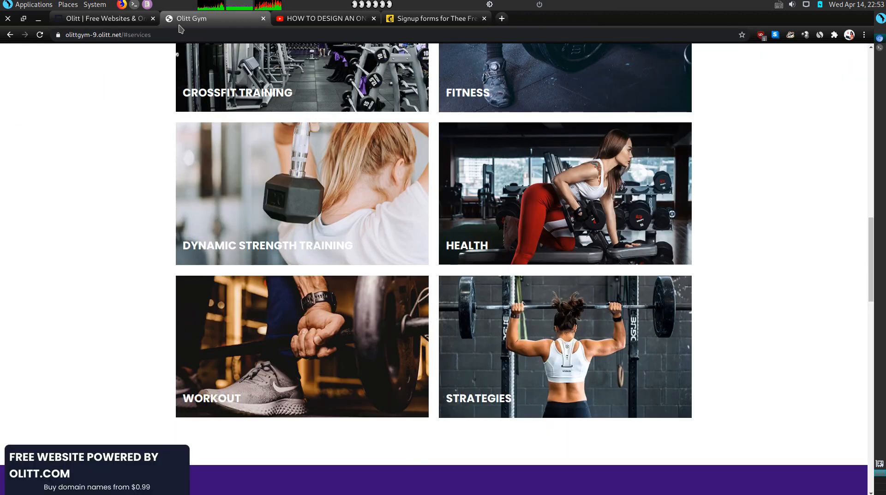
click(40, 36)
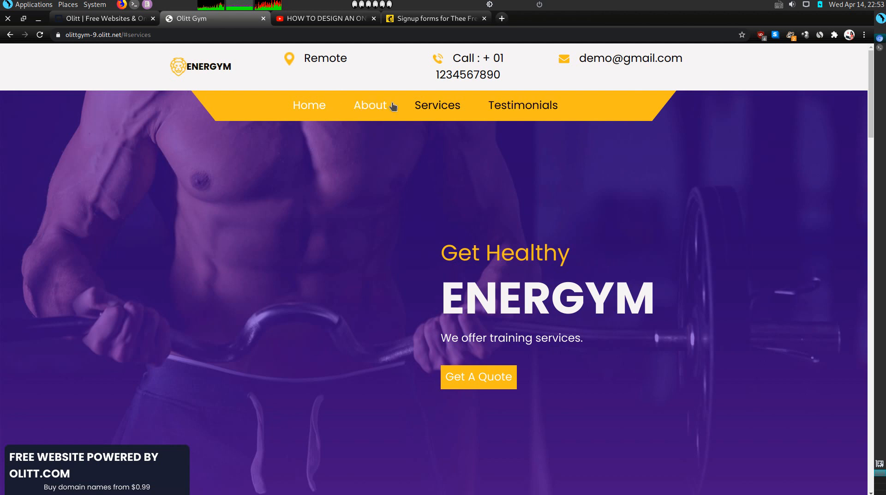
click(372, 107)
scroll(500, 268, down, 3)
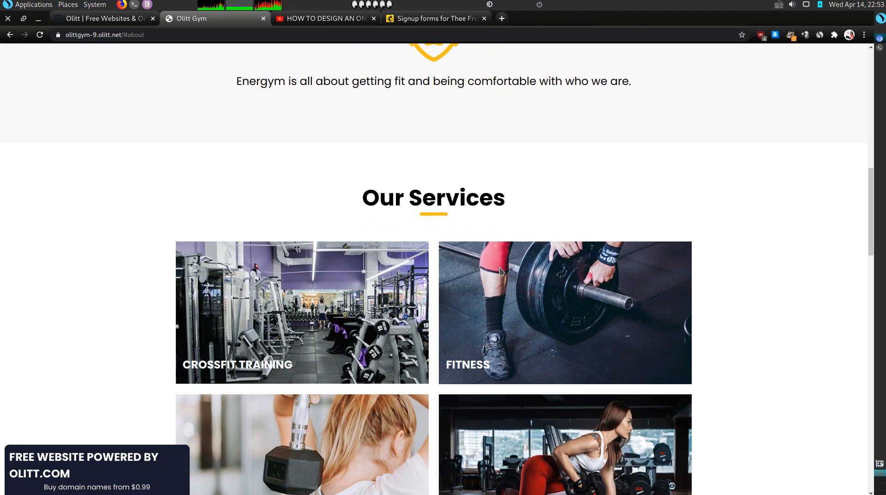
scroll(500, 267, down, 15)
scroll(501, 268, down, 10)
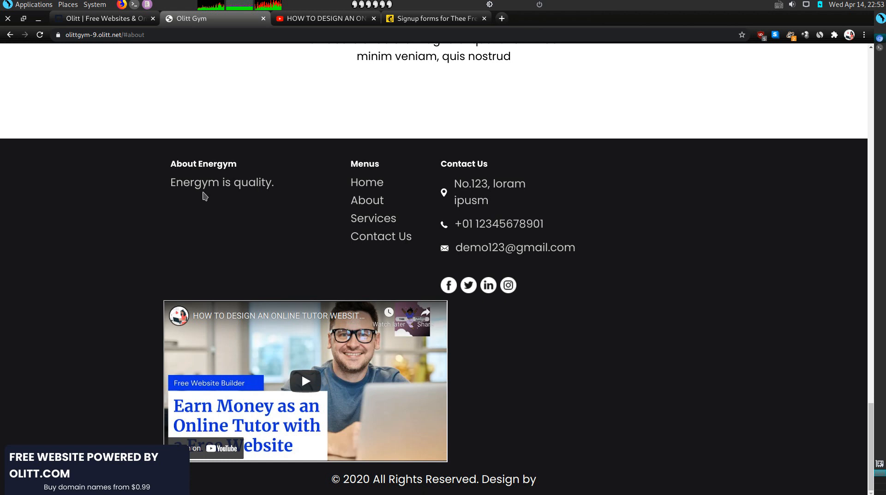
Finish the copyright text edit in the builder, and reload the published site to check the footer and Services link
click(116, 23)
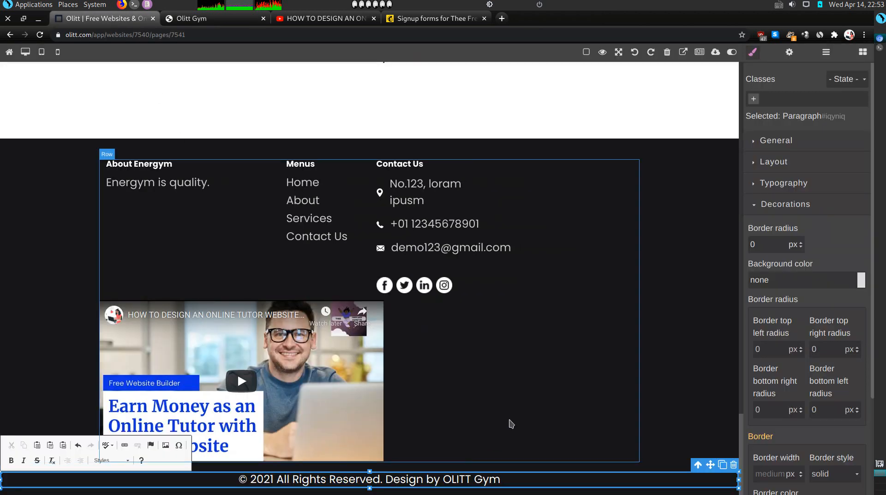
click(511, 424)
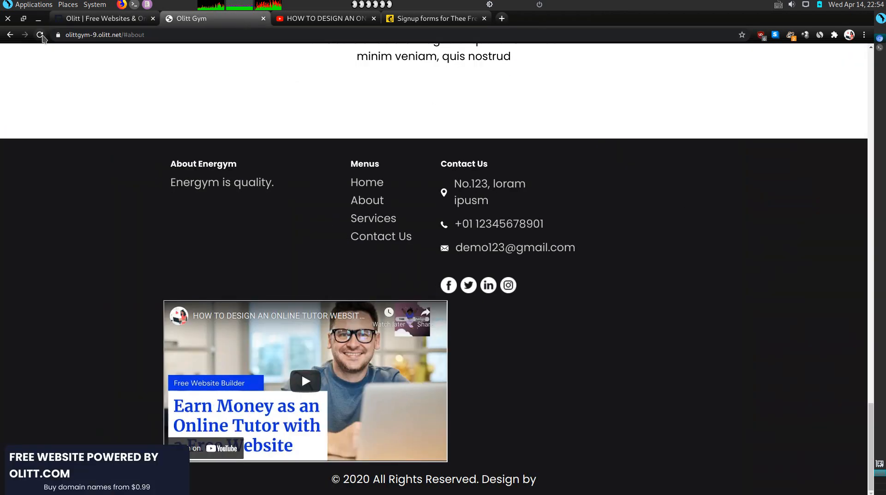
click(39, 35)
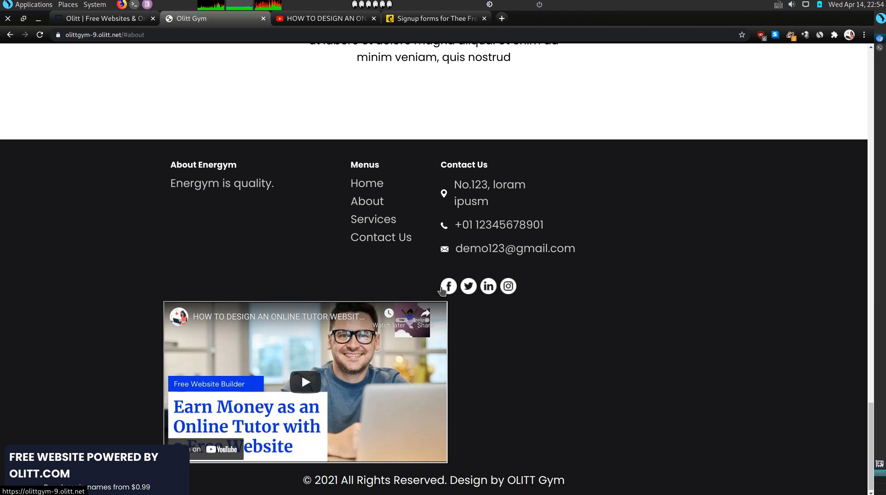
scroll(268, 264, up, 20)
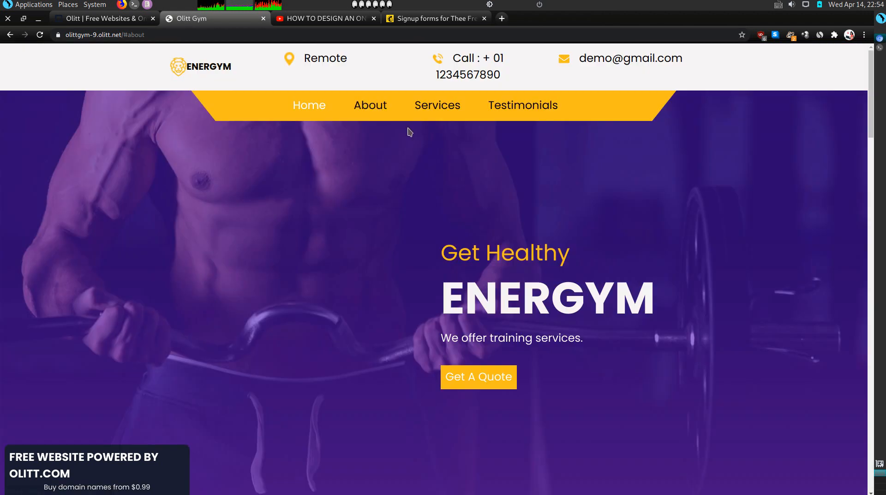
click(428, 119)
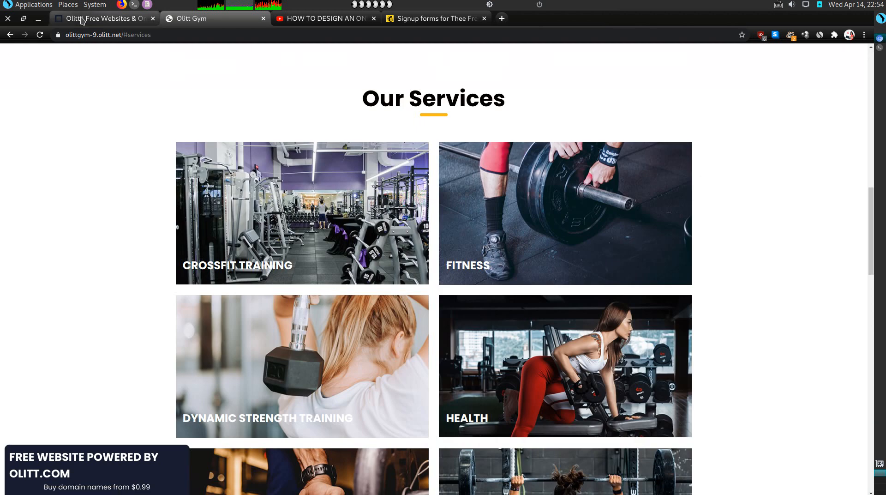
Return to the builder and check the component settings of the Facebook icon image in the footer
click(81, 19)
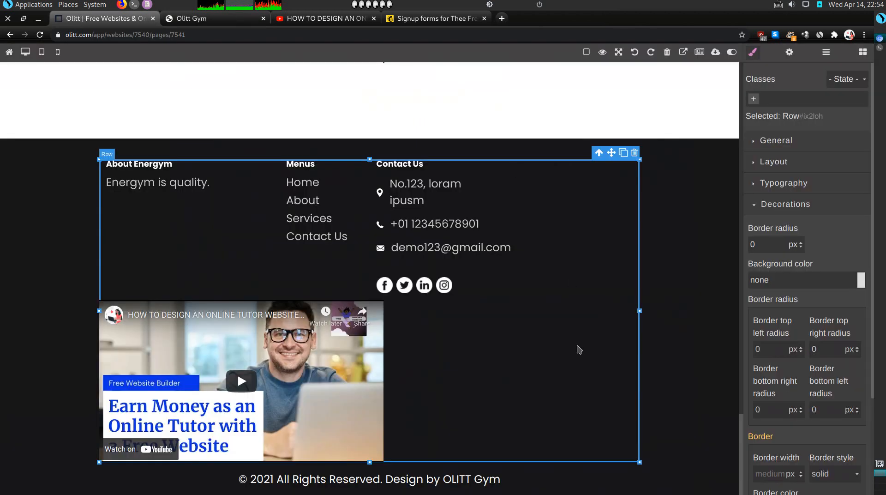
click(444, 286)
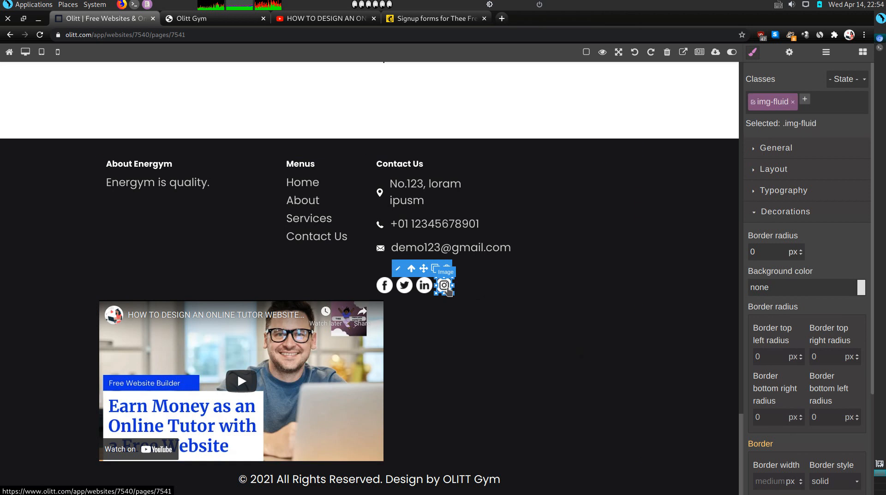
click(449, 336)
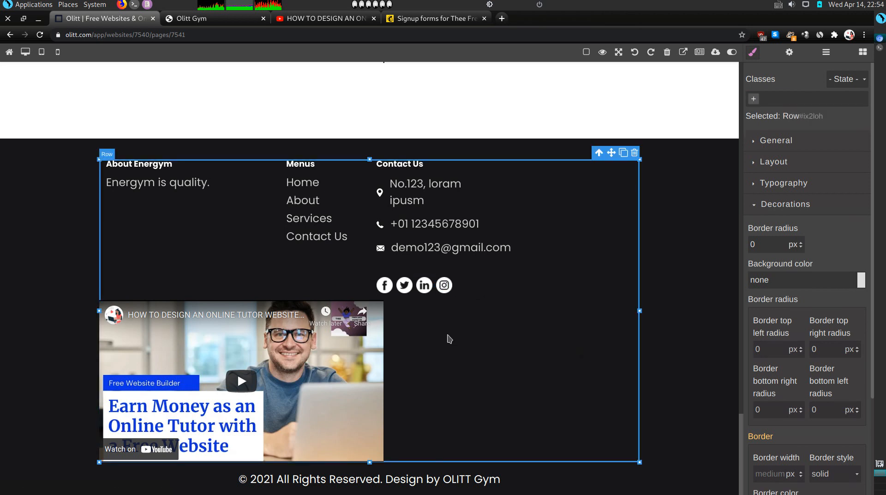
click(385, 287)
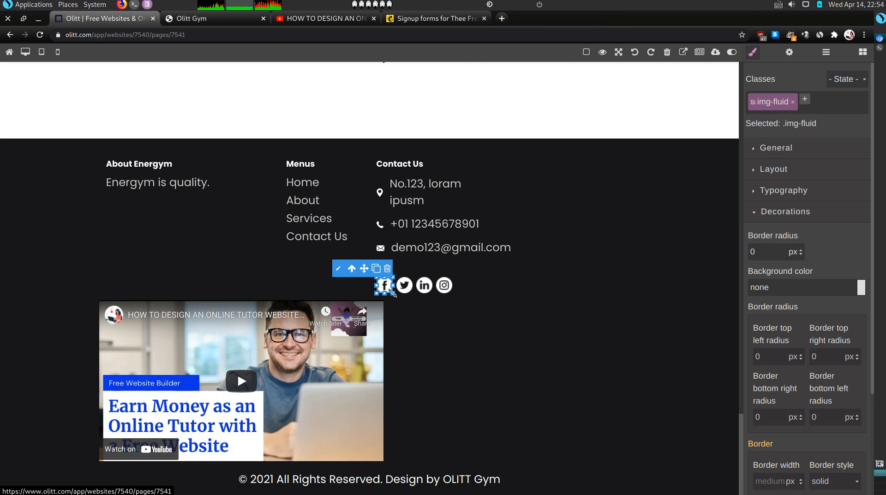
click(790, 53)
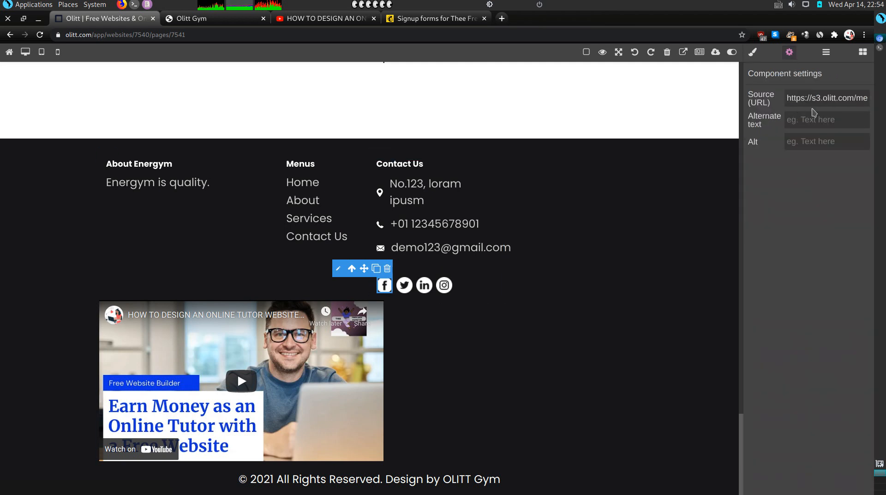
click(476, 324)
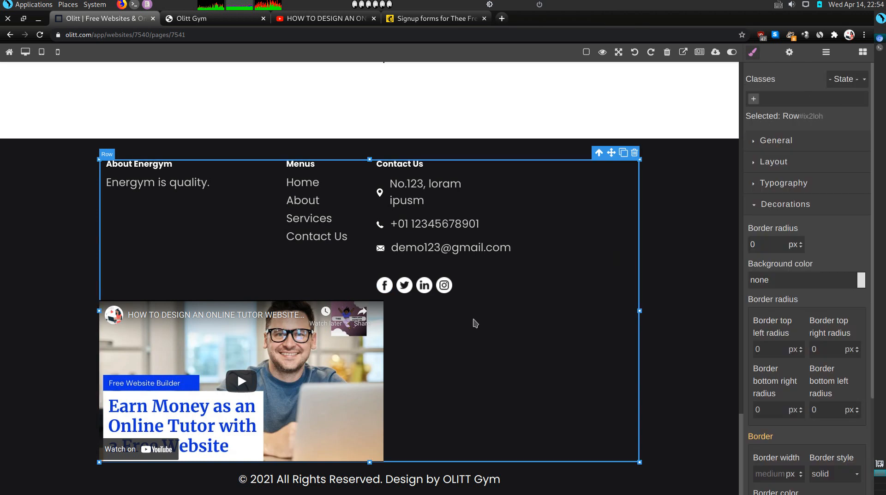
Select the link around the footer's Facebook icon and set its target to New window
click(389, 289)
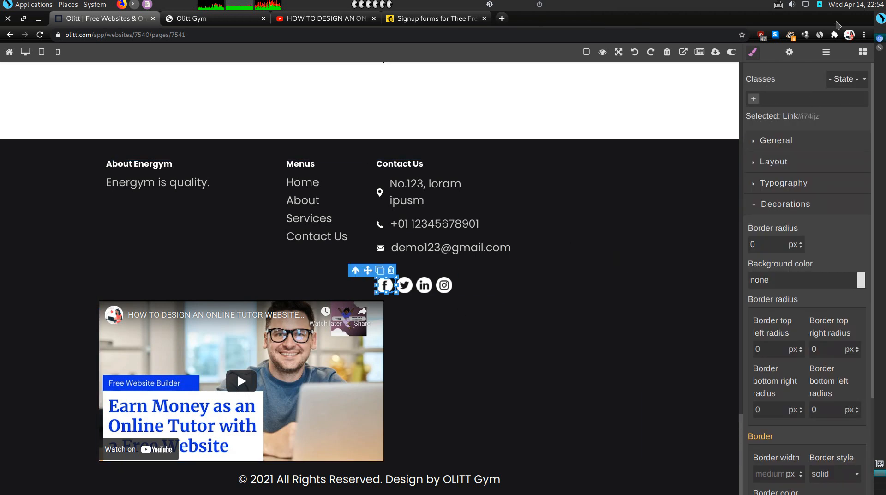
click(791, 54)
click(804, 123)
click(818, 97)
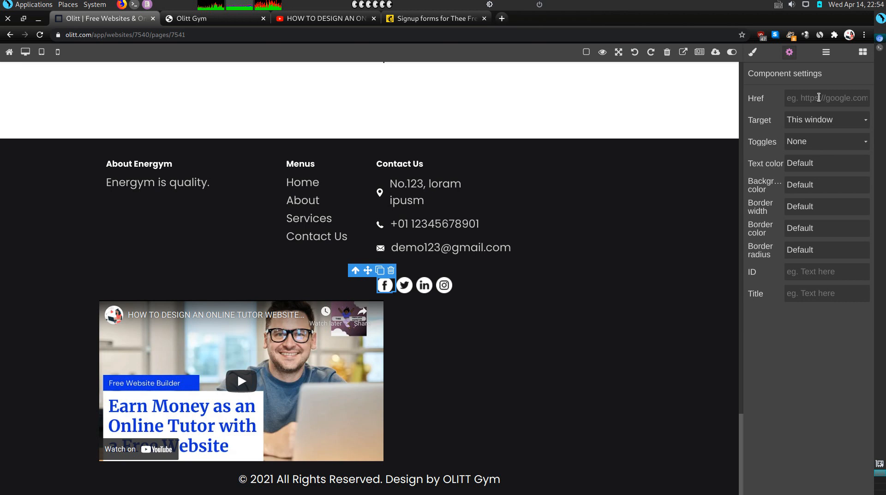
click(804, 131)
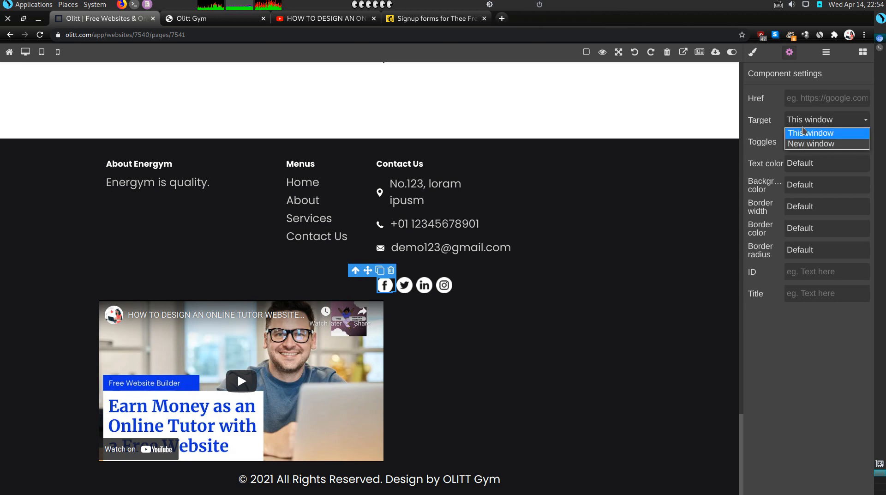
click(804, 132)
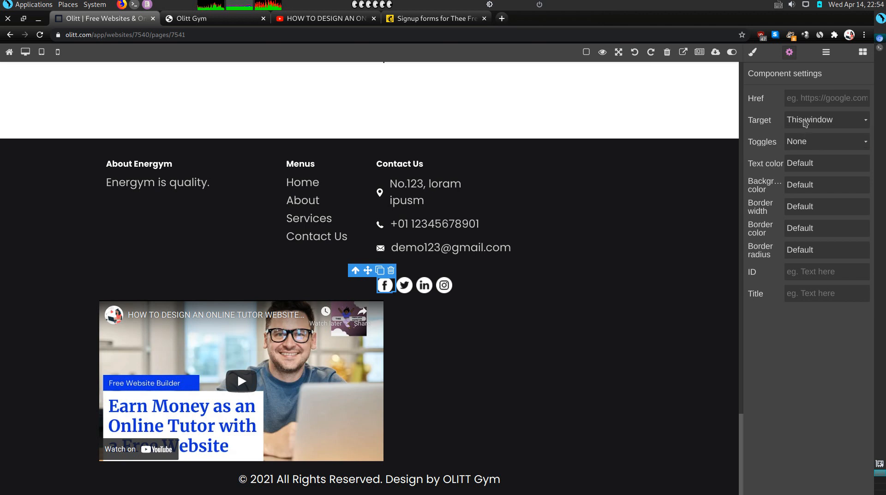
click(804, 123)
click(802, 138)
click(804, 123)
click(804, 123)
click(803, 123)
click(805, 144)
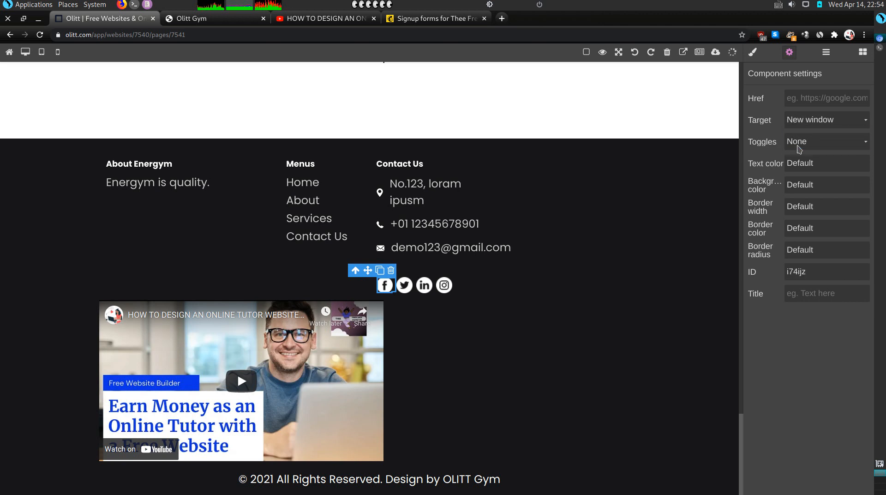
Select the link around the footer's Twitter icon and open a new browser tab
click(413, 287)
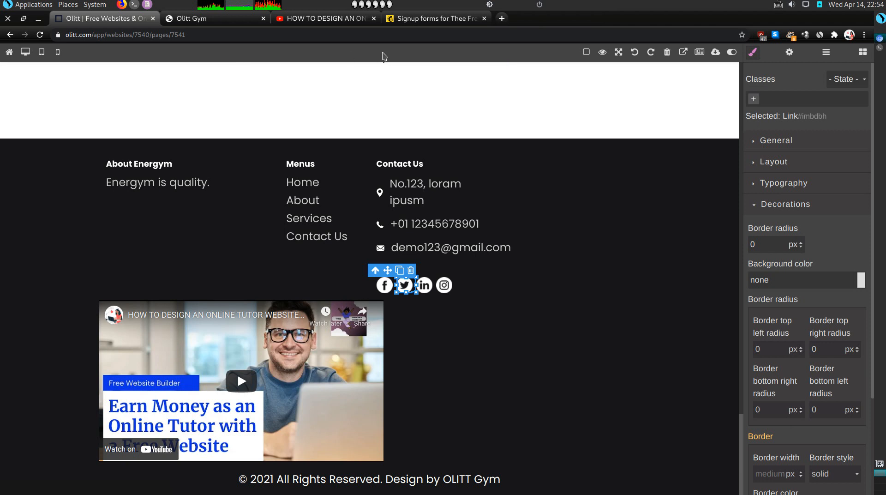
click(501, 18)
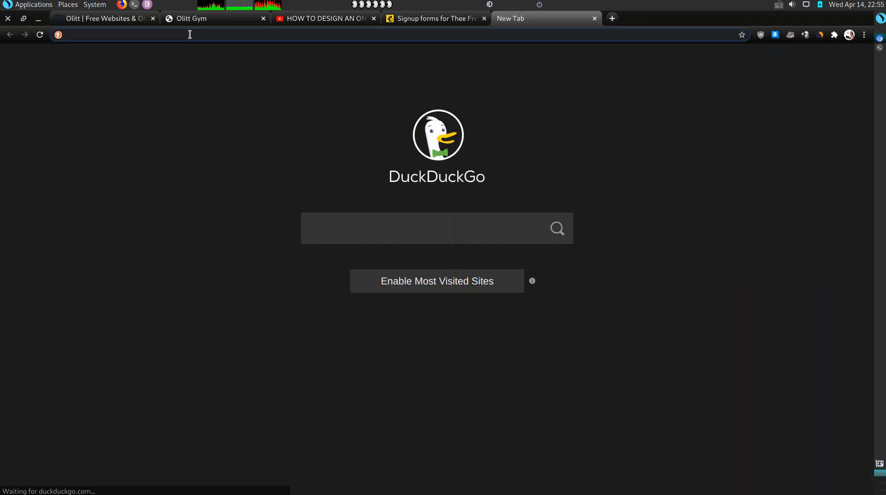
text(i)
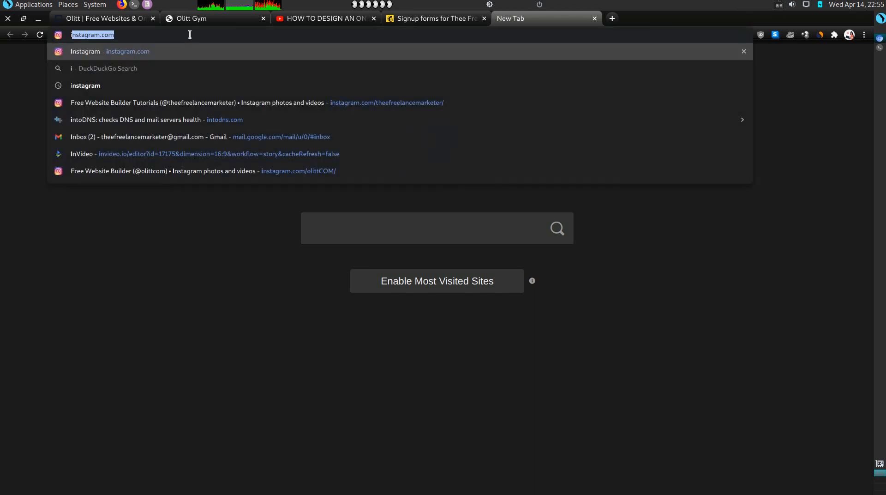
key(BackSpace)
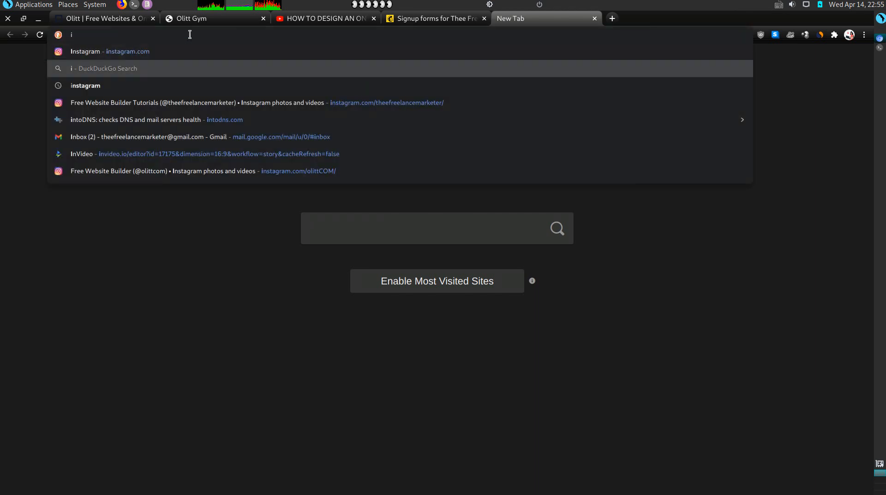
key(Down)
key(Down)
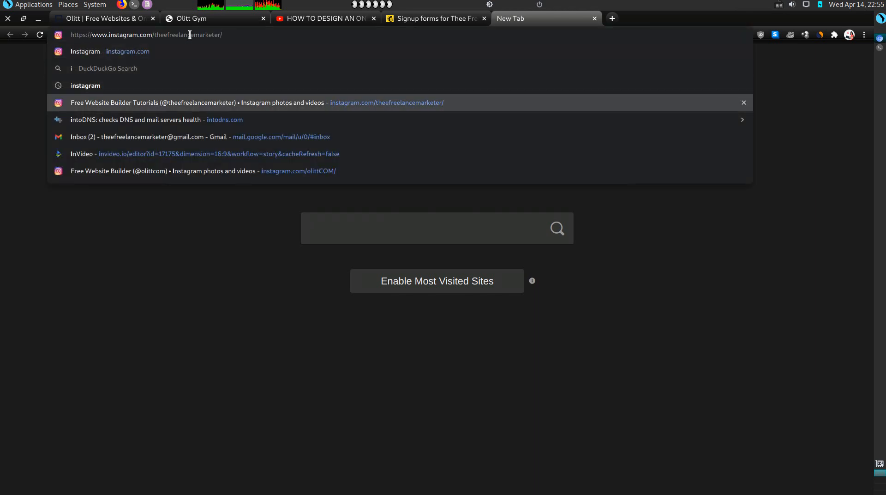
key(Up)
key(Down)
key(Down)
key(Down)
key(Down)
key(Down)
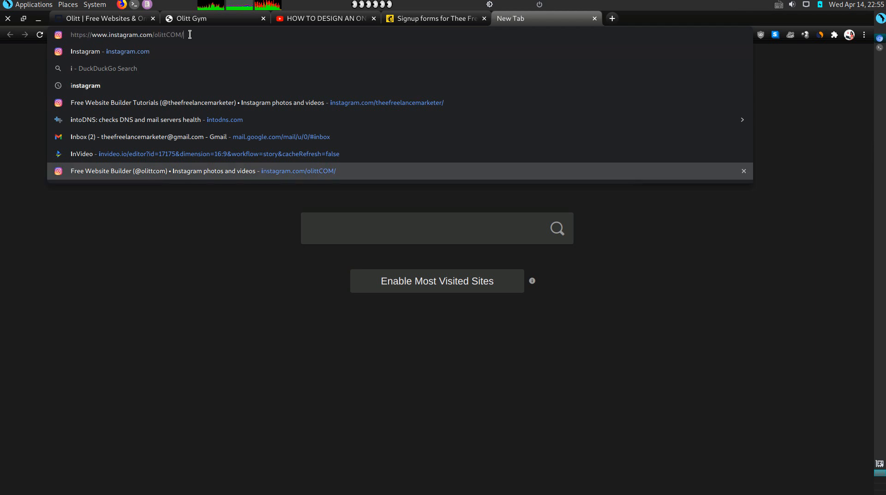
key(shift+Left)
key(BackSpace)
key(BackSpace)
key(BackSpace)
key(BackSpace)
key(BackSpace)
key(BackSpace)
key(BackSpace)
key(BackSpace)
key(BackSpace)
key(BackSpace)
key(BackSpace)
key(BackSpace)
key(BackSpace)
key(BackSpace)
key(BackSpace)
key(BackSpace)
key(BackSpace)
key(BackSpace)
key(BackSpace)
key(BackSpace)
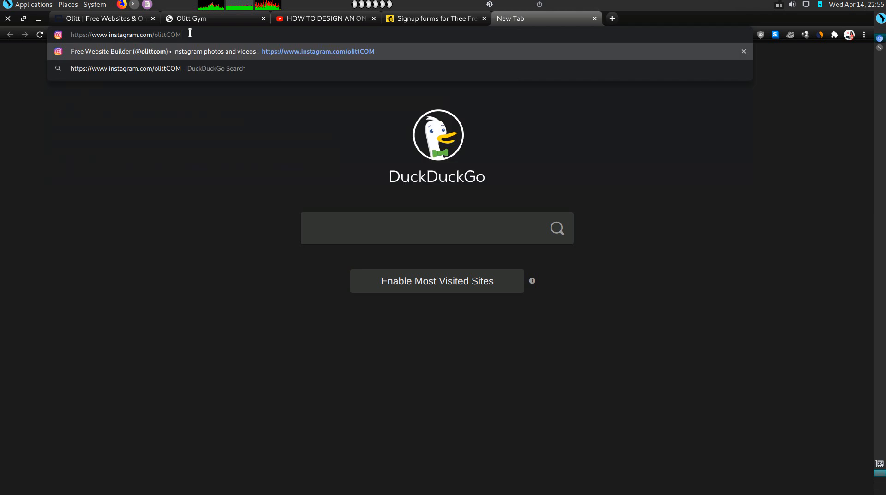
key(BackSpace)
key(BackSpace)
key(BackSpace)
key(BackSpace)
key(BackSpace)
key(BackSpace)
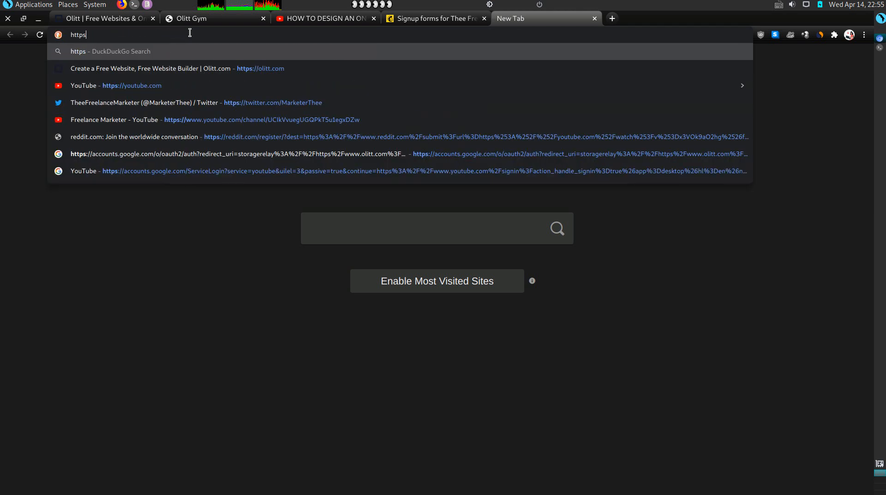
Open instagram.com/theefreelancemarketer in the new browser tab and copy its address
text(the)
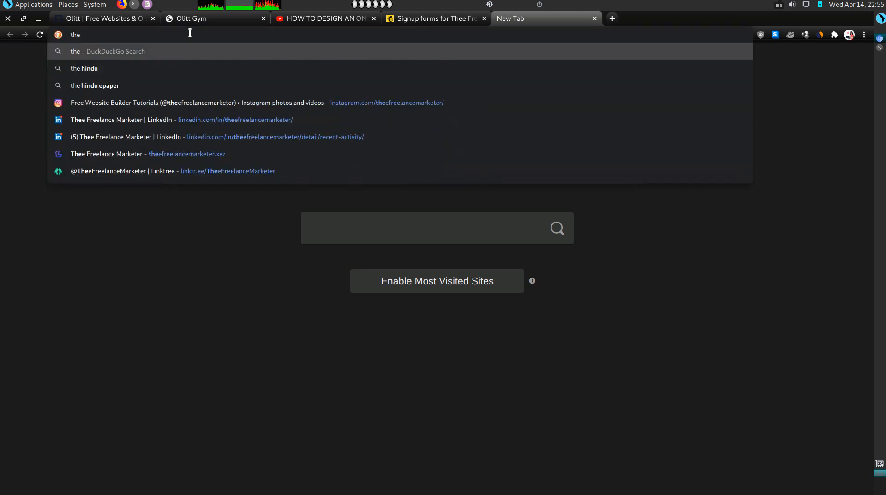
click(180, 99)
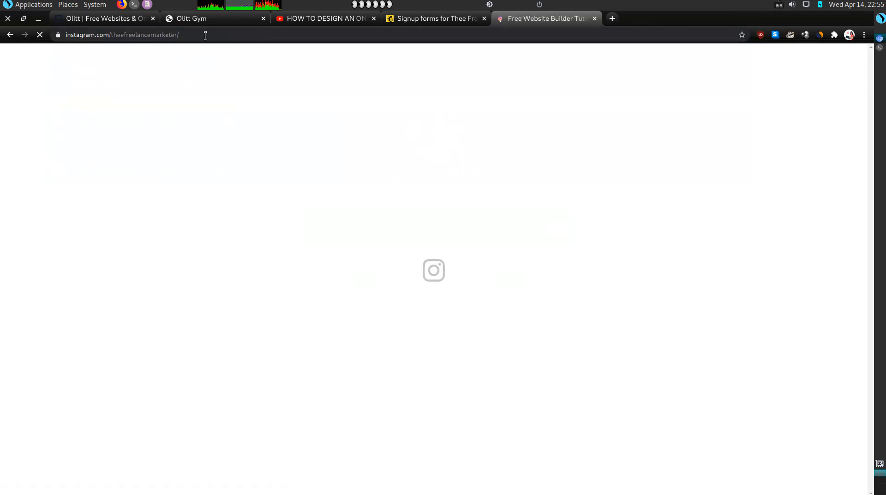
click(205, 35)
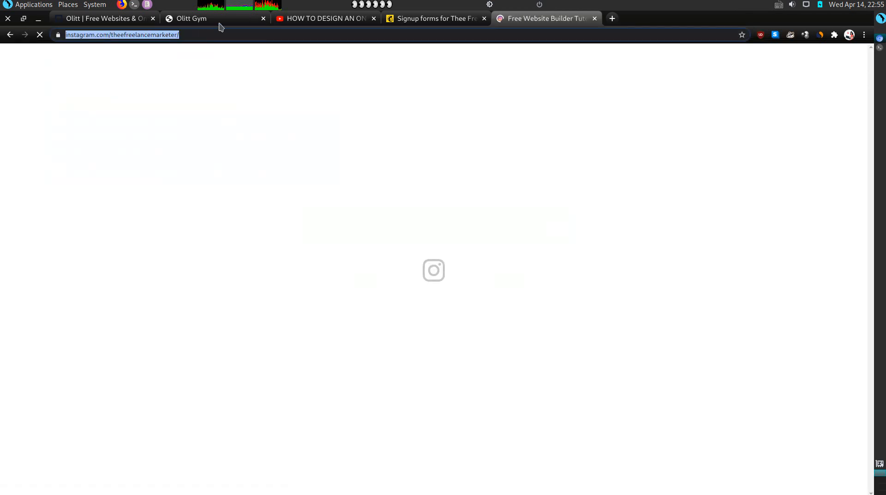
click(220, 23)
Return to the builder, paste the copied Instagram address as the Twitter icon's link, and try to set its target to New window
click(122, 24)
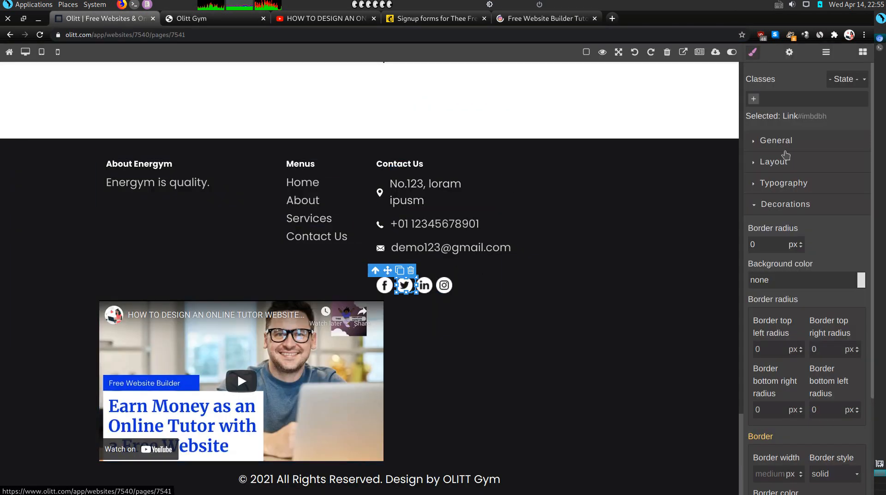
click(789, 52)
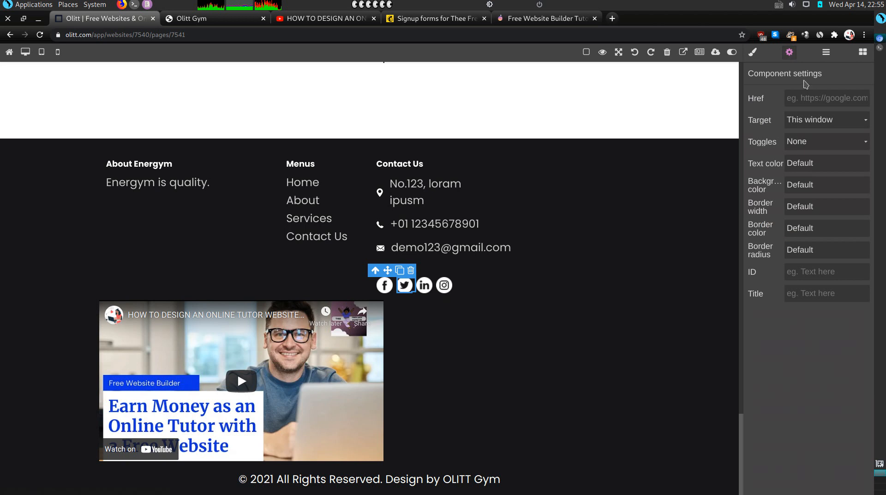
key(ctrl+v)
click(801, 121)
click(799, 144)
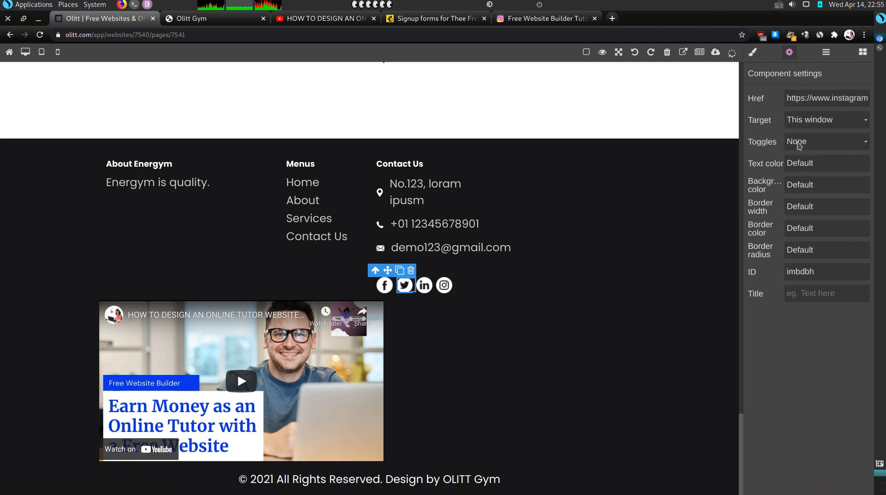
Select the link around the footer's LinkedIn icon, paste the copied Instagram address as its href, and set its target to New window
double_click(425, 286)
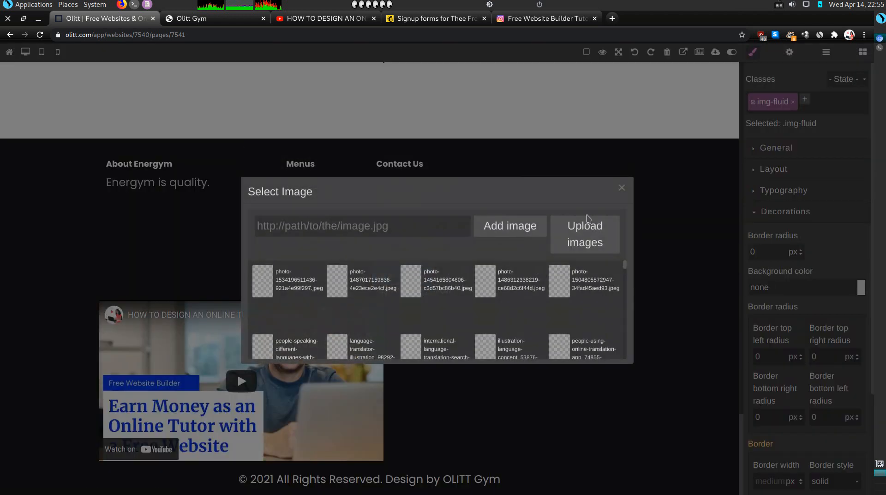
click(622, 188)
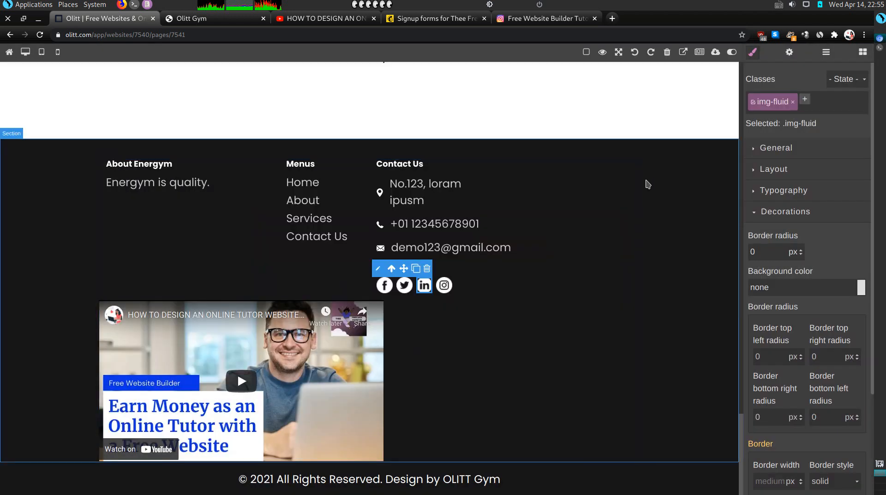
click(435, 289)
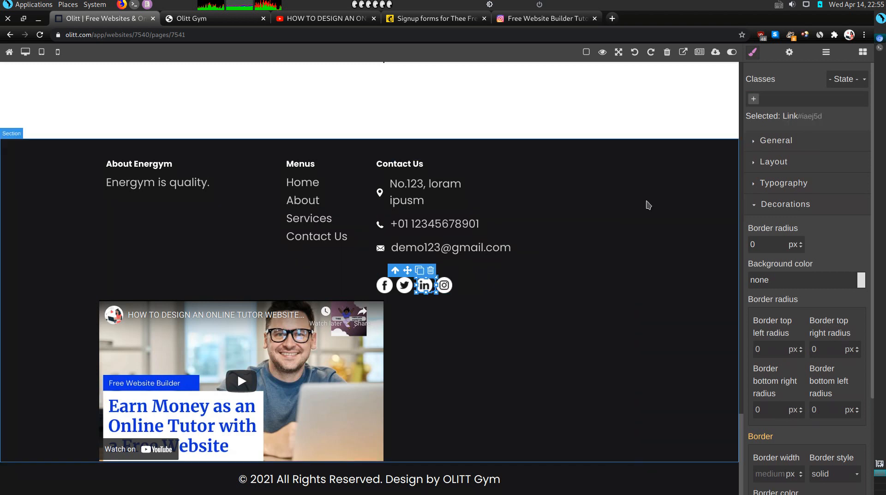
click(790, 54)
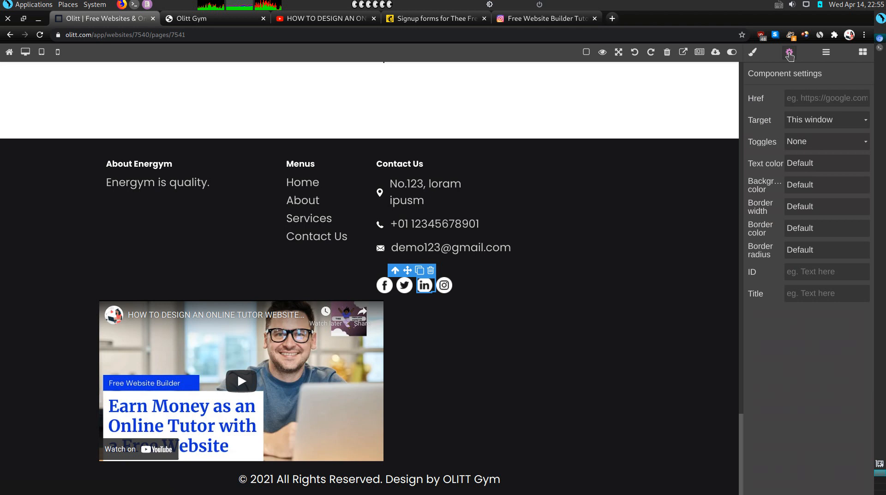
click(806, 95)
key(ctrl+v)
click(808, 120)
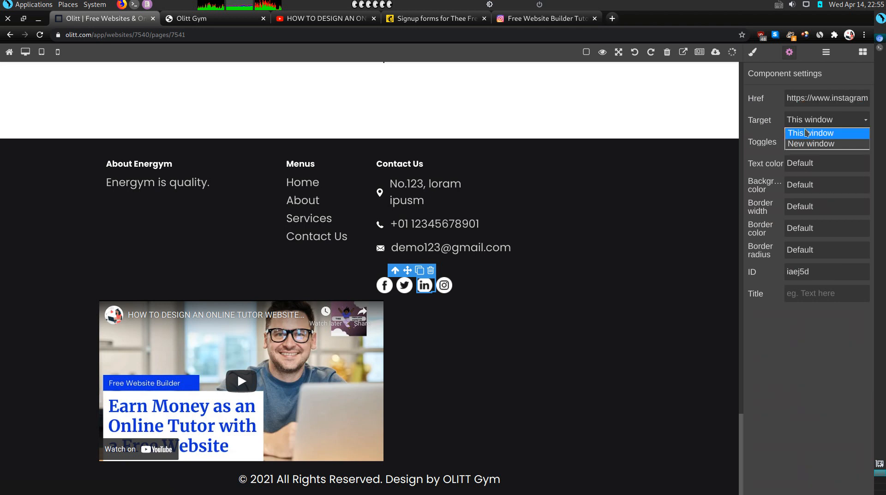
click(807, 147)
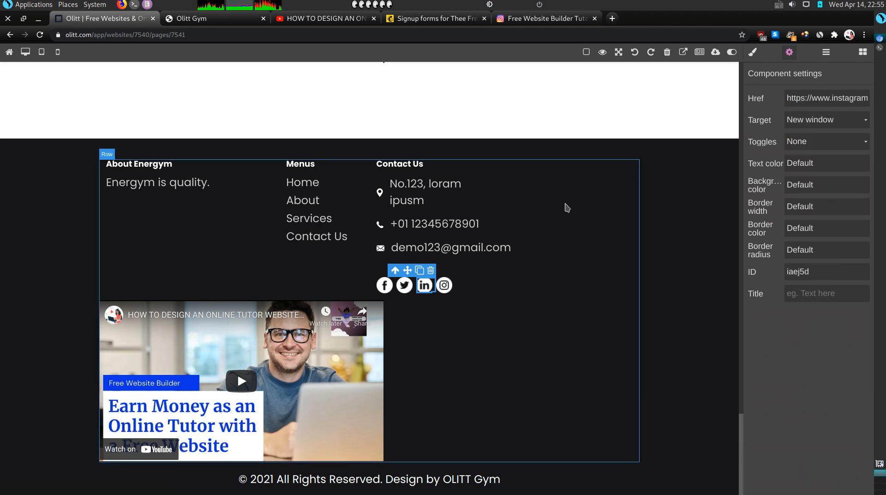
Give the link around the footer's Instagram icon the copied Instagram address and the target New window
click(455, 290)
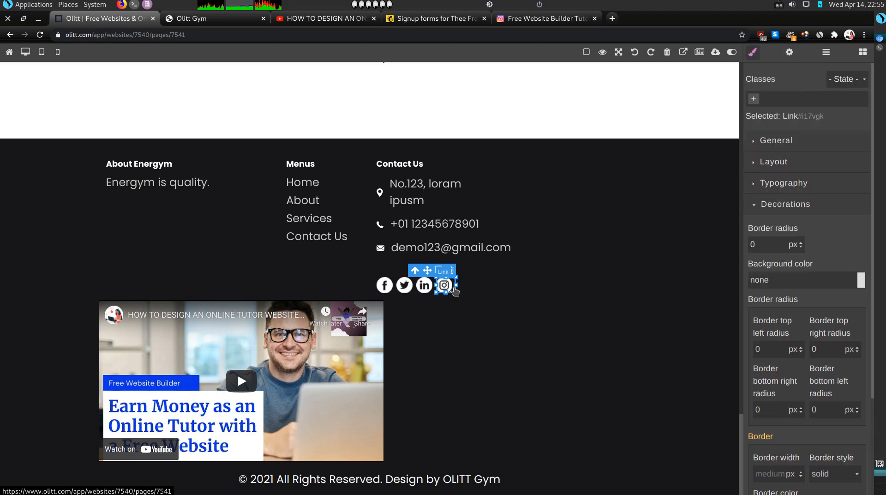
click(790, 53)
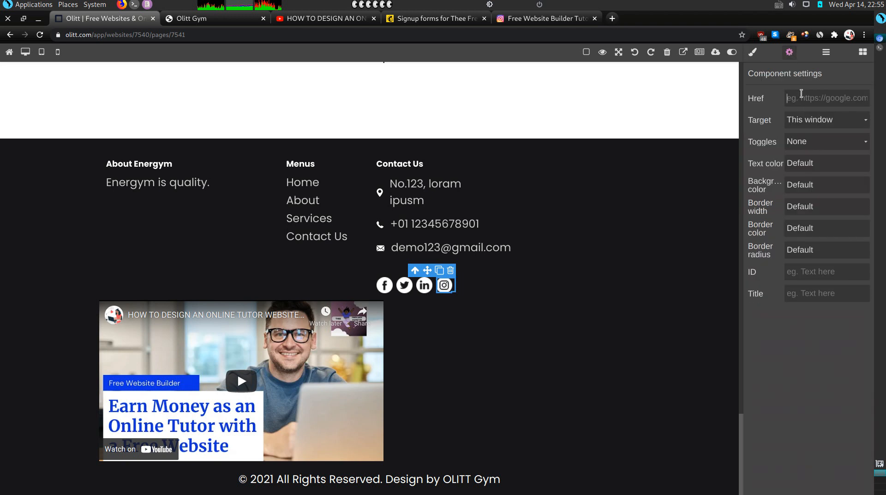
key(ctrl+v)
click(815, 122)
click(811, 146)
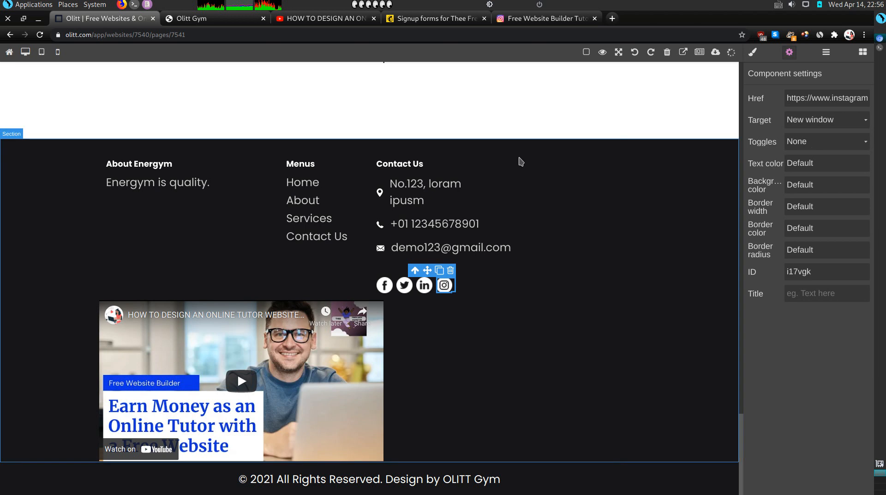
Paste the copied Instagram address as the href of the footer's Facebook icon link, with the target New window
click(381, 287)
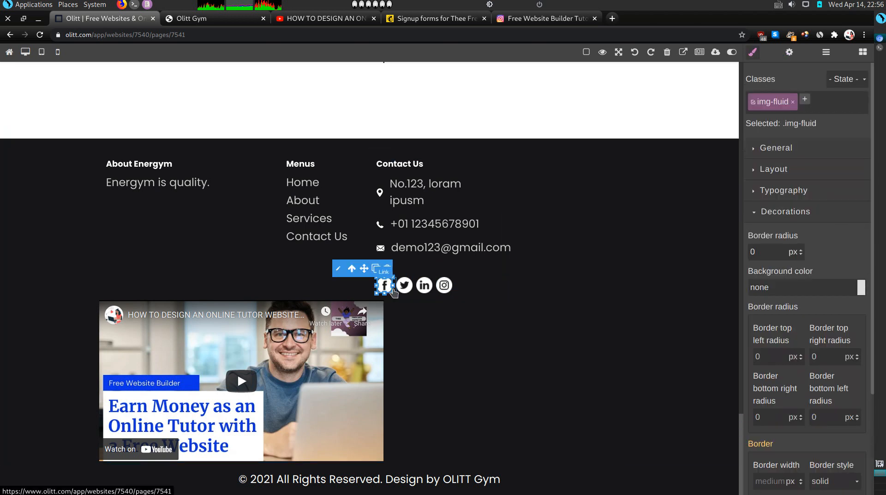
click(386, 292)
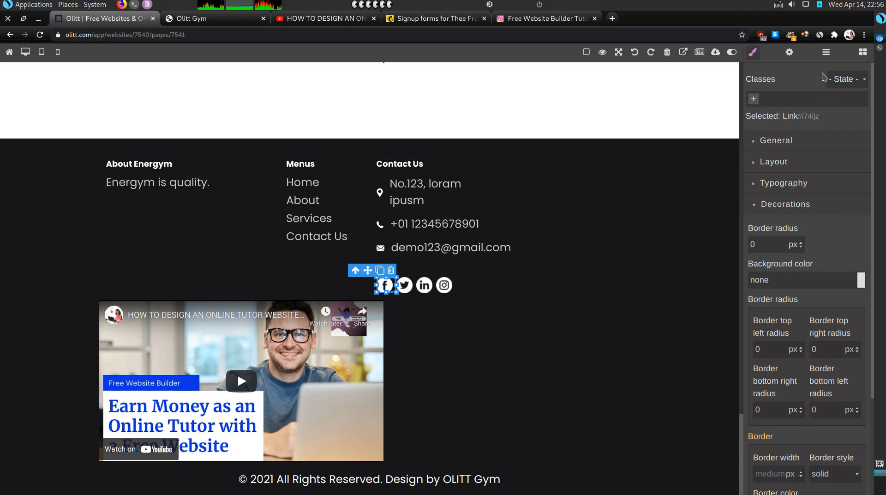
click(790, 52)
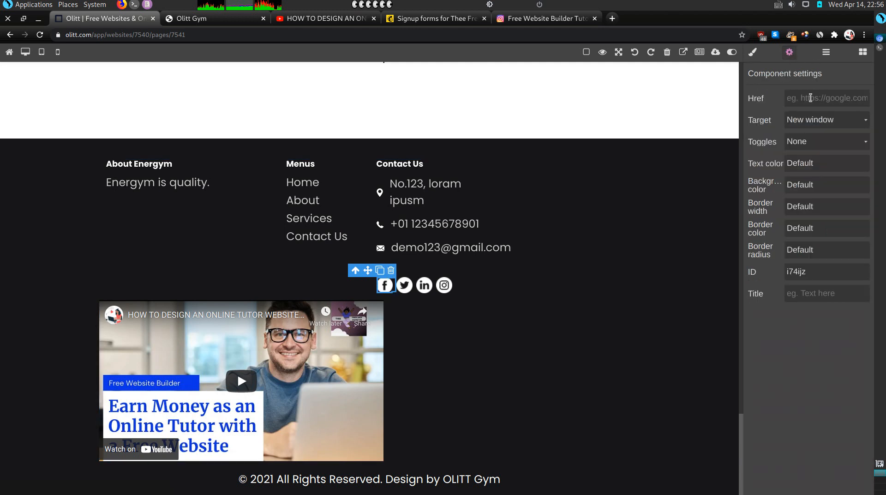
key(ctrl+v)
click(810, 117)
click(797, 144)
Reload the published Olitt Gym site and close the Instagram and YouTube browser tabs
click(203, 25)
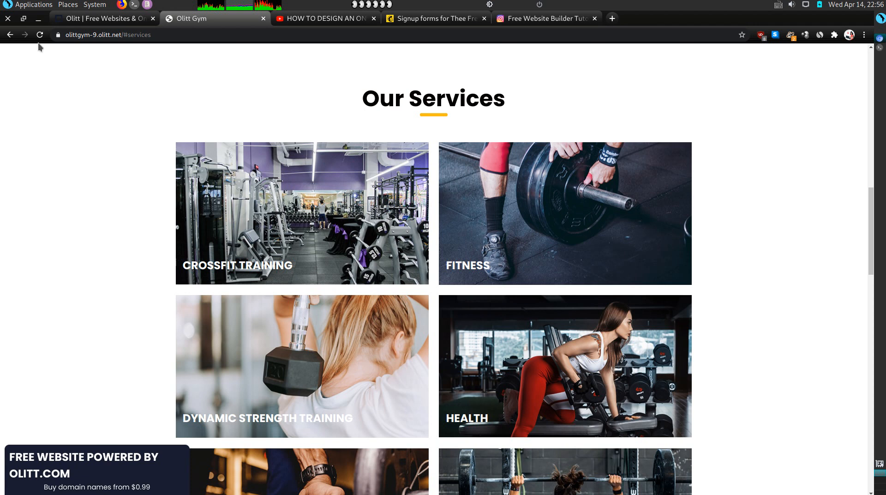
click(98, 21)
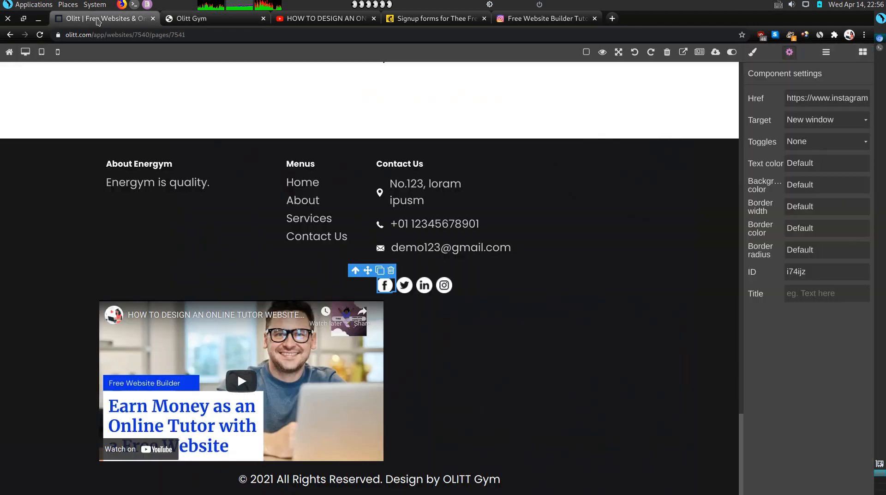
click(104, 99)
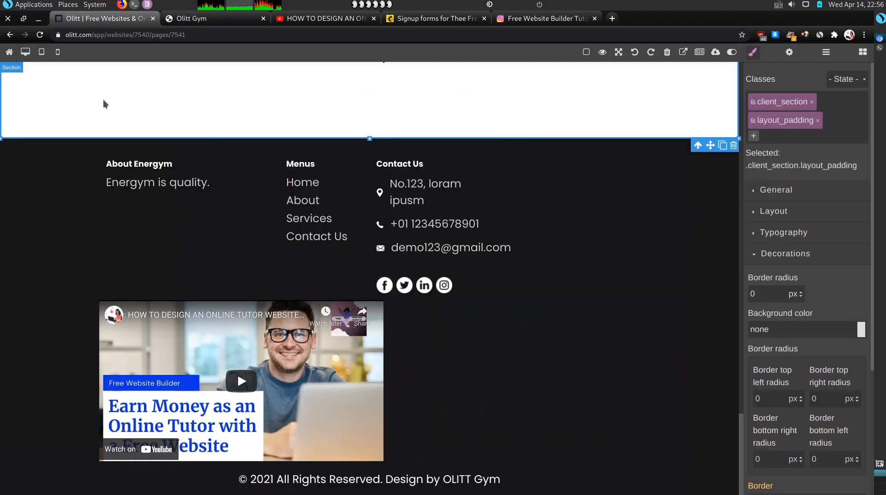
click(192, 24)
click(39, 36)
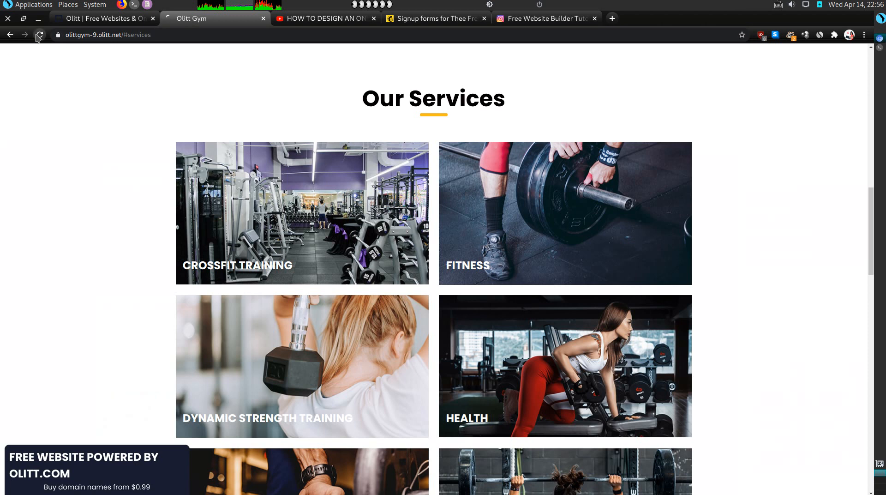
click(595, 19)
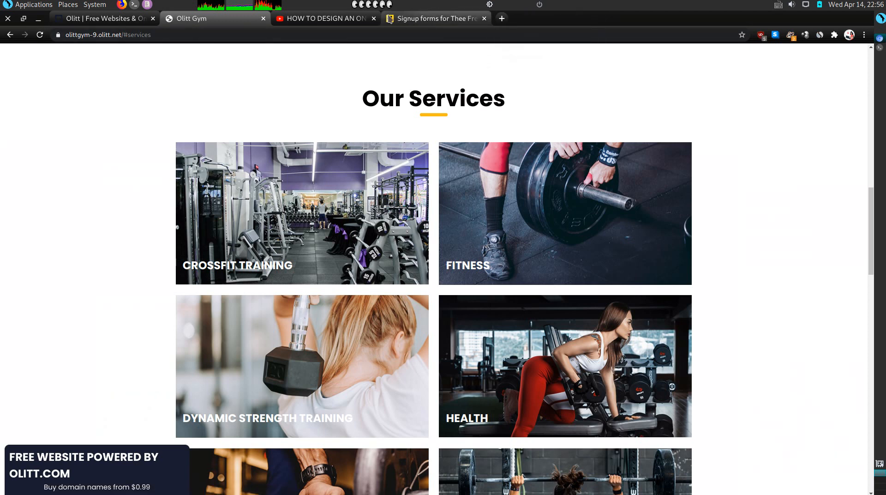
click(374, 19)
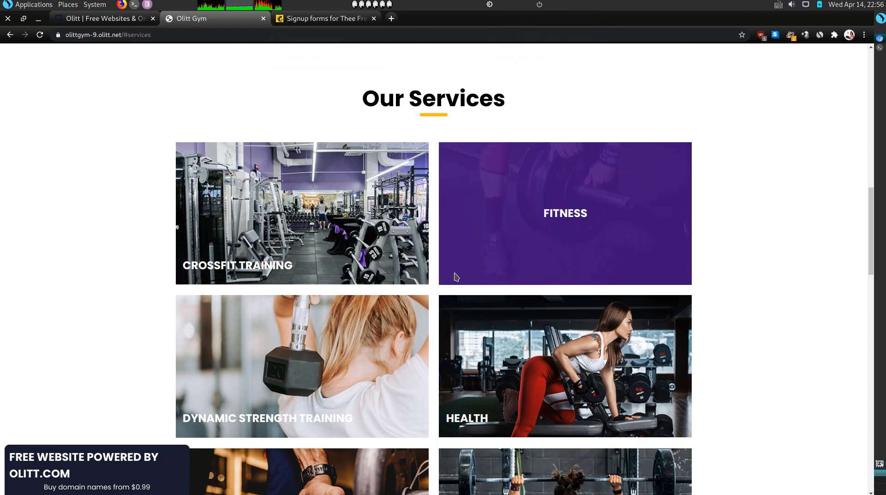
Follow the Facebook icon's link in the published site's footer and examine the page it opens
scroll(489, 259, down, 10)
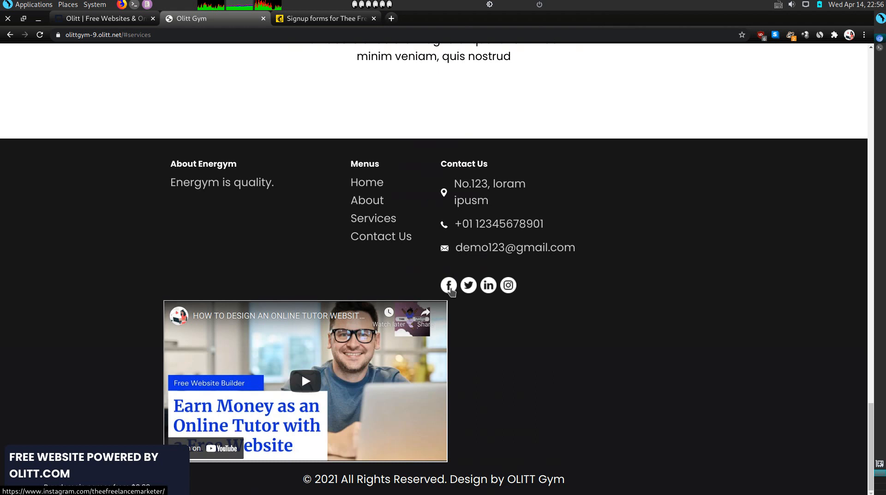
click(452, 289)
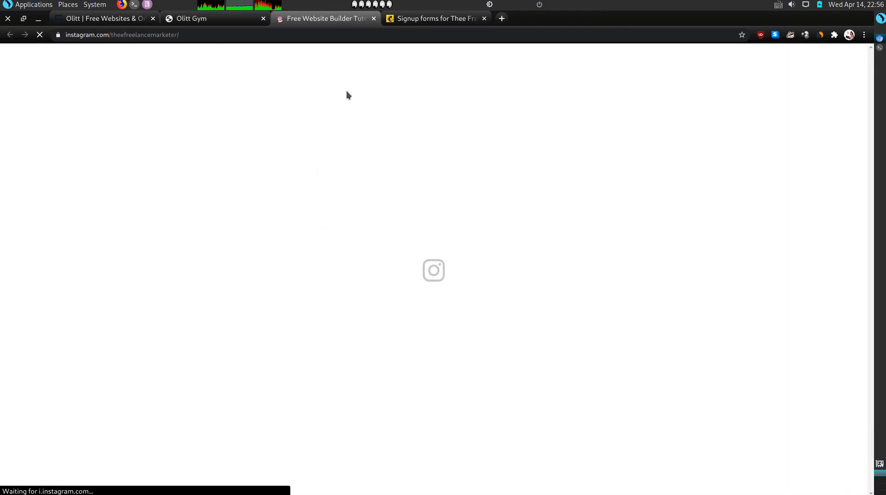
scroll(344, 420, down, 2)
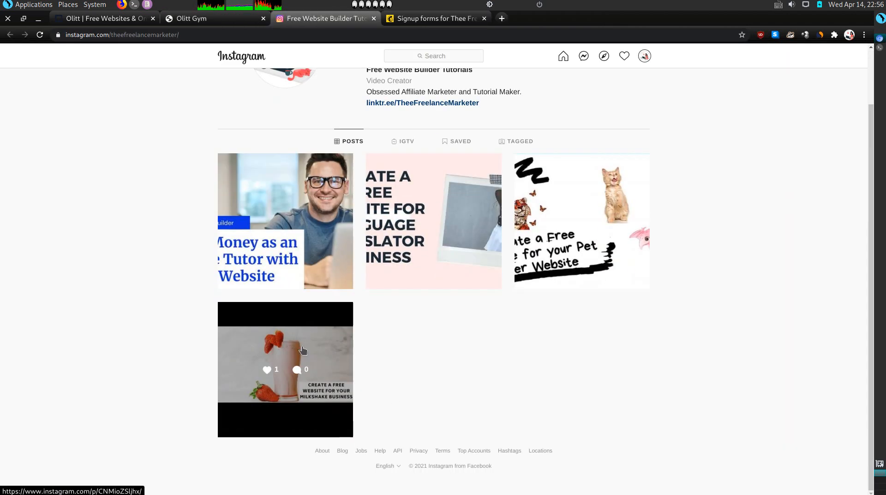
Close the Instagram tab and return to the gym page in the Olitt editor to look it over
click(373, 18)
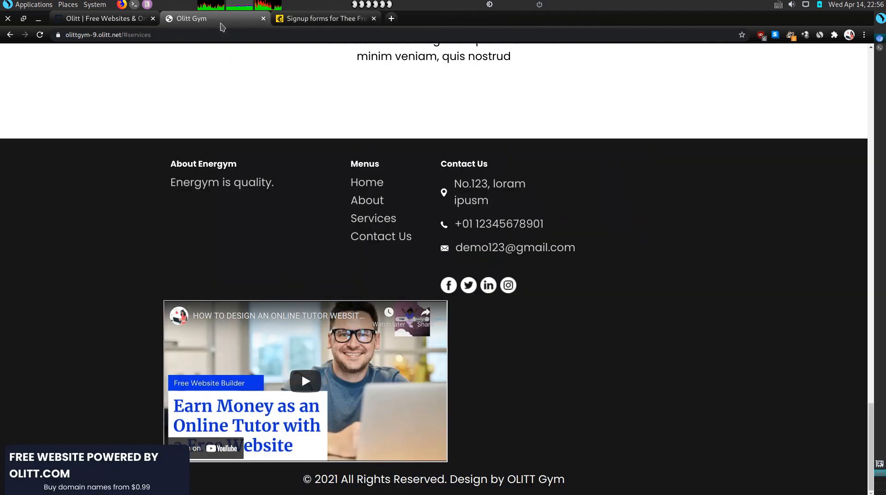
click(137, 22)
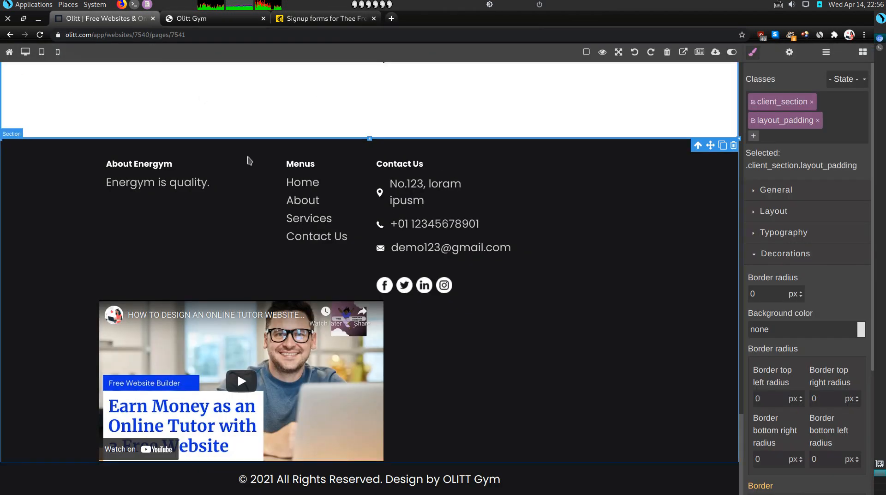
scroll(250, 161, up, 15)
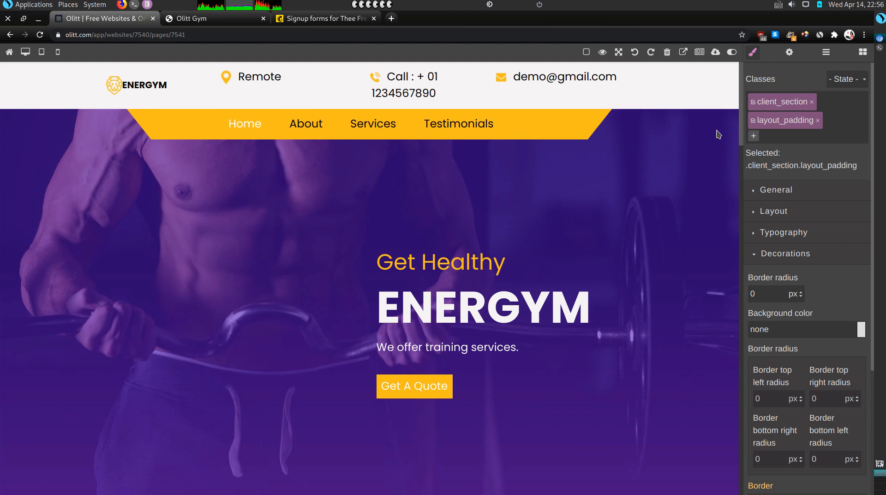
scroll(669, 281, down, 15)
scroll(672, 285, down, 3)
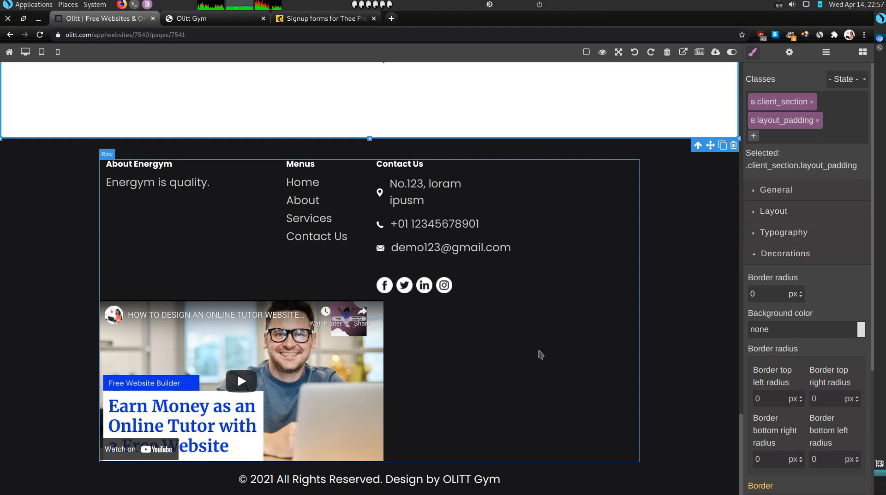
Insert a 1 Column block beneath the four feature items in the purple section
click(863, 54)
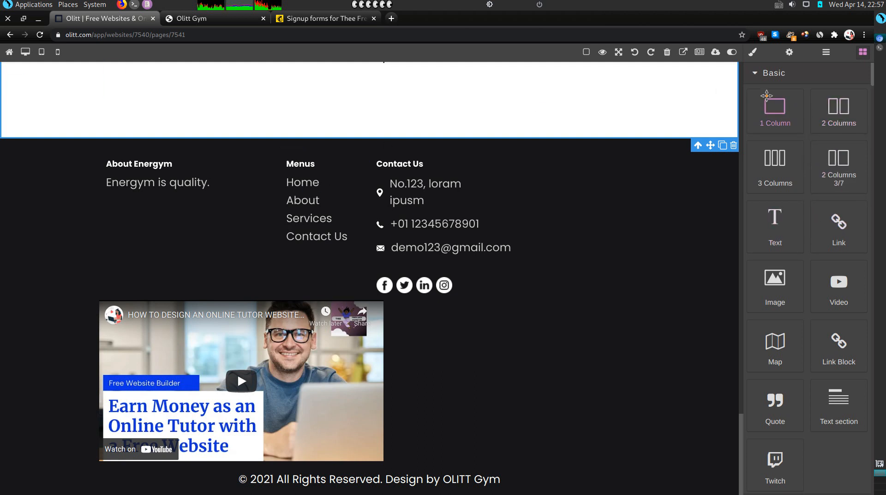
drag(793, 118, 354, 101)
drag(373, 73, 323, 133)
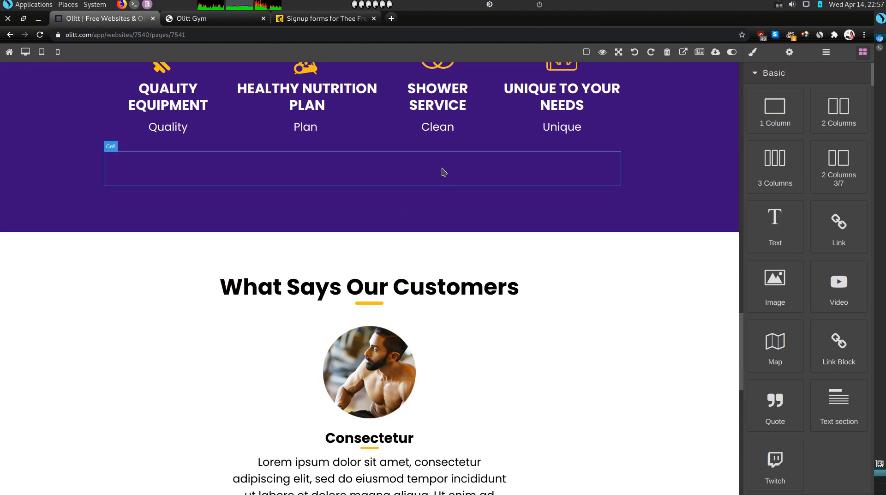
Delete the empty cell and its row beneath the feature items in the purple section
click(443, 172)
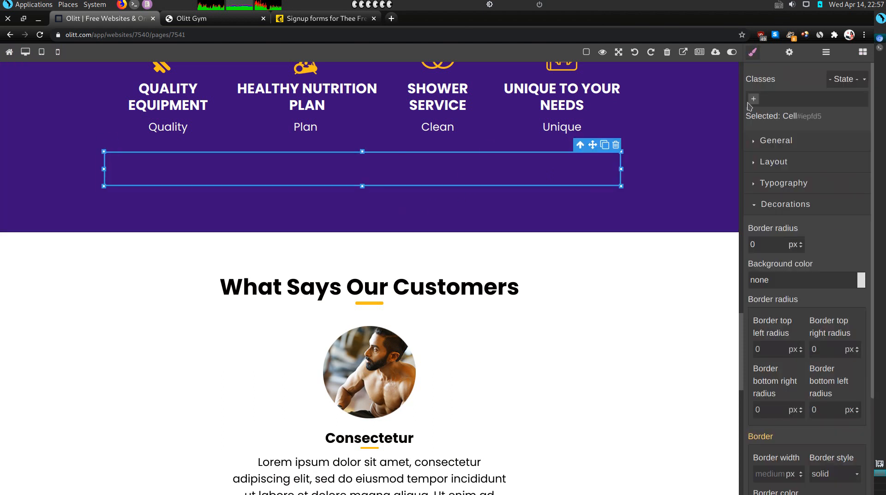
click(616, 146)
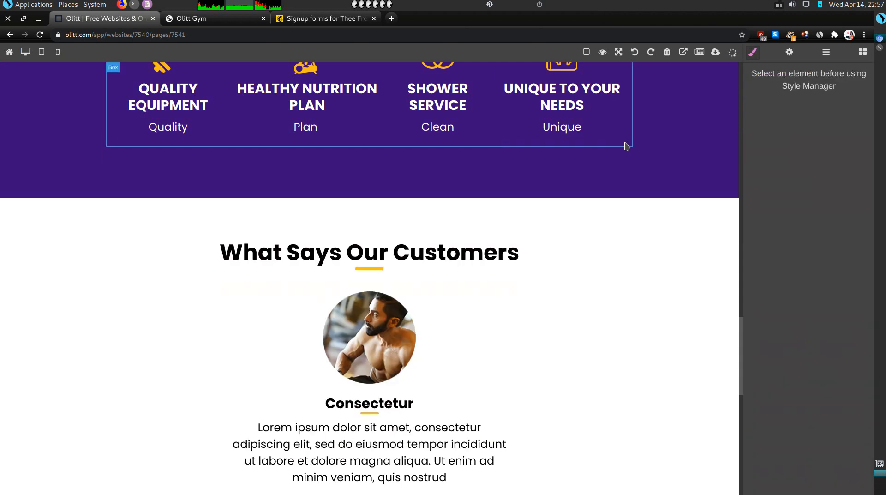
click(607, 154)
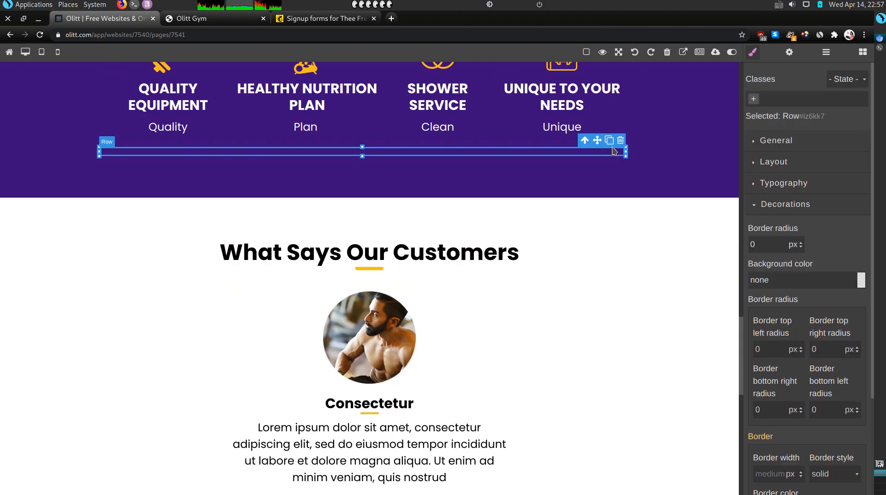
click(621, 141)
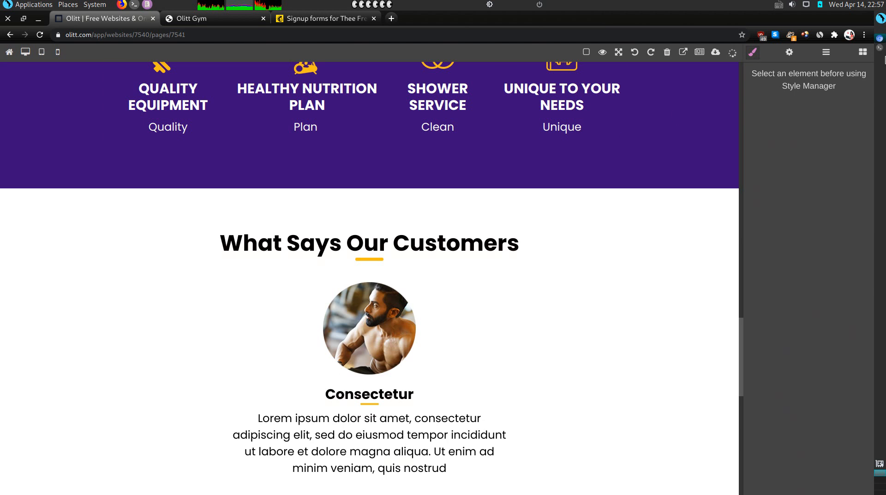
Insert a Text block above the "What Says Our Customers" heading
click(863, 54)
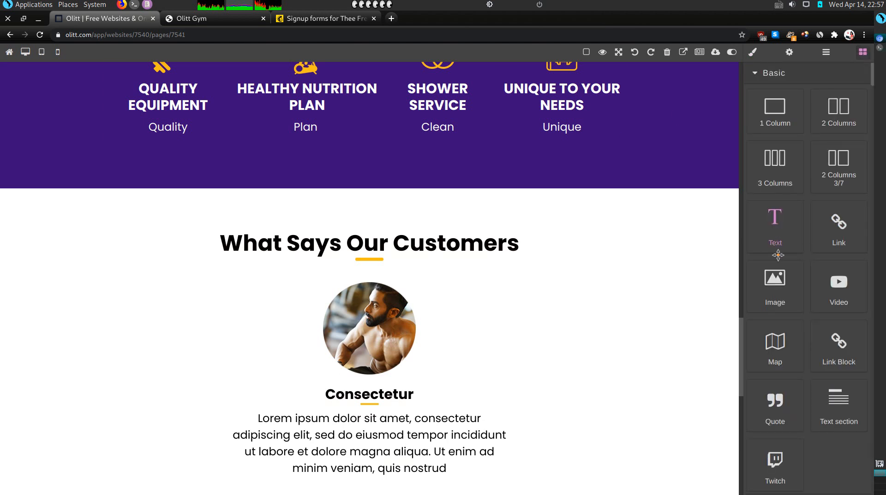
scroll(779, 274, down, 2)
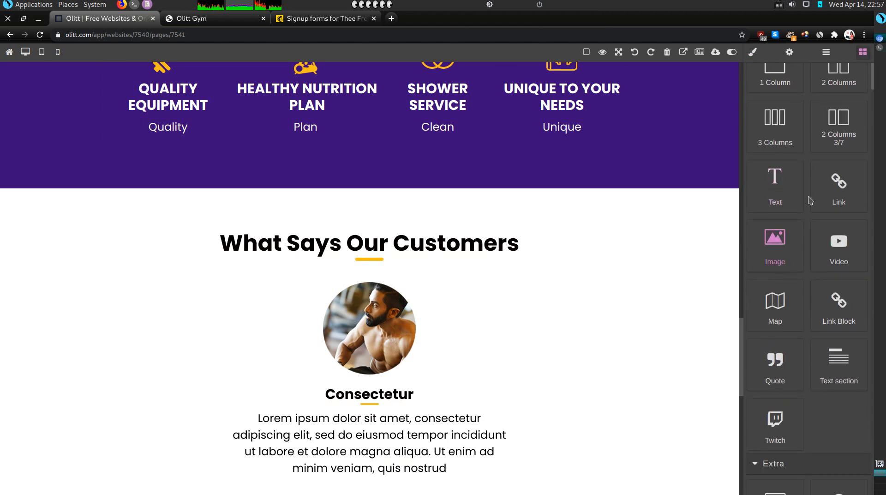
drag(766, 197, 458, 223)
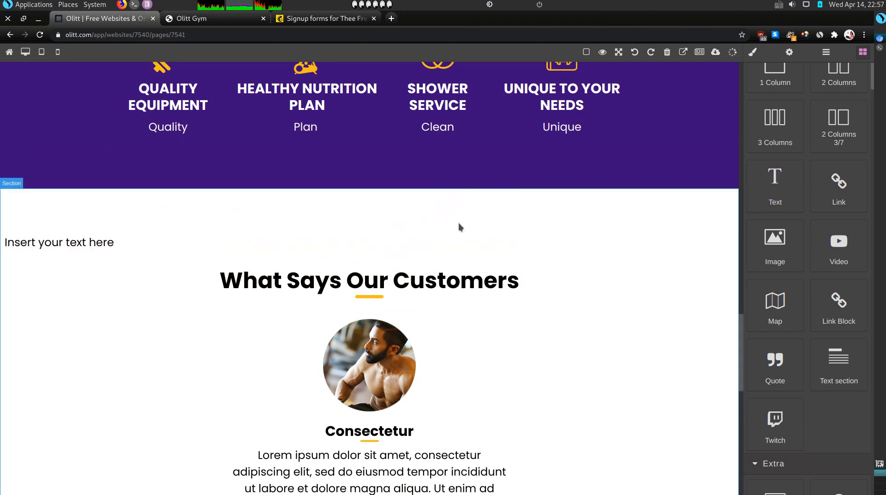
Replace the placeholder in the new text block with "This is a test."
double_click(70, 258)
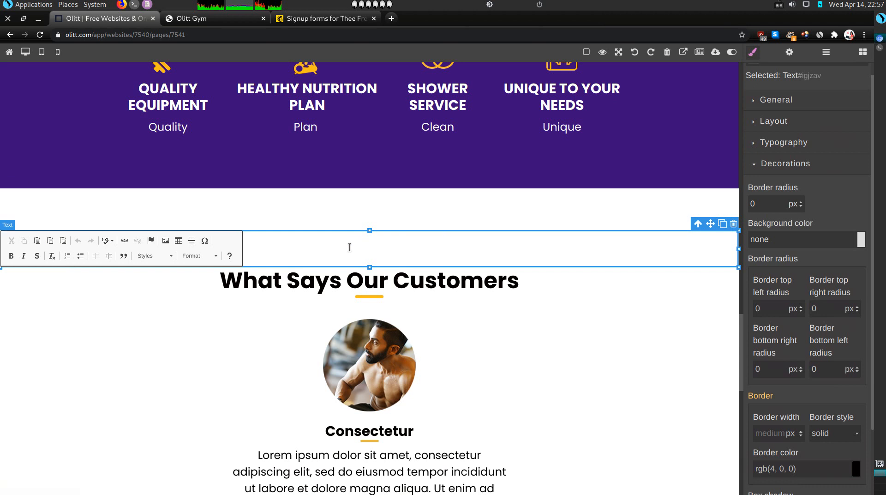
text(Th)
key(BackSpace)
key(BackSpace)
key(BackSpace)
key(BackSpace)
key(BackSpace)
key(BackSpace)
key(BackSpace)
key(BackSpace)
key(BackSpace)
key(BackSpace)
key(BackSpace)
key(BackSpace)
key(BackSpace)
key(BackSpace)
key(BackSpace)
key(BackSpace)
key(BackSpace)
key(BackSpace)
key(BackSpace)
key(BackSpace)
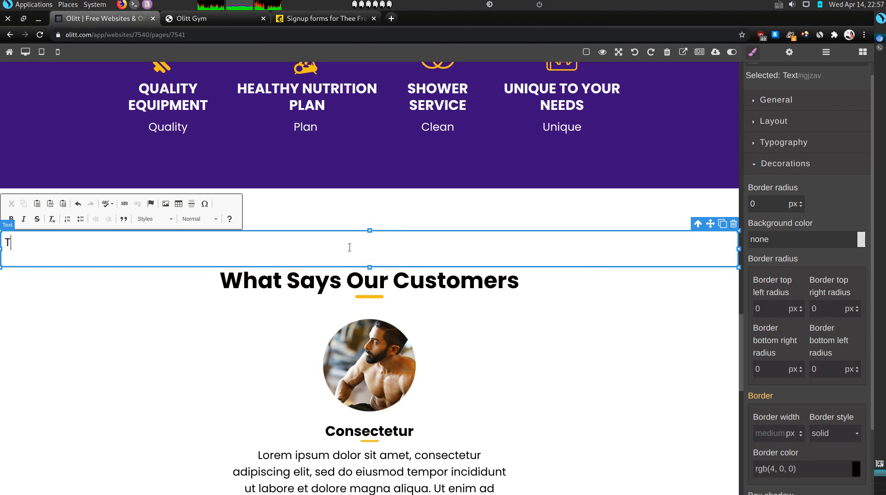
text(This is a test.)
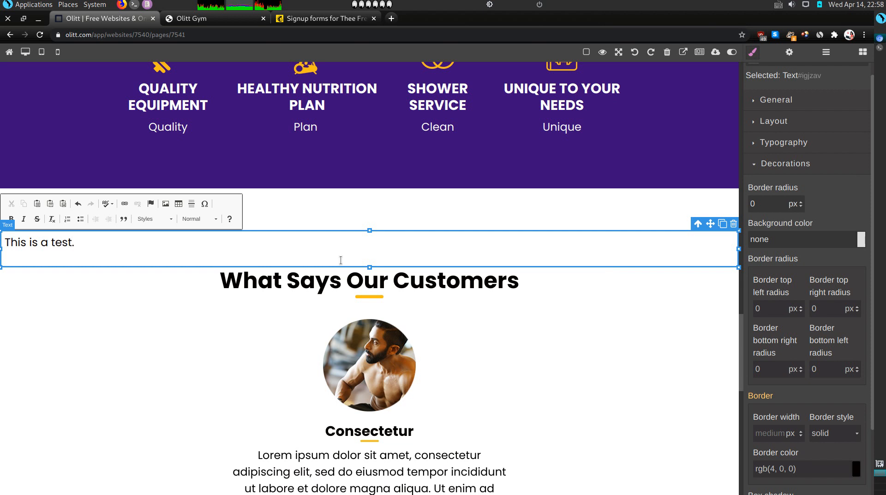
click(335, 282)
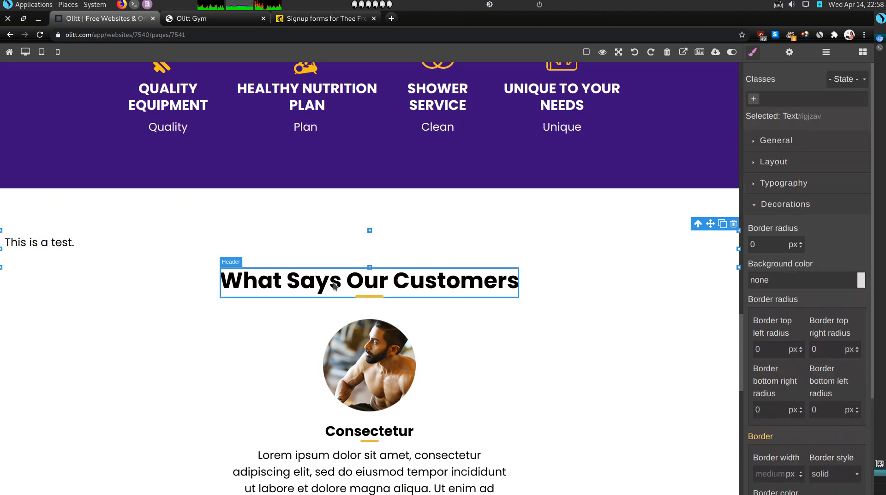
Try the right and justified alignments on the "This is a test." block and set its text align to centre
click(335, 253)
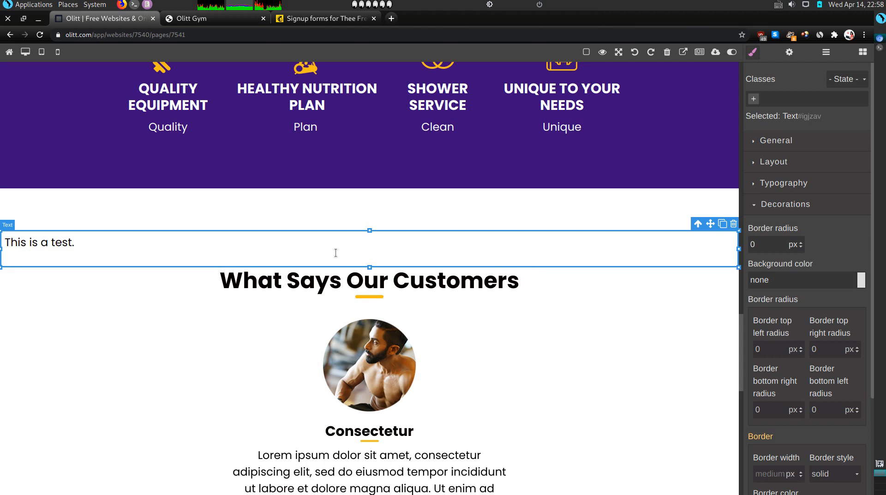
click(755, 186)
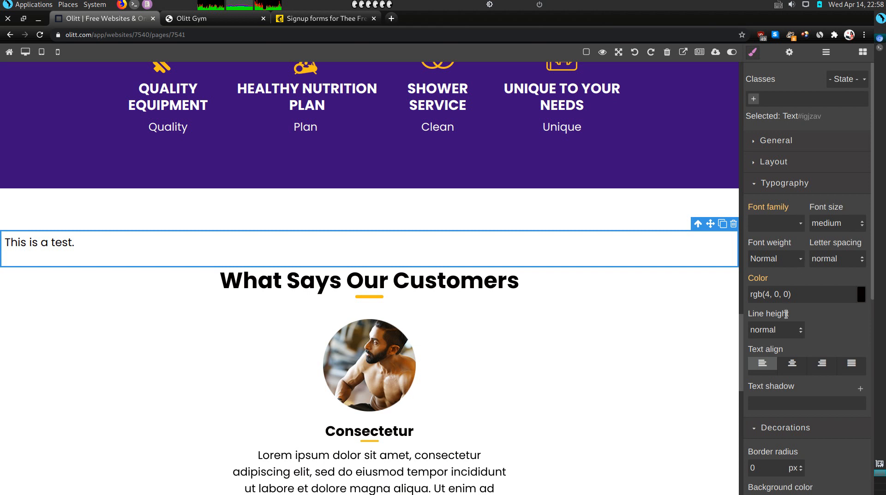
click(793, 366)
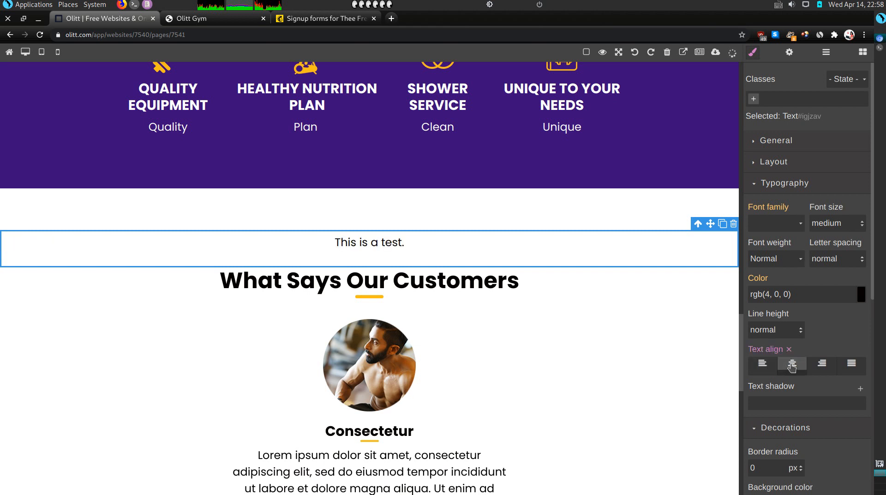
click(829, 369)
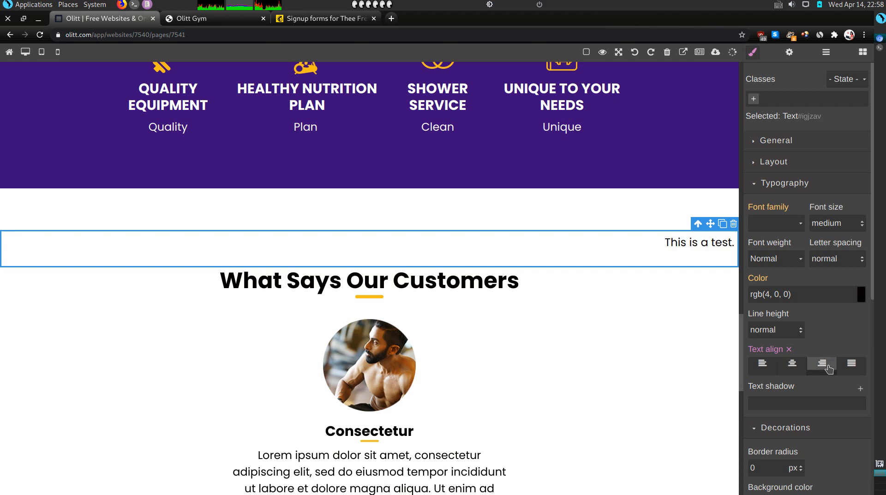
click(845, 370)
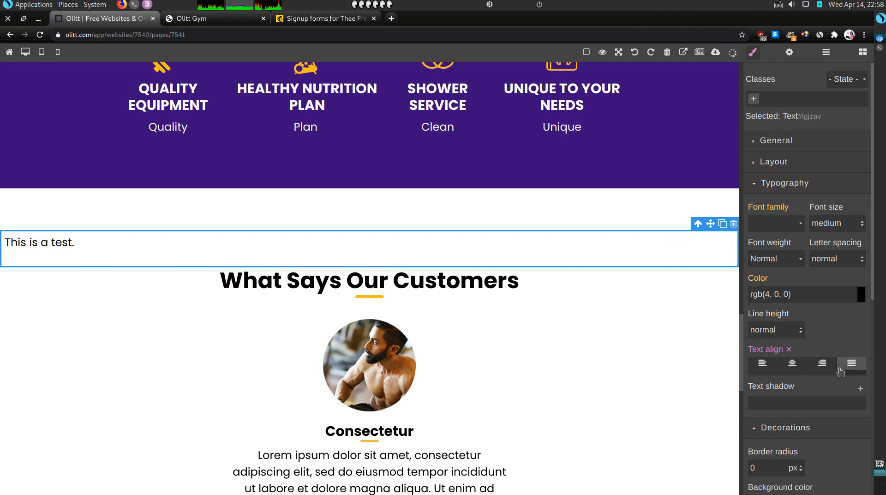
click(825, 372)
click(806, 366)
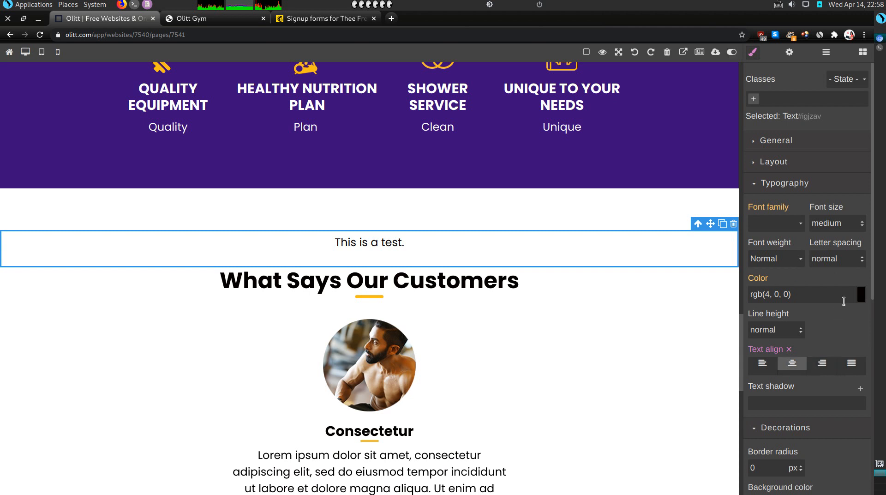
Set the text colour of the "This is a test." block to the dark red #882828
click(860, 295)
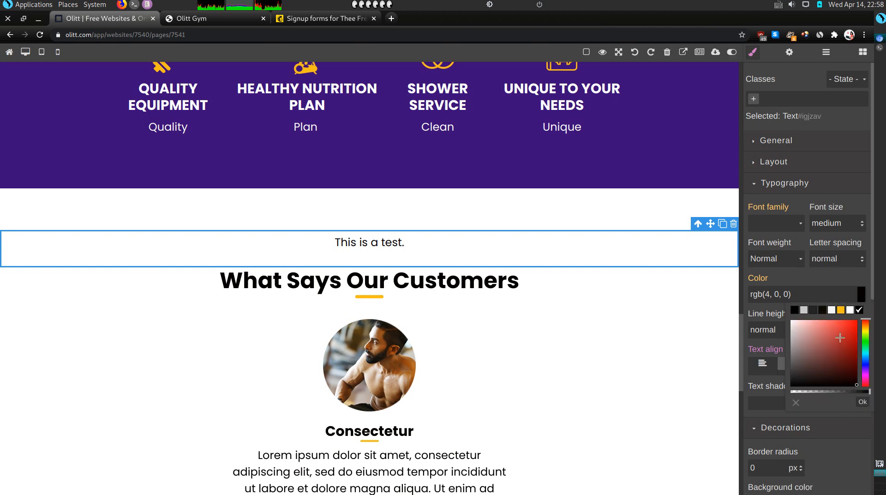
click(843, 338)
click(839, 351)
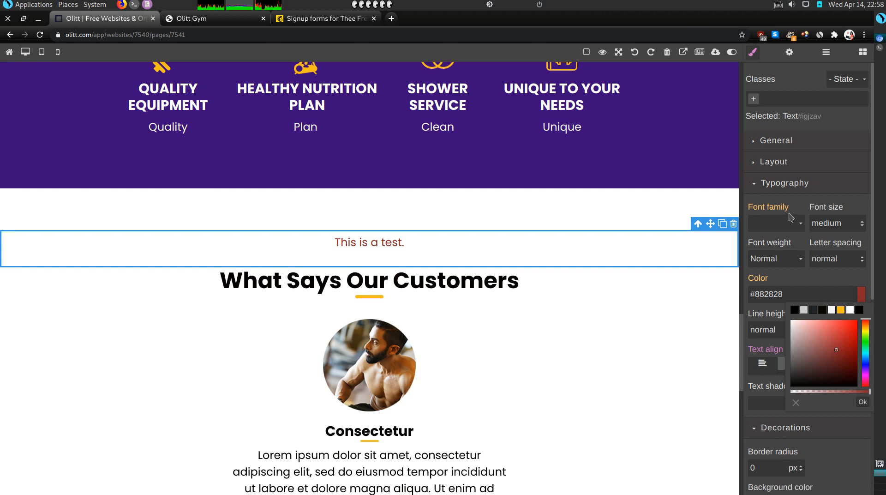
Set the font family of the "This is a test." block to Helvetica
click(829, 219)
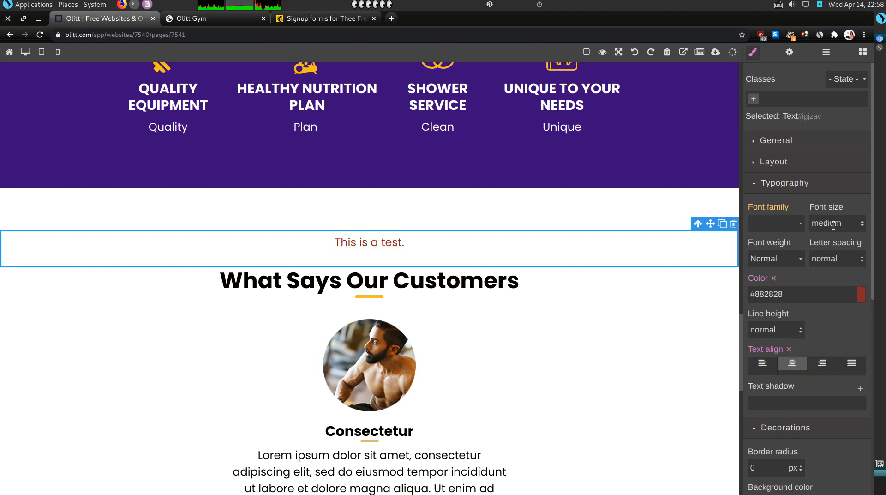
click(861, 225)
click(829, 259)
click(798, 228)
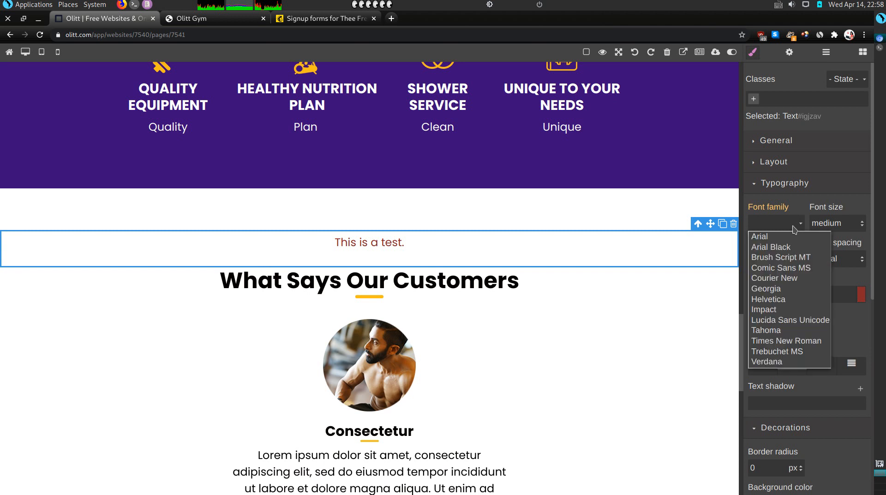
click(775, 297)
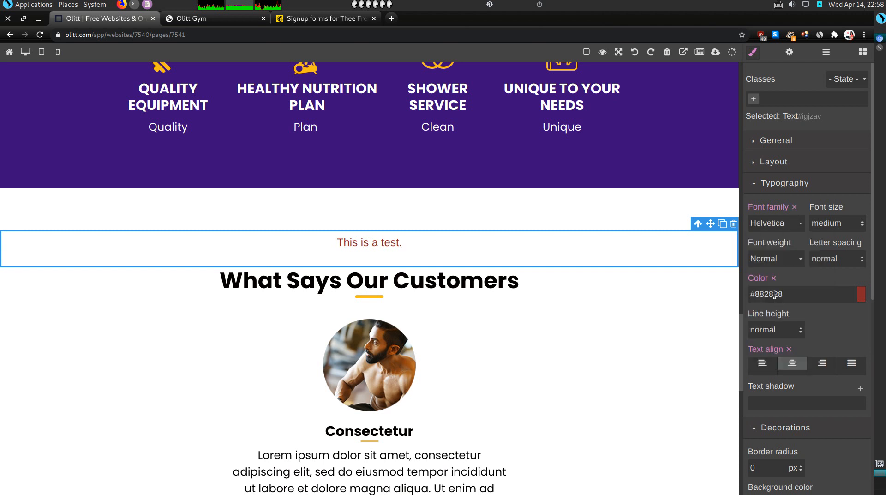
Delete the "This is a test." text block above the customers heading
click(645, 252)
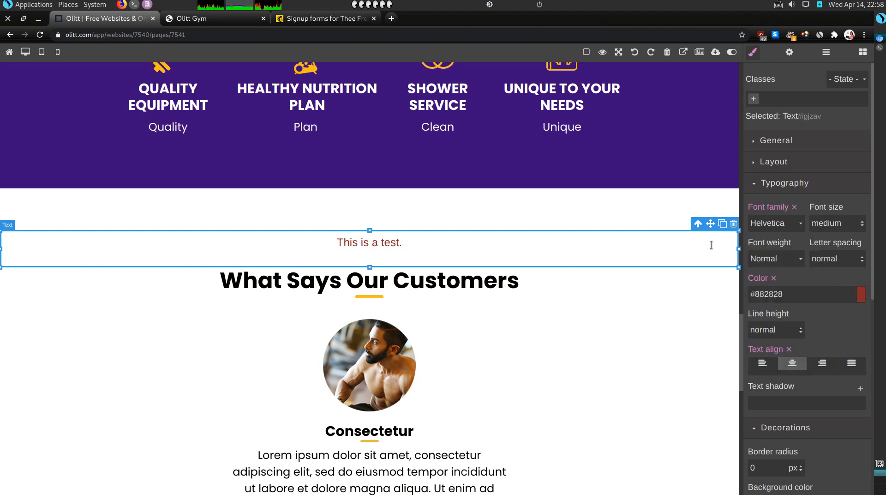
click(734, 225)
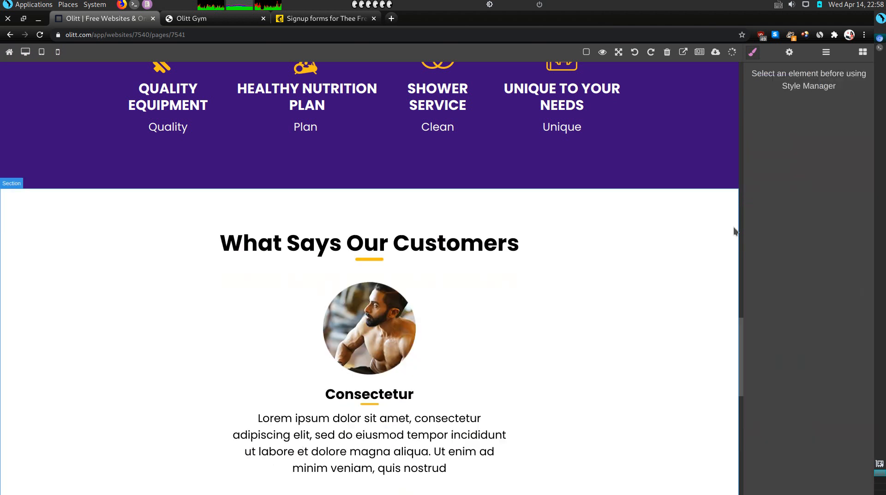
click(863, 53)
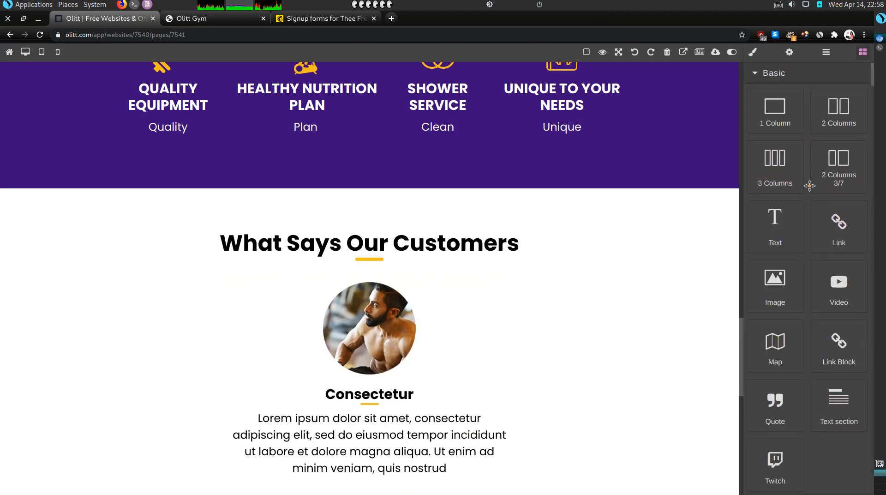
drag(771, 289, 443, 230)
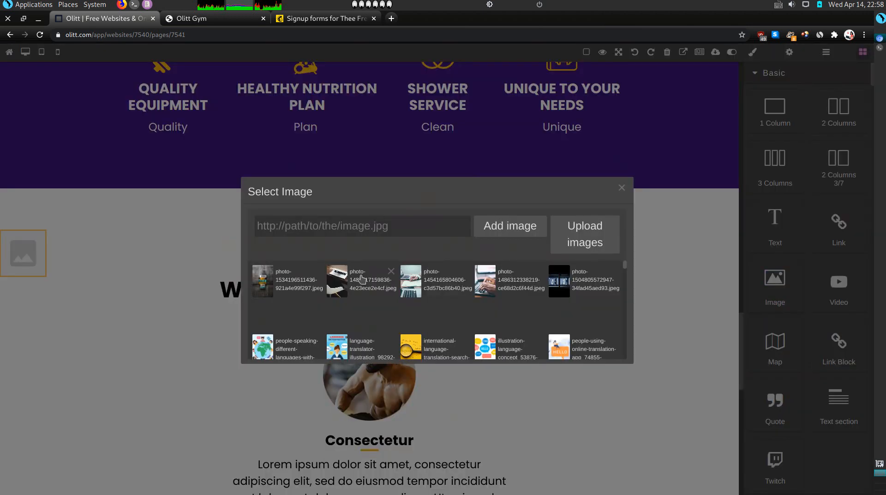
click(262, 280)
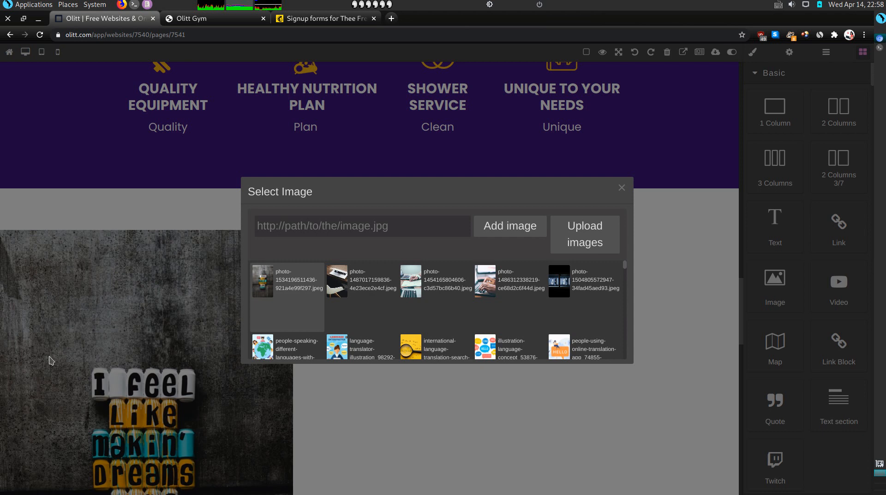
click(52, 360)
scroll(246, 406, down, 8)
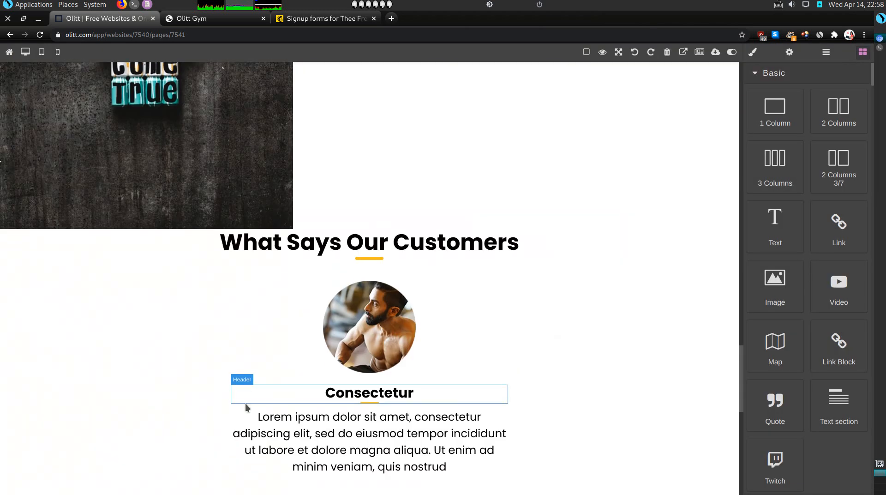
scroll(247, 409, up, 5)
click(198, 342)
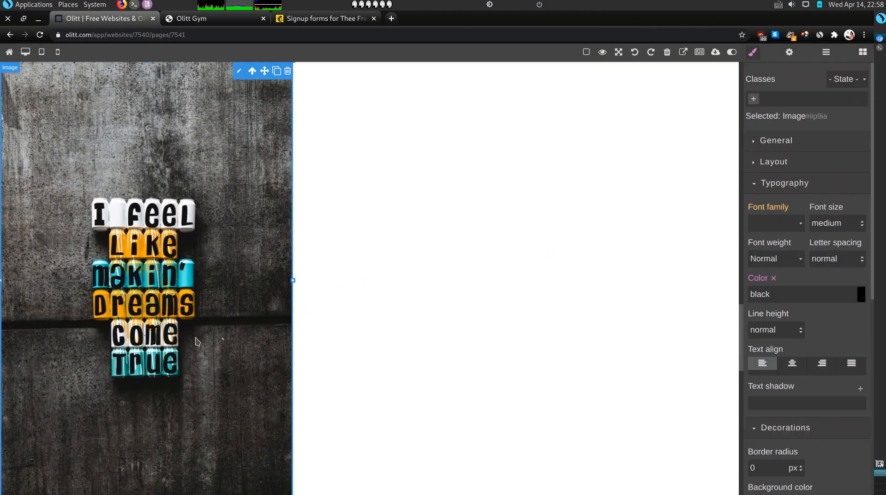
Delete the placed image block above the "What Says Our Customers" heading
click(861, 52)
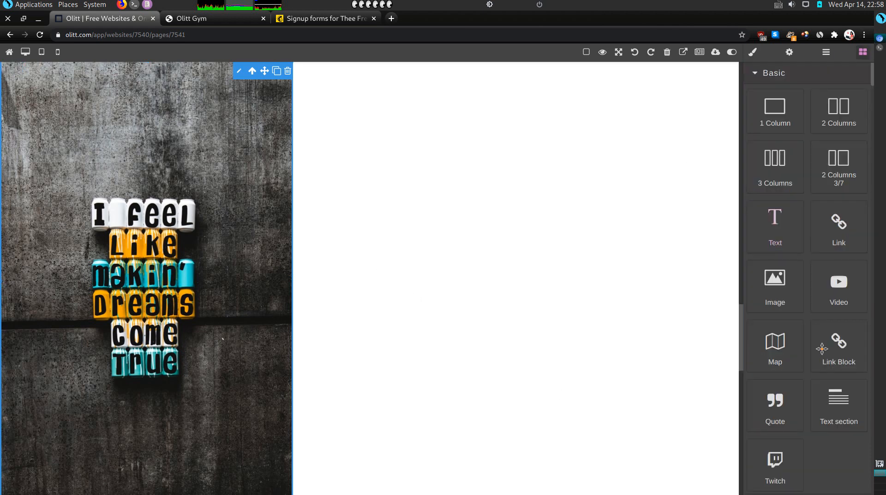
click(287, 71)
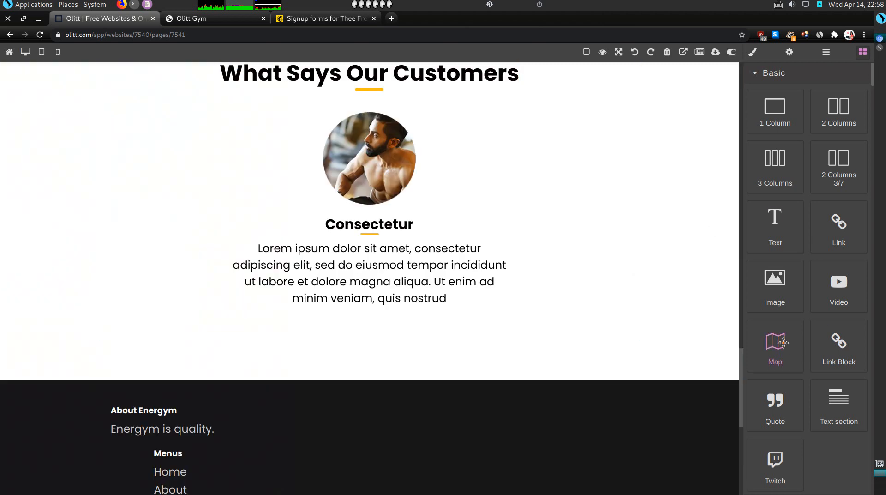
Insert a Twitch block between the customer testimonial and the footer, and open its component settings
scroll(828, 409, down, 3)
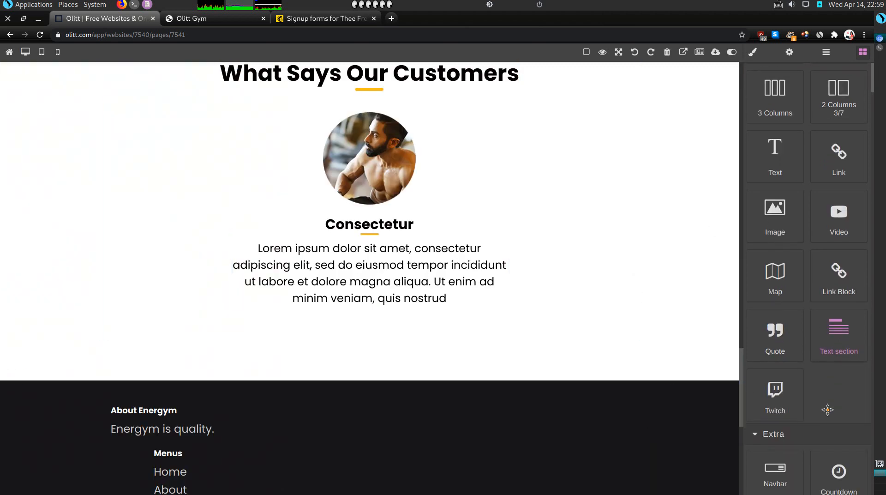
scroll(600, 447, down, 2)
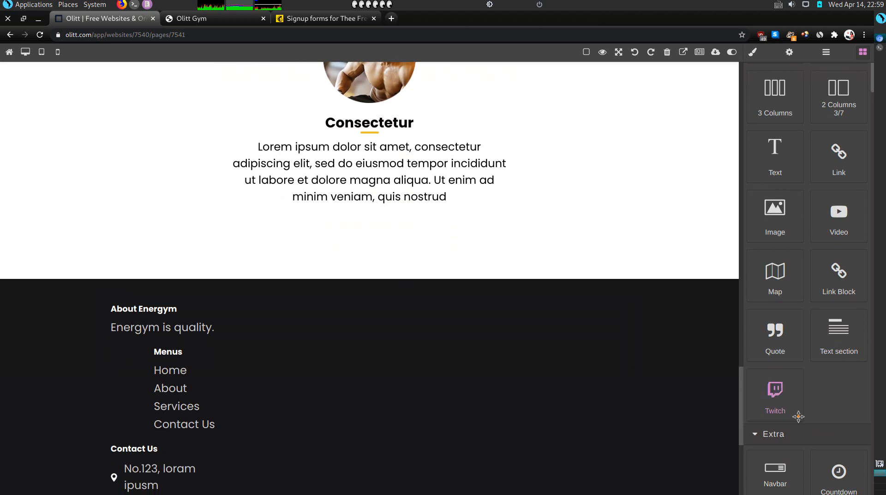
drag(780, 401, 418, 267)
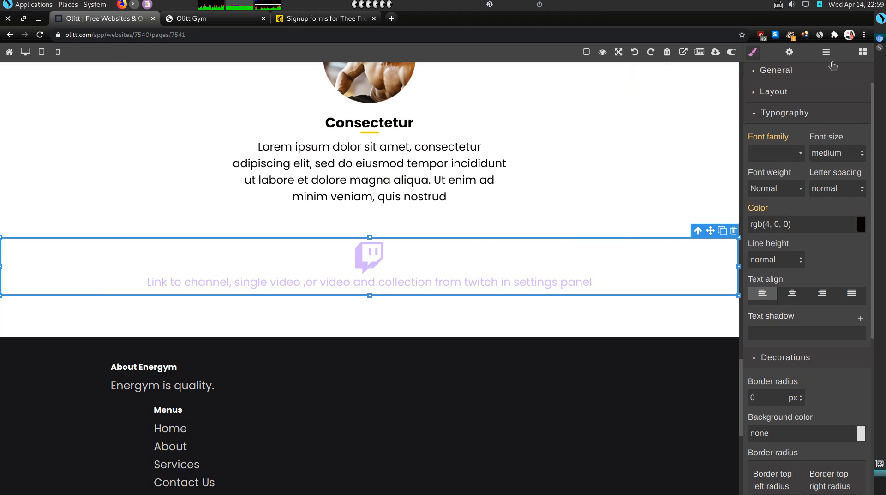
click(792, 54)
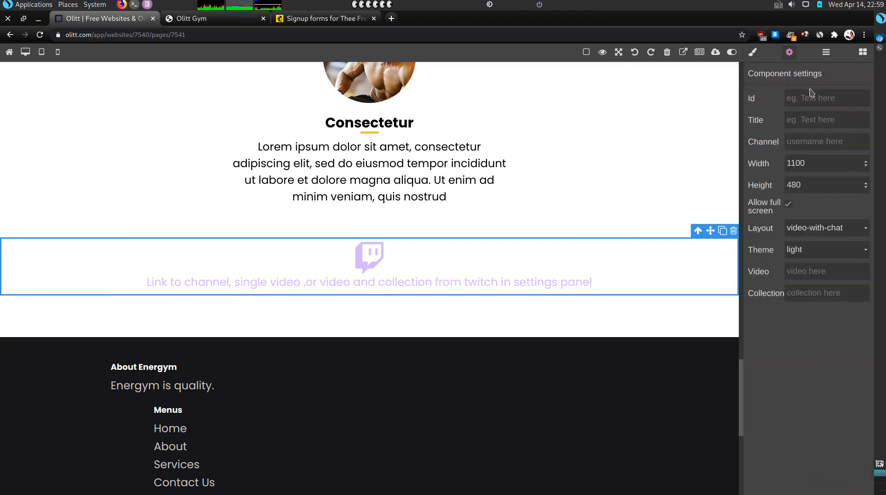
click(511, 255)
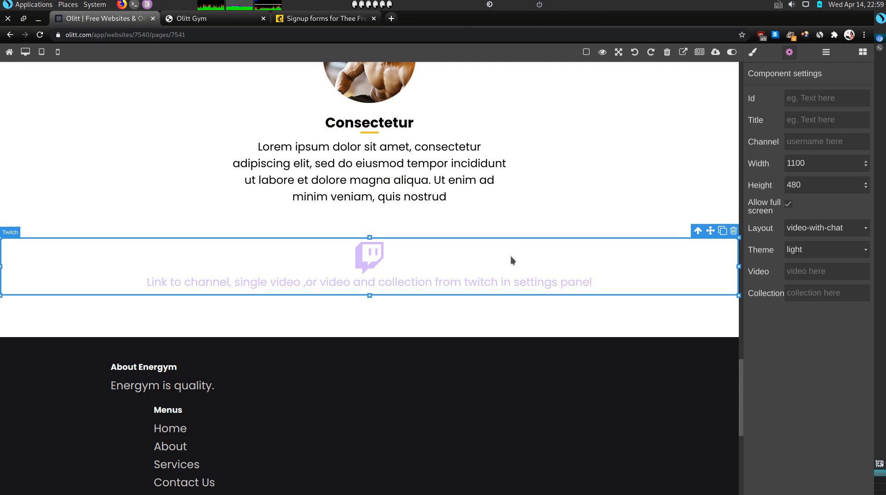
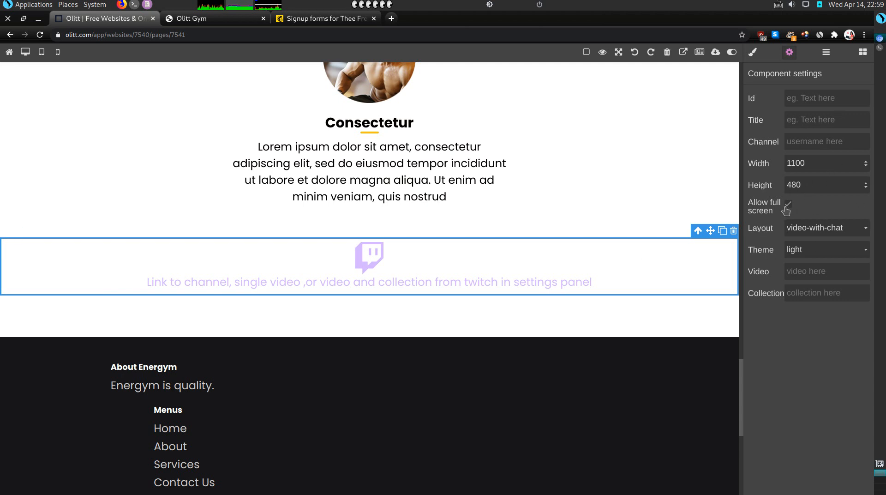
Turn off full screen for the Twitch block and set its theme to dark
click(718, 348)
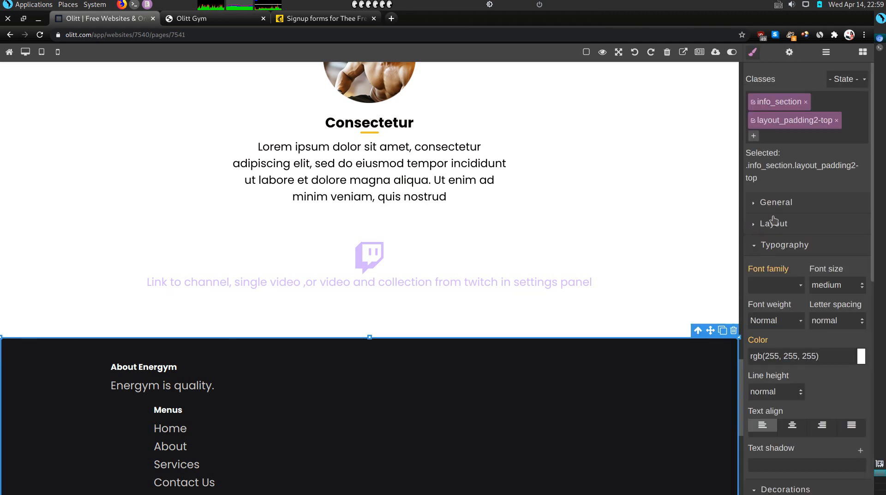
click(790, 52)
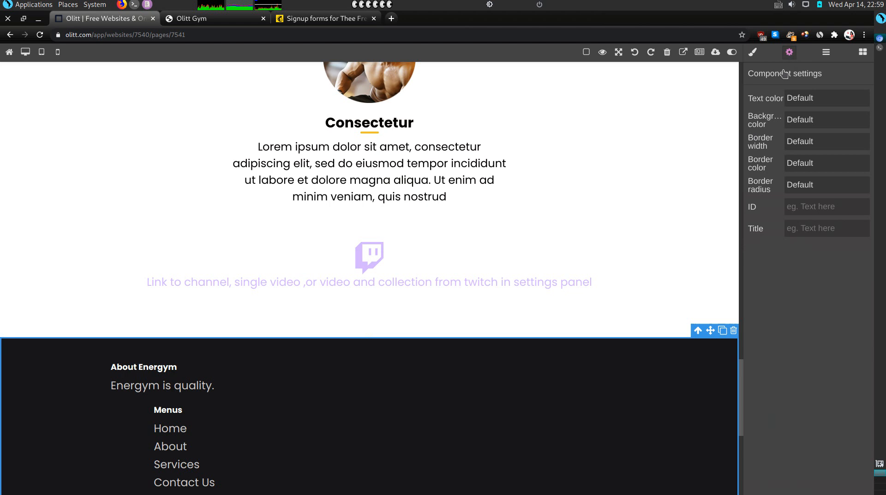
click(580, 289)
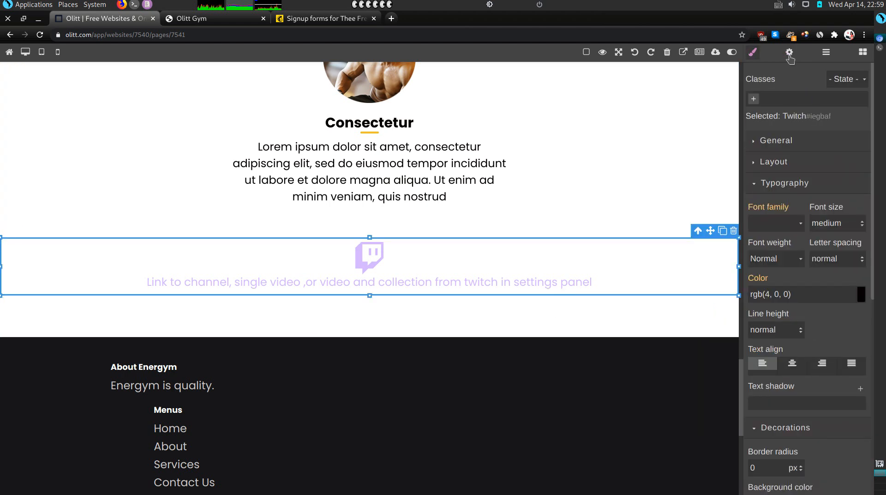
click(790, 53)
click(805, 251)
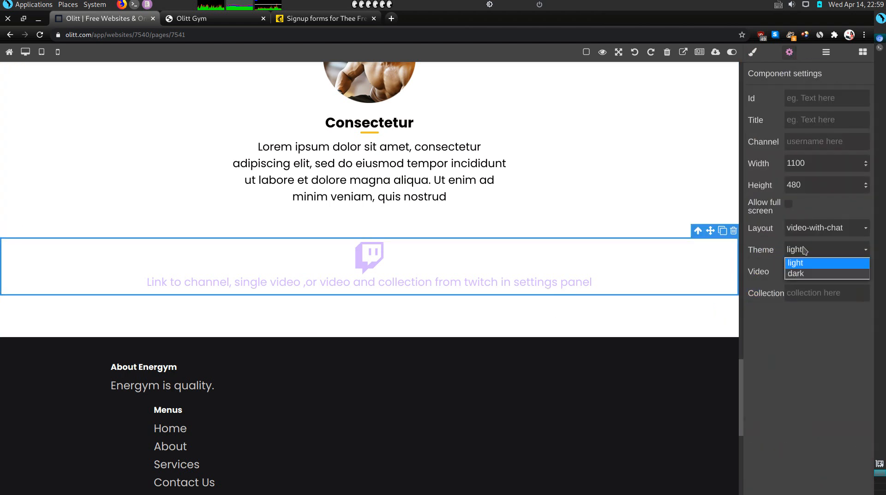
click(798, 275)
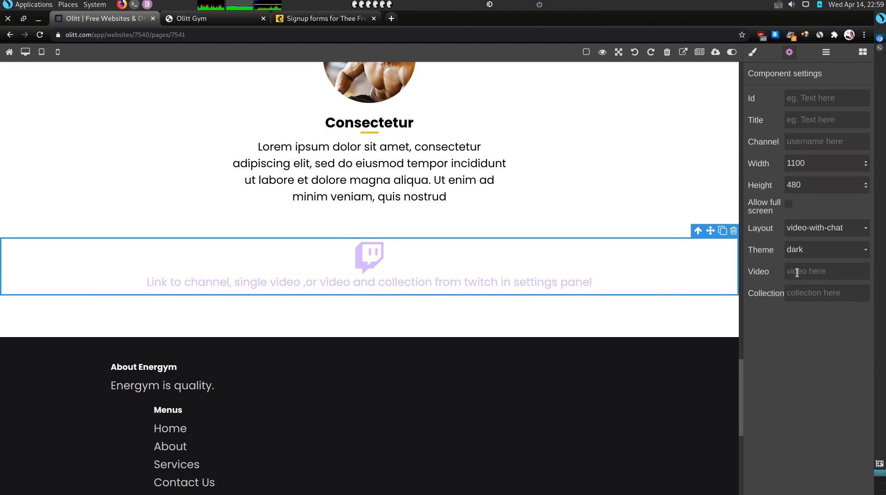
Delete the Twitch block above the footer
click(587, 182)
scroll(635, 355, down, 2)
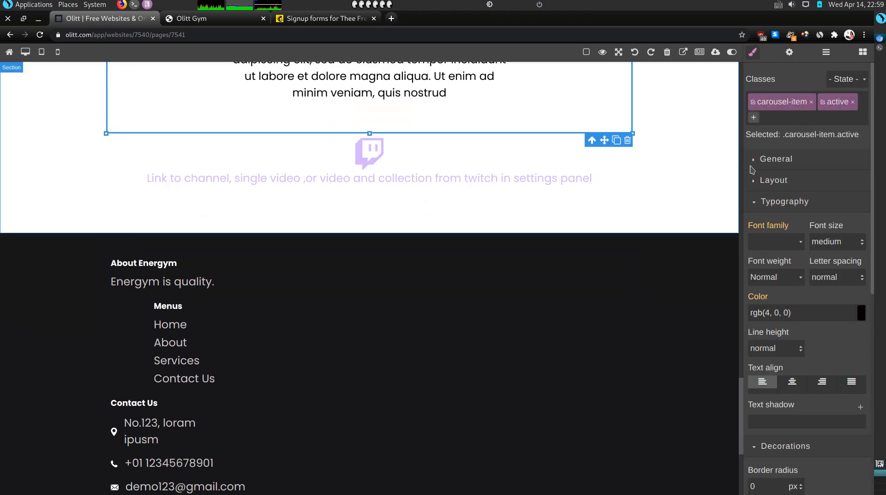
click(663, 163)
click(734, 127)
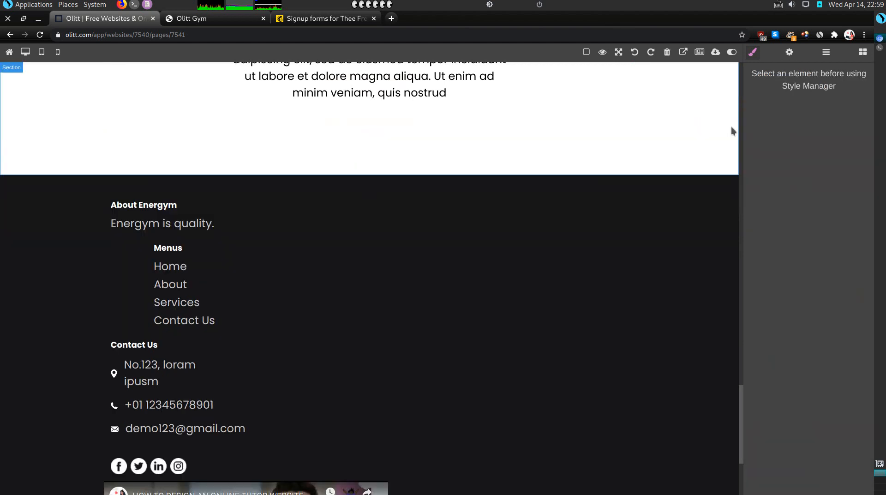
Try placing a Text section block inside the customer testimonial carousel
click(863, 53)
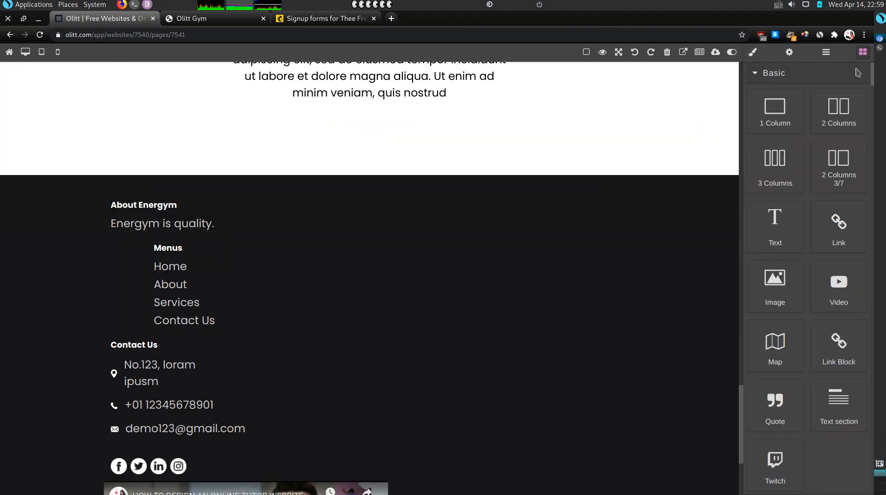
scroll(776, 240, down, 5)
drag(834, 208, 374, 132)
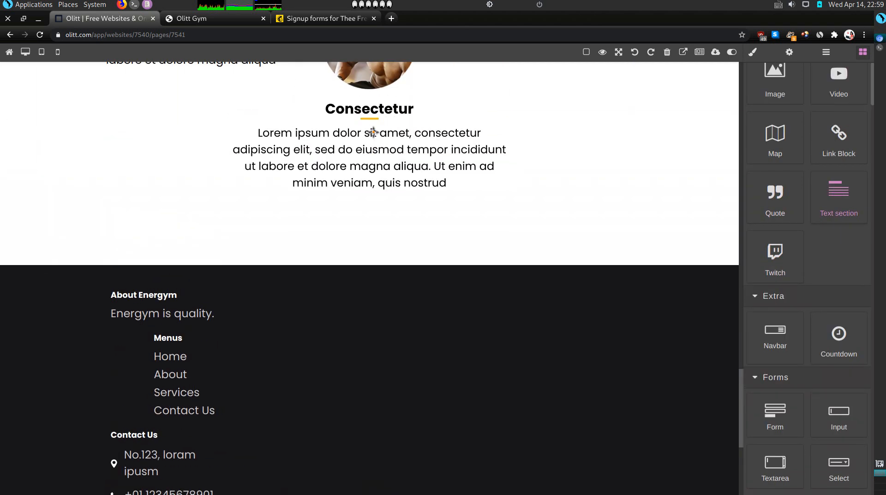
scroll(374, 133, up, 5)
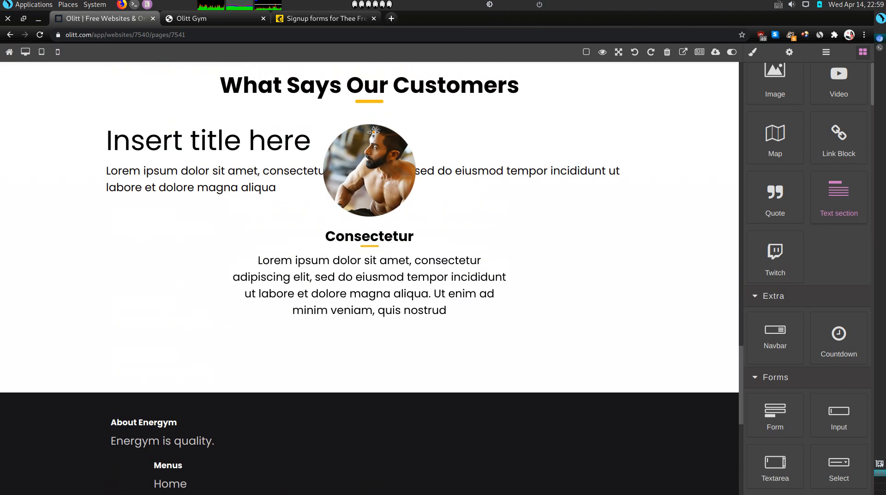
Undo the insertion of the Text section block in the testimonial carousel
click(191, 171)
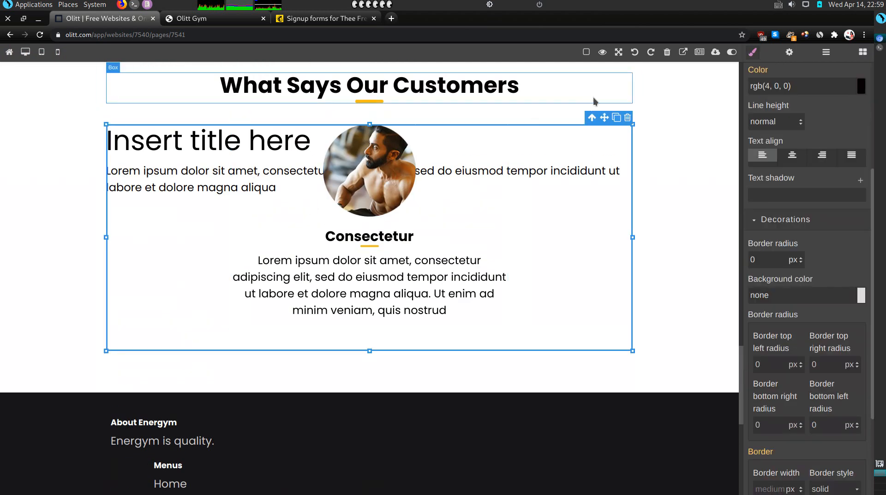
click(632, 55)
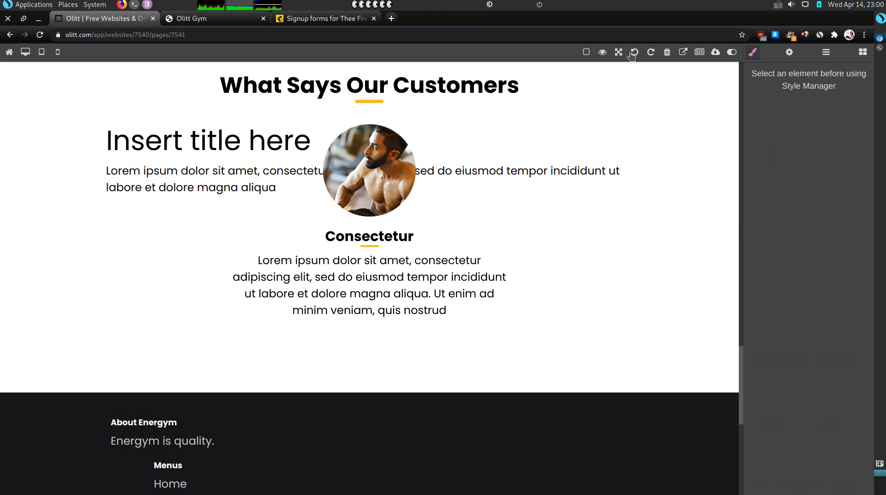
click(632, 55)
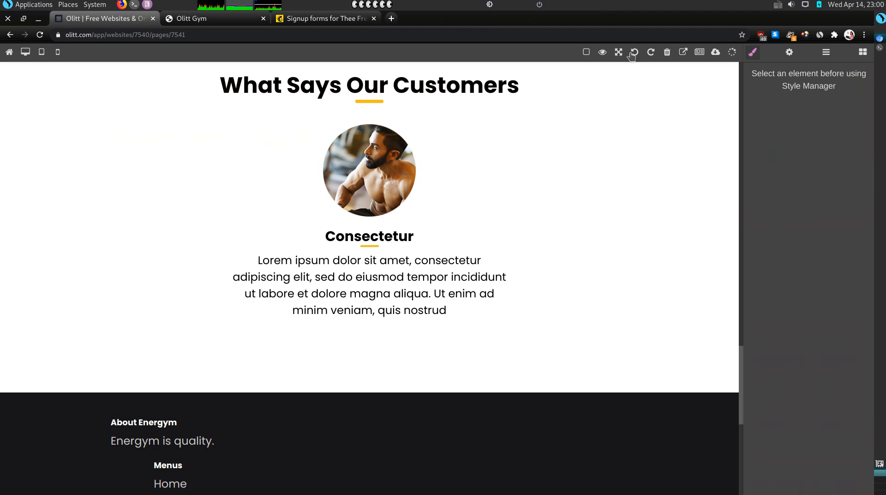
Insert a Text section block between the testimonial and the footer, and select its title and paragraph in turn
click(862, 53)
scroll(855, 364, down, 3)
drag(858, 297, 362, 357)
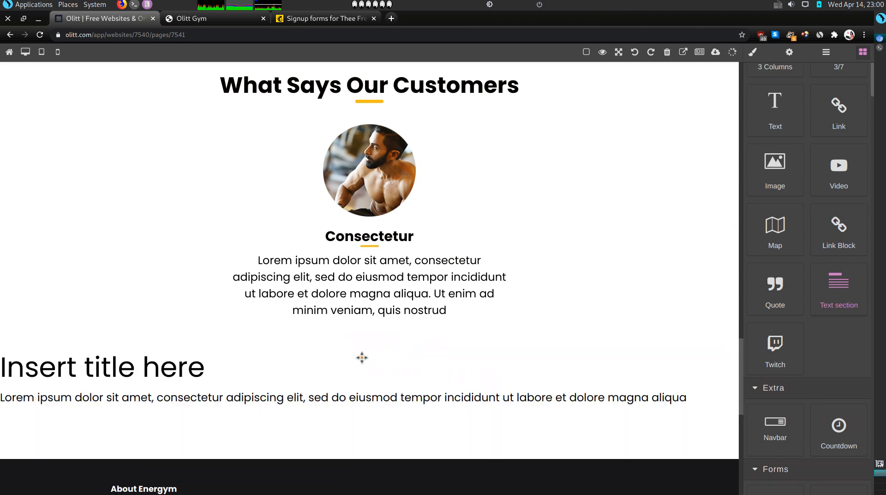
click(112, 382)
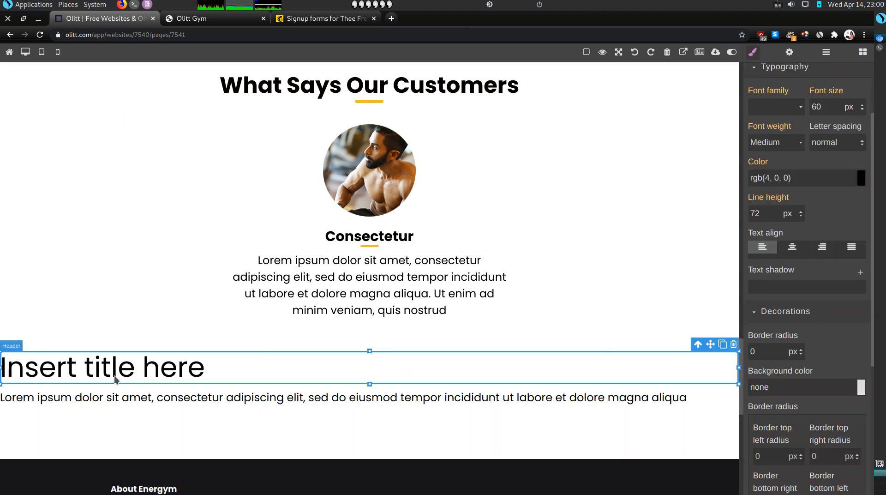
double_click(115, 374)
click(102, 398)
click(103, 399)
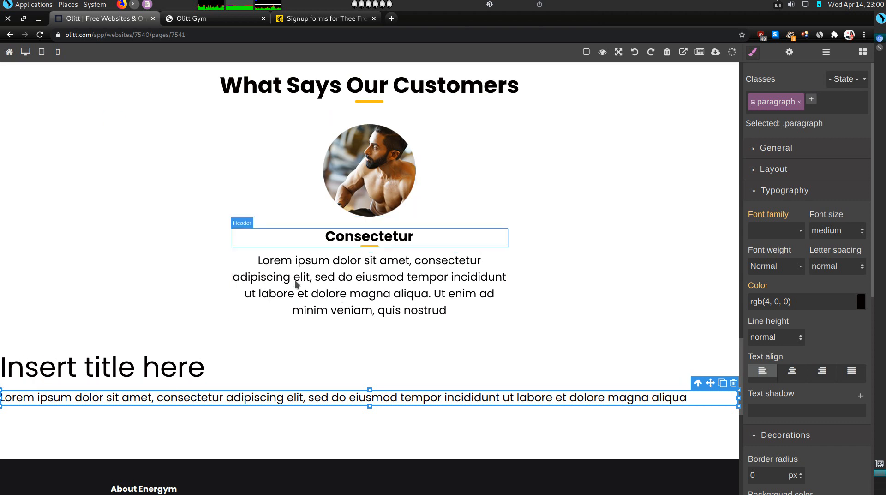
Try right alignment on the "Insert title here" heading and settle on centre alignment
click(149, 383)
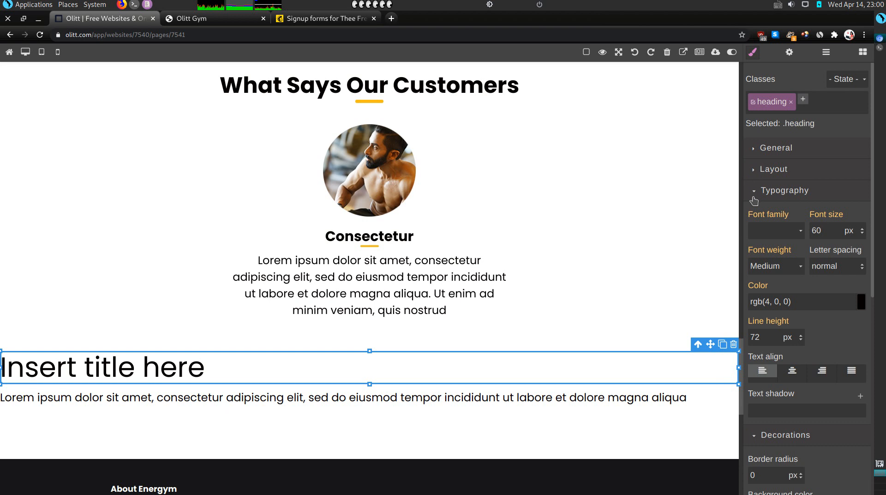
click(792, 372)
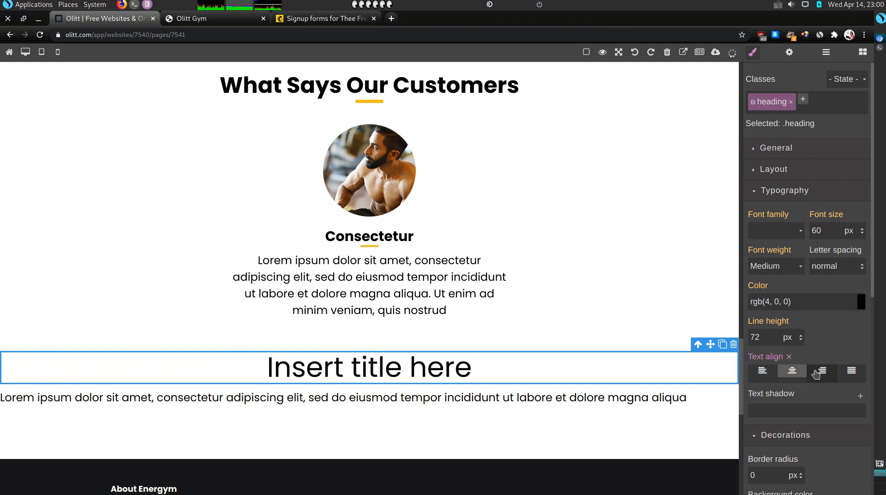
click(823, 371)
click(795, 372)
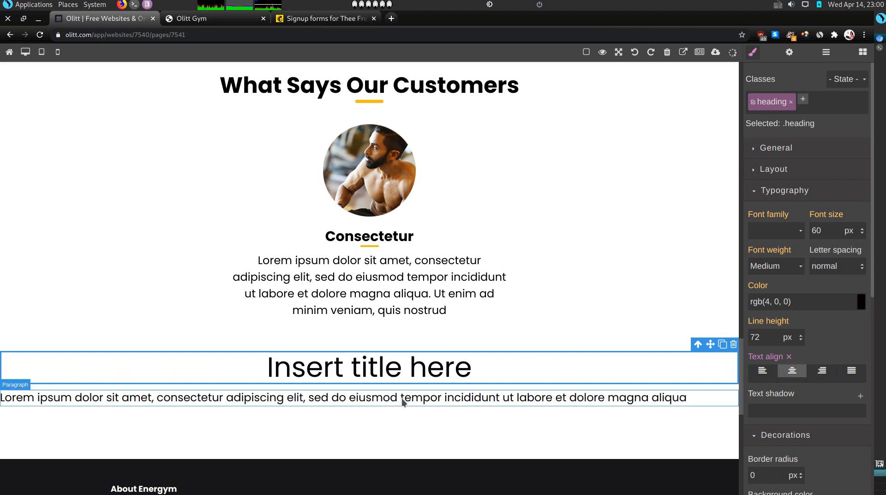
Delete the whole Text section block above the footer
click(563, 384)
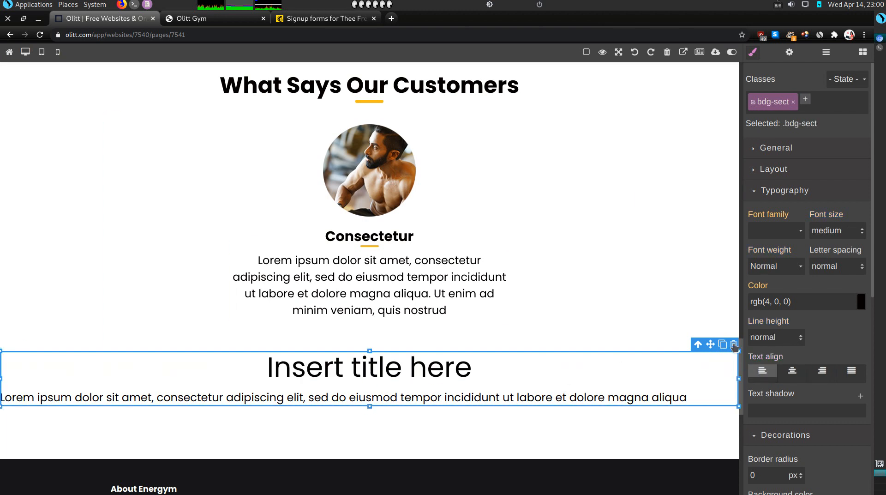
click(734, 345)
Insert a Navbar block between the customer testimonial and the footer, and select its About menu link
click(862, 53)
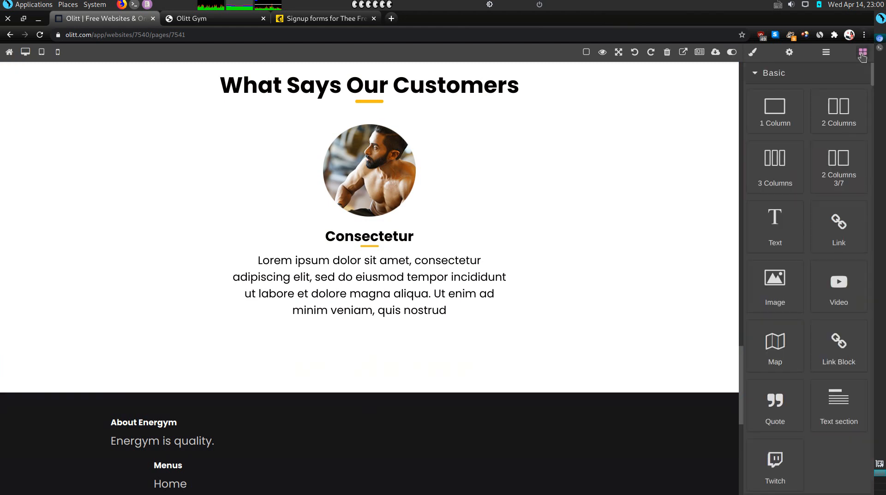
scroll(831, 324, down, 7)
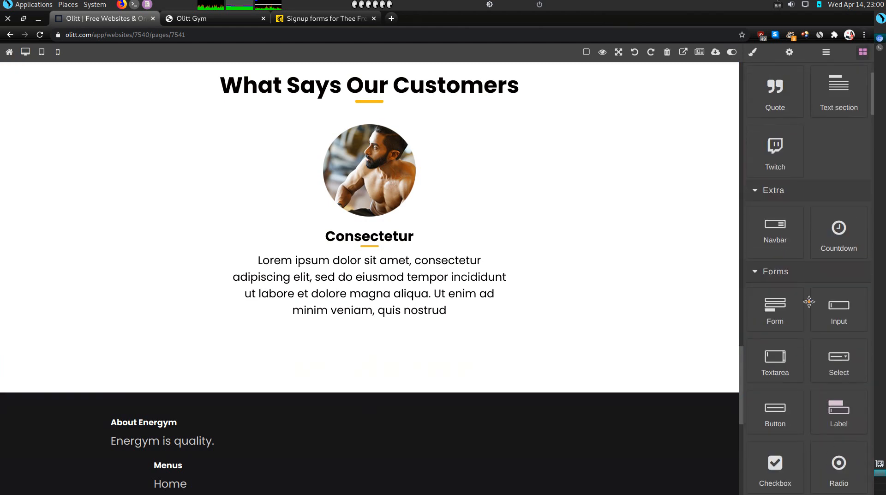
drag(768, 226, 621, 240)
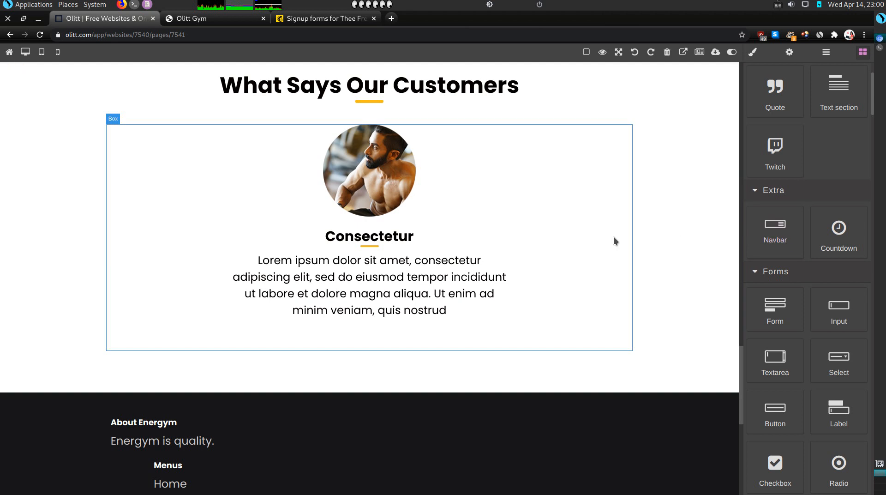
drag(781, 237, 471, 375)
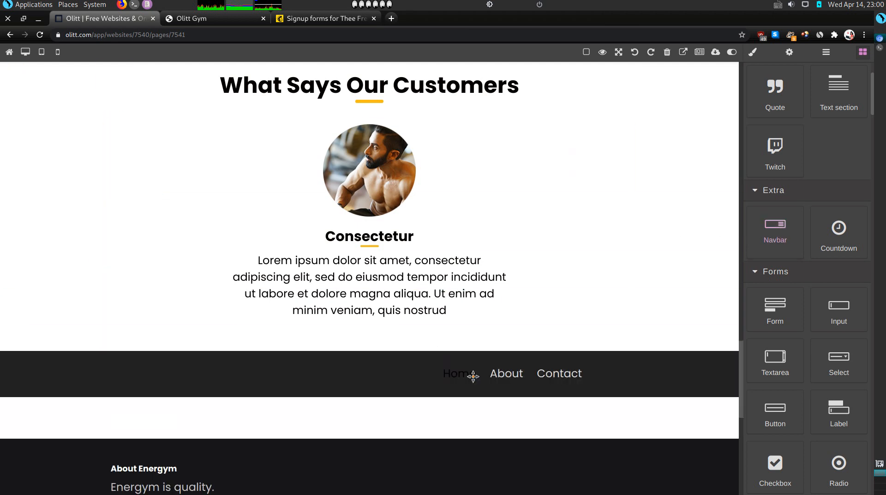
click(531, 371)
click(510, 376)
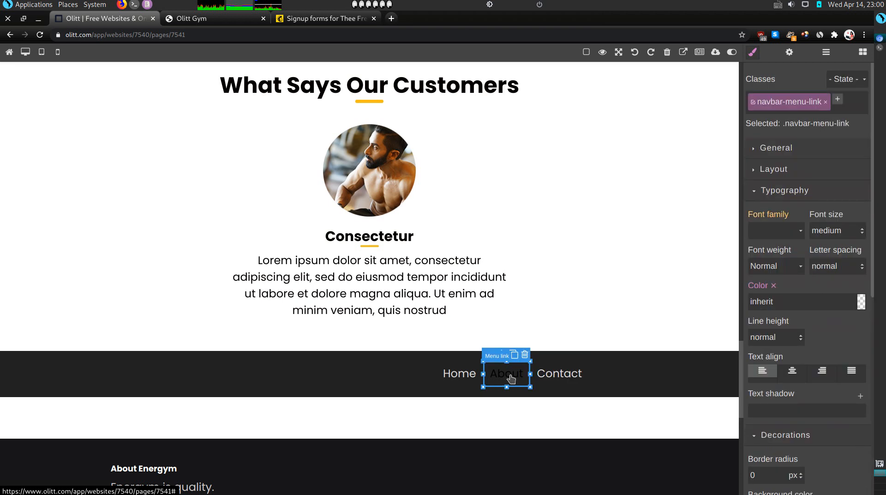
click(463, 383)
Select the header section at the top of the page and open its text colour picker
scroll(546, 233, up, 15)
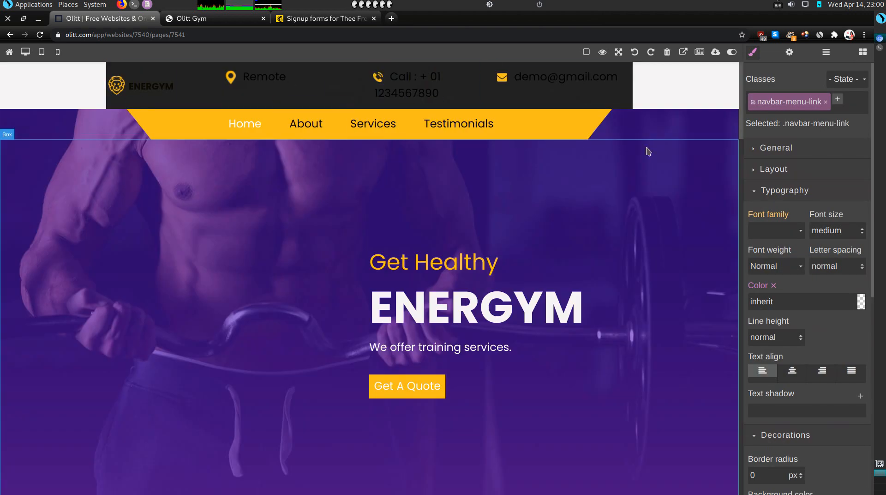
click(687, 107)
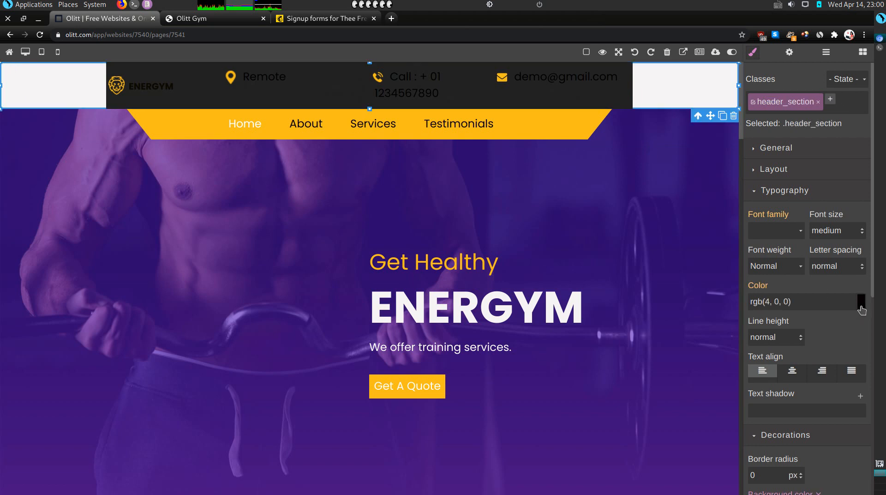
click(862, 302)
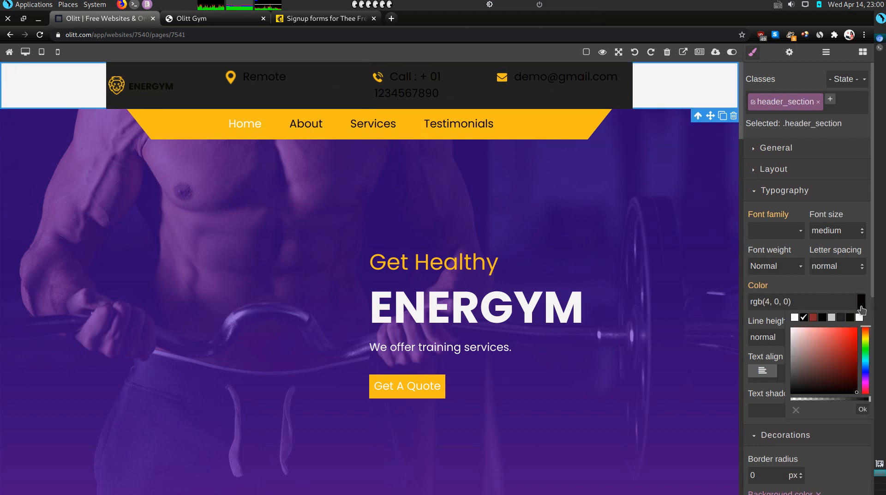
Set the text color of the header section to #cbc9c9
click(833, 318)
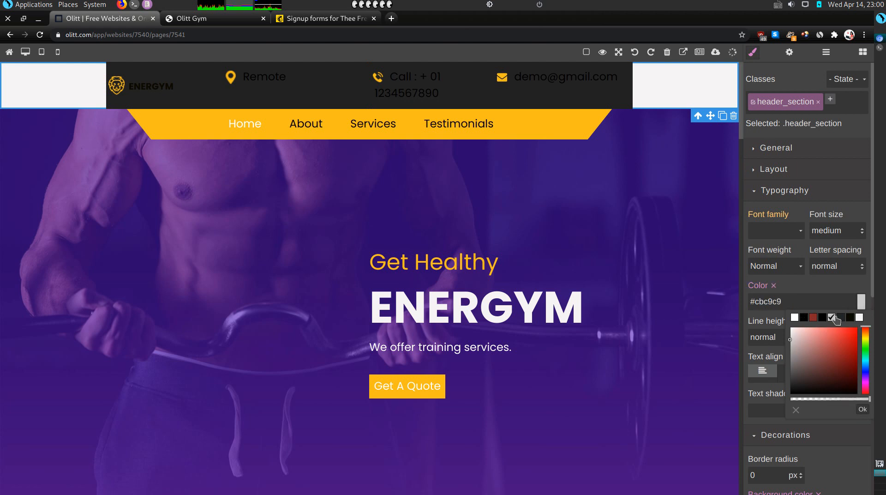
click(863, 409)
Delete the dark navbar with Home, About and Contact links that sits between the customer testimonial and the footer
scroll(607, 364, down, 15)
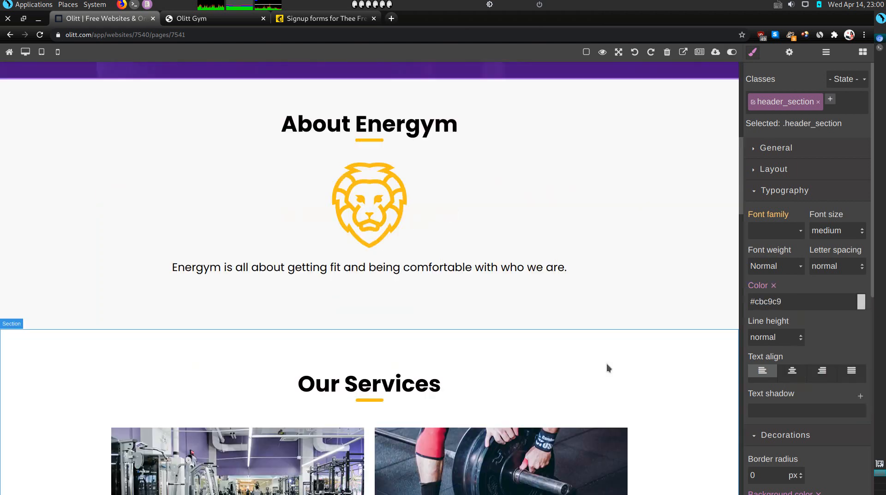
scroll(609, 368, down, 15)
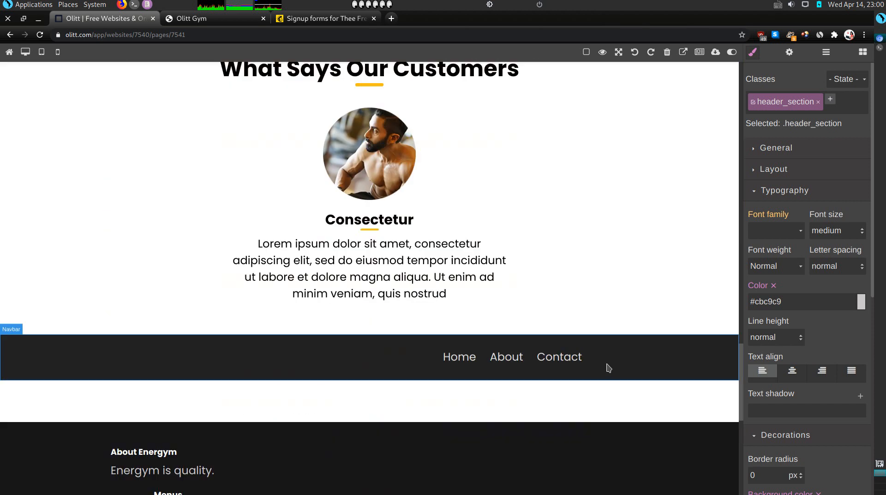
scroll(608, 368, up, 3)
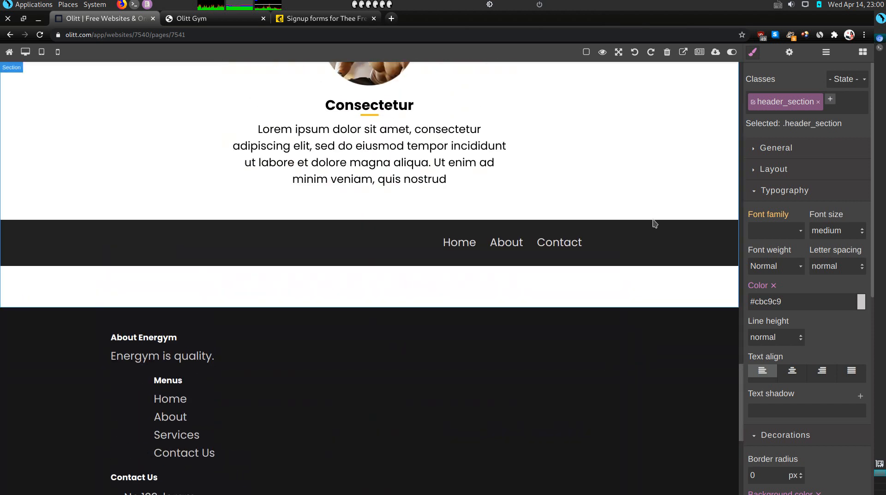
click(653, 237)
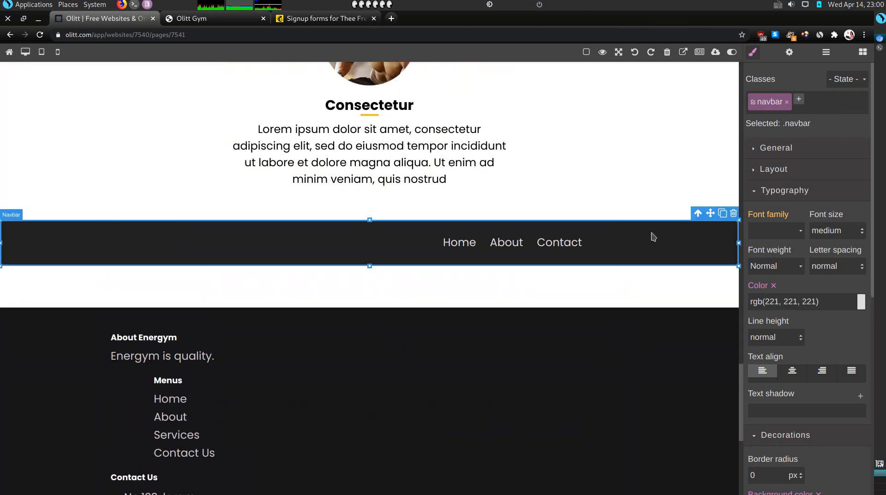
click(734, 213)
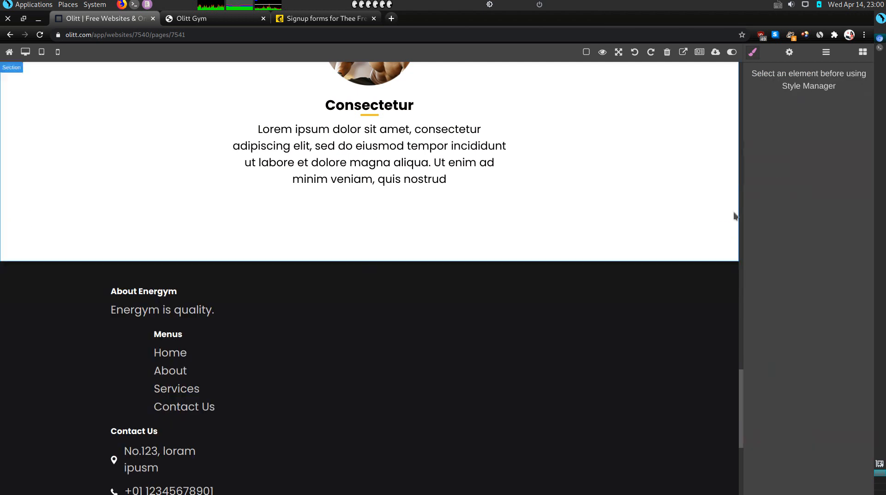
Add a Countdown block between the customer testimonial and the footer, and select its individual digit boxes
click(863, 53)
scroll(846, 311, down, 7)
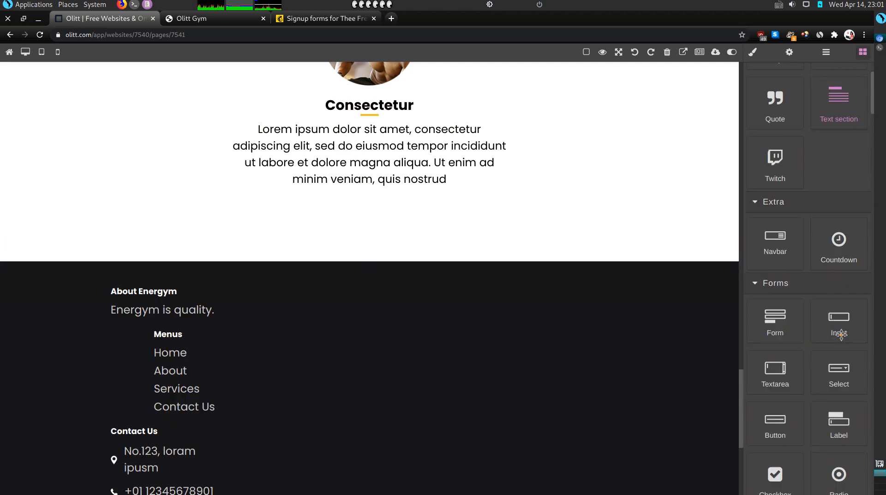
drag(821, 228, 443, 247)
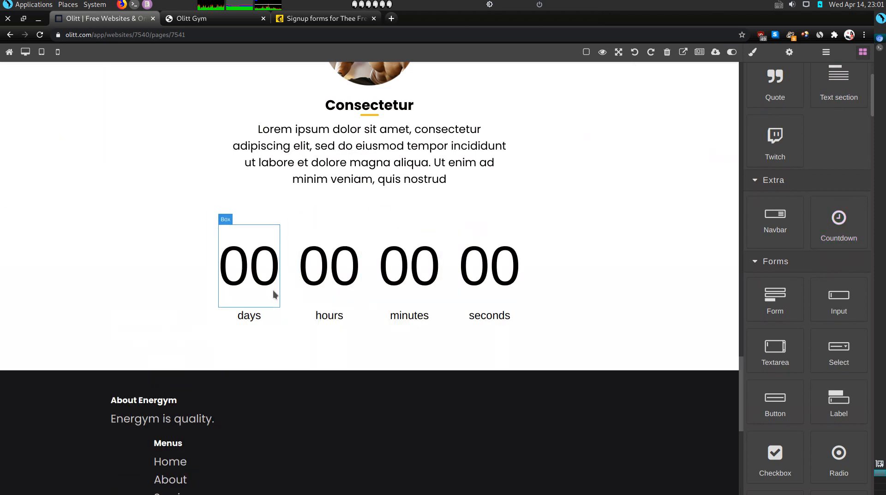
click(273, 290)
click(325, 290)
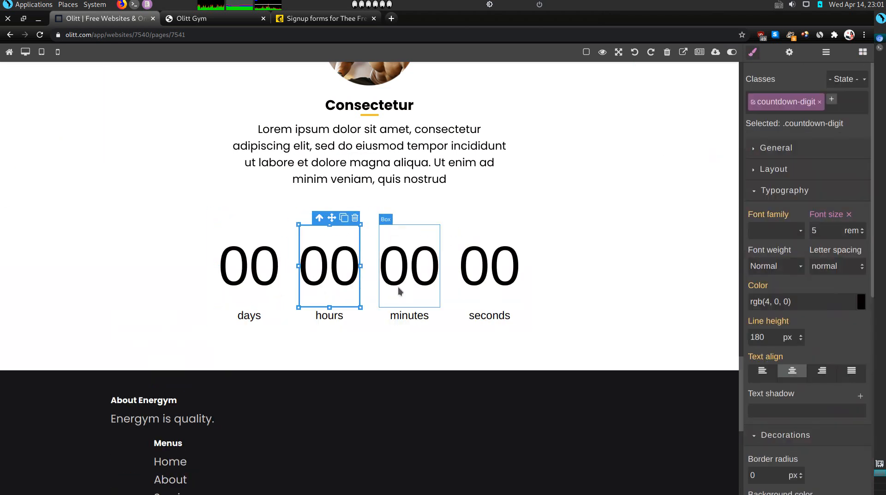
click(398, 286)
click(480, 289)
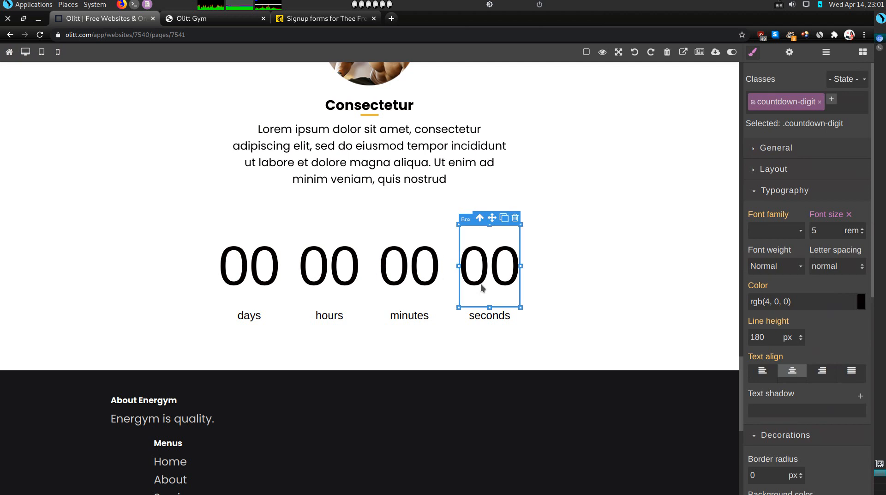
click(410, 289)
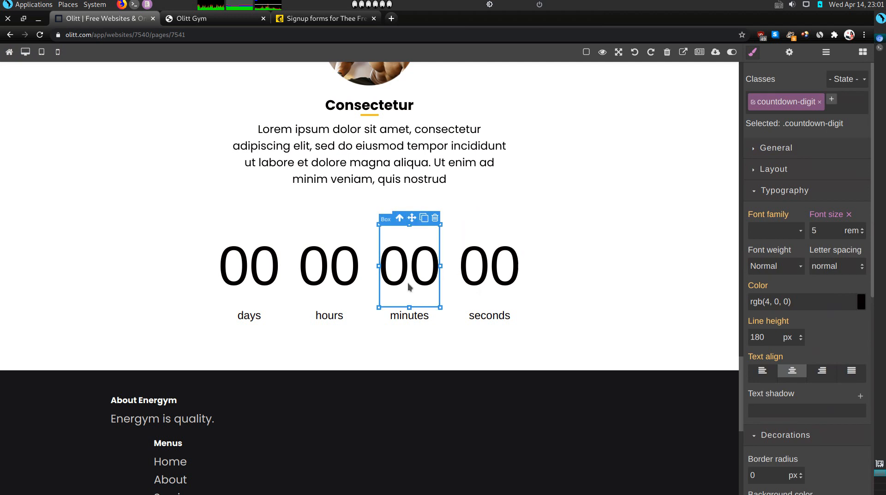
Delete the whole Countdown block above the footer
click(863, 53)
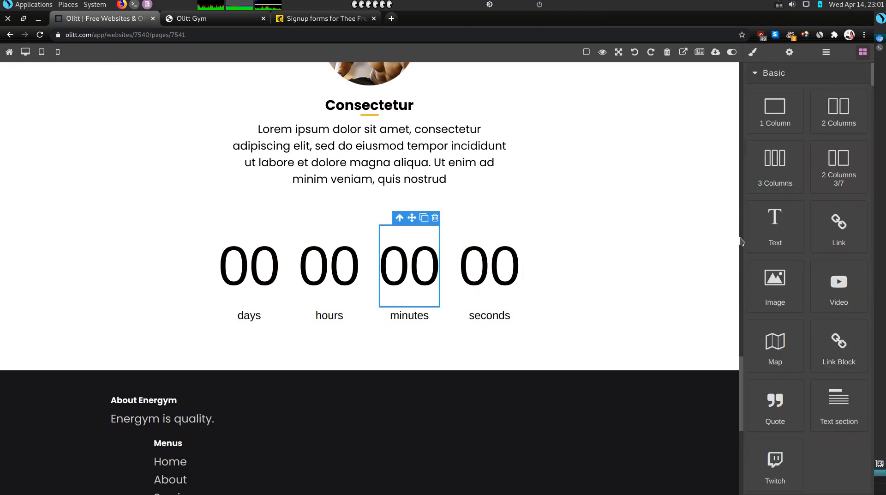
scroll(757, 395, down, 2)
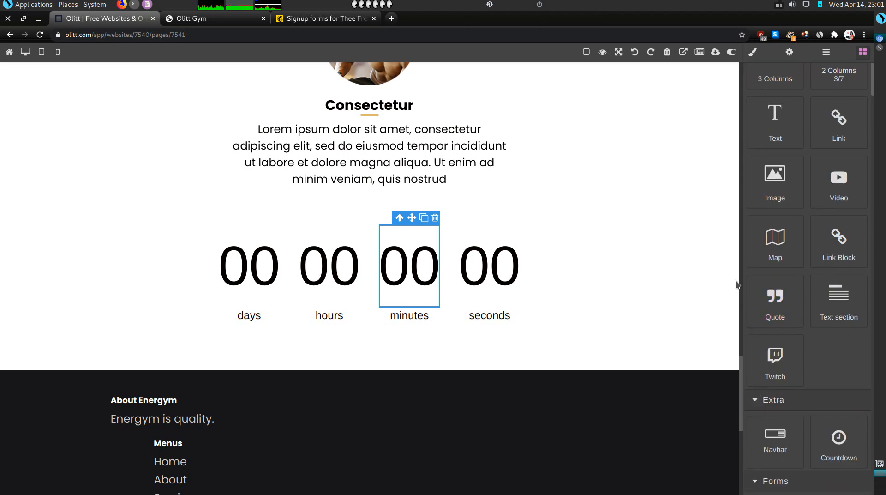
click(692, 272)
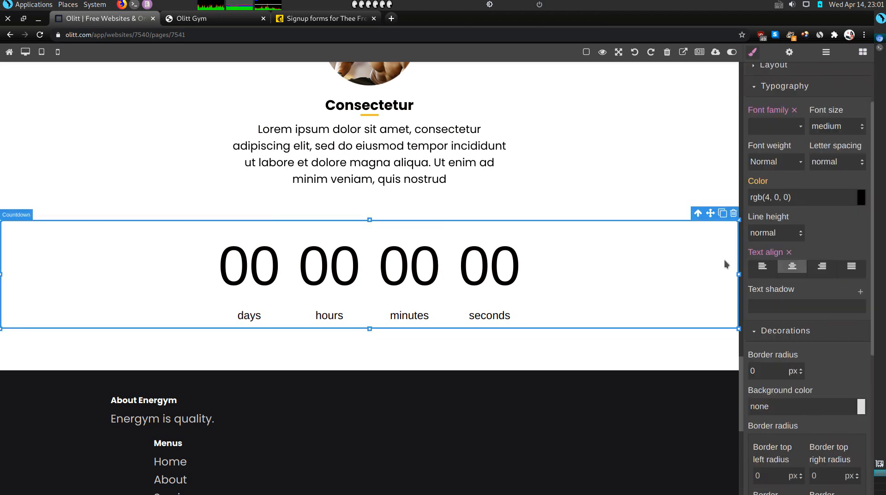
click(734, 214)
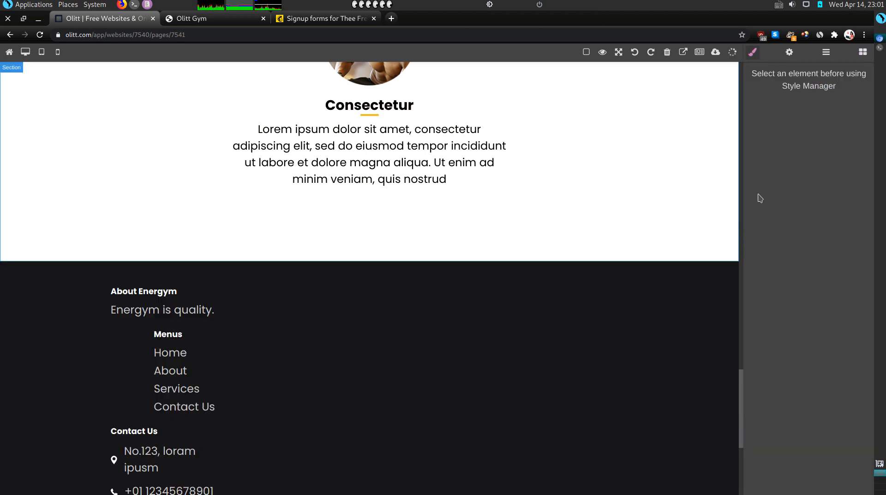
Browse the block library's Forms category to examine the available inputs, login forms and contact forms
click(862, 53)
scroll(821, 397, down, 6)
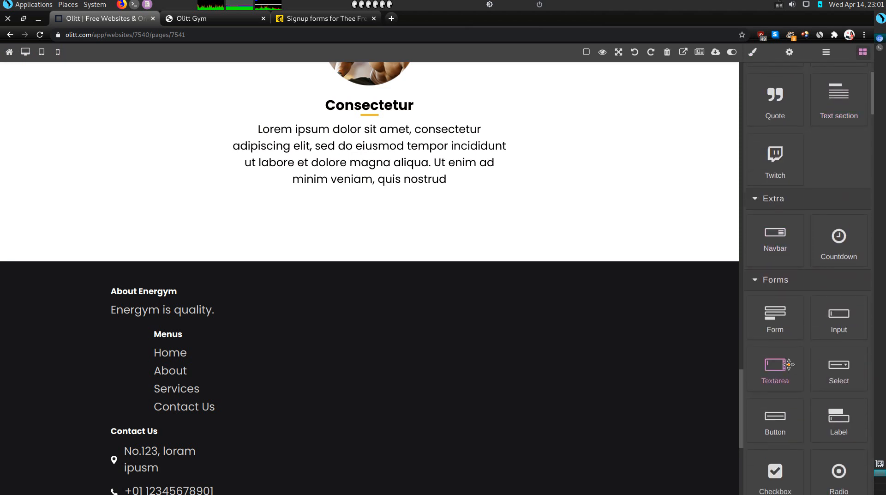
scroll(788, 364, down, 4)
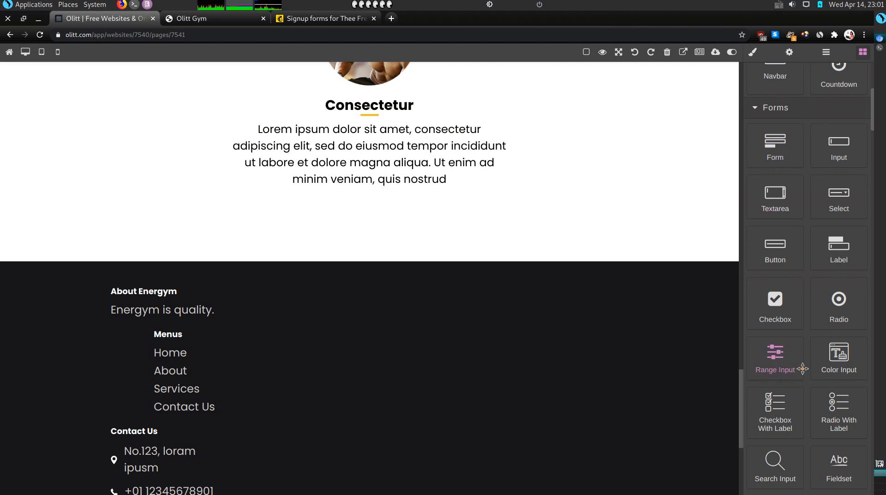
scroll(817, 345, down, 3)
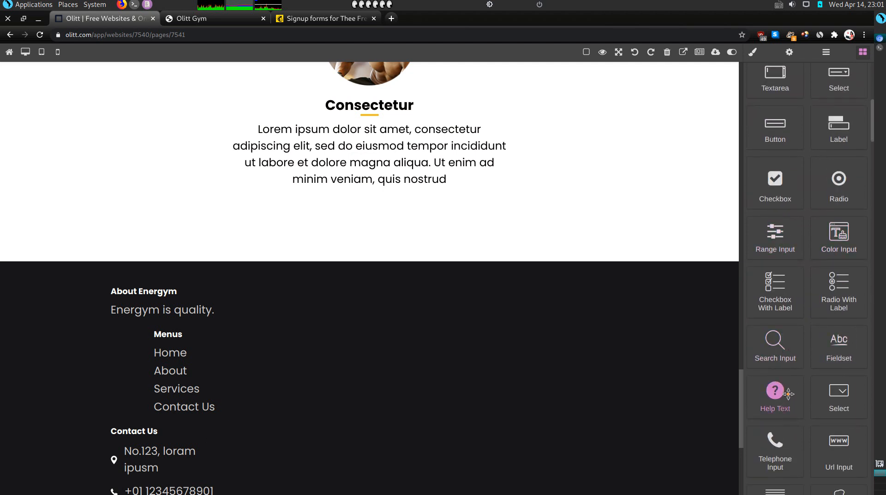
scroll(778, 390, down, 2)
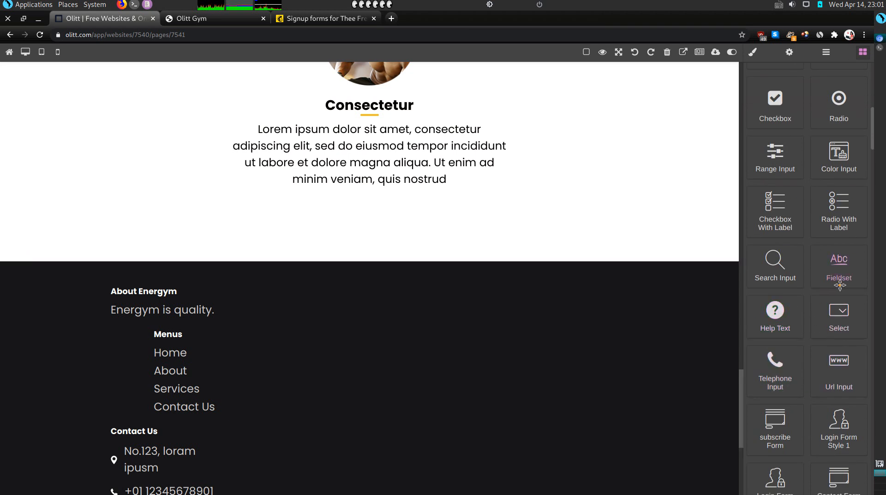
scroll(806, 451, down, 2)
scroll(805, 451, down, 2)
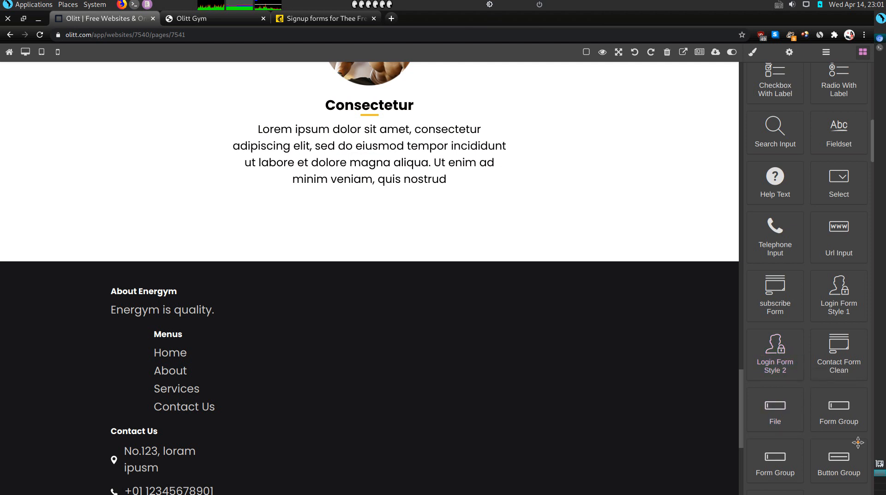
scroll(811, 424, down, 1)
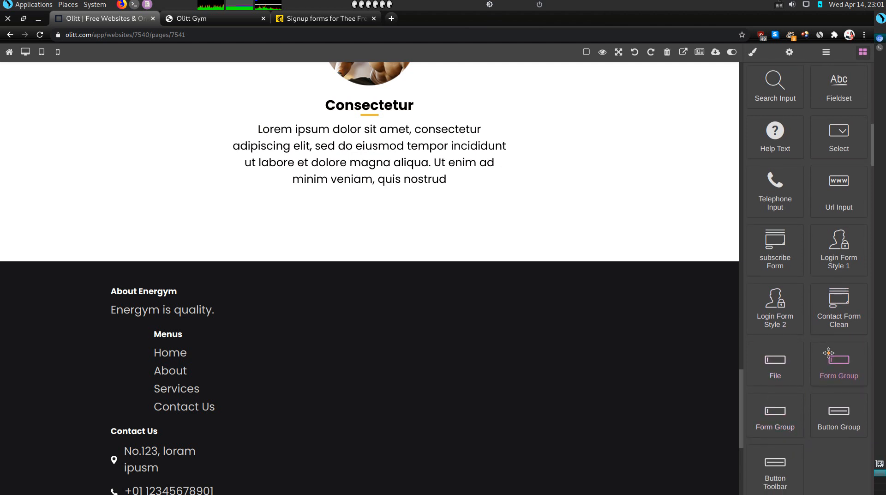
Add an Image Box block between the customer testimonial and the footer
scroll(826, 369, down, 6)
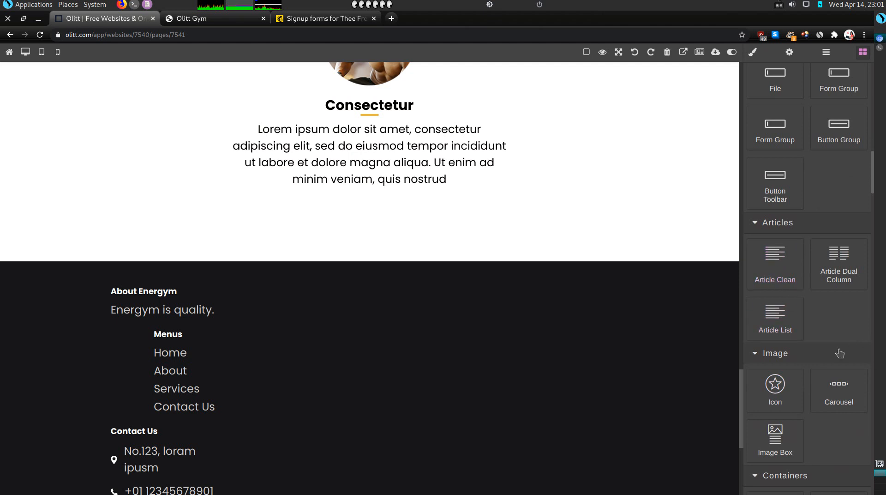
scroll(841, 353, down, 3)
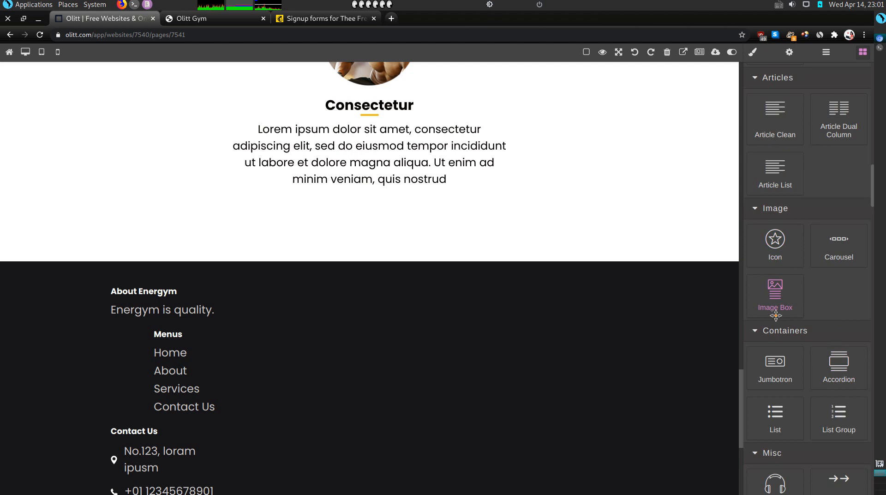
drag(776, 315, 413, 229)
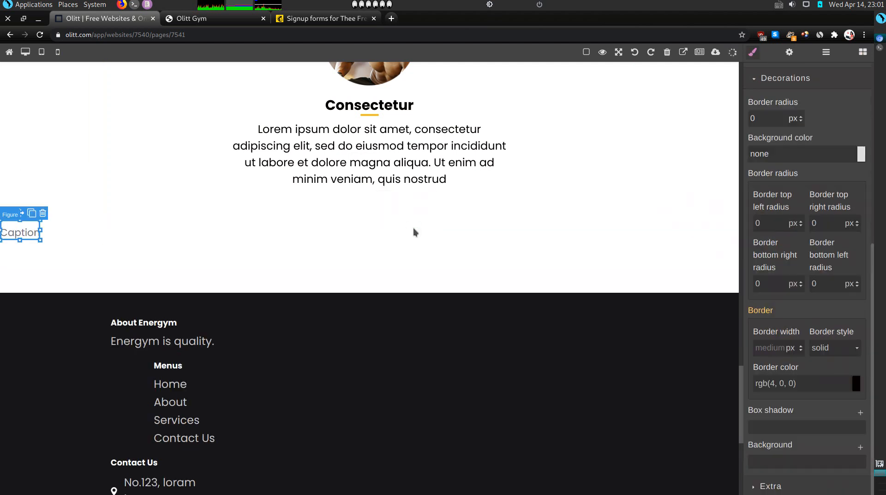
Delete the Image Box's caption and its 800 × 500 placeholder image
click(51, 233)
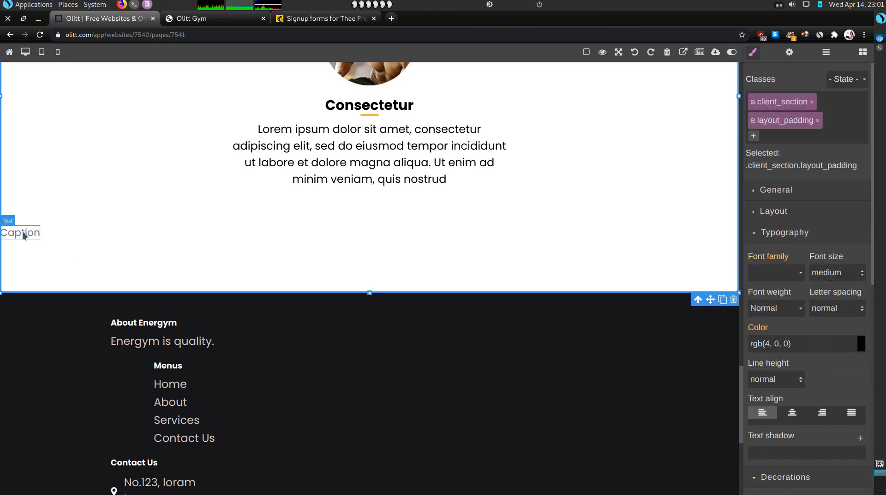
click(23, 232)
click(44, 219)
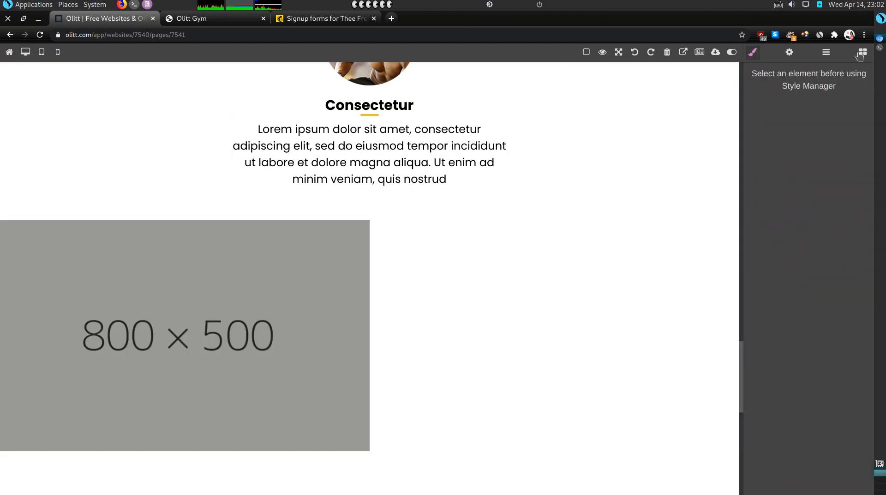
click(862, 53)
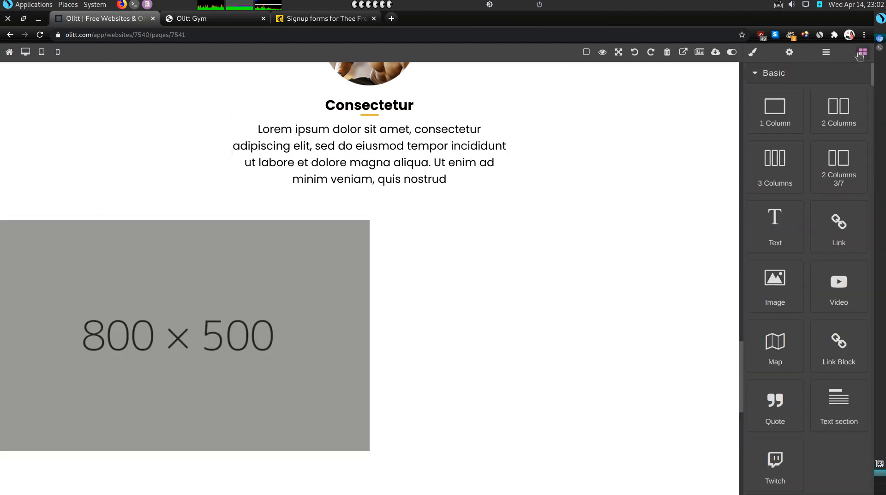
click(368, 255)
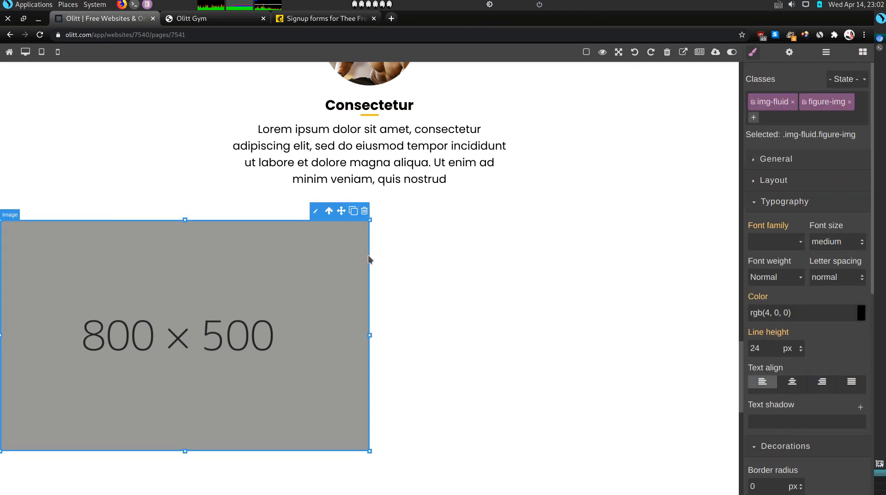
click(364, 211)
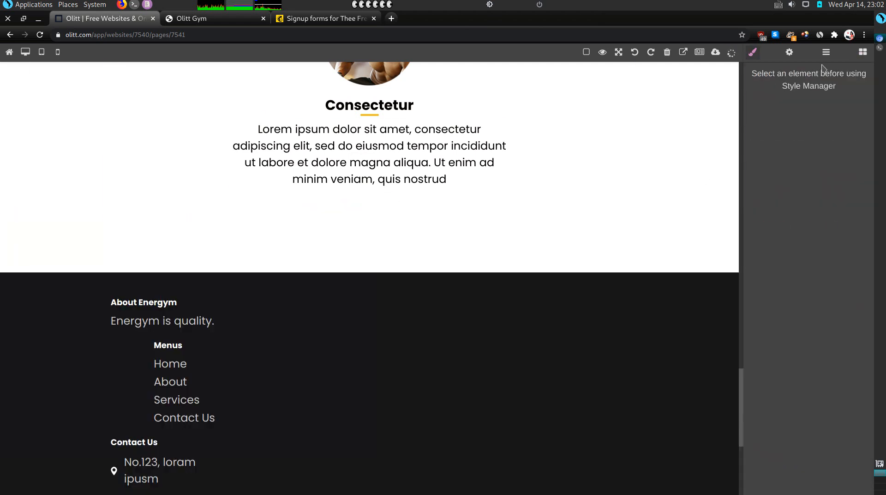
Add a Divider block and a Spinner block between the customer testimonial section and the footer
click(861, 52)
scroll(850, 329, down, 15)
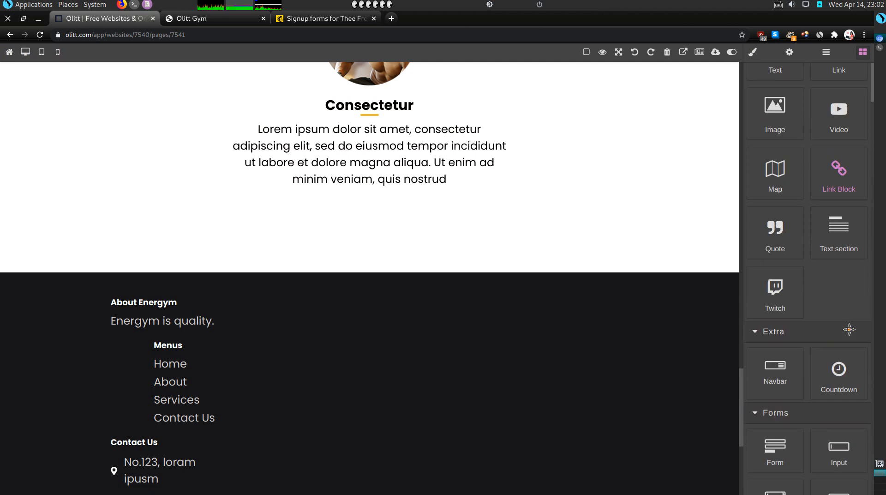
scroll(849, 329, down, 12)
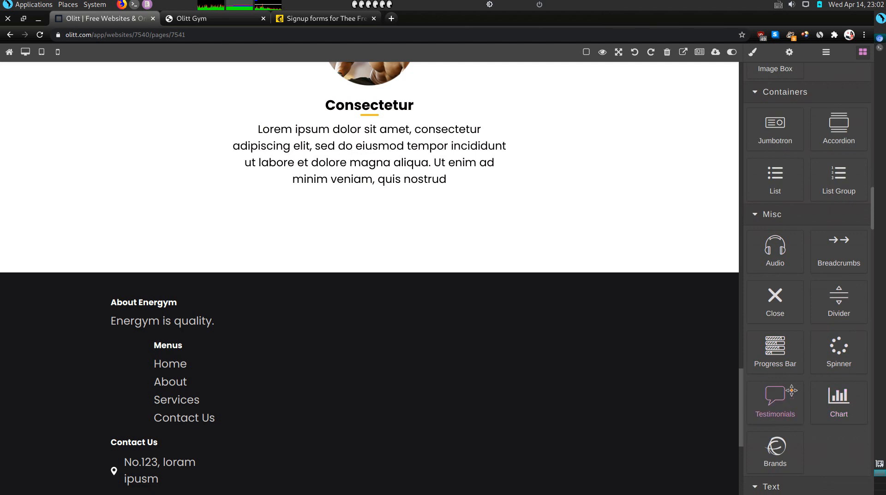
drag(854, 313, 391, 277)
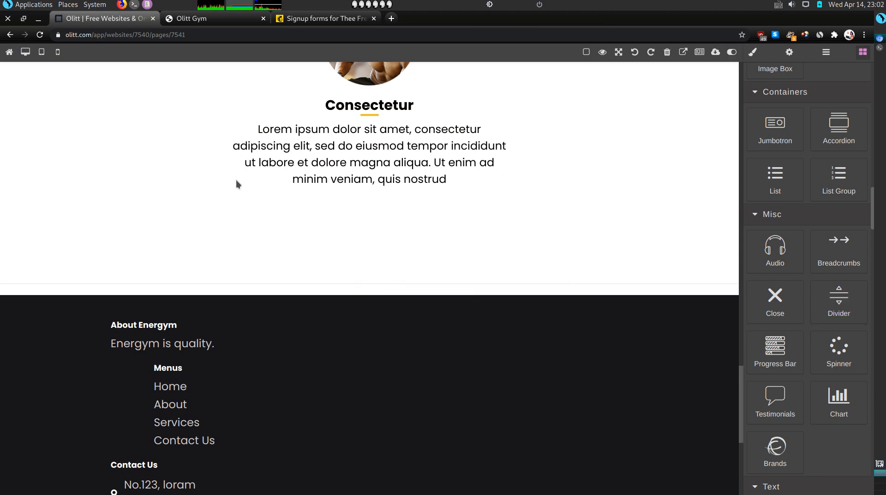
drag(832, 351, 384, 283)
Add a Testimonials block below the divider and spinner, and view its customer quotes
scroll(812, 456, down, 1)
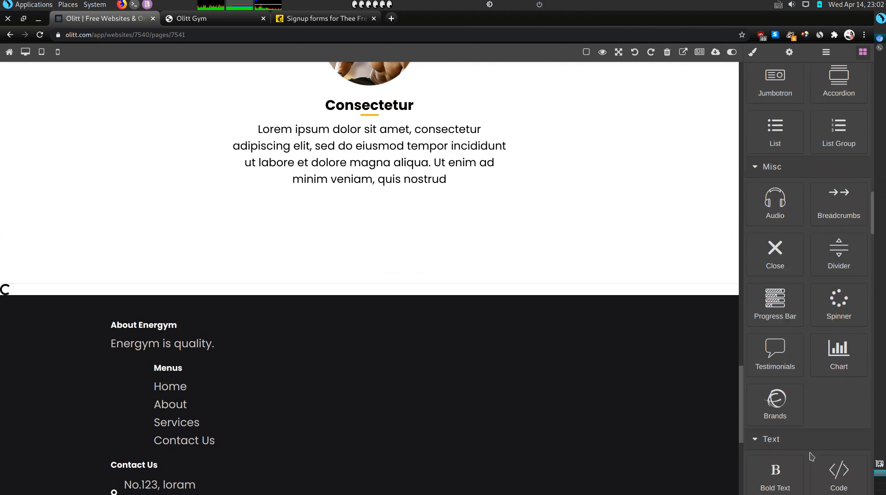
drag(778, 344, 317, 288)
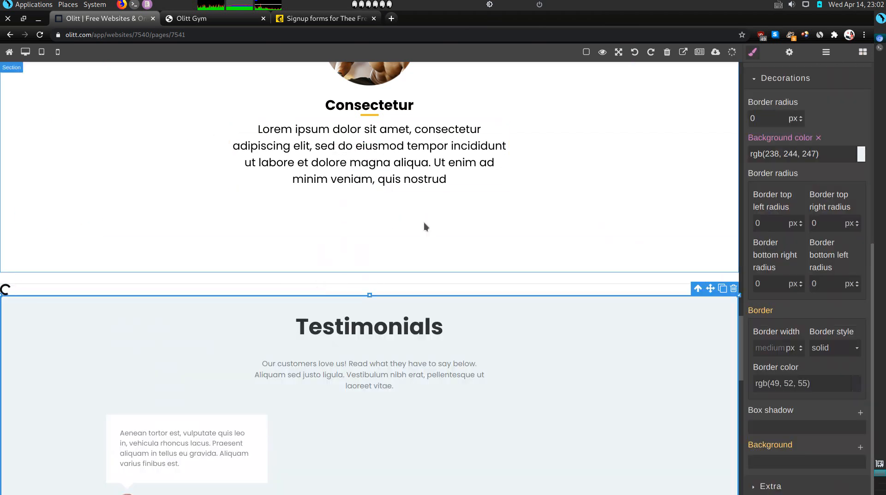
scroll(473, 409, down, 5)
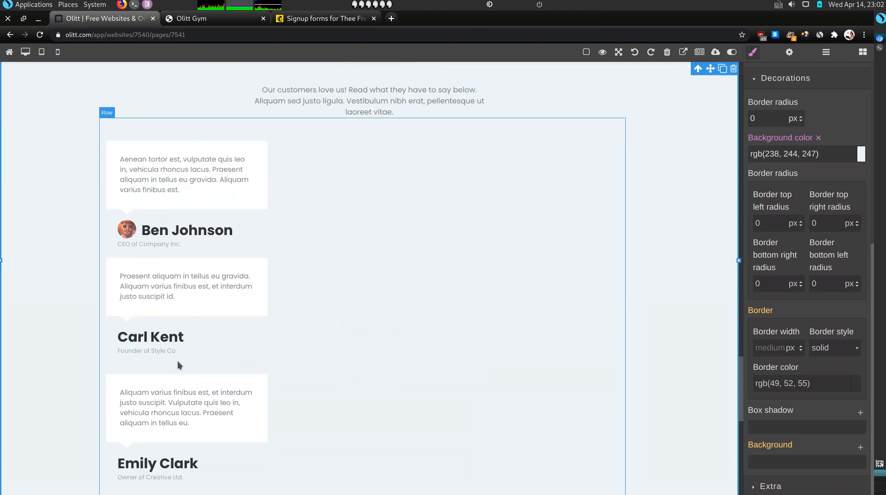
Look over the customer quotes in the Testimonials section and delete the whole section
scroll(178, 362, down, 6)
scroll(179, 362, up, 6)
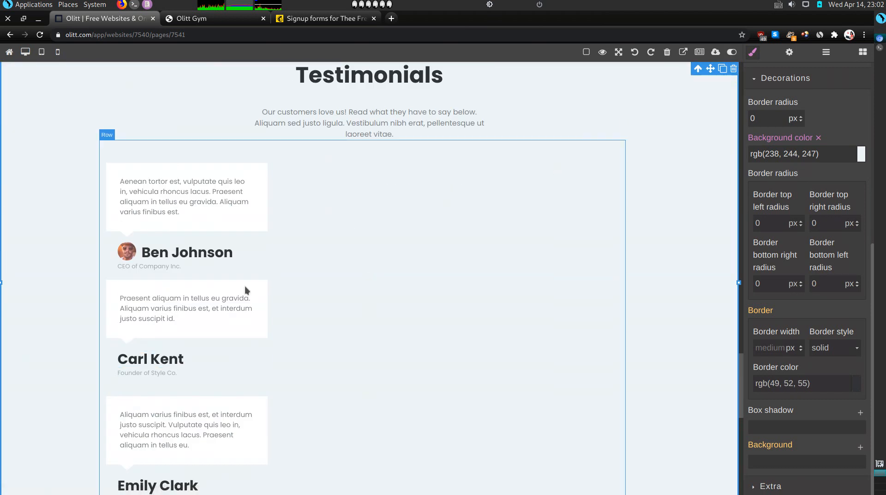
scroll(245, 312, up, 3)
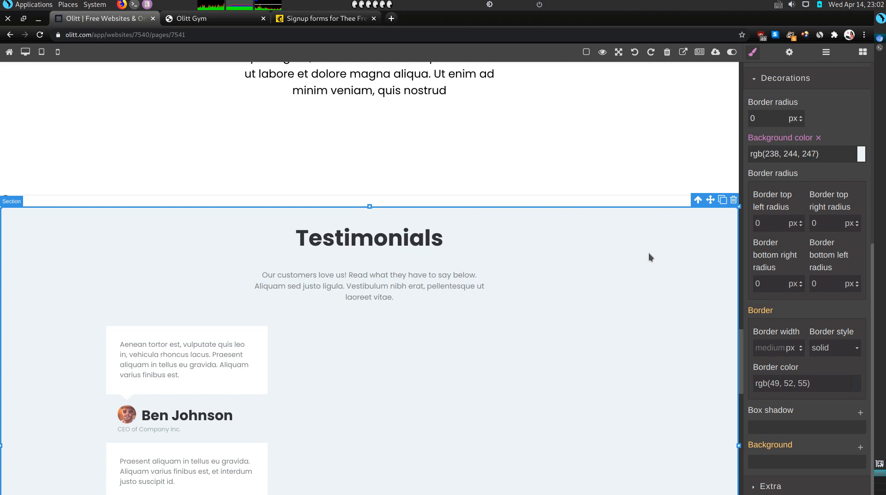
click(734, 200)
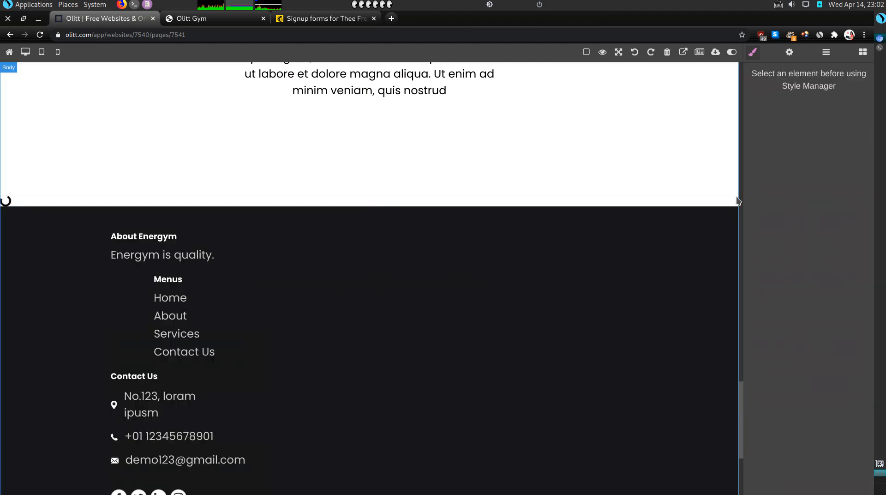
Add a Card Group block below the text of the customer testimonial, above the divider and spinner
click(863, 52)
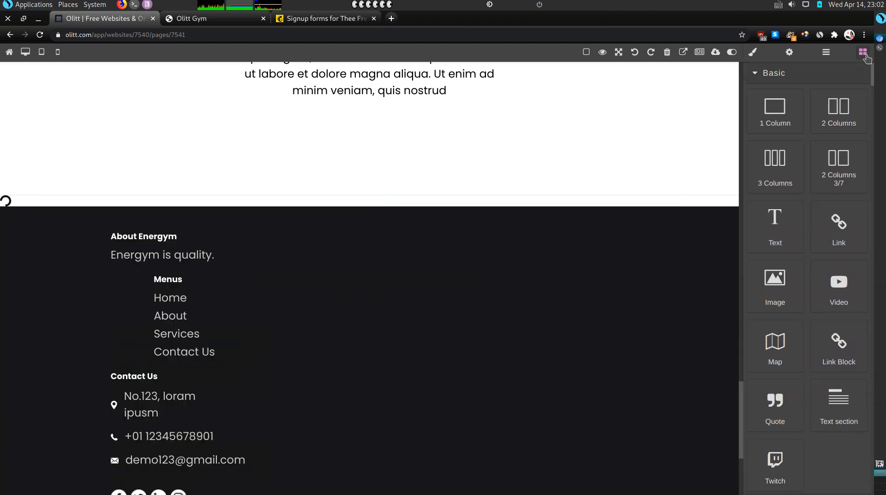
scroll(859, 402, down, 15)
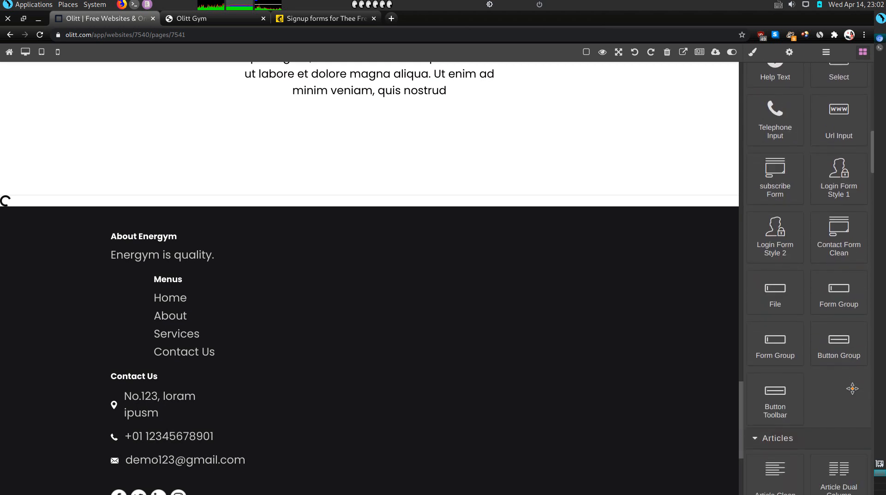
scroll(855, 393, down, 15)
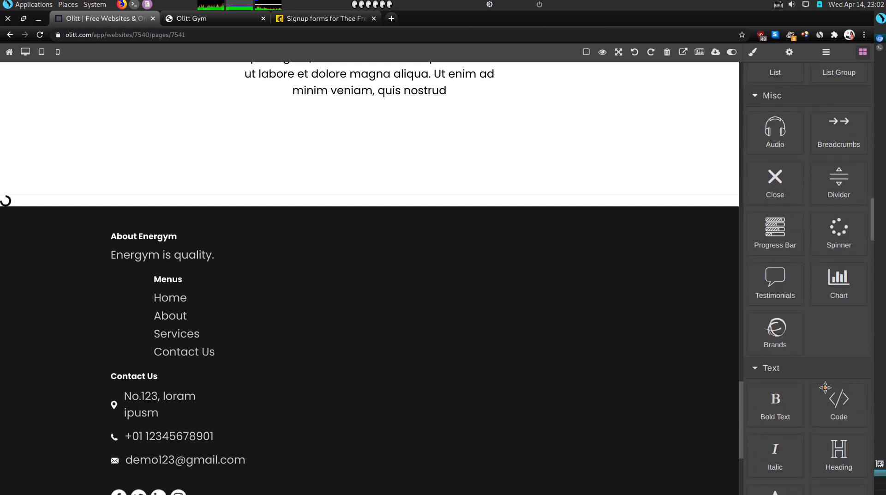
scroll(829, 401, down, 3)
scroll(829, 400, up, 12)
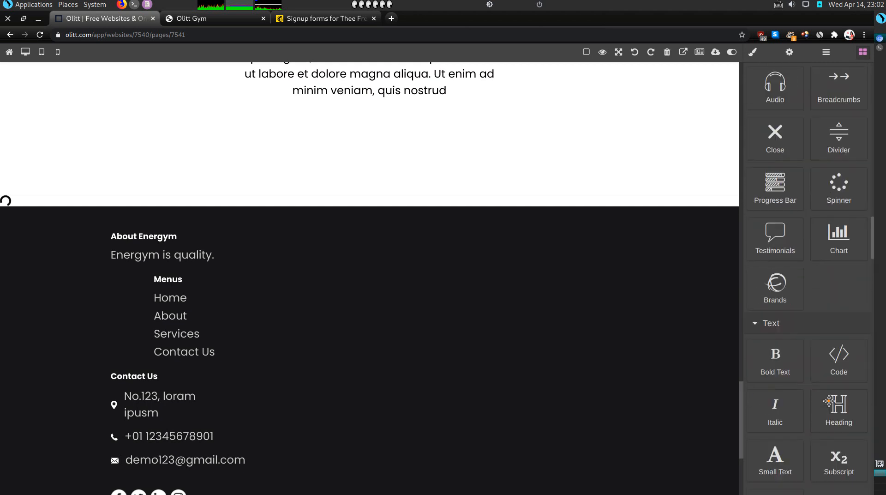
scroll(829, 401, down, 5)
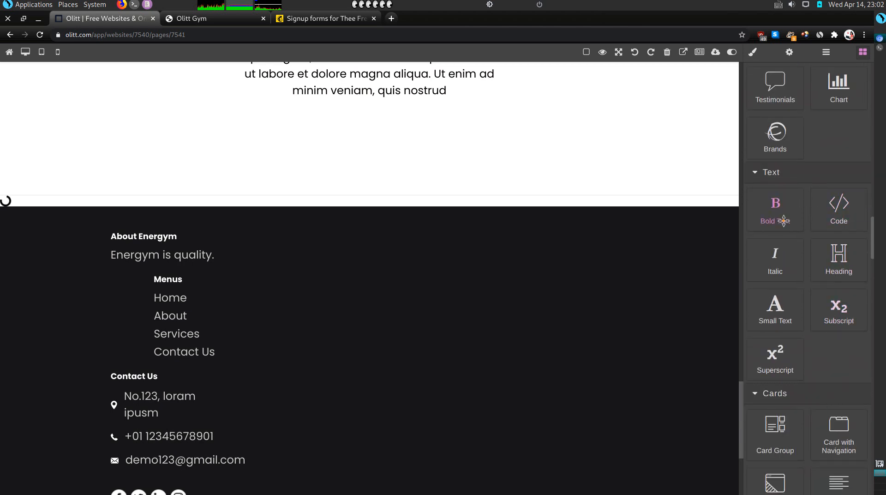
scroll(800, 358, down, 5)
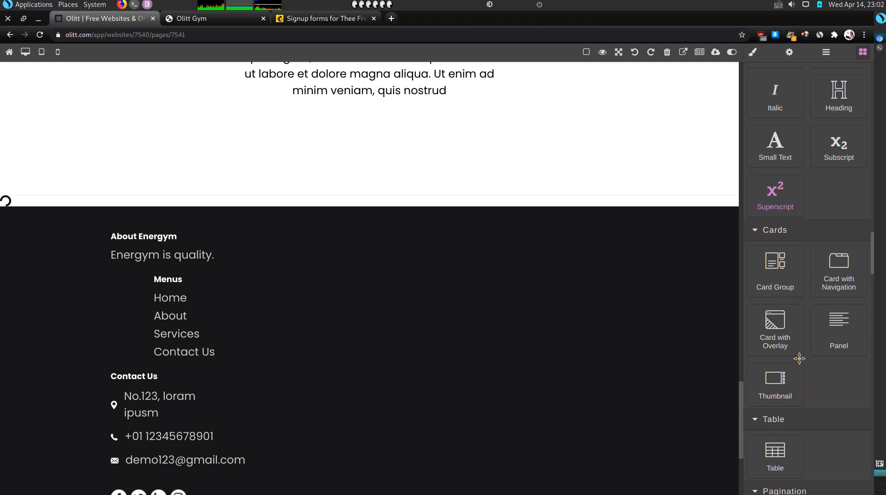
drag(773, 282, 283, 178)
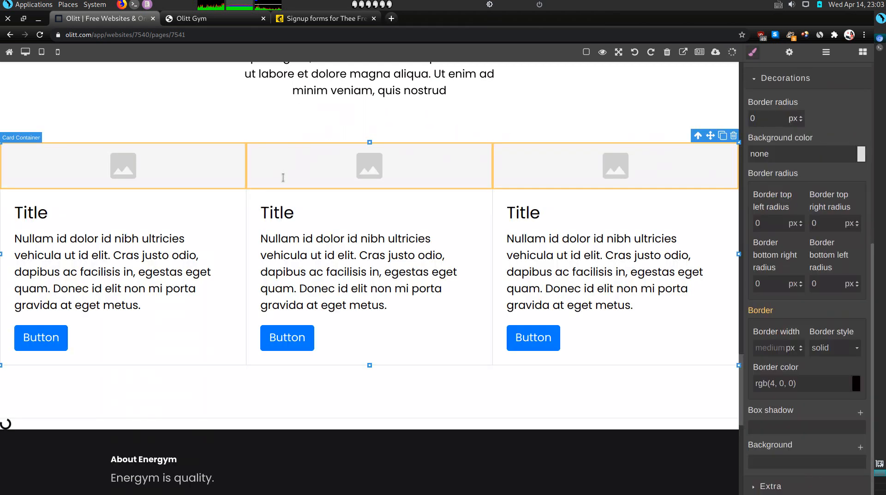
Examine the titles and paragraphs of the three cards and compare the card group with the rest of the page
click(93, 208)
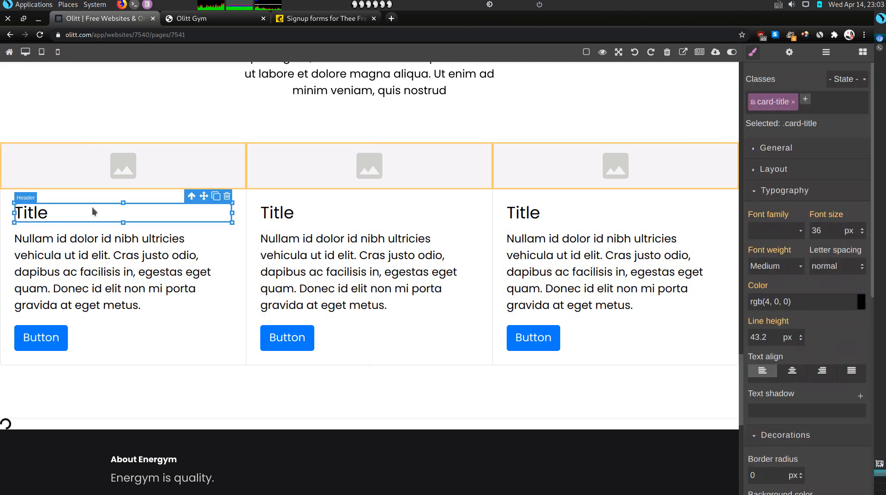
click(369, 240)
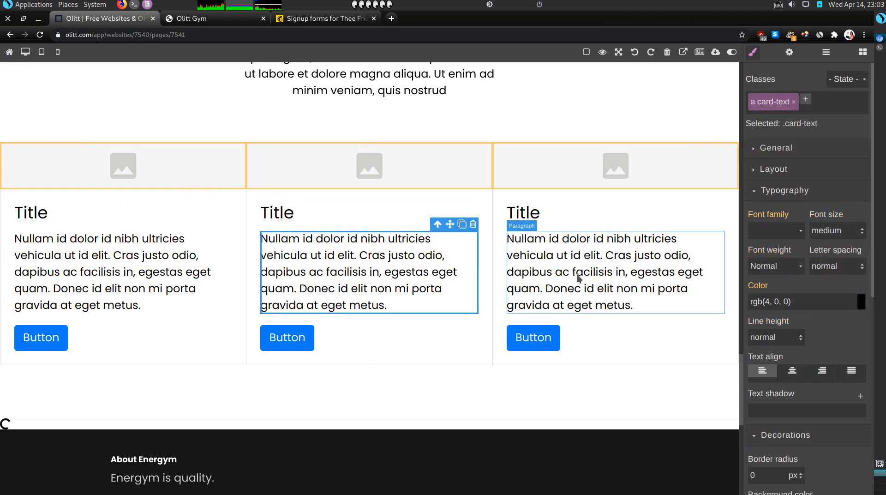
click(519, 258)
scroll(505, 136, up, 7)
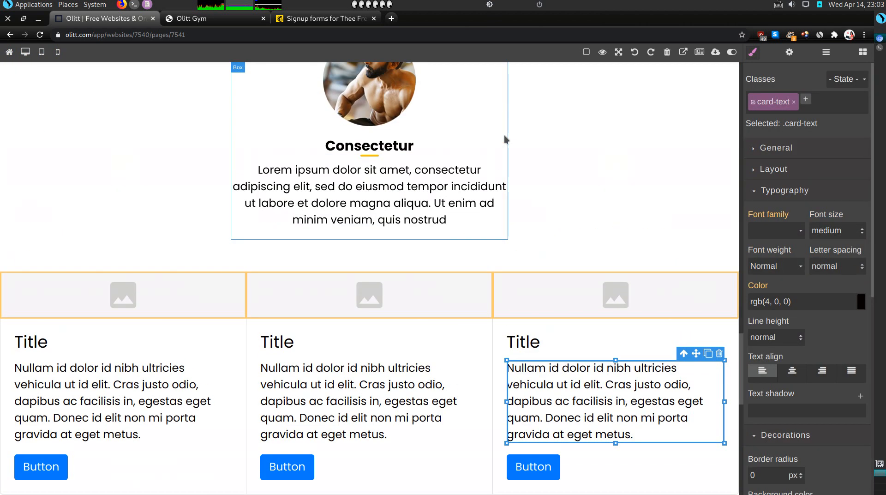
scroll(504, 138, up, 10)
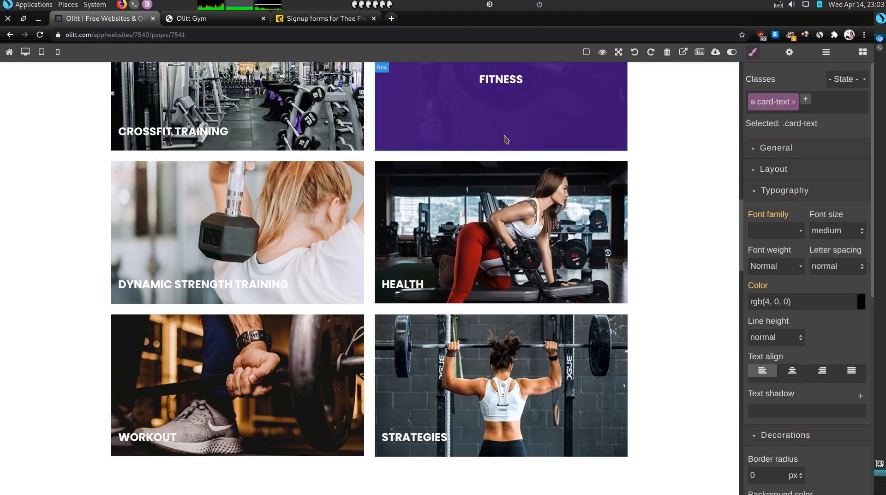
scroll(505, 138, down, 12)
scroll(504, 138, down, 5)
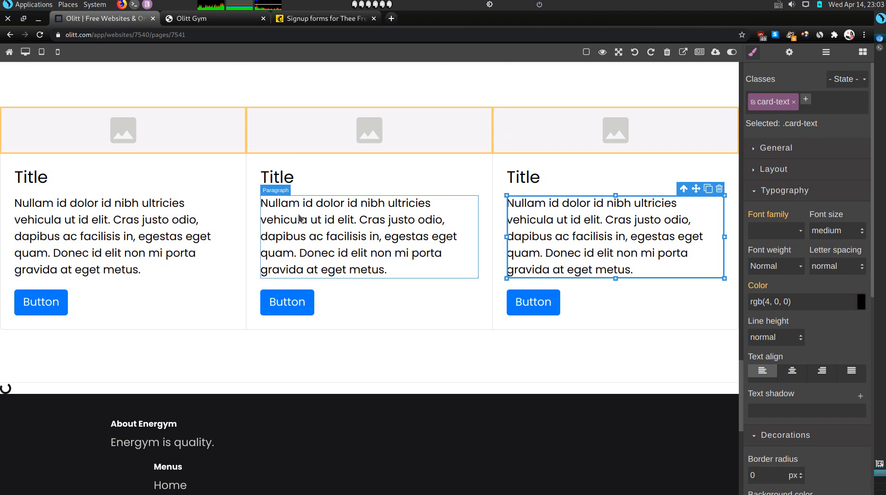
click(111, 229)
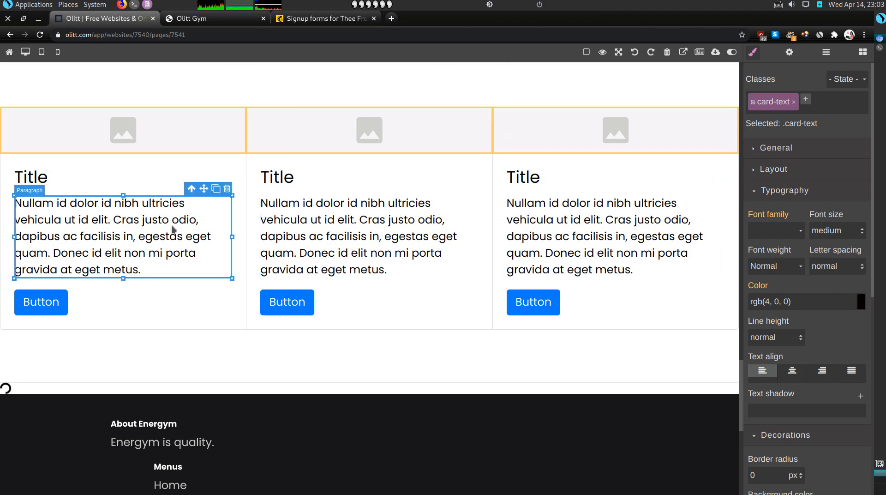
click(369, 236)
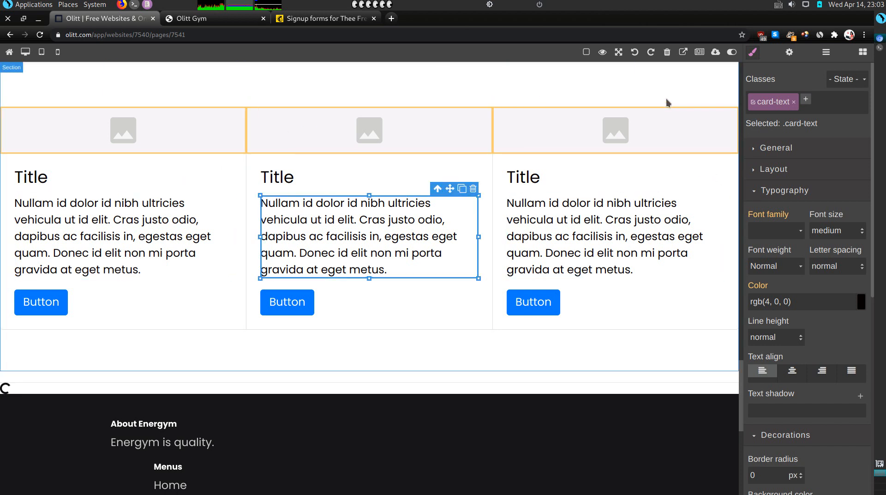
Delete the entire client section that holds the customer testimonial and the card group
click(863, 52)
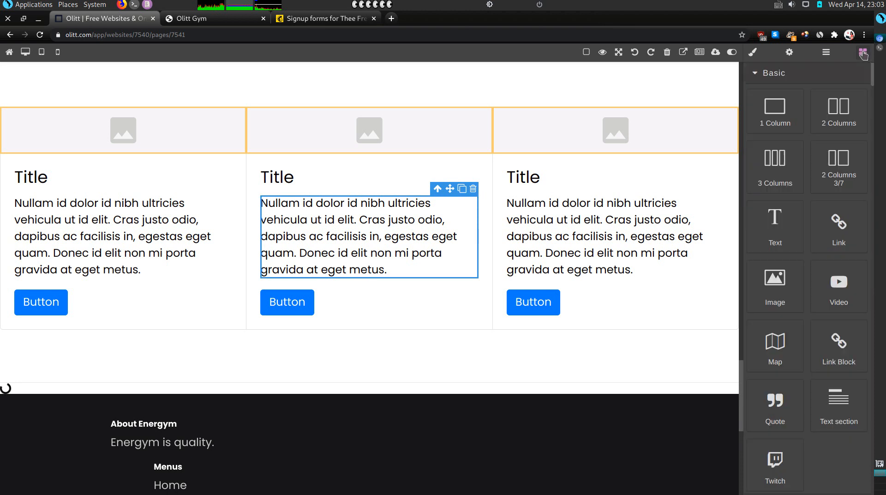
mouse_move(245, 206)
mouse_down()
mouse_move(134, 193)
mouse_move(112, 118)
mouse_move(248, 206)
mouse_up()
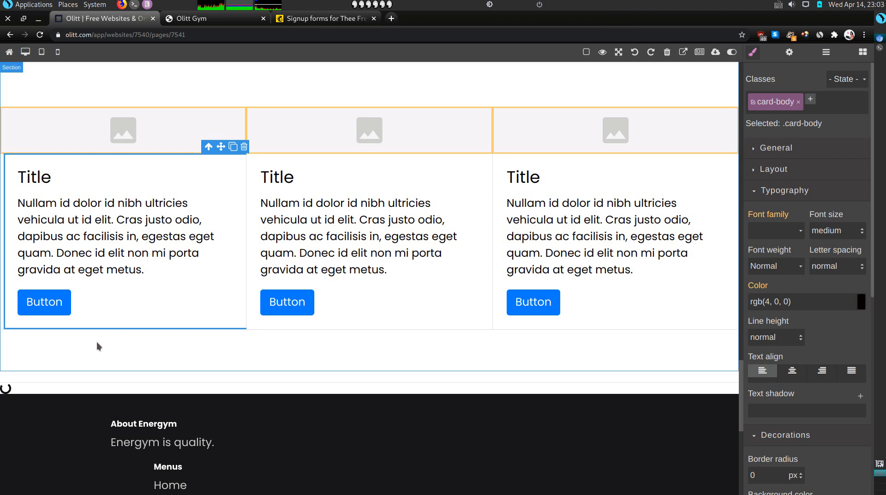
click(96, 342)
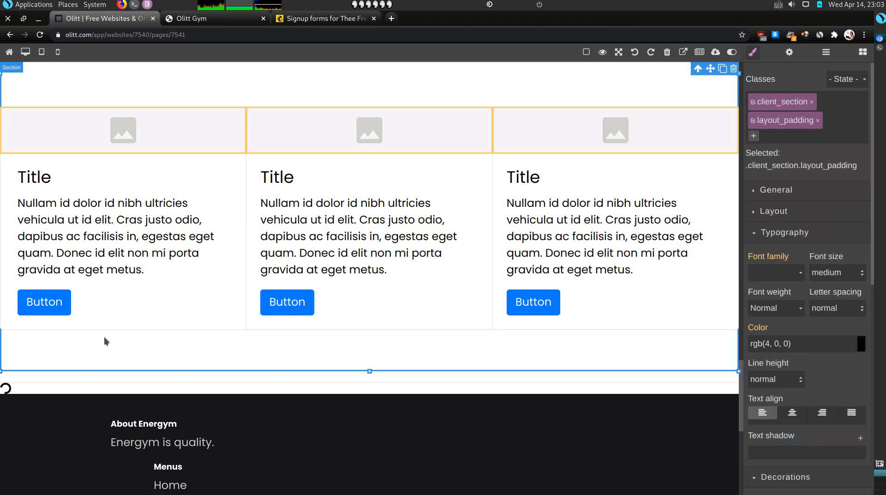
scroll(389, 285, up, 1)
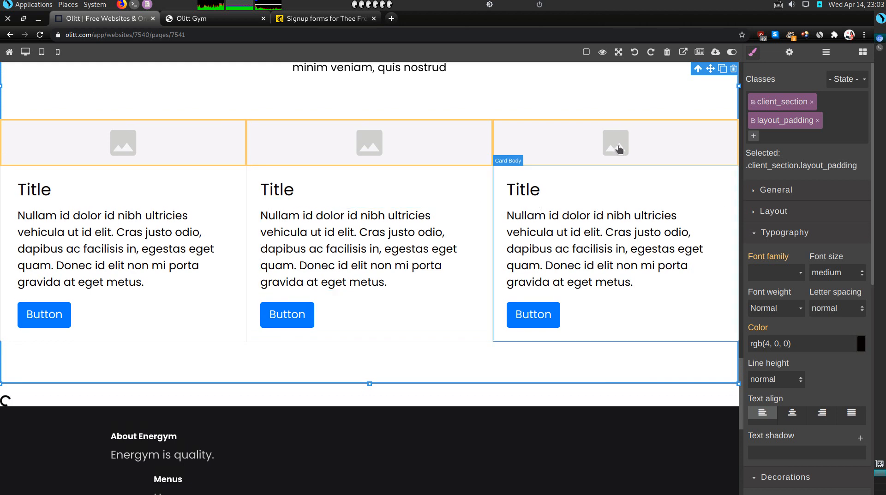
click(733, 68)
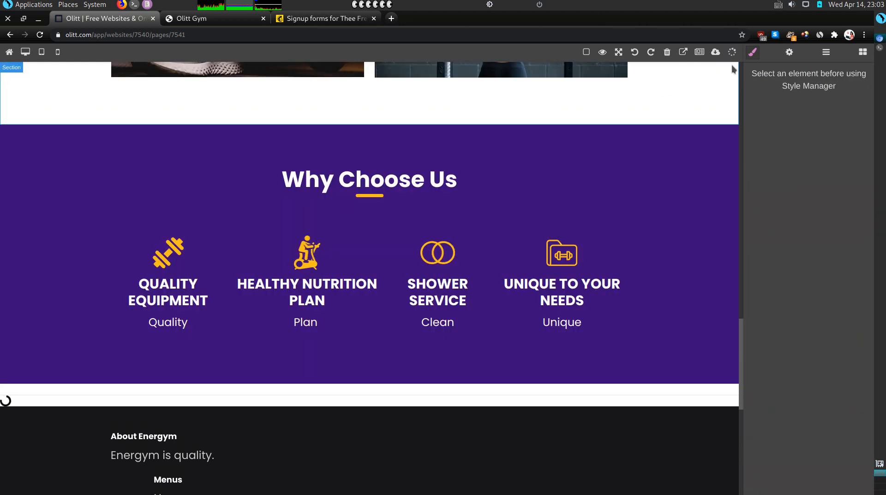
Add a Card with Navigation block between the Why Choose Us section and the divider
click(862, 53)
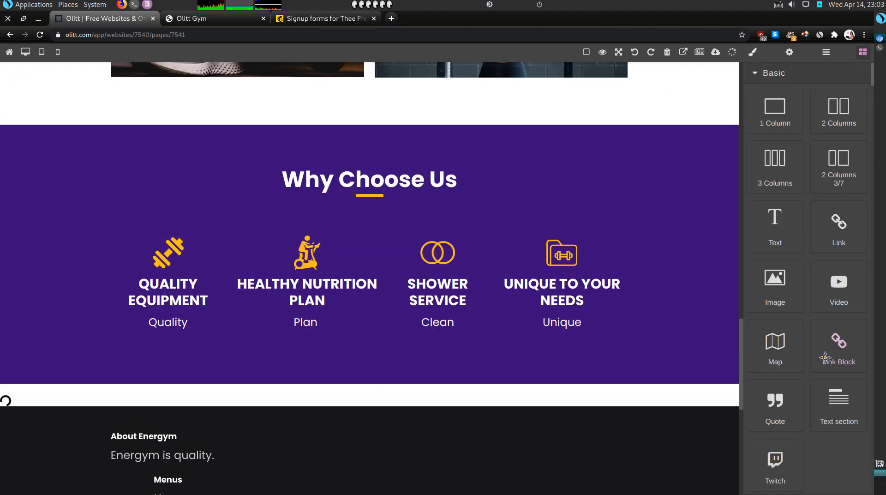
scroll(828, 346, down, 15)
scroll(823, 364, down, 15)
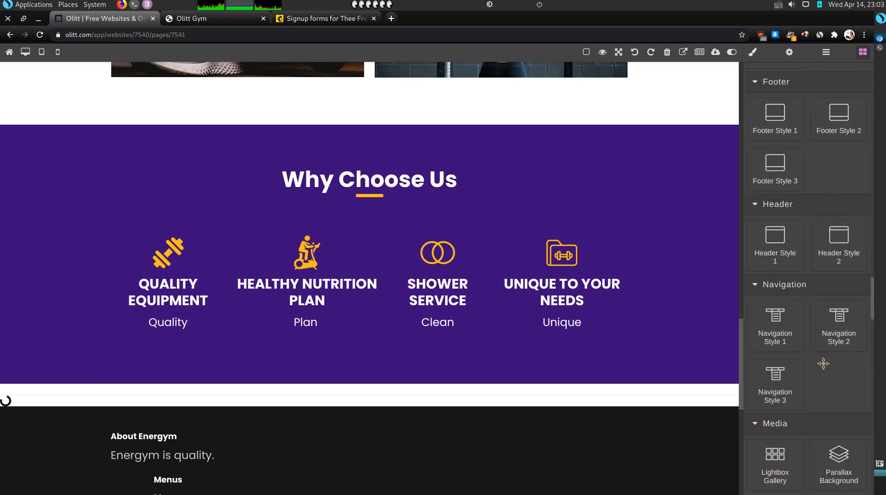
scroll(823, 363, up, 5)
scroll(816, 215, up, 1)
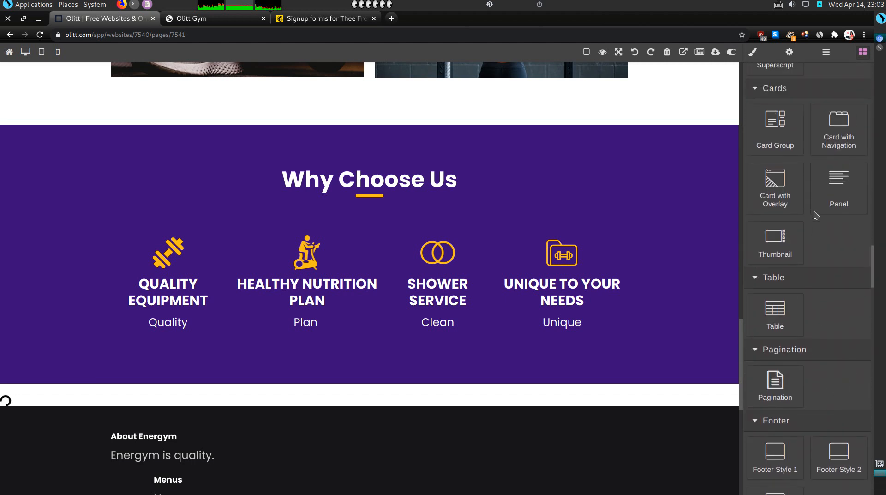
drag(834, 151, 416, 392)
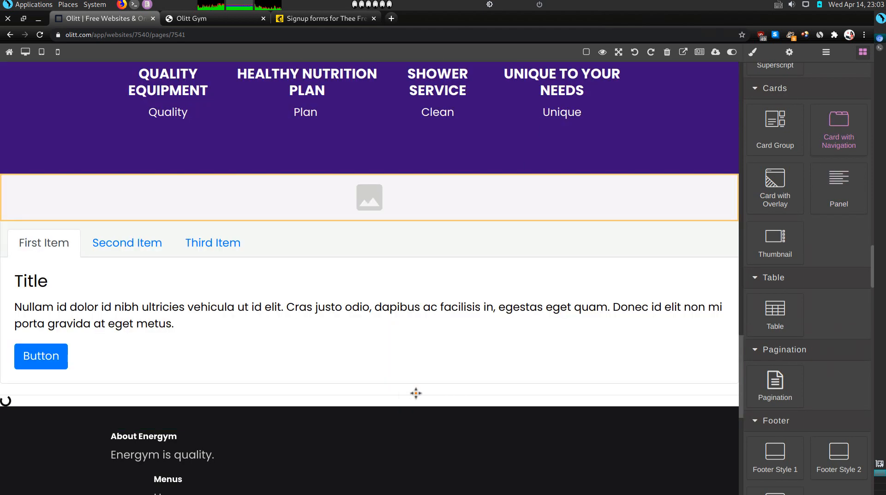
Try the First Item, Second Item and Third Item tabs of the navigation card
click(128, 246)
click(200, 245)
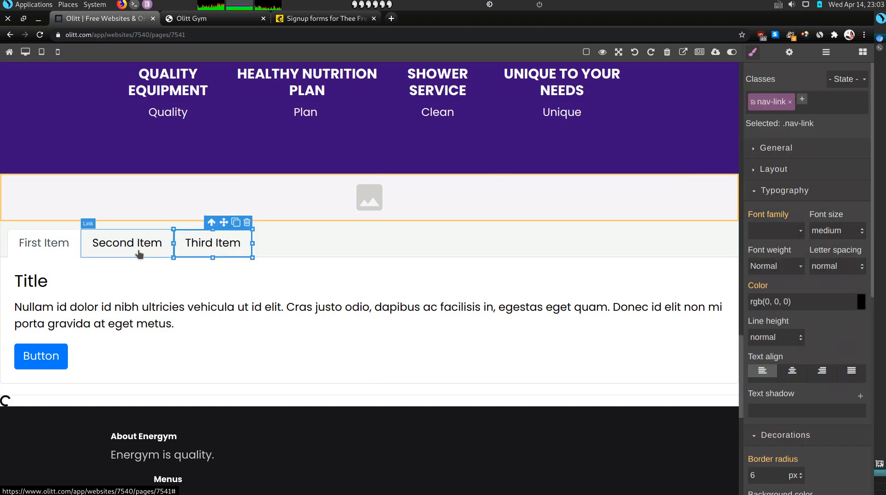
click(111, 250)
click(56, 247)
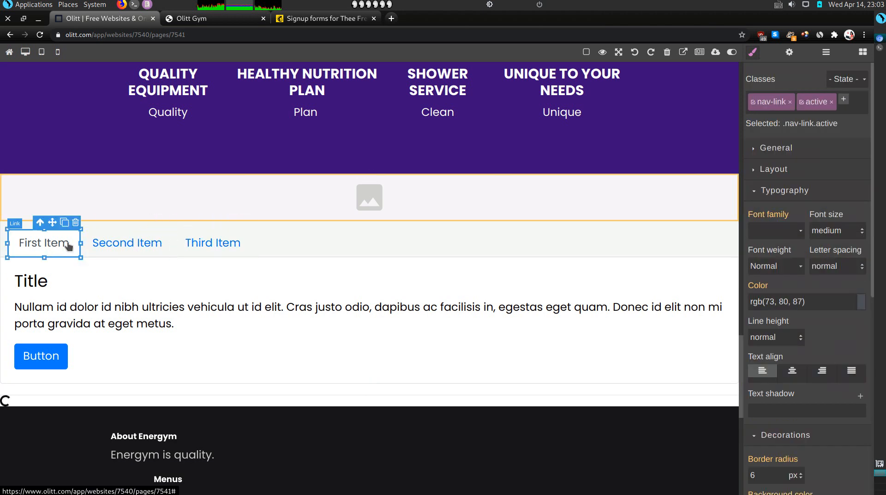
click(125, 239)
Select the whole navigation card and delete it from the page
click(196, 259)
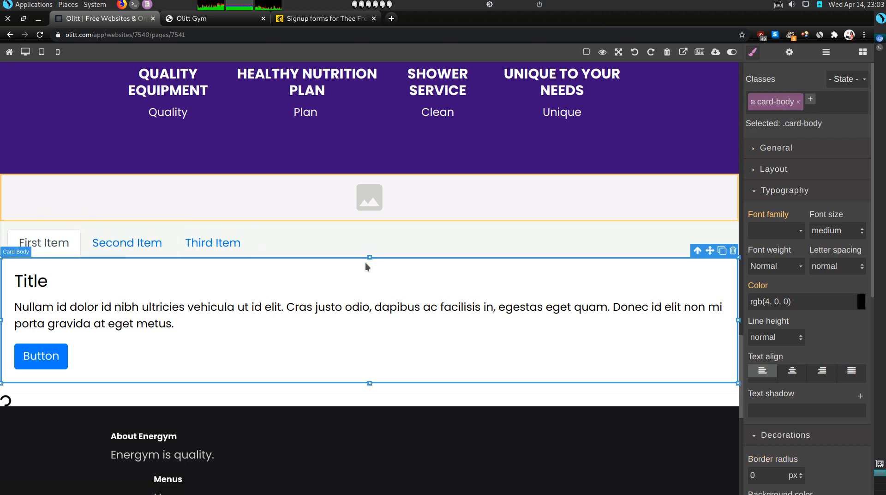
click(386, 249)
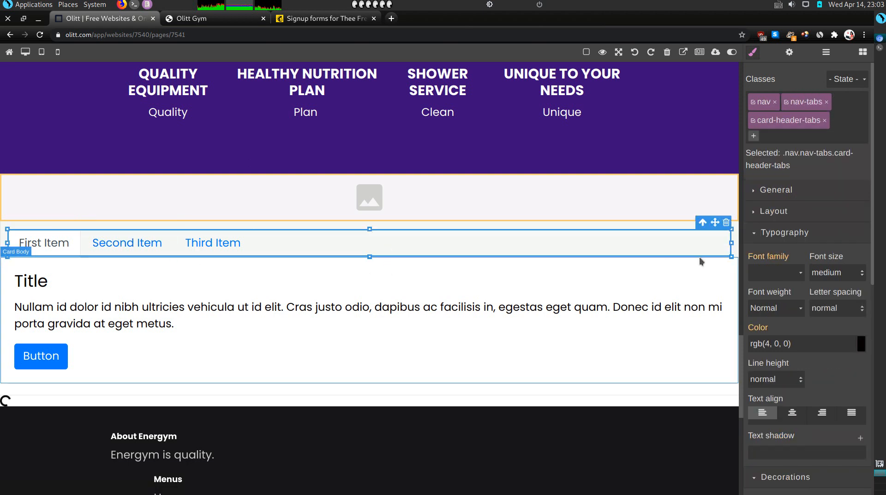
click(2, 264)
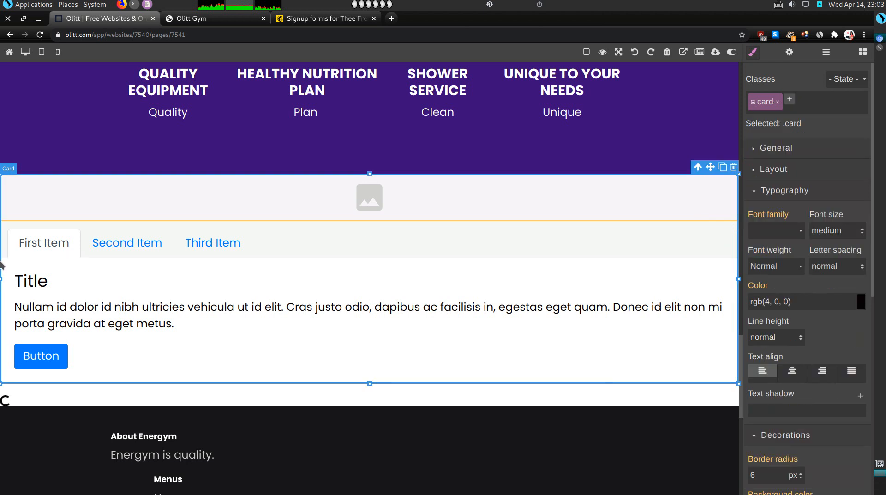
click(734, 167)
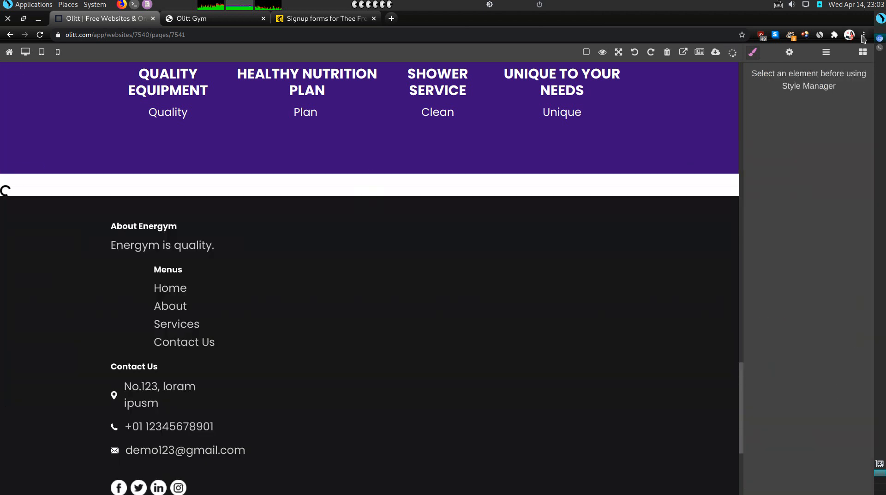
Add a Card with Overlay block and an image card with title, subtitle and links between the spinner and the footer
click(863, 53)
scroll(818, 339, down, 20)
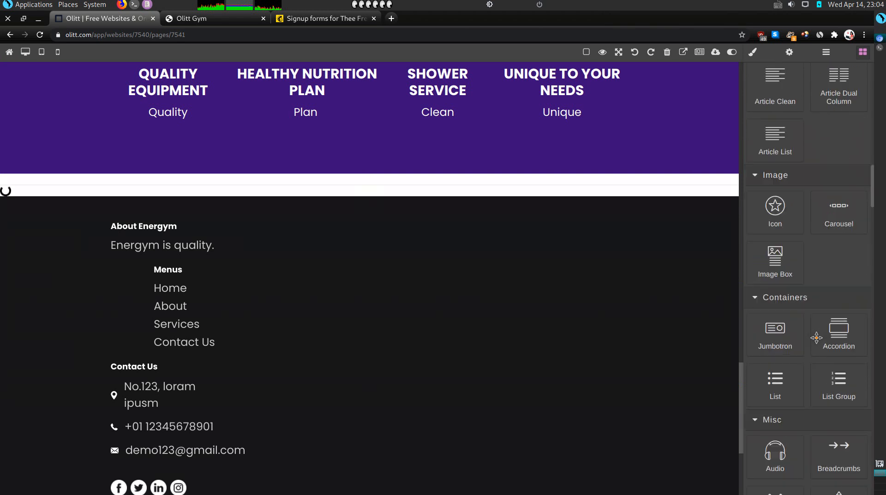
scroll(822, 342, up, 5)
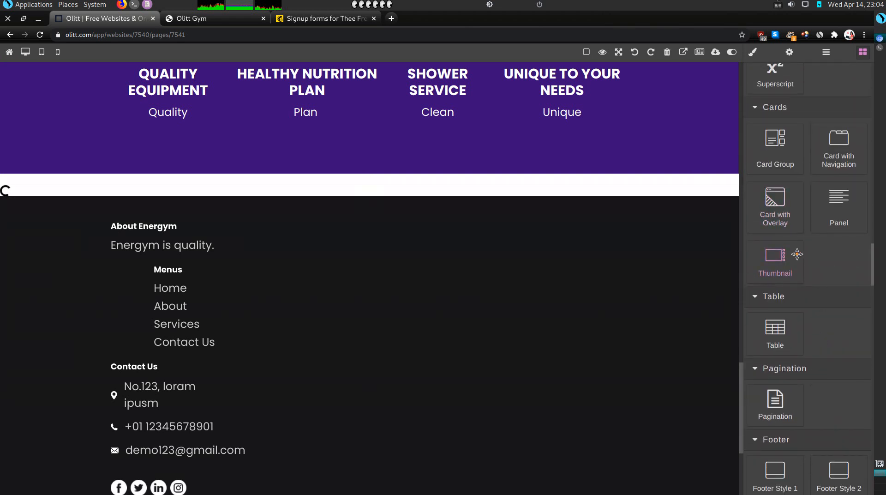
drag(776, 206, 580, 193)
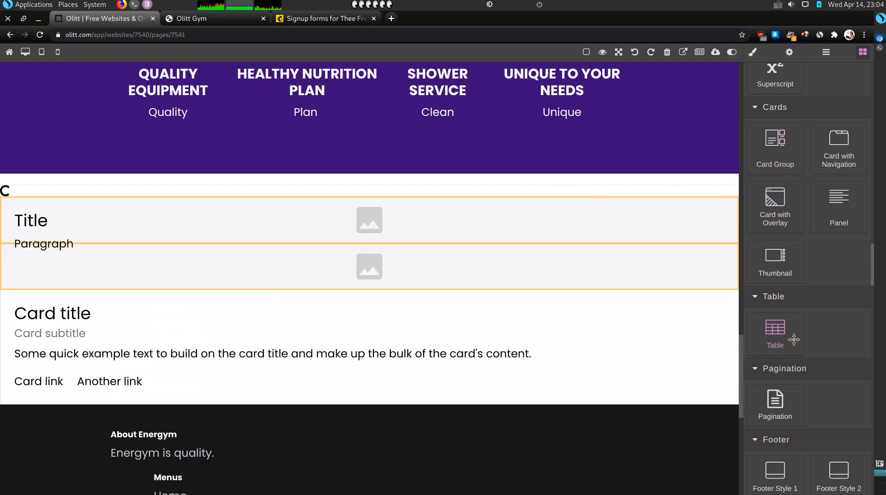
Reload the page editor, close the published Olitt Gym site and return to the editor
scroll(794, 339, down, 2)
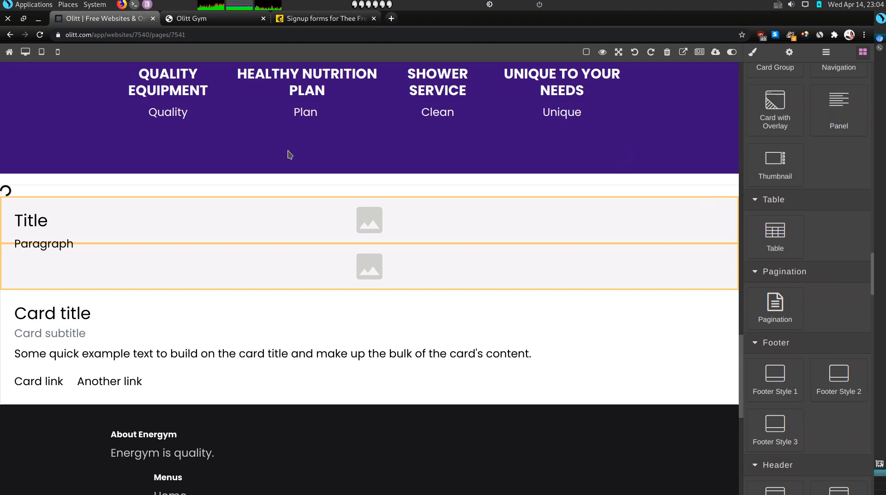
scroll(641, 356, up, 1)
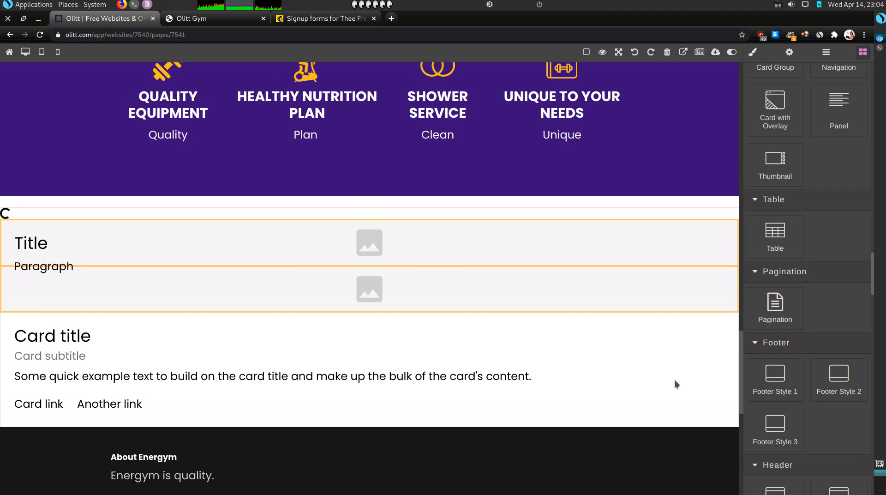
scroll(527, 277, down, 4)
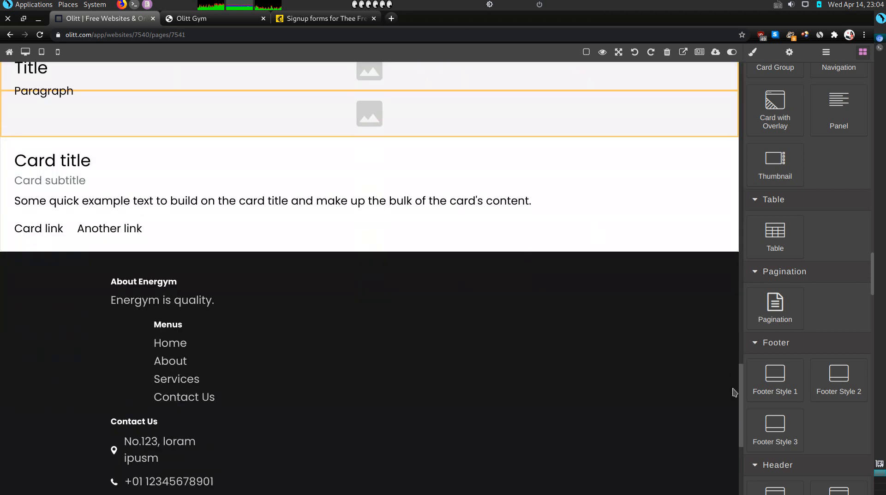
scroll(794, 391, down, 2)
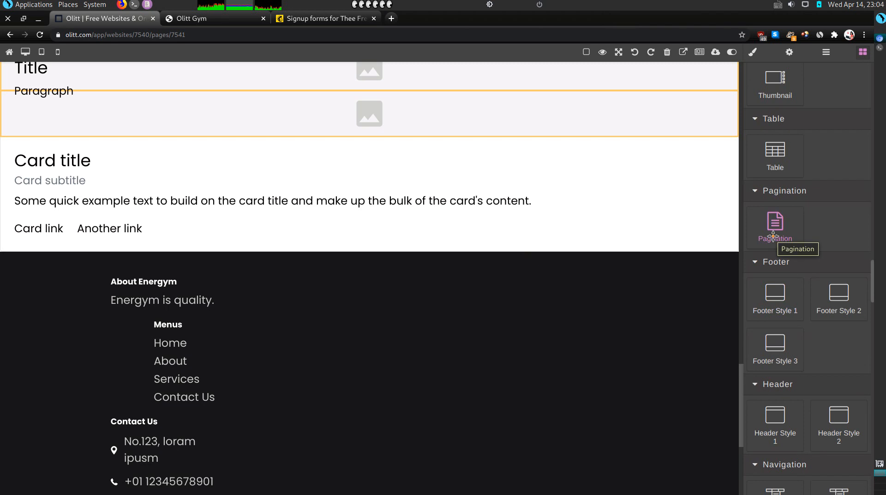
scroll(500, 180, up, 10)
scroll(499, 181, down, 1)
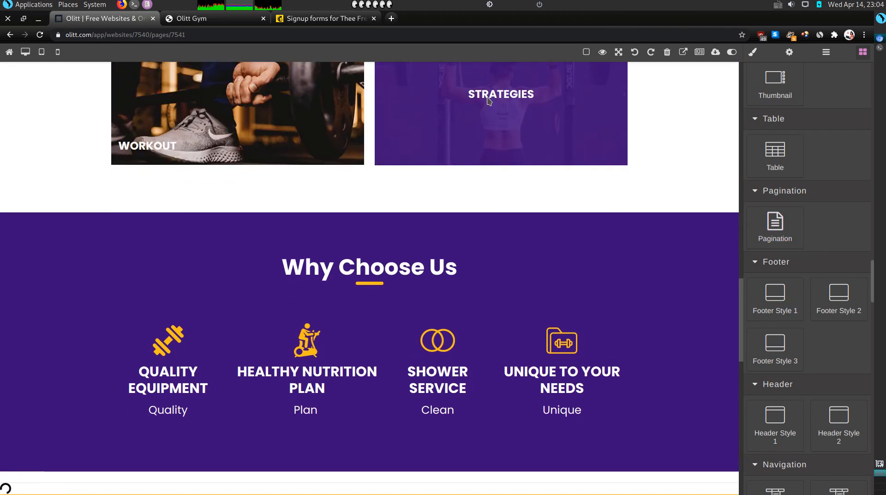
click(41, 37)
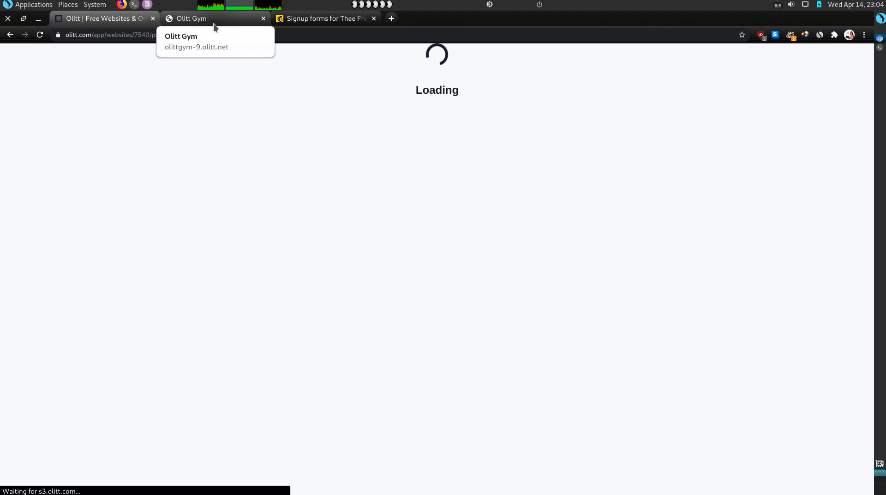
click(216, 23)
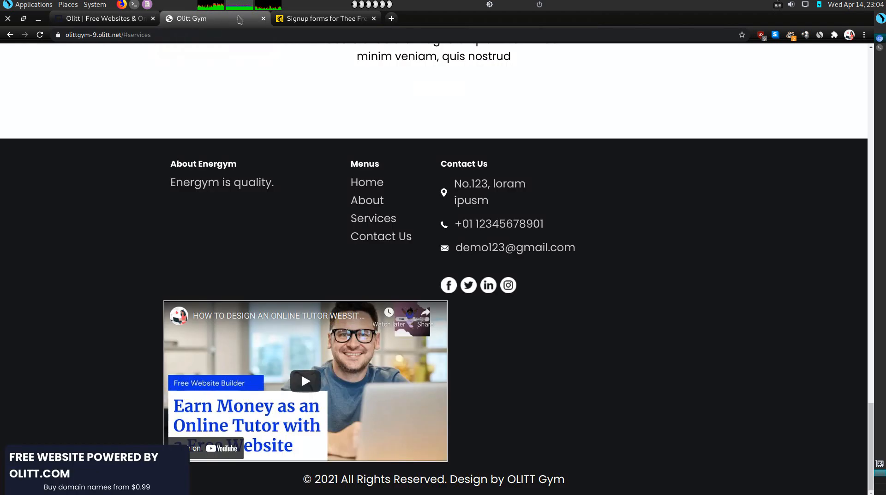
click(264, 19)
click(92, 19)
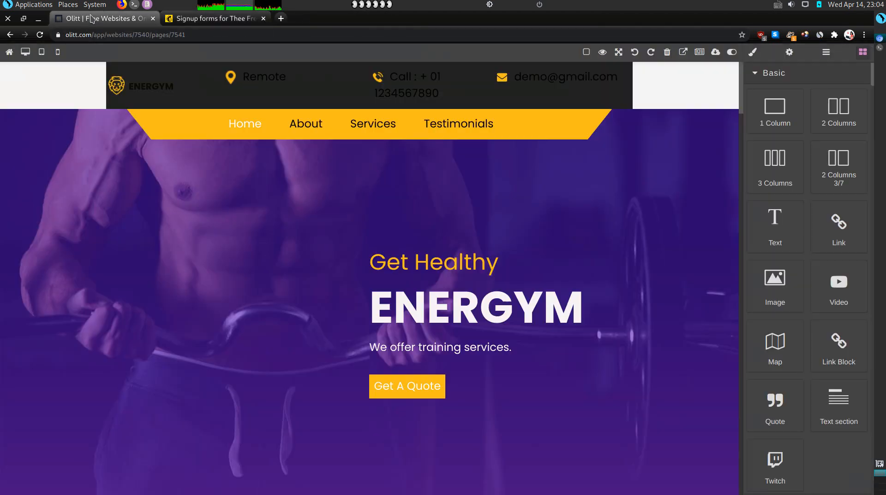
Delete the card overlay with its title and paragraph and the image card's top image below the Why Choose Us section
scroll(330, 364, down, 20)
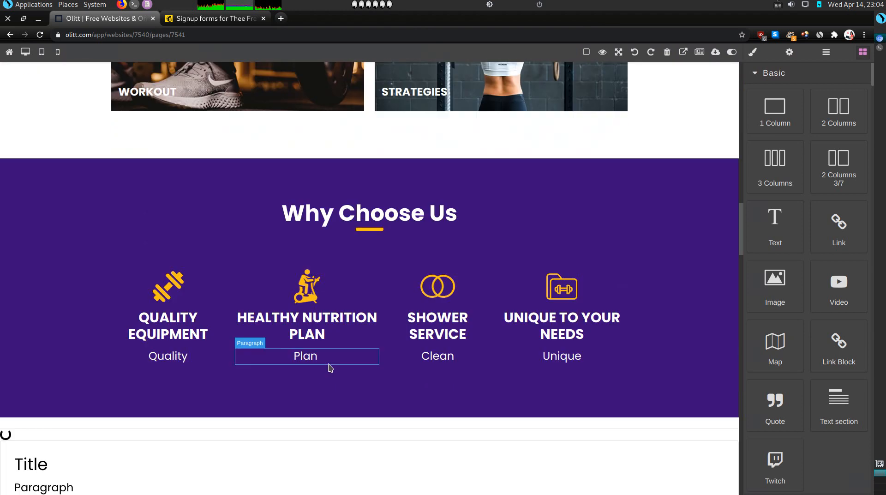
scroll(329, 364, up, 5)
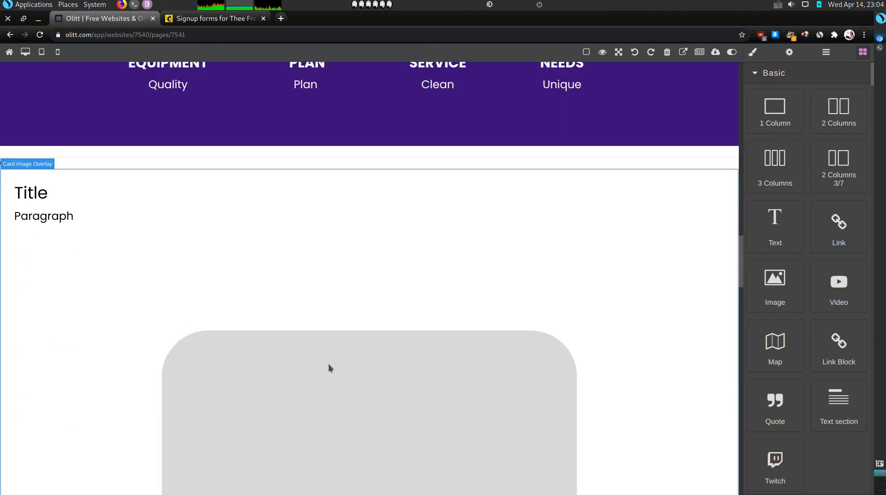
click(182, 233)
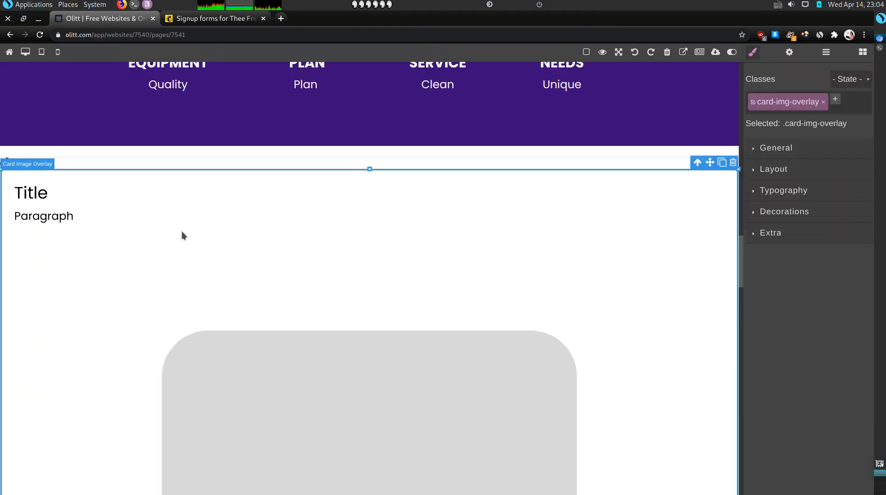
click(734, 161)
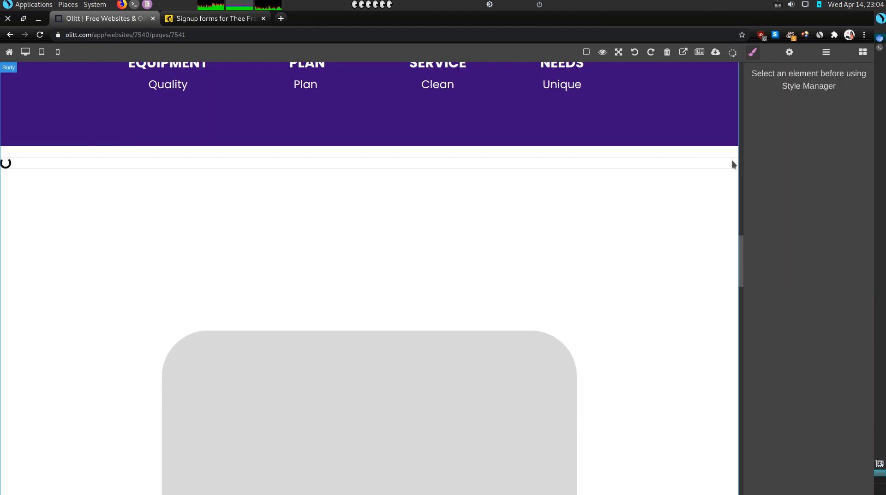
click(713, 203)
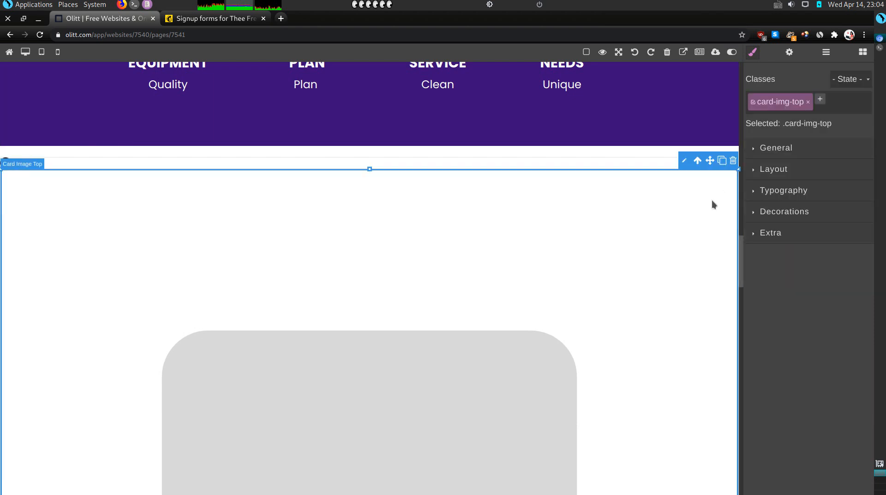
click(733, 160)
Delete the card title and the rest of the card body with subtitle, text and links above the footer
click(669, 235)
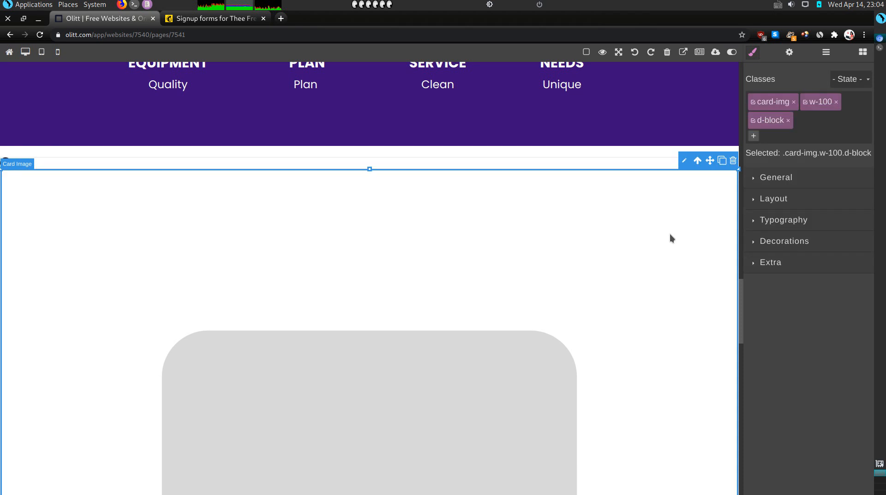
scroll(669, 234, down, 8)
scroll(670, 237, down, 3)
scroll(670, 238, up, 4)
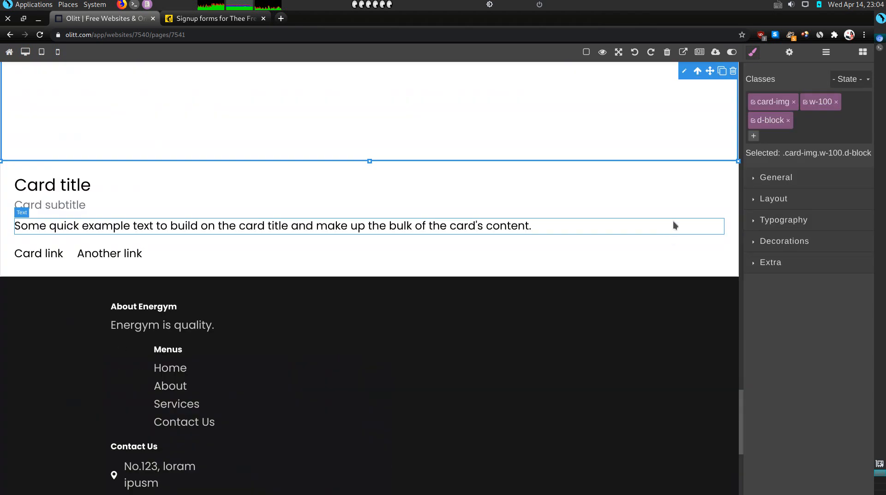
click(714, 181)
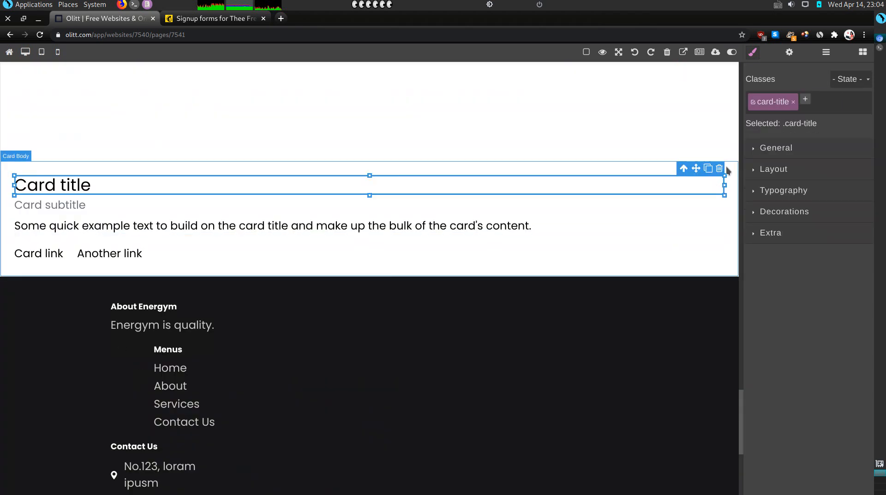
click(719, 168)
click(709, 192)
click(734, 156)
Delete the remaining placeholder card image between the spinner and the footer
scroll(714, 98, up, 5)
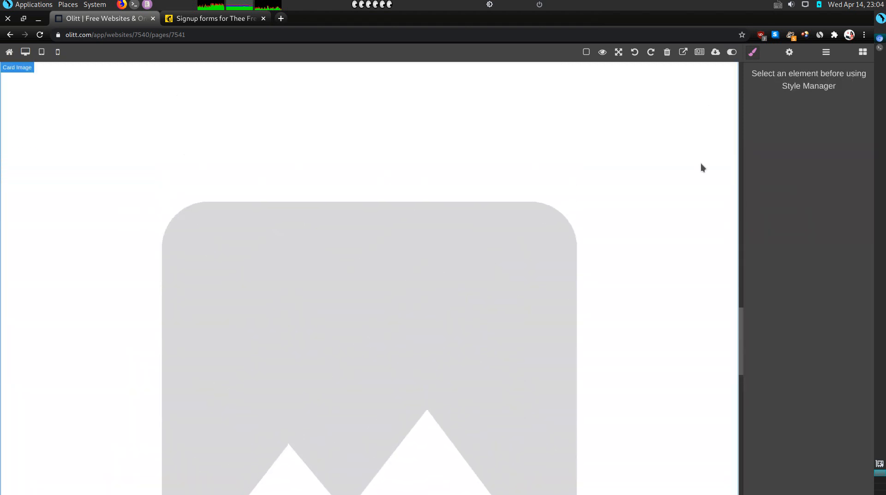
scroll(701, 162, up, 4)
click(588, 228)
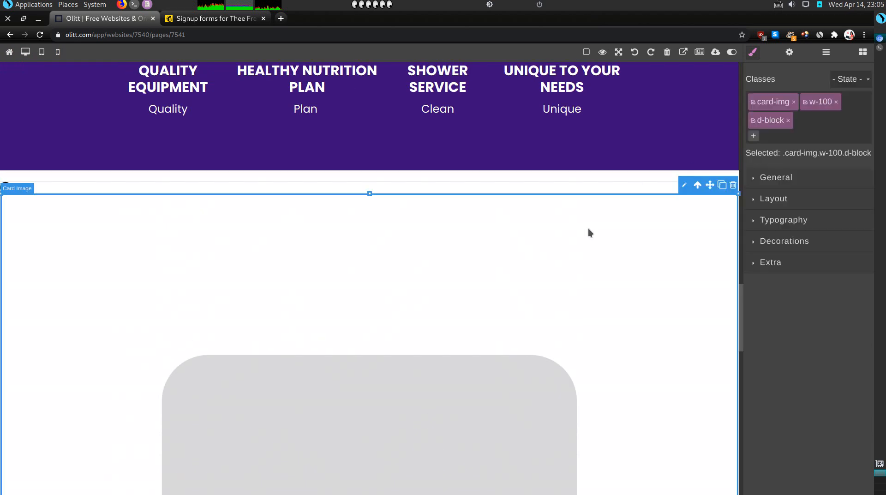
click(734, 186)
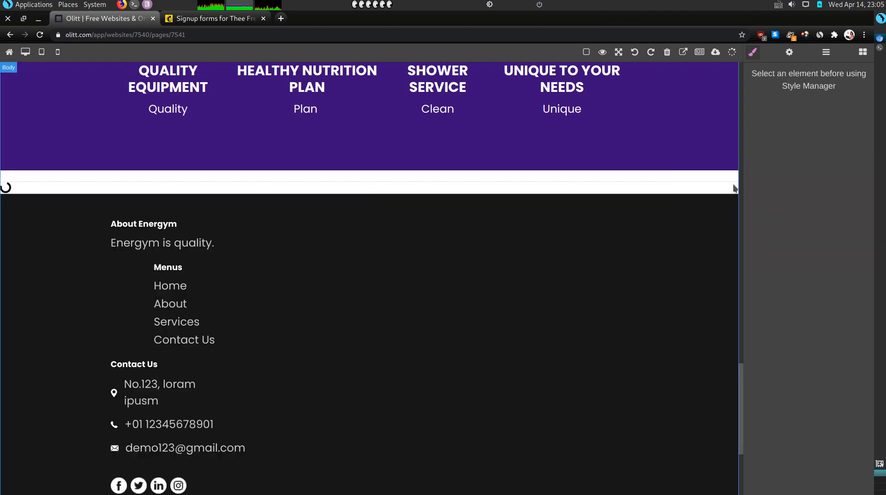
Add a Brands block between the Why Choose Us section and the divider
click(667, 183)
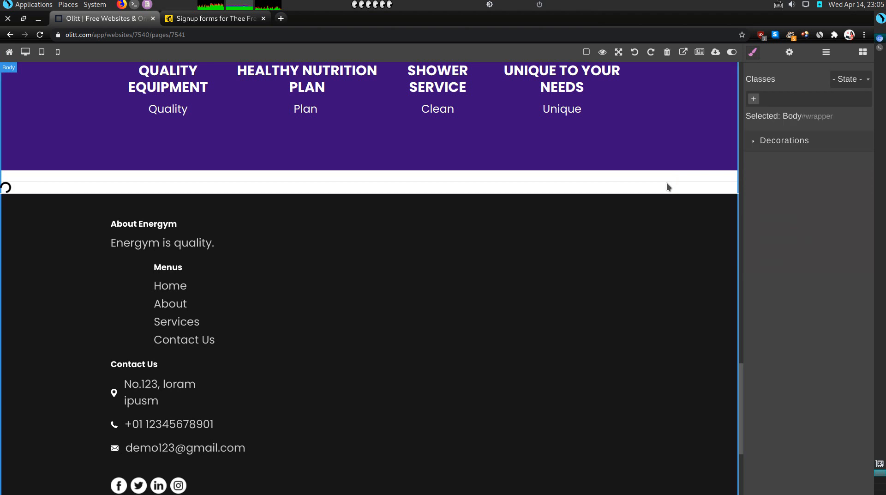
click(862, 52)
scroll(853, 192, down, 6)
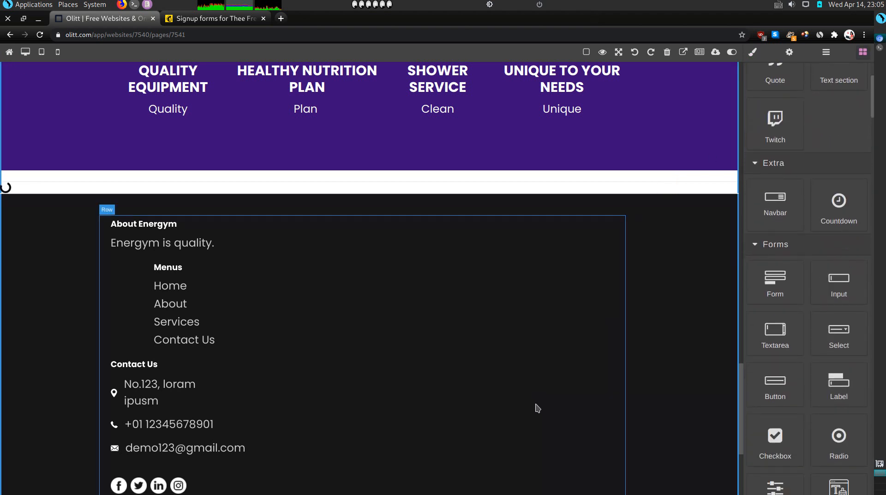
scroll(536, 408, down, 5)
scroll(550, 326, up, 1)
scroll(549, 326, up, 5)
scroll(825, 332, down, 8)
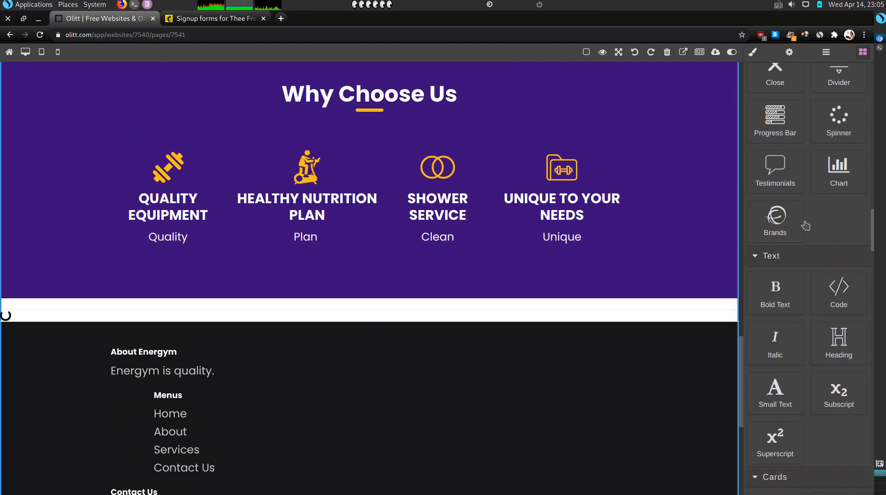
drag(773, 224, 435, 309)
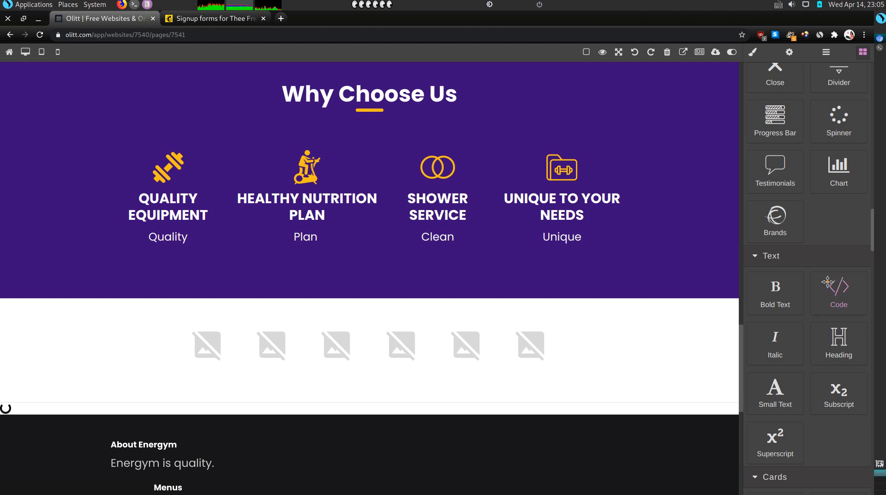
Add a Pagination block between the spinner and the footer and try its page links 2, 3 and 4
scroll(828, 281, down, 5)
scroll(828, 282, down, 6)
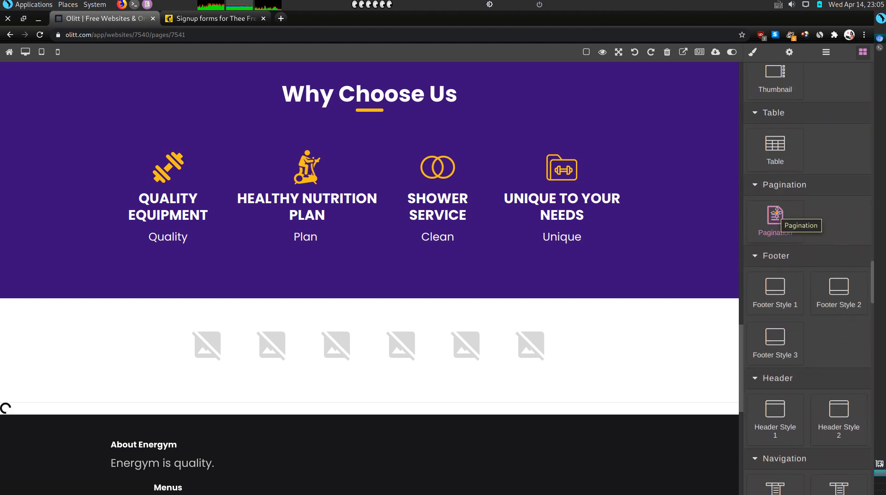
drag(777, 215, 293, 404)
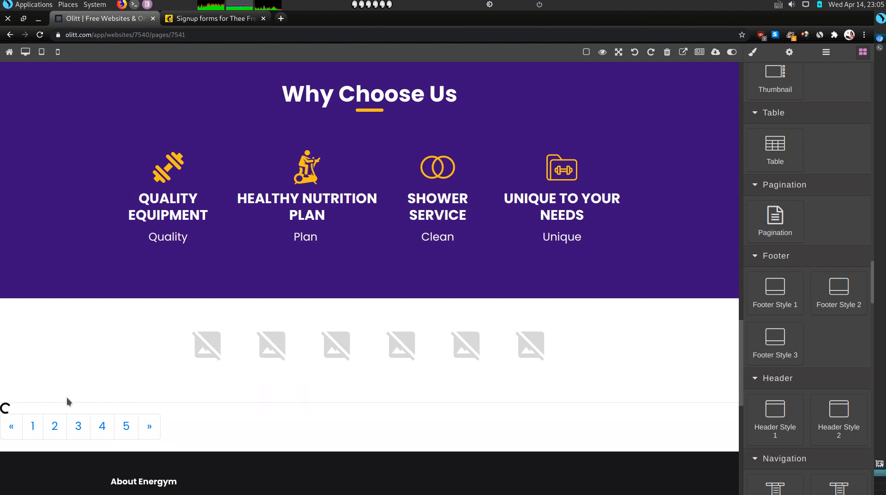
click(53, 433)
click(77, 431)
click(103, 431)
Reload the editor and delete the Brands block with the six placeholder logos below the Why Choose Us section
click(40, 36)
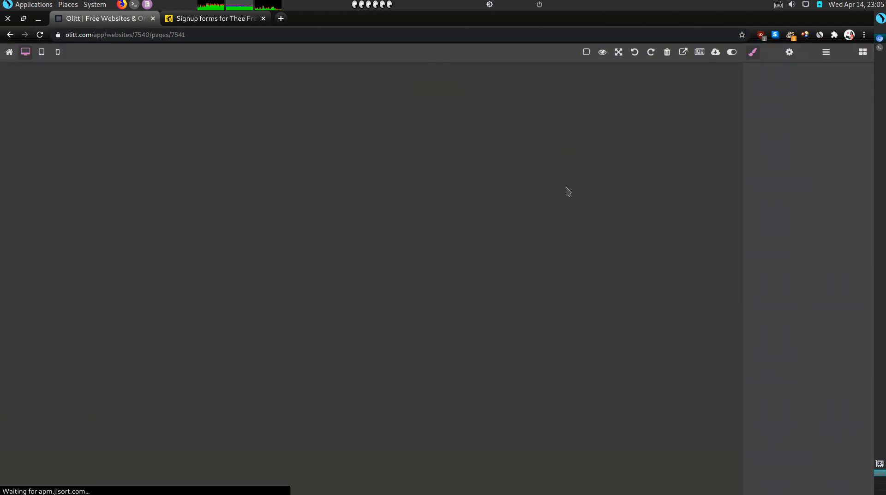
scroll(375, 437, down, 20)
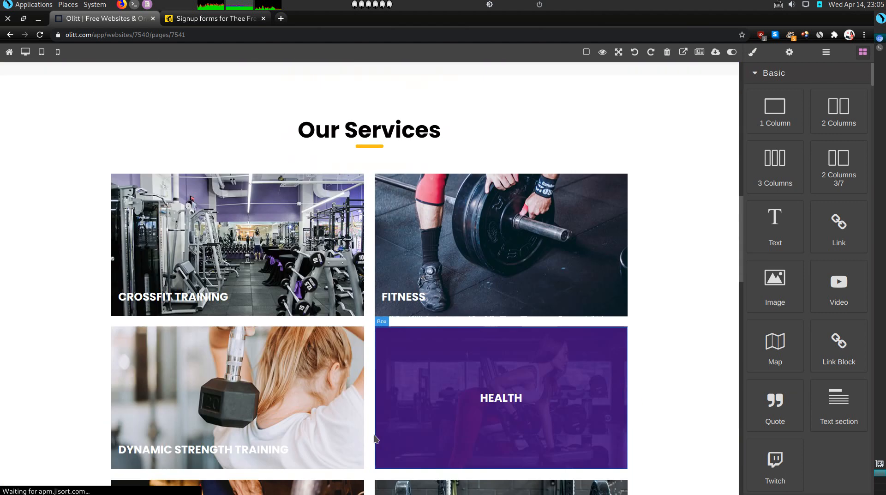
scroll(376, 439, up, 5)
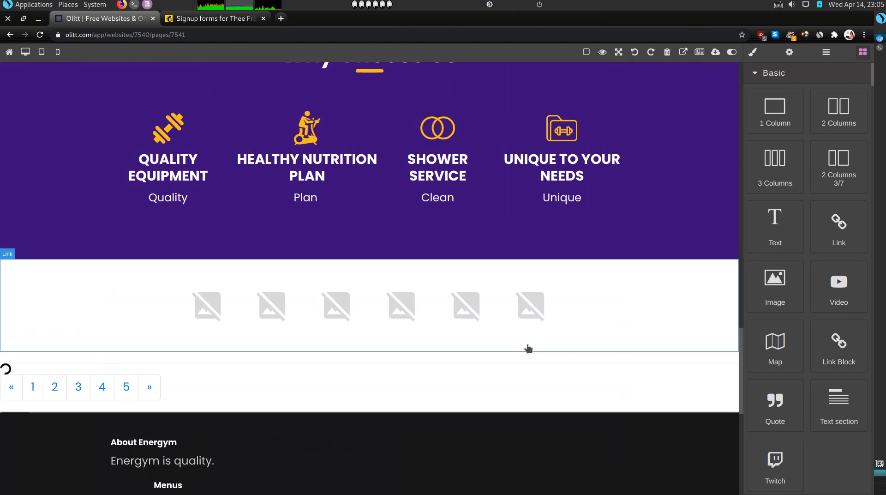
click(595, 355)
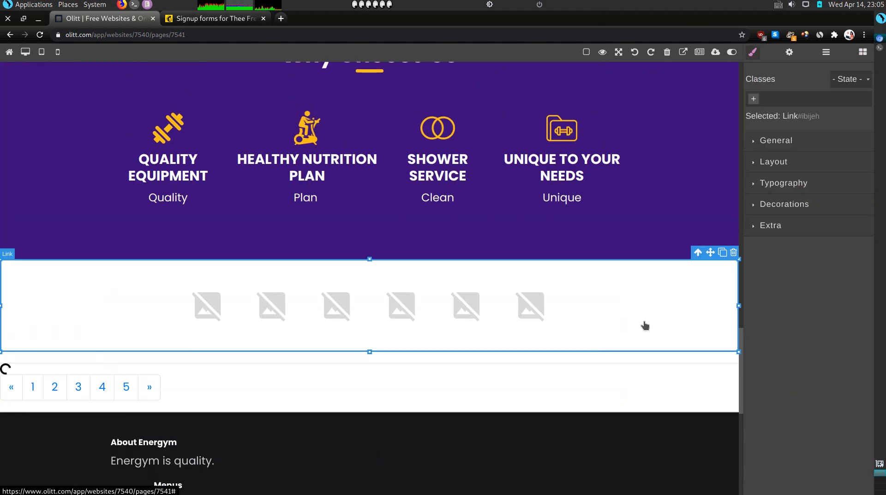
click(734, 252)
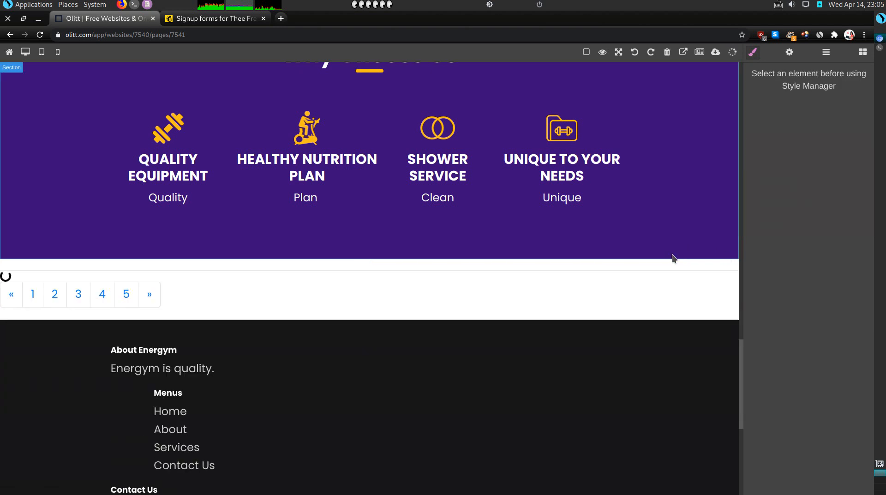
Select the whole pagination bar above the footer and delete it
click(650, 280)
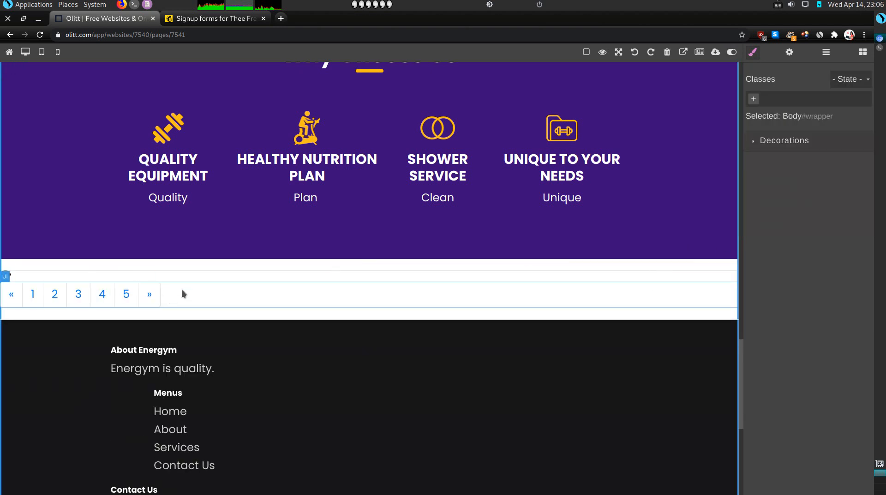
click(182, 290)
scroll(323, 231, up, 1)
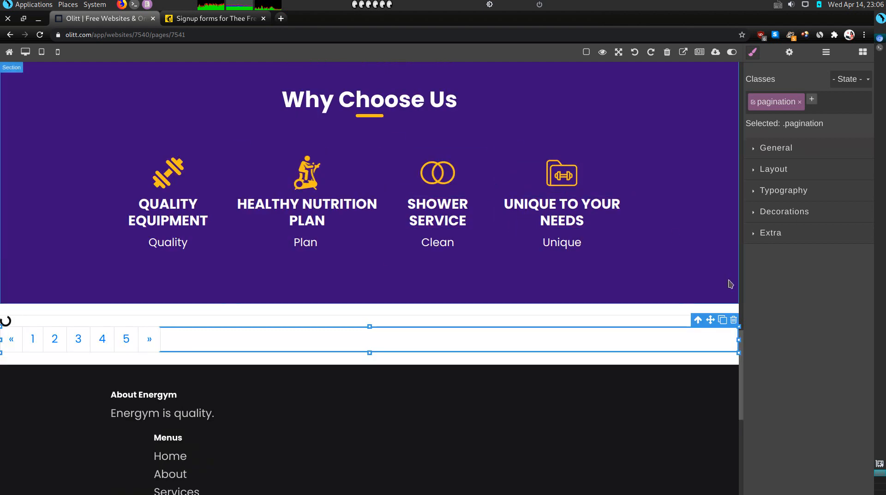
click(734, 320)
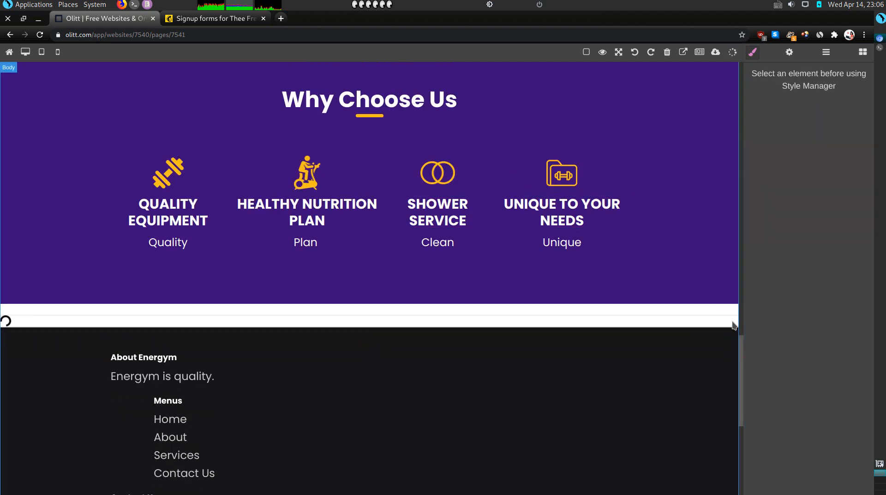
Delete the divider line and the spinner between the Why Choose Us section and the footer
click(68, 315)
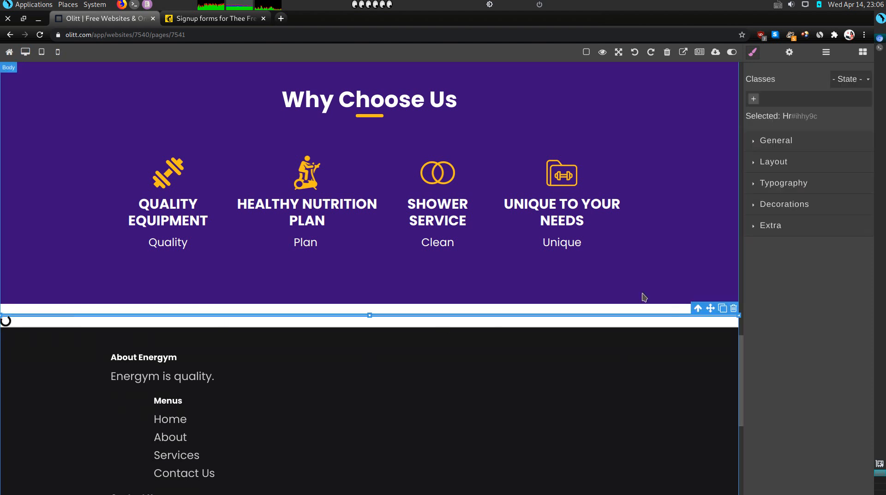
click(734, 309)
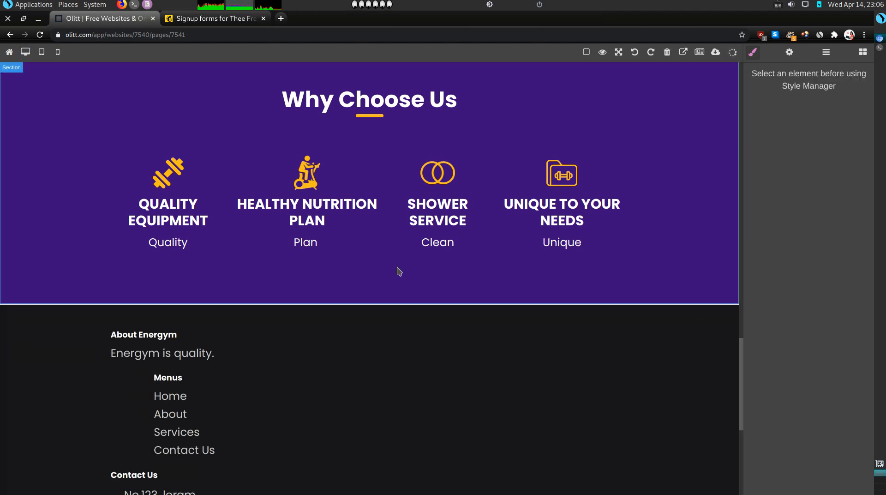
Look through the ready-made blocks from Basic to Media and Features, comparing the Footer styles with the page's existing footer
click(861, 55)
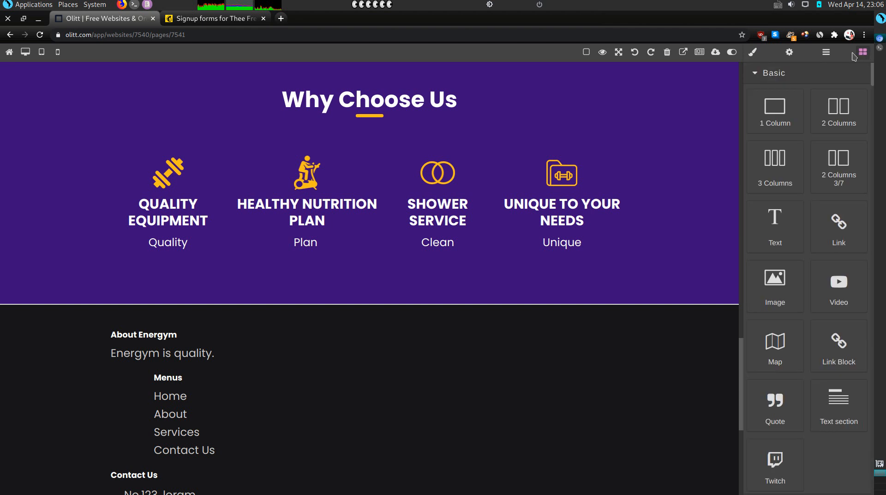
scroll(817, 334, down, 10)
scroll(818, 331, down, 20)
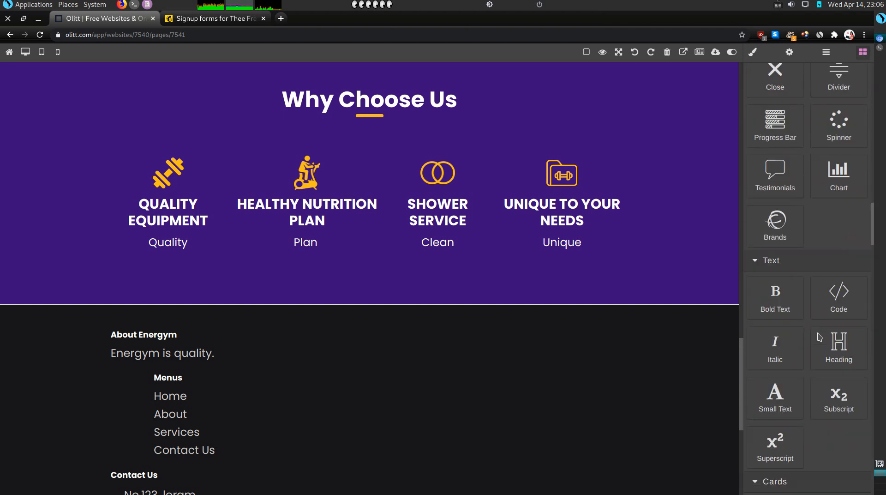
scroll(819, 338, up, 4)
scroll(816, 357, down, 2)
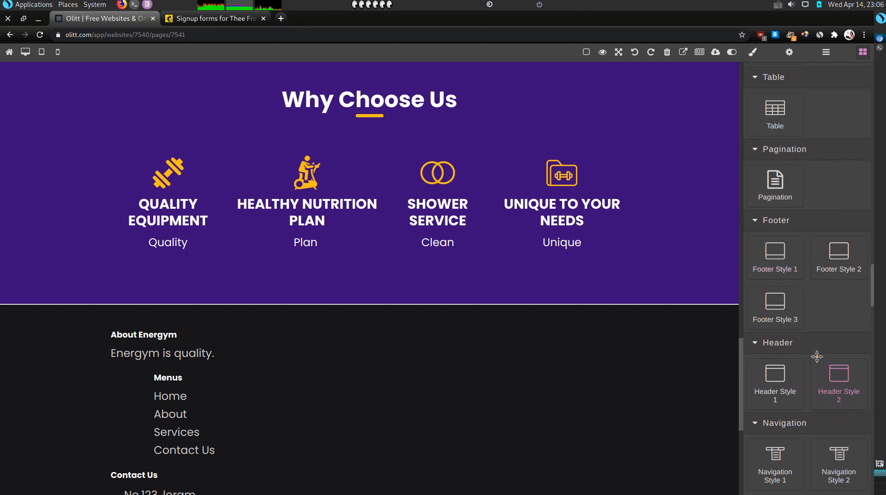
scroll(614, 369, down, 7)
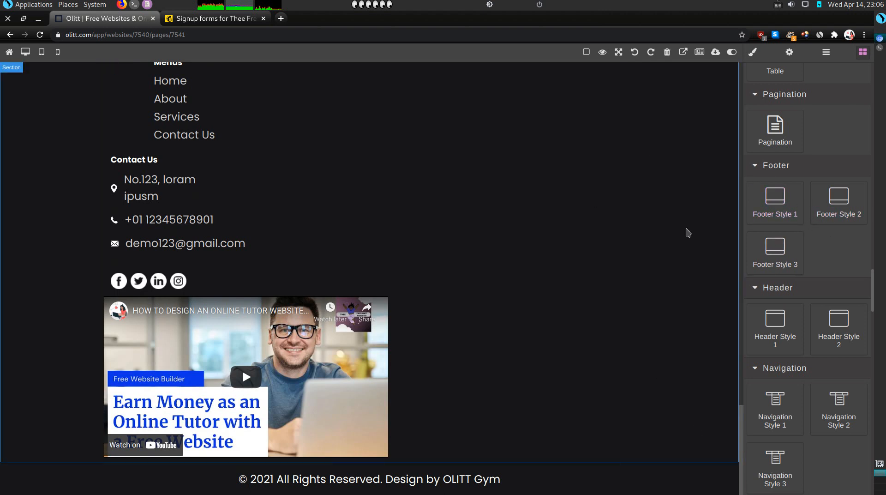
scroll(762, 249, down, 2)
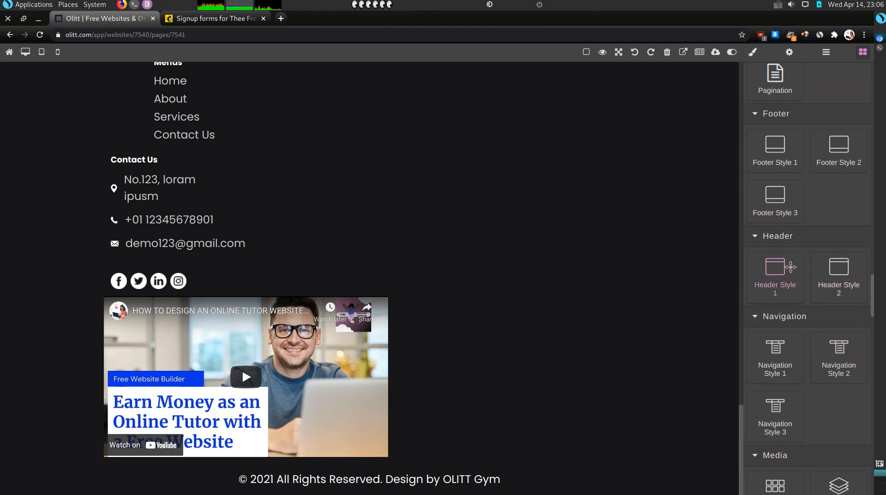
scroll(785, 432, down, 2)
scroll(787, 439, down, 4)
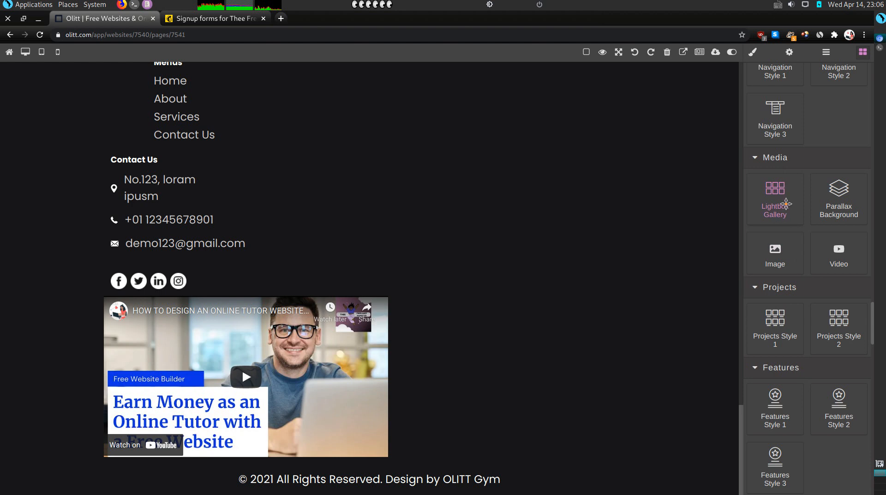
Add a Lightbox Gallery block between the training photos and the Why Choose Us section and review its images
scroll(563, 290, up, 7)
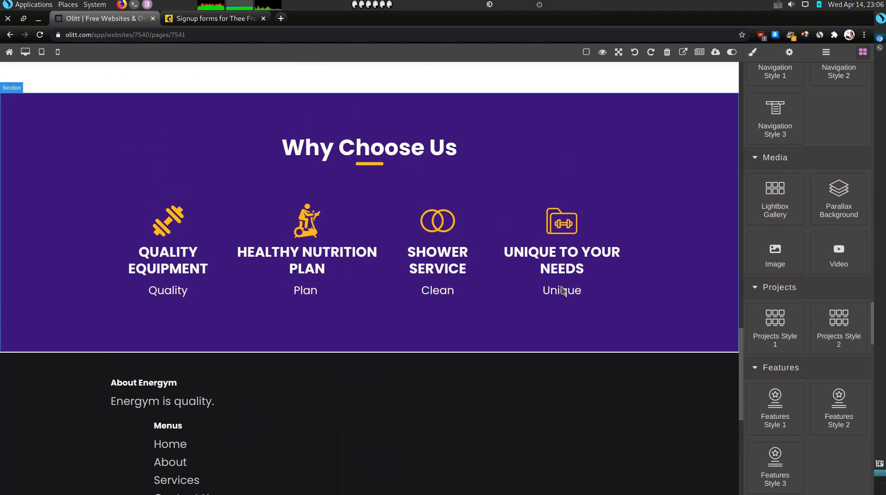
scroll(562, 289, up, 8)
scroll(560, 286, down, 4)
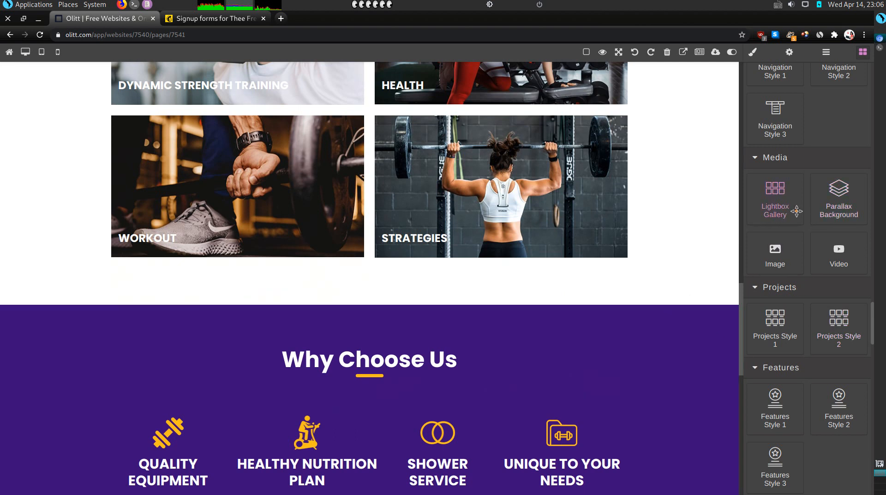
drag(796, 208, 432, 289)
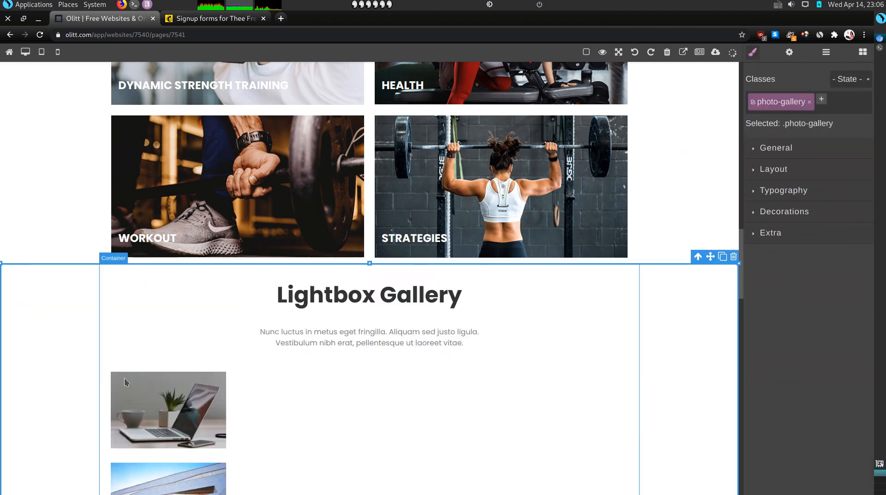
scroll(362, 374, down, 5)
scroll(362, 374, down, 12)
scroll(362, 374, up, 9)
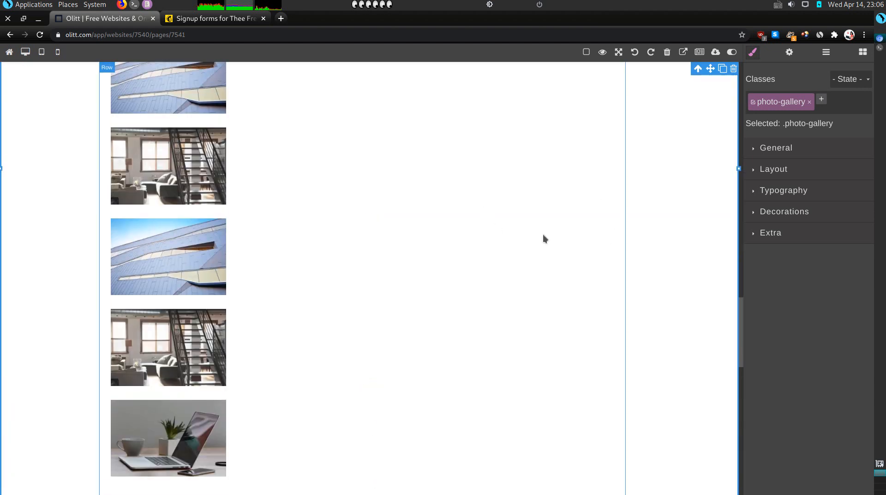
Delete the whole Lightbox Gallery section above Why Choose Us
scroll(539, 237, up, 8)
scroll(539, 236, up, 1)
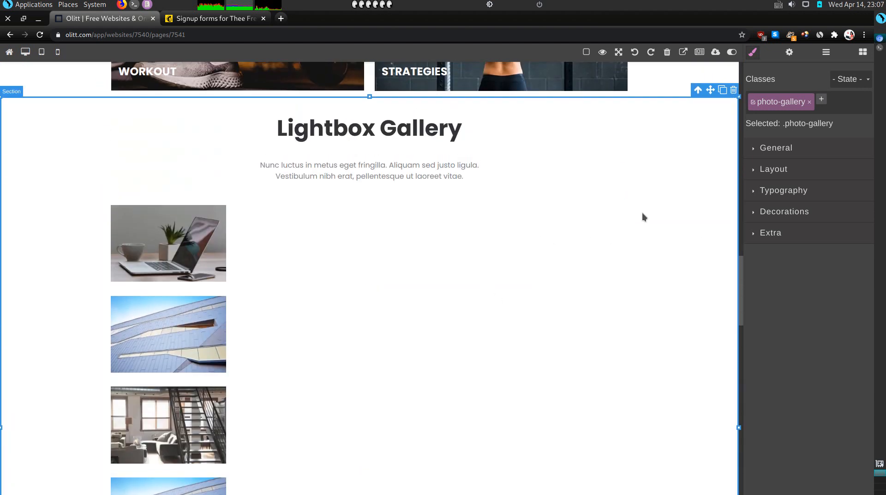
click(734, 91)
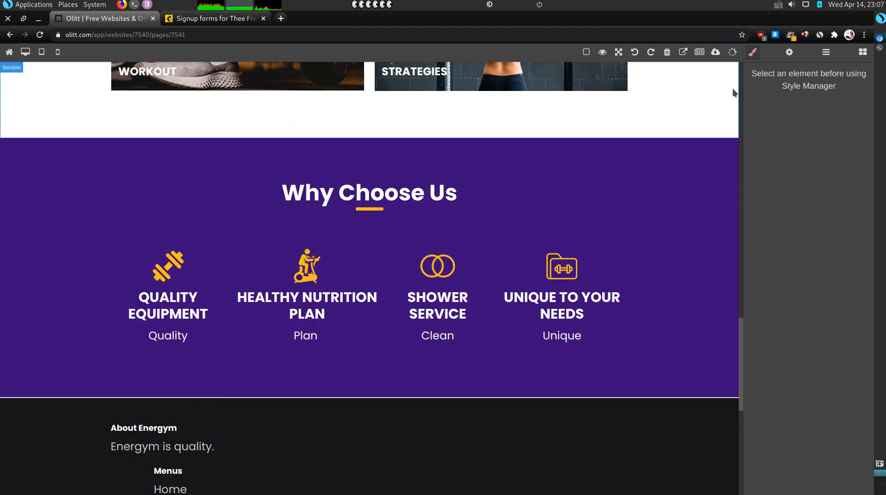
Add a Features Style 1 block between the training photos and the Why Choose Us section and review its entries
click(683, 151)
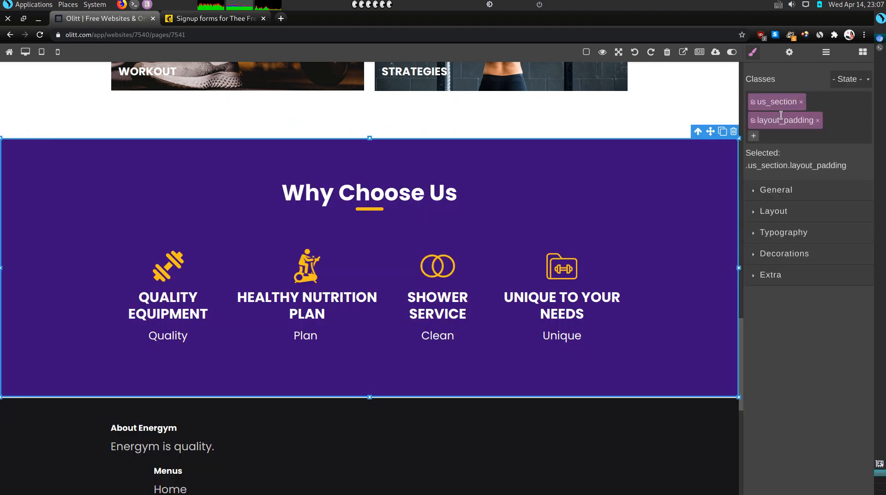
click(863, 53)
scroll(854, 369, down, 15)
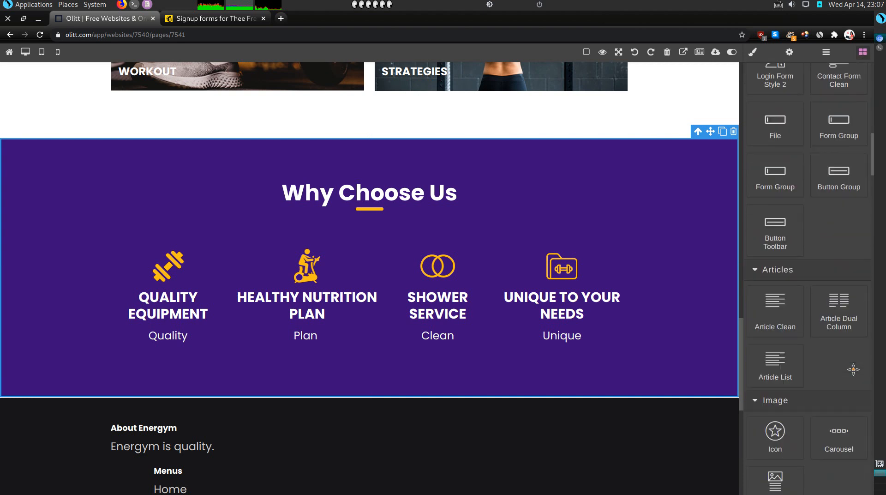
scroll(854, 369, down, 10)
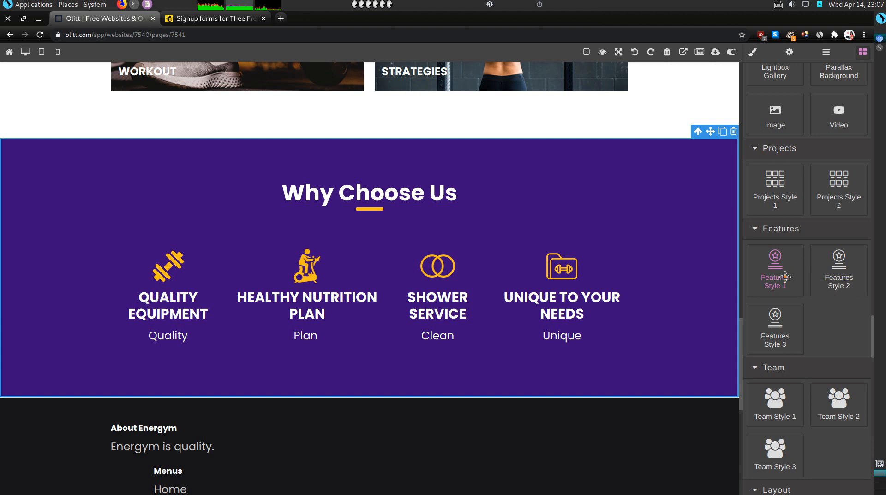
drag(785, 273, 423, 127)
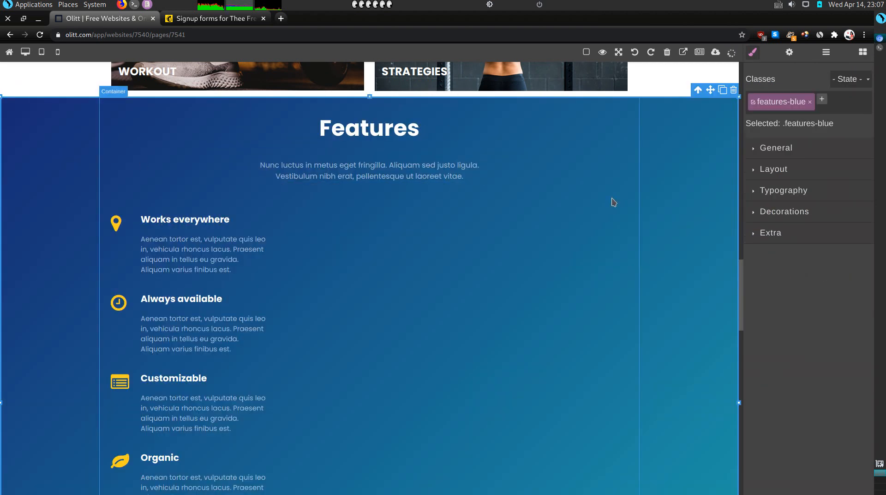
scroll(580, 381, down, 2)
scroll(580, 381, down, 6)
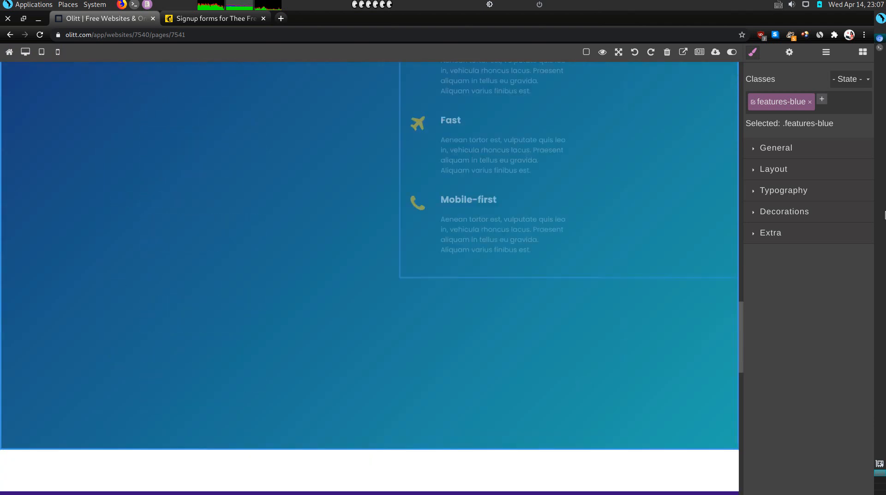
Select the entire blue Features section, not just its inner row or container, and delete it
click(544, 401)
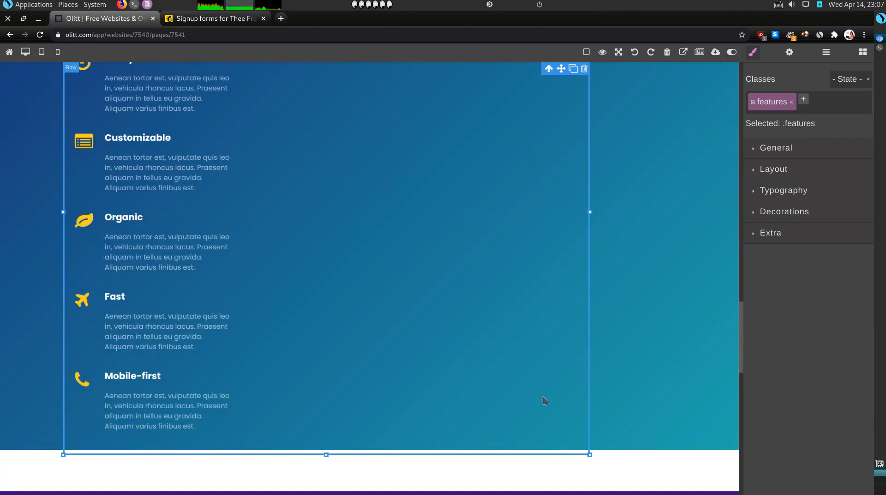
scroll(580, 386, up, 2)
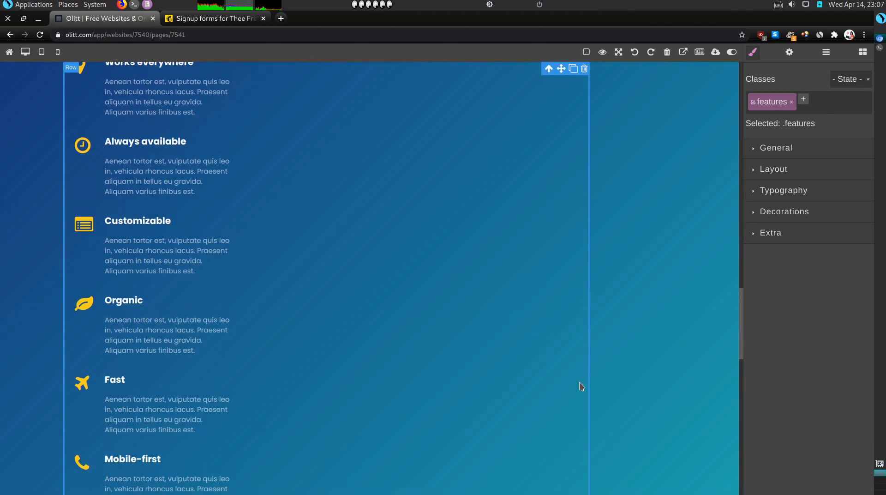
click(631, 376)
scroll(631, 377, up, 3)
scroll(642, 379, up, 3)
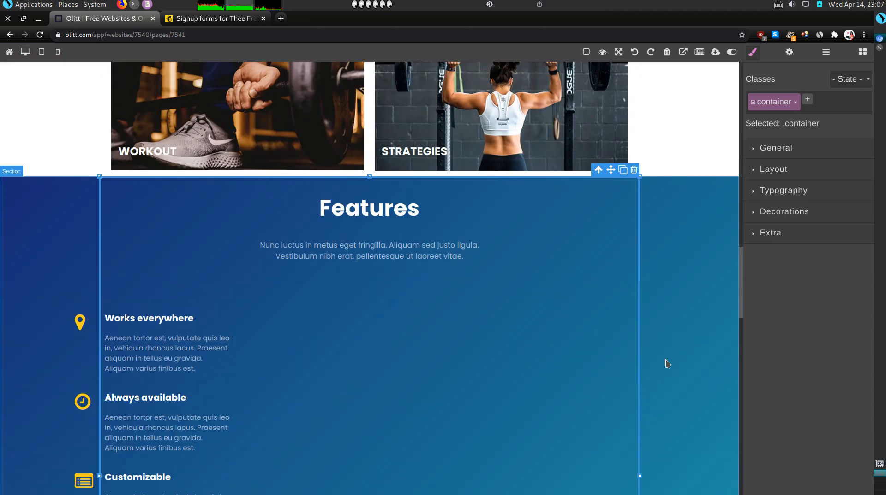
click(687, 344)
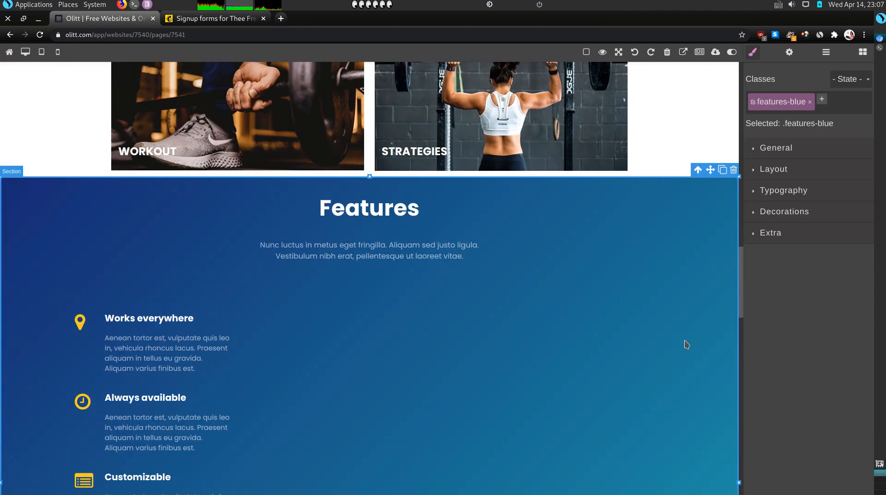
click(734, 170)
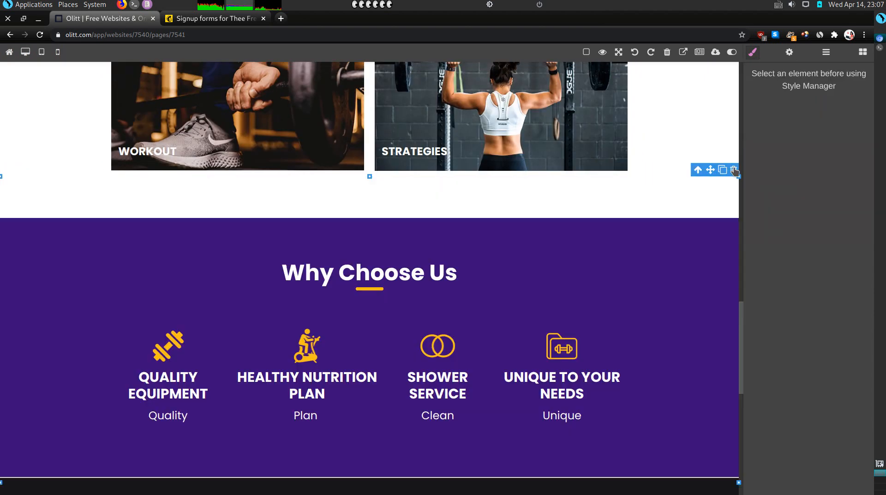
Add a Team Style 3 block between the training photos and the Why Choose Us section and review its member photos
click(863, 52)
scroll(820, 415, down, 15)
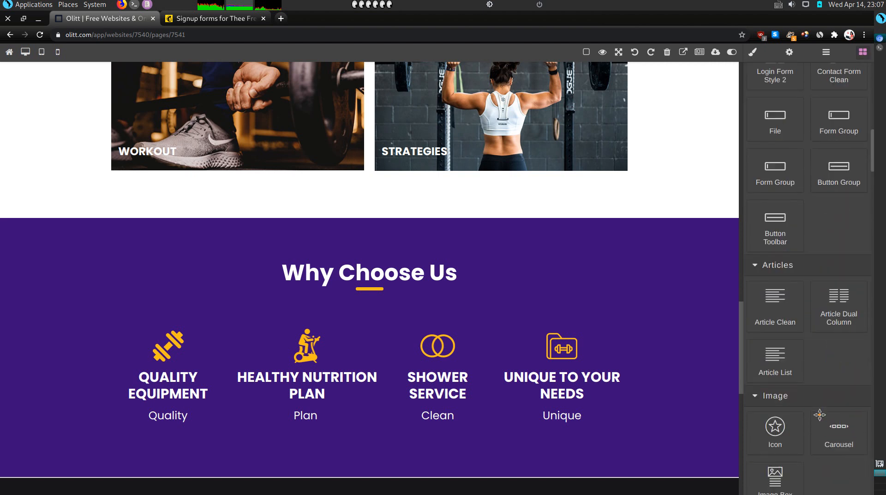
scroll(820, 415, down, 7)
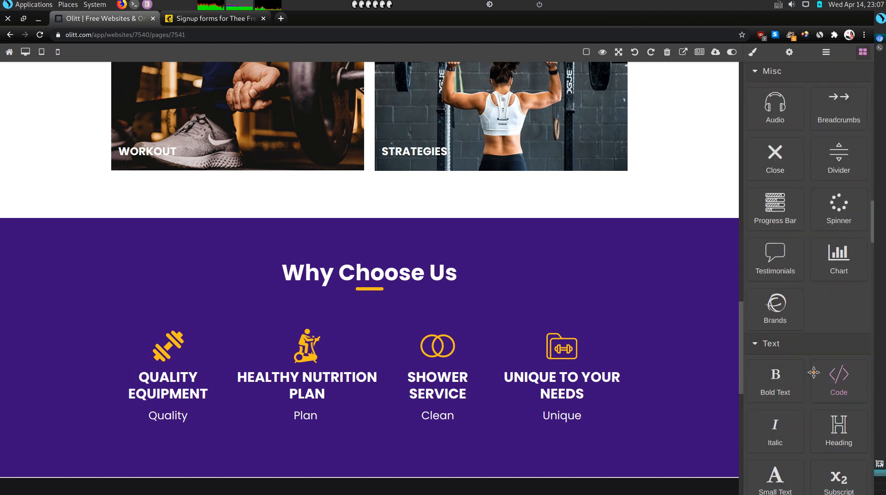
scroll(814, 372, down, 20)
scroll(816, 372, down, 7)
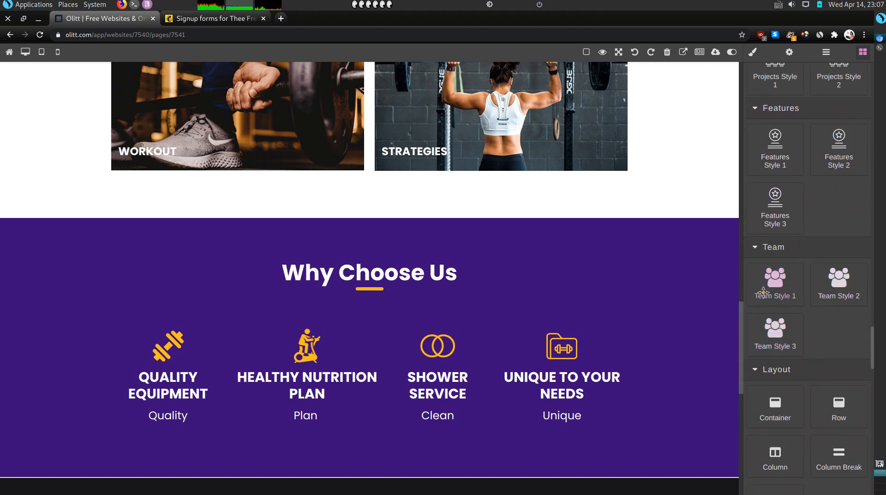
drag(776, 328, 441, 199)
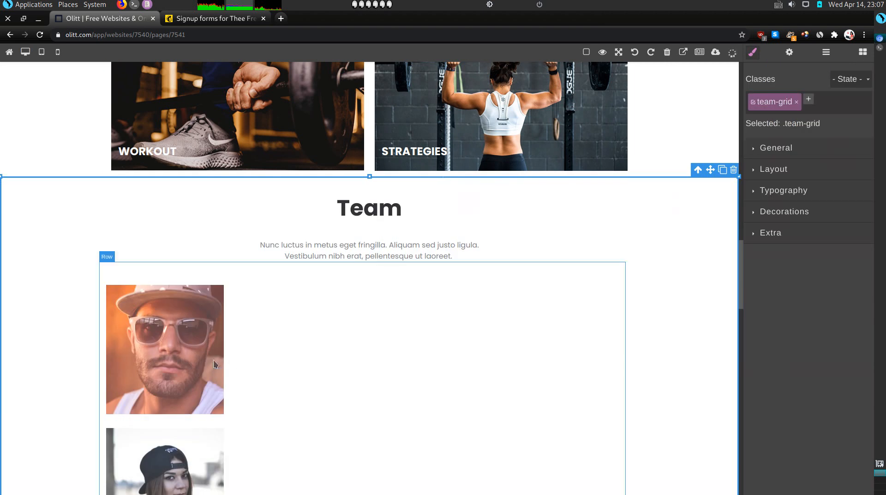
scroll(382, 380, down, 12)
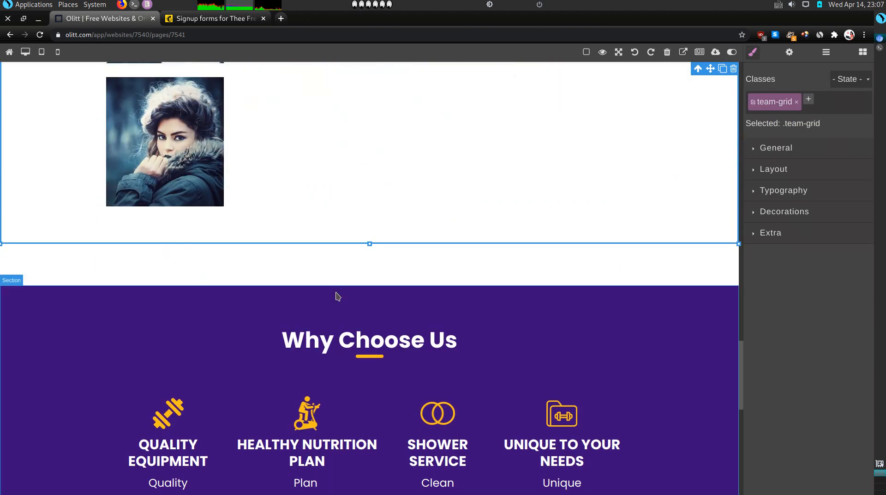
Inspect the last team member's card by selecting its overlay, its name heading and the row holding the members
click(202, 186)
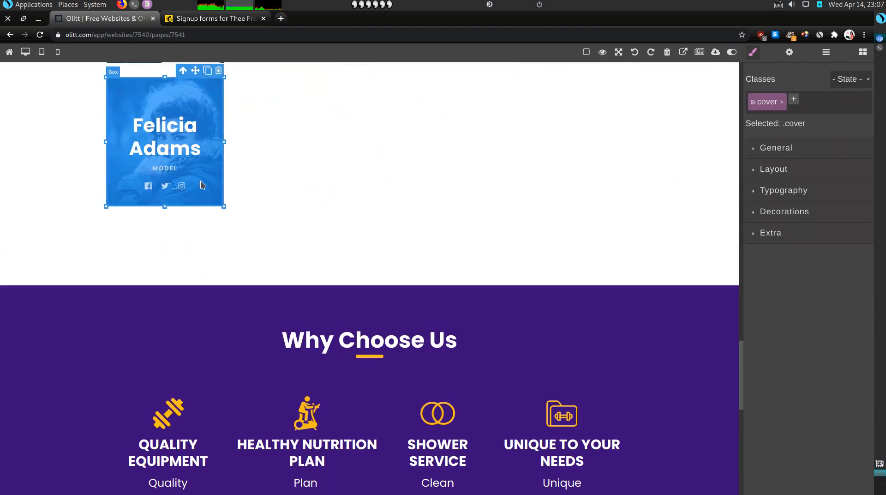
click(169, 130)
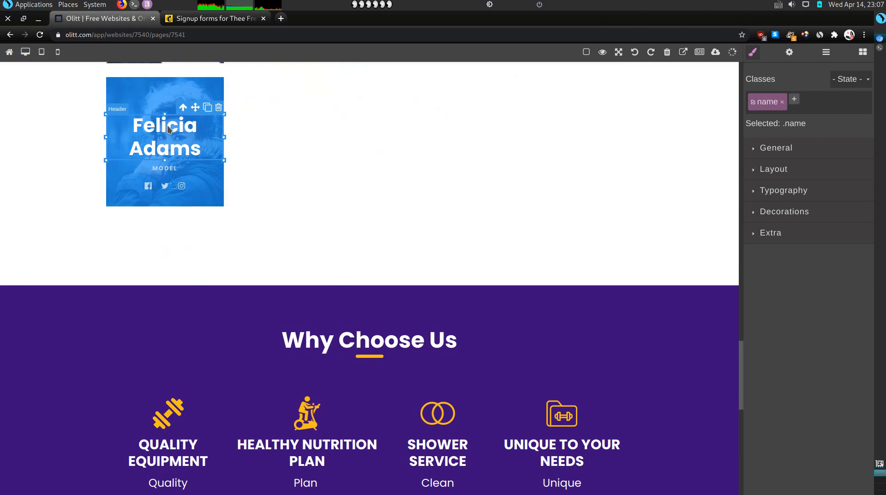
scroll(191, 134, up, 1)
right_click(197, 133)
click(444, 156)
Select the whole Team section above Why Choose Us and delete it
scroll(445, 156, up, 5)
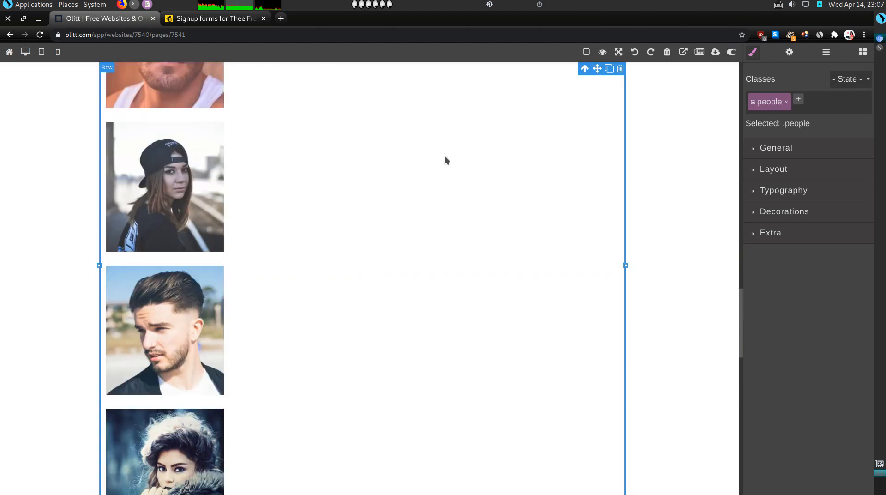
scroll(445, 156, up, 8)
click(682, 304)
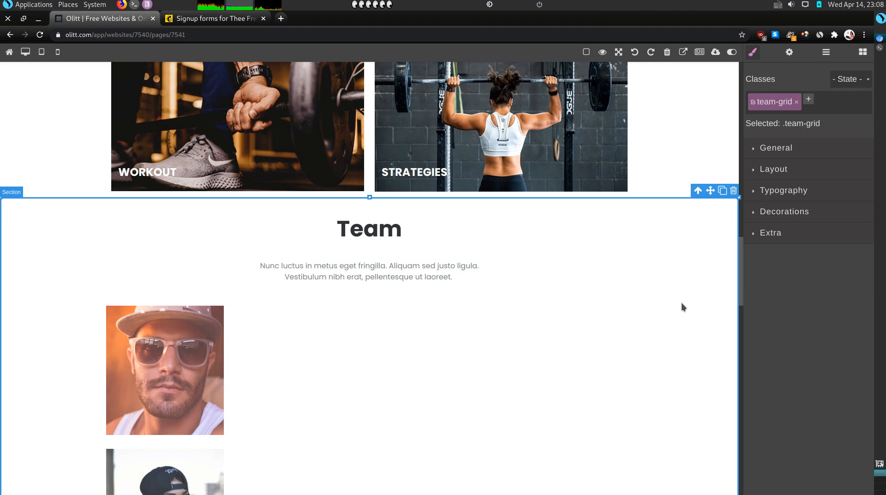
click(733, 191)
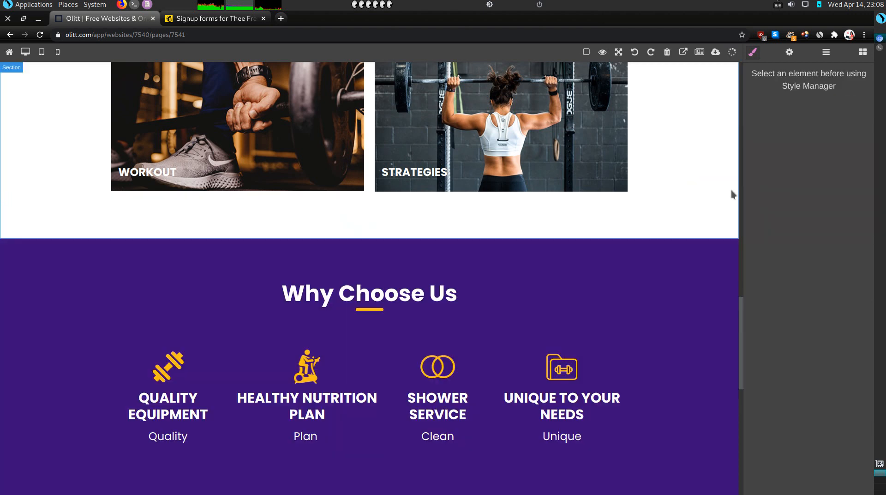
Find the Google Analytics block in the block library and add it between the Why Choose Us section and the footer
click(863, 52)
scroll(816, 444, down, 15)
scroll(816, 448, down, 20)
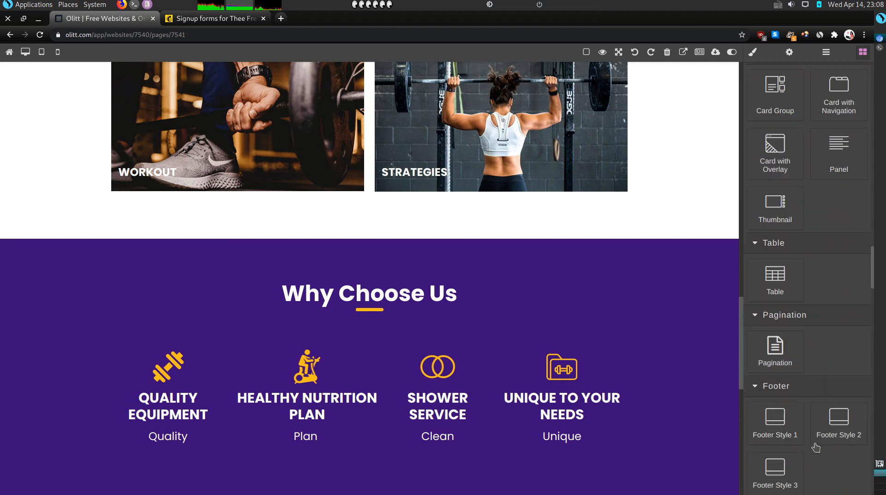
scroll(816, 447, down, 1)
scroll(816, 443, up, 5)
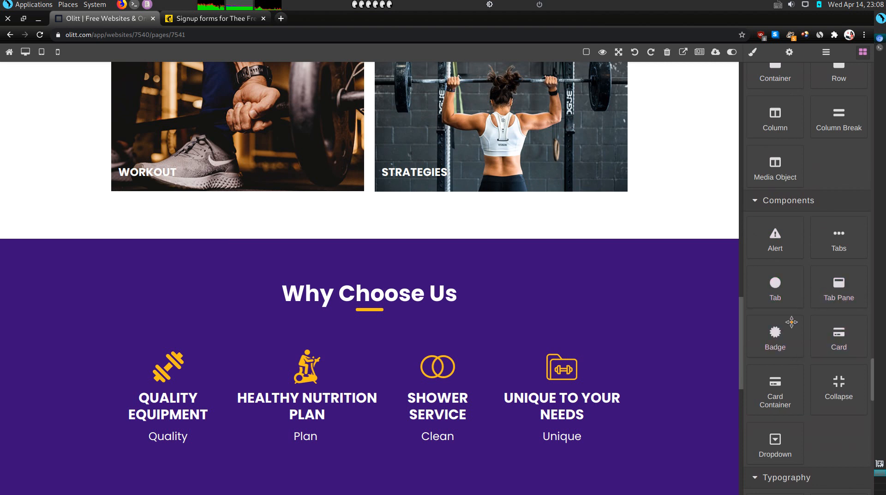
scroll(792, 366, down, 5)
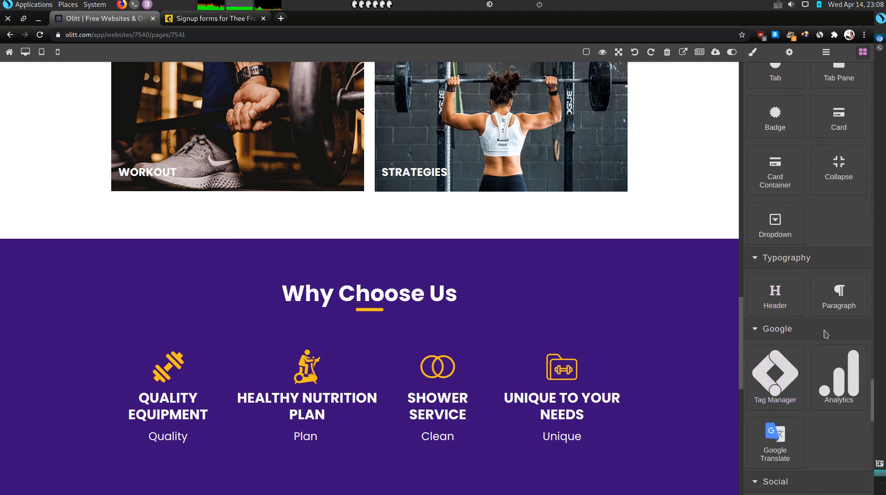
scroll(821, 322, down, 3)
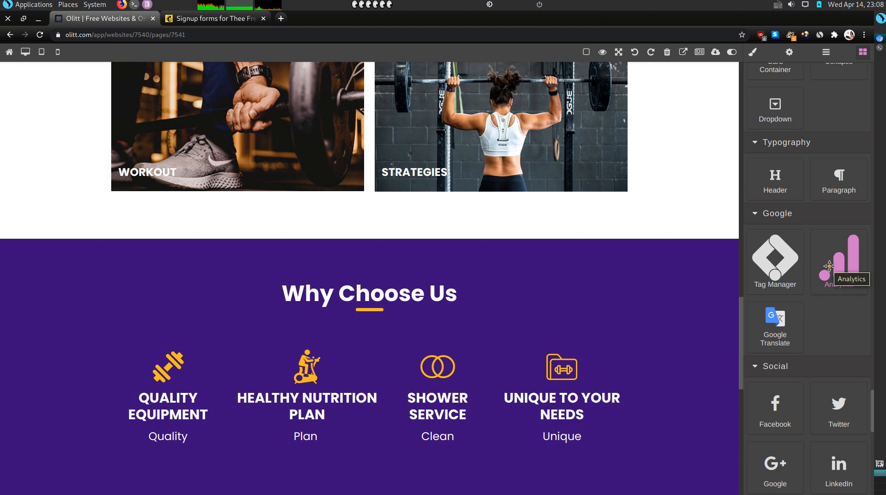
drag(829, 266, 855, 275)
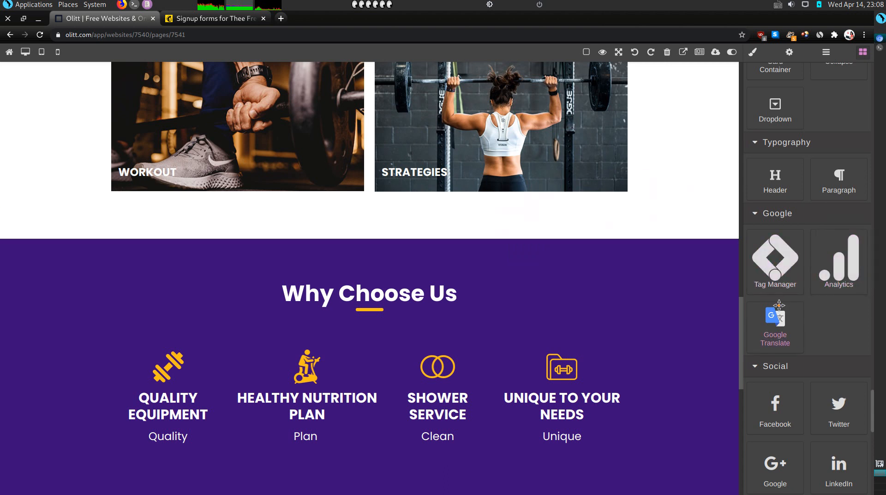
scroll(576, 390, down, 10)
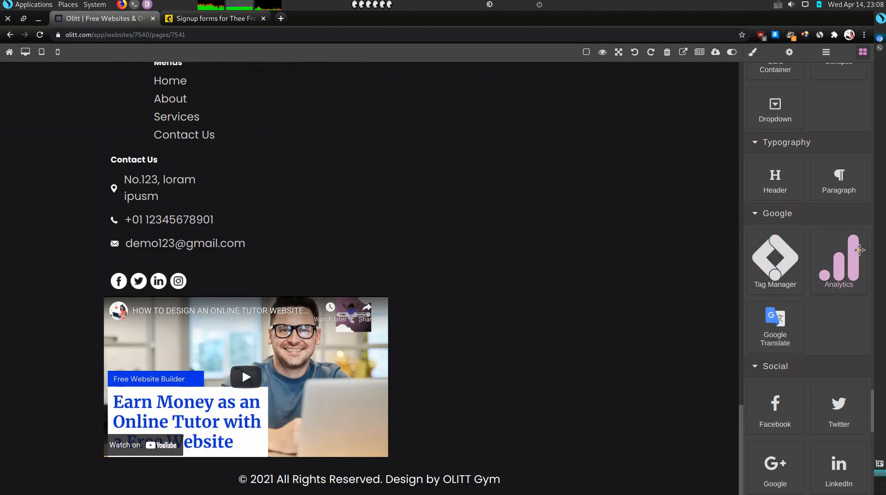
drag(858, 257, 414, 187)
scroll(432, 174, up, 5)
Open the Analytics placeholder's component settings with its Tracking Id field, and delete the block from the page
right_click(434, 173)
click(361, 206)
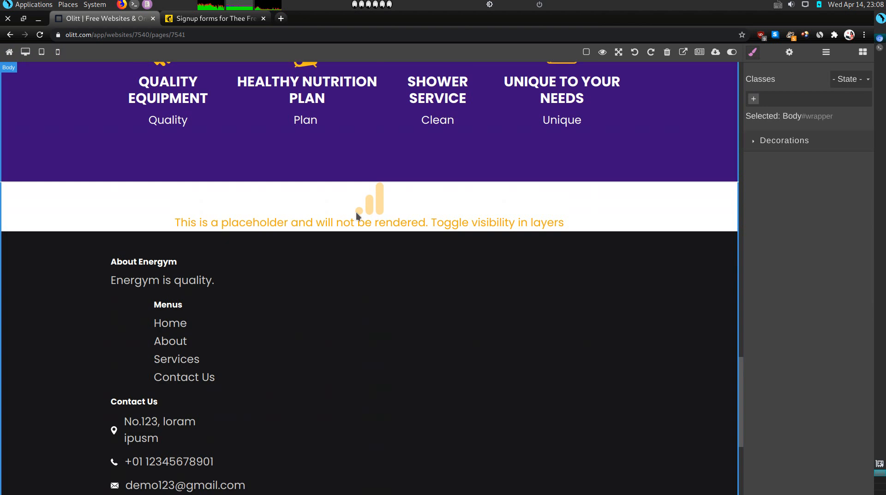
click(789, 53)
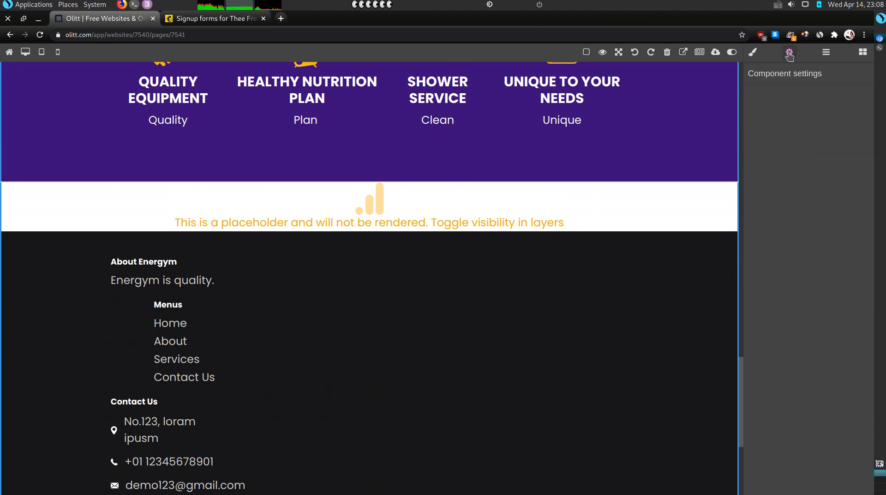
click(605, 204)
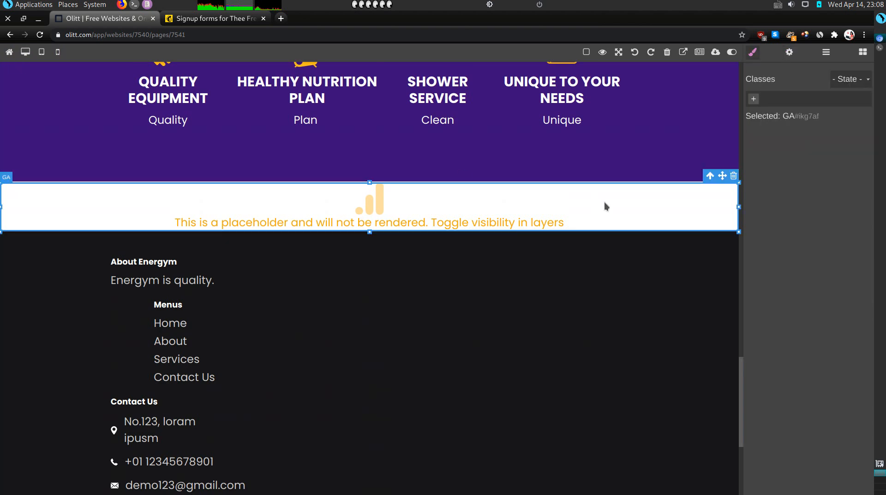
click(791, 54)
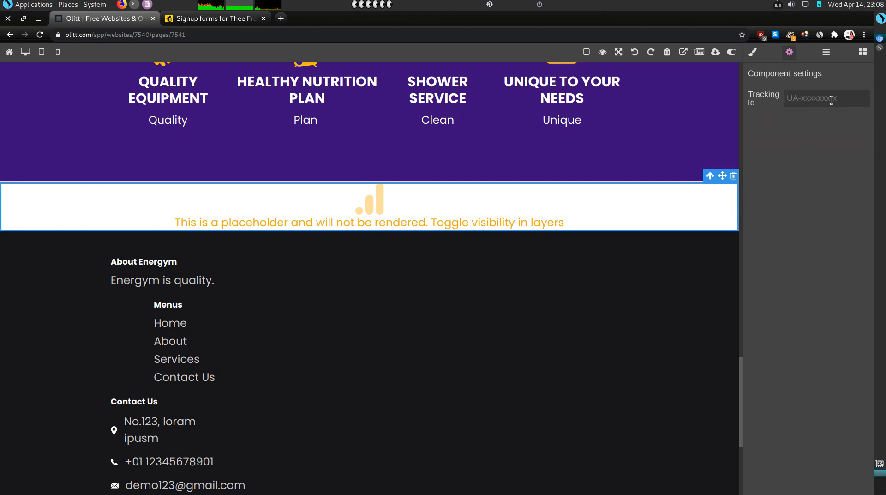
click(733, 175)
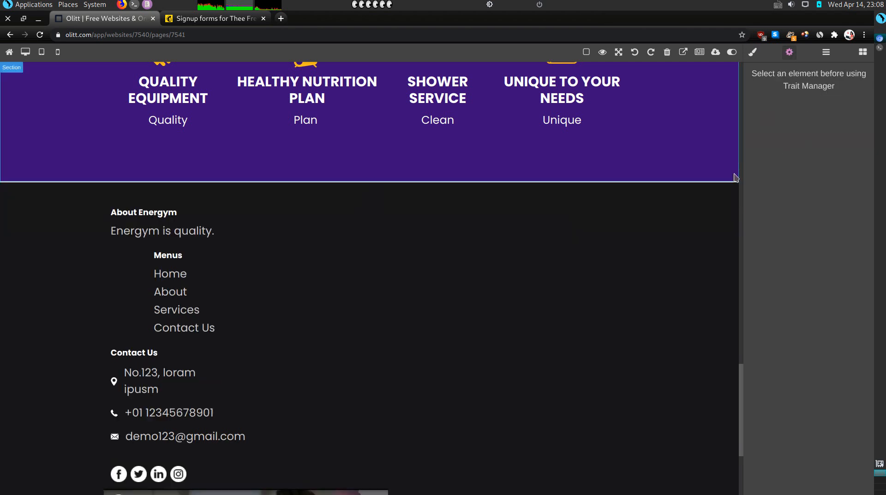
Review the MailChimp, Product, Integrations, Google and Social blocks in the library and the existing social icons in the footer
click(863, 53)
scroll(859, 422, down, 15)
scroll(861, 422, down, 15)
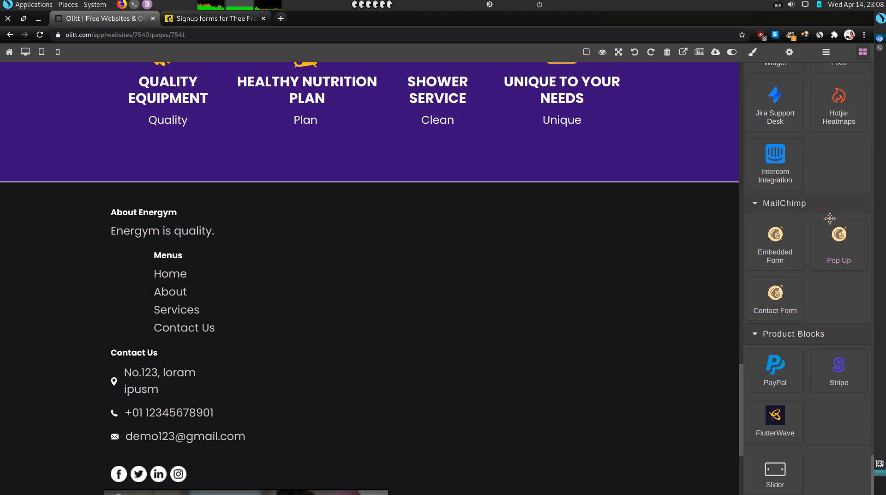
scroll(804, 214, up, 12)
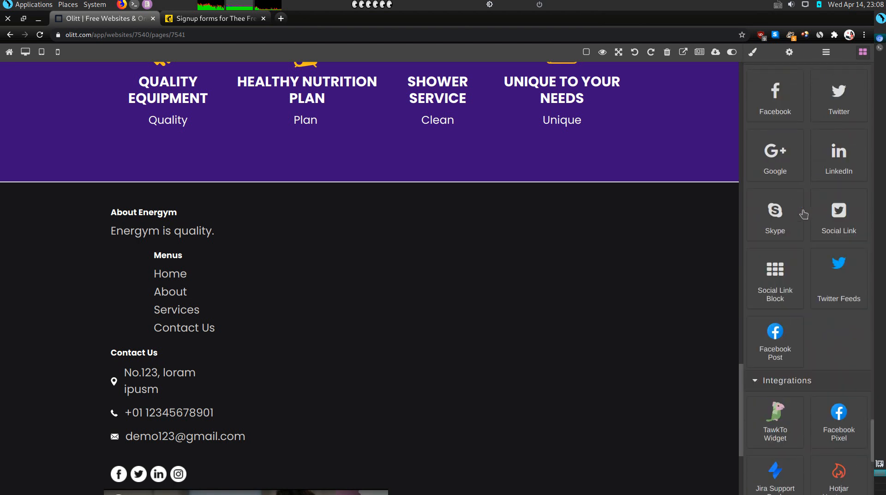
scroll(793, 257, up, 5)
scroll(793, 257, down, 5)
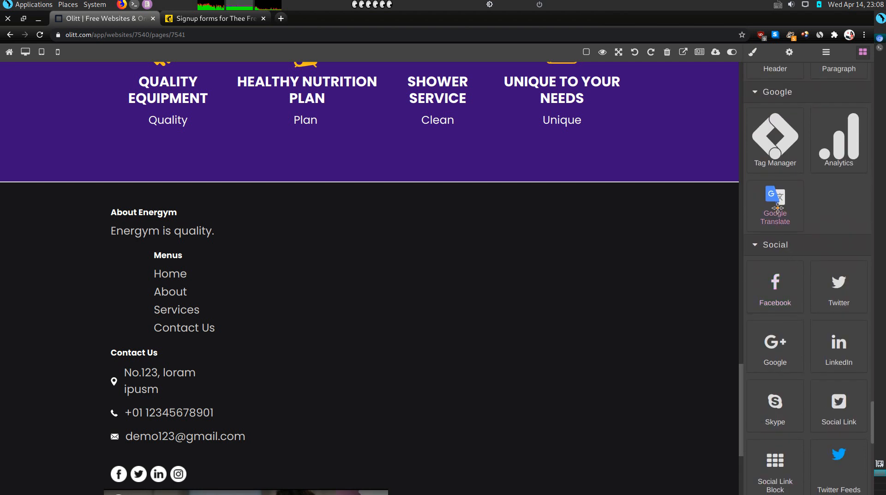
scroll(599, 348, down, 4)
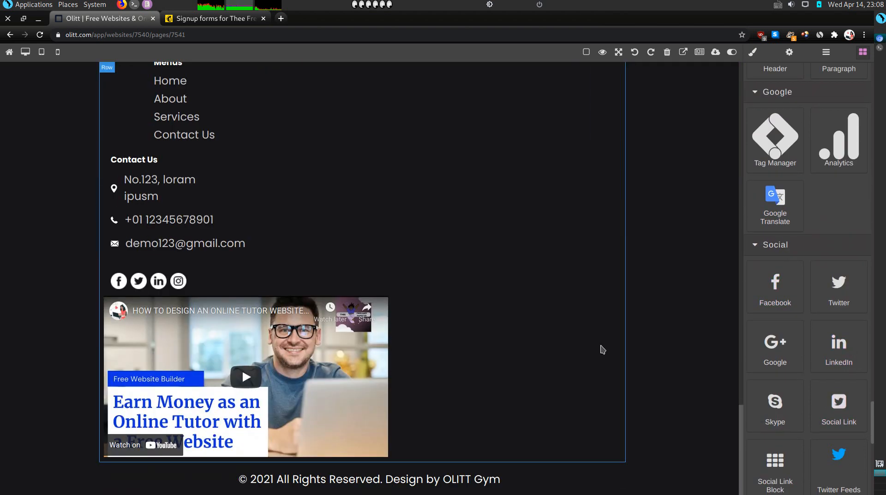
scroll(838, 284, down, 2)
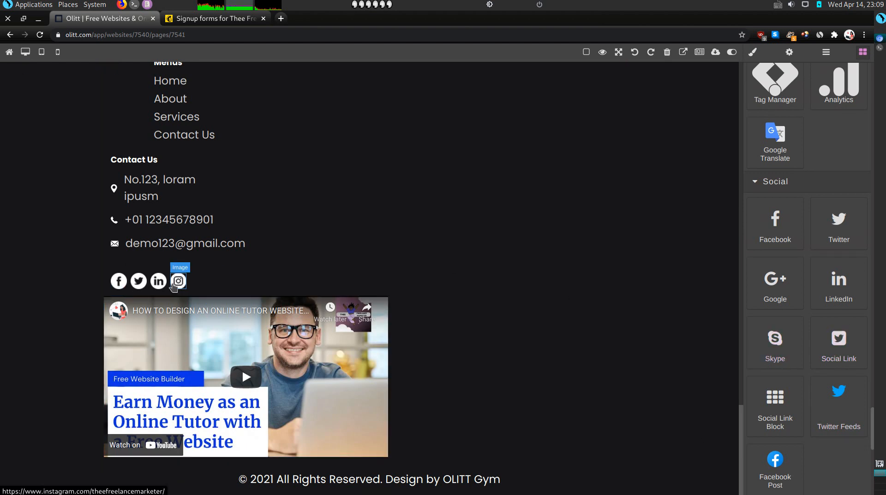
click(178, 281)
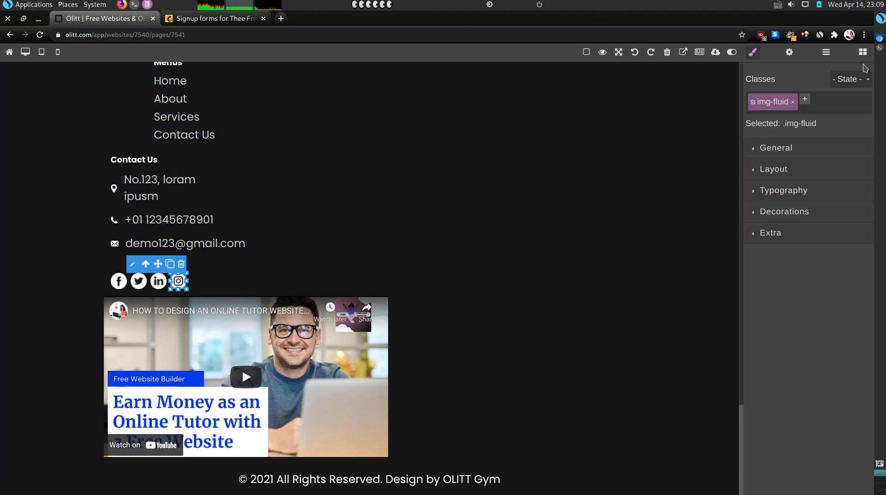
Add a Social Link block beside the Instagram icon in the footer's row of social icons
click(863, 52)
scroll(833, 354, down, 15)
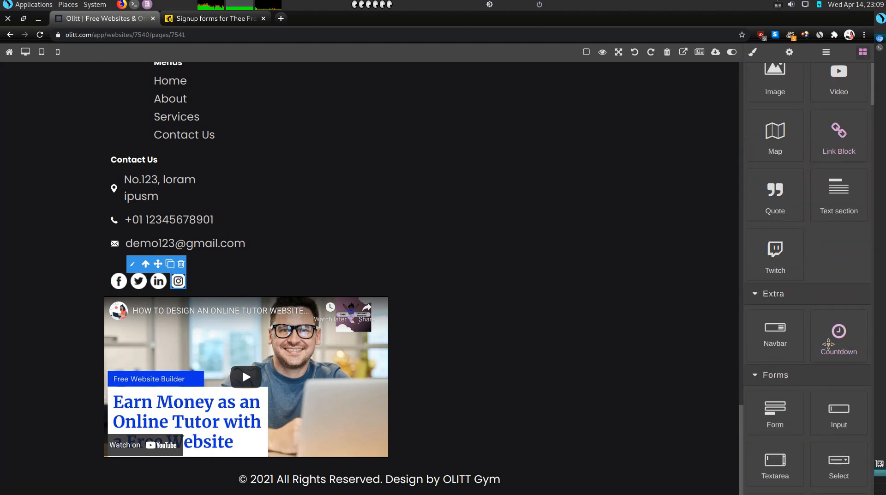
scroll(833, 354, down, 20)
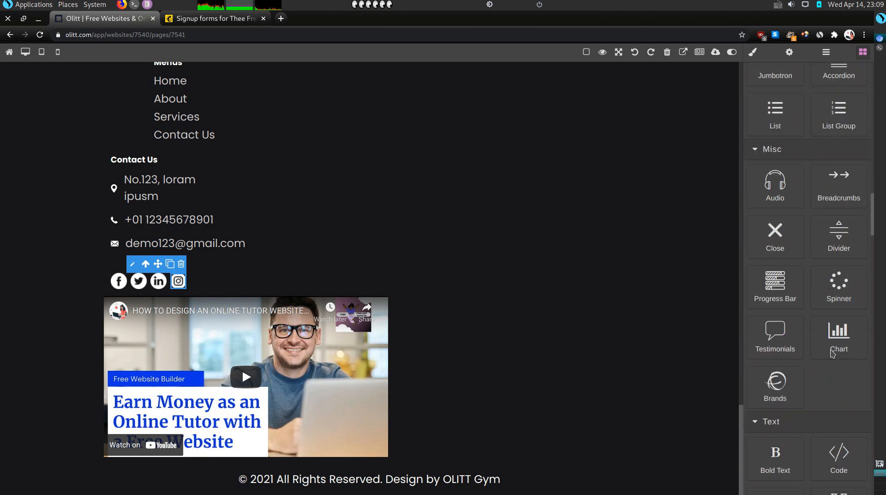
scroll(831, 353, down, 3)
scroll(834, 341, up, 12)
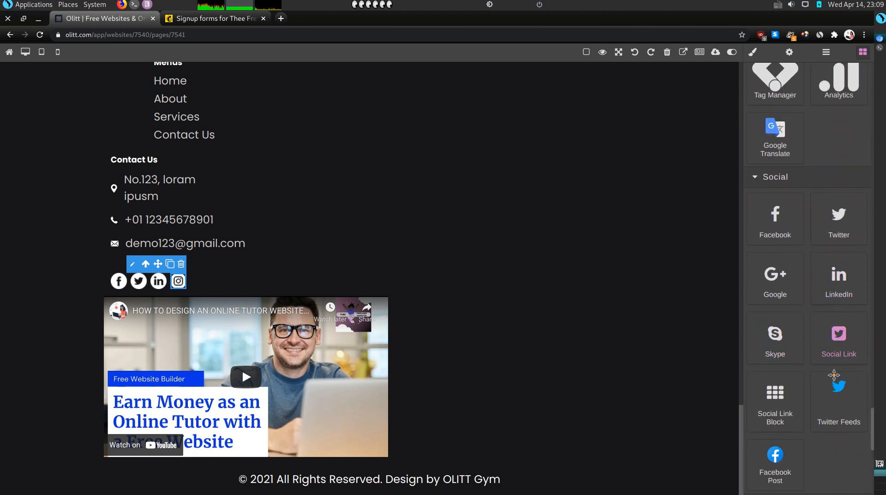
mouse_move(840, 329)
mouse_down()
mouse_move(709, 222)
mouse_move(252, 228)
mouse_move(208, 277)
mouse_up()
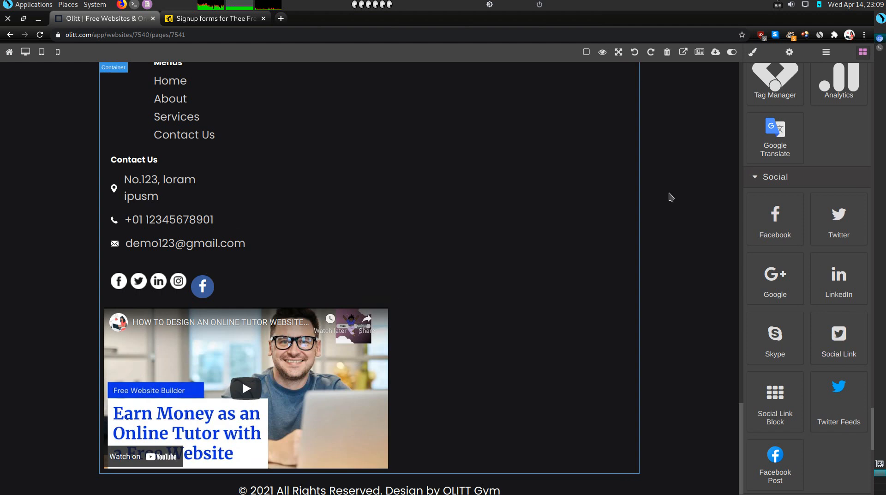
Add a second Social Link to the footer's icon row, compare it with its neighbours, and delete it again
drag(844, 338, 204, 286)
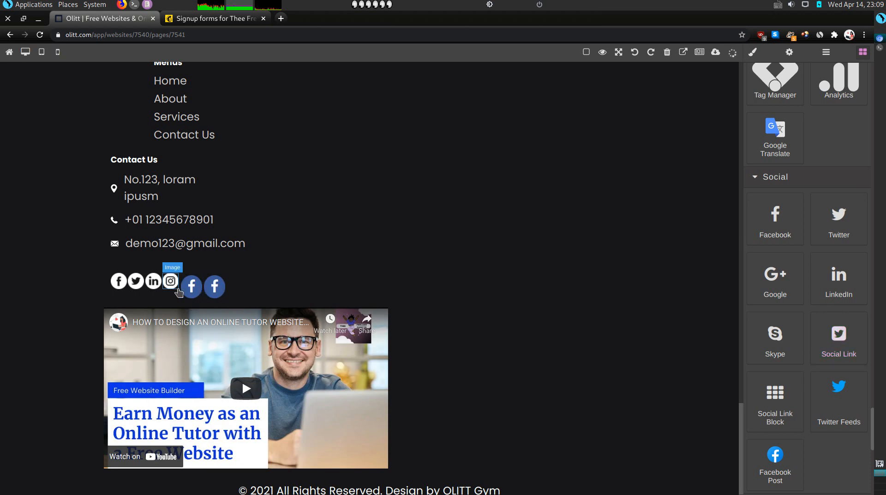
click(171, 283)
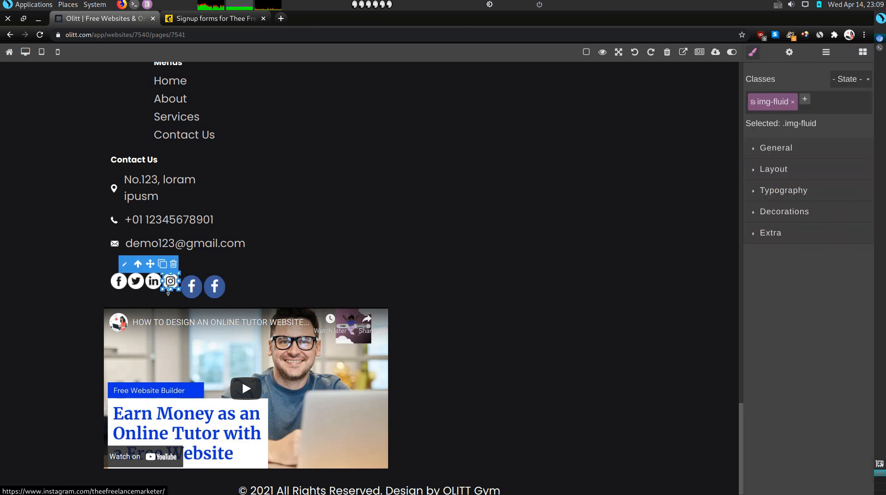
click(191, 293)
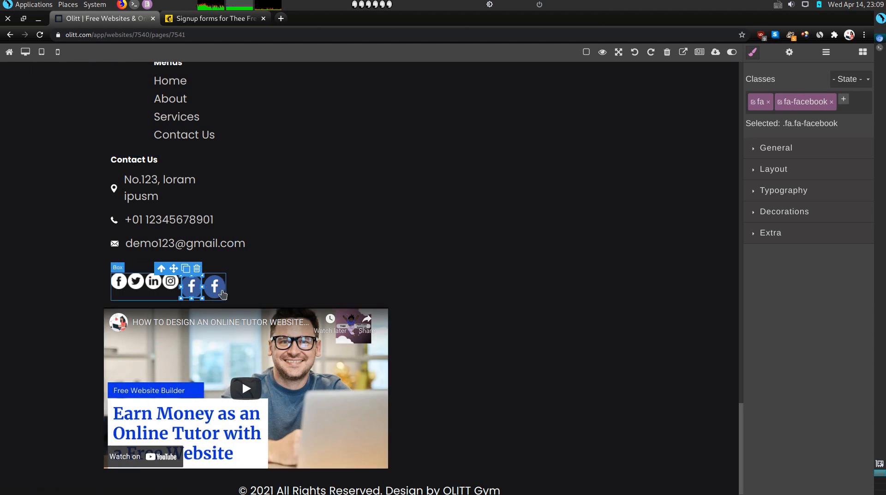
mouse_move(217, 291)
mouse_down()
mouse_move(221, 297)
mouse_move(219, 290)
mouse_up()
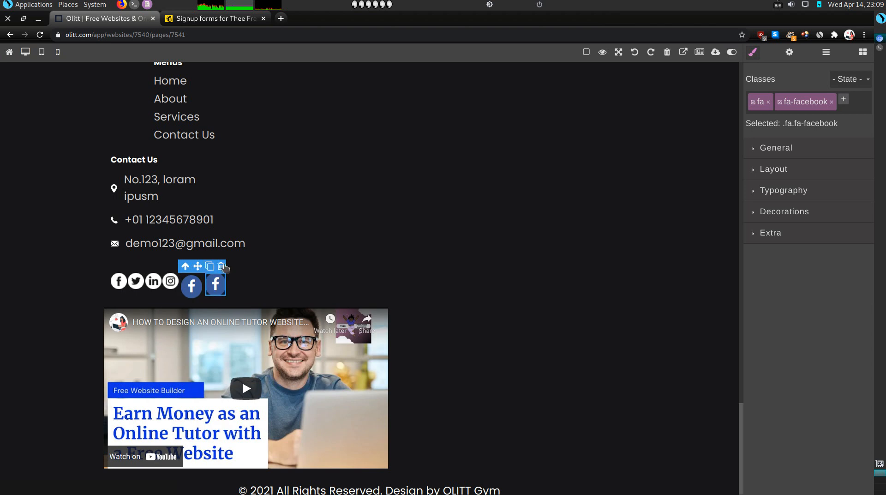
click(222, 266)
Set the remaining blue Facebook social link in the footer to open in a new window
click(210, 287)
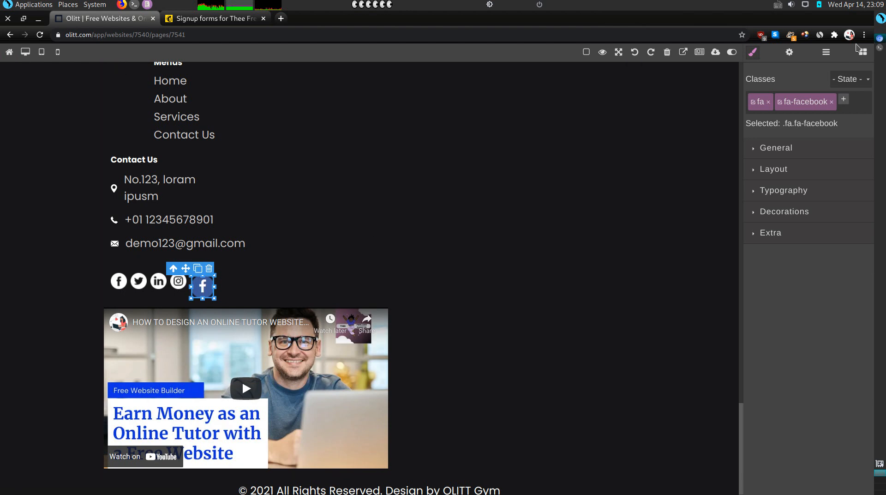
click(791, 53)
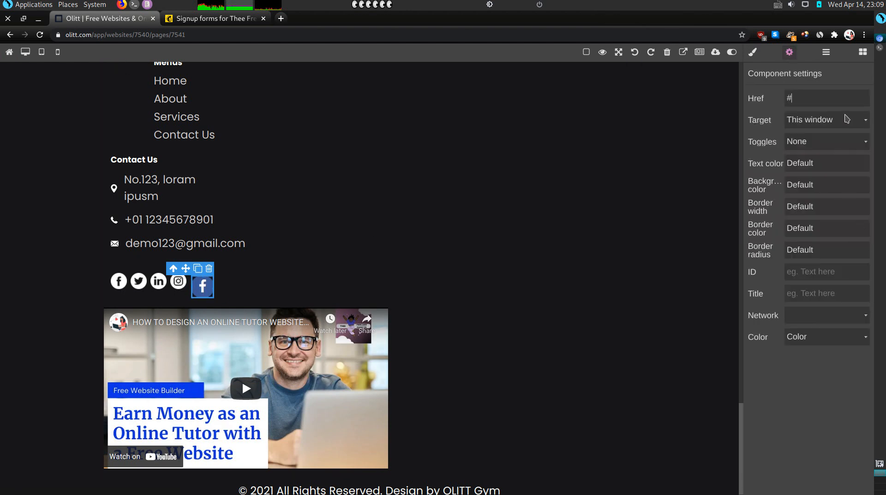
click(814, 121)
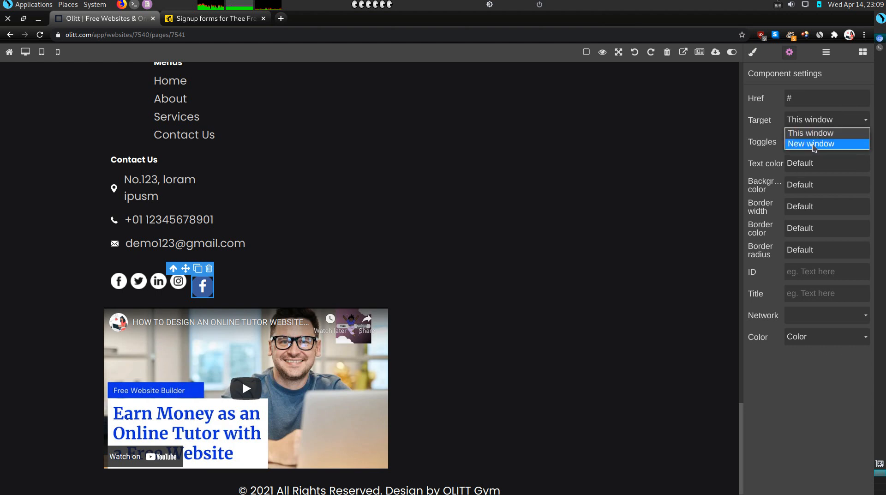
click(815, 145)
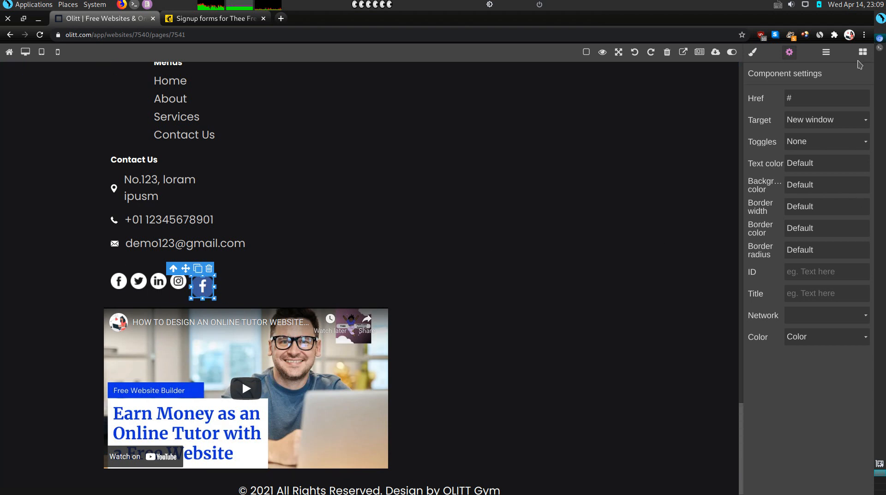
Add another Social Link block after the blue Facebook icon in the footer's icon row
click(863, 53)
scroll(816, 340, down, 15)
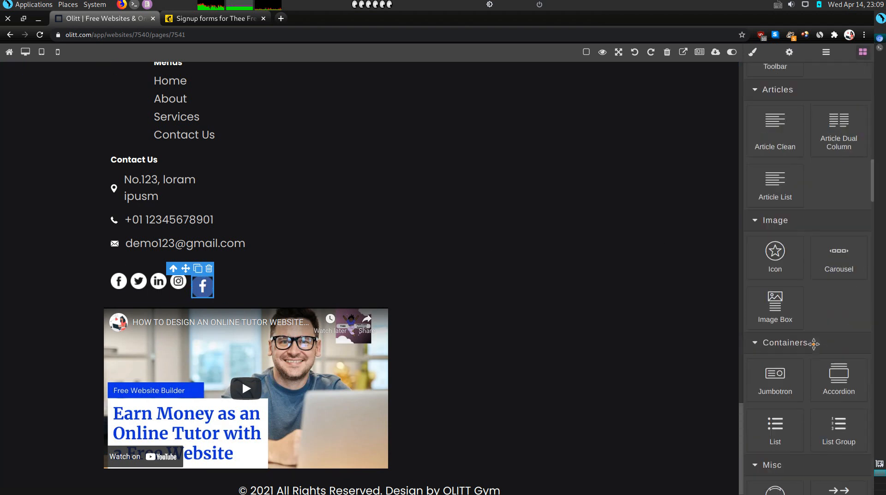
scroll(824, 342, down, 15)
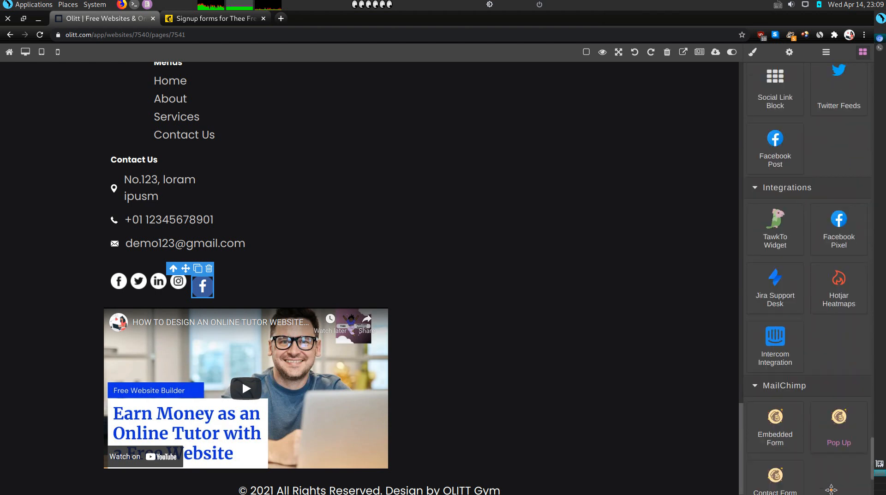
scroll(807, 348, up, 5)
scroll(807, 348, up, 3)
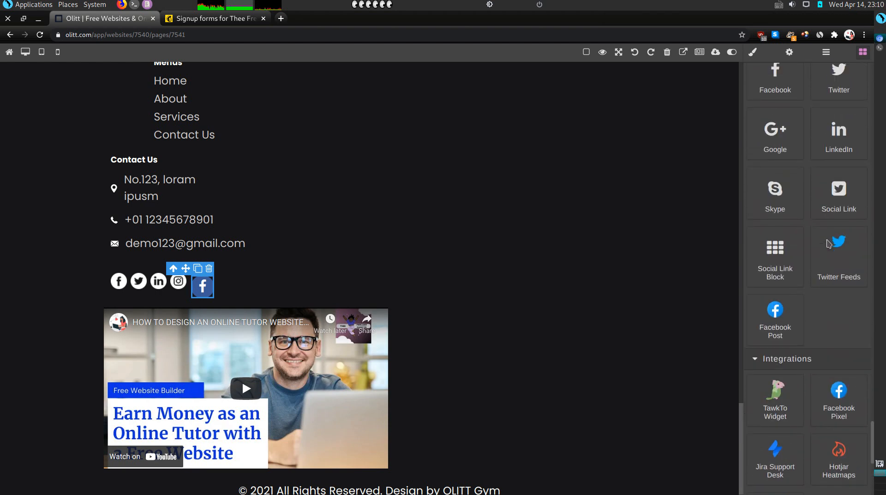
drag(839, 206, 215, 287)
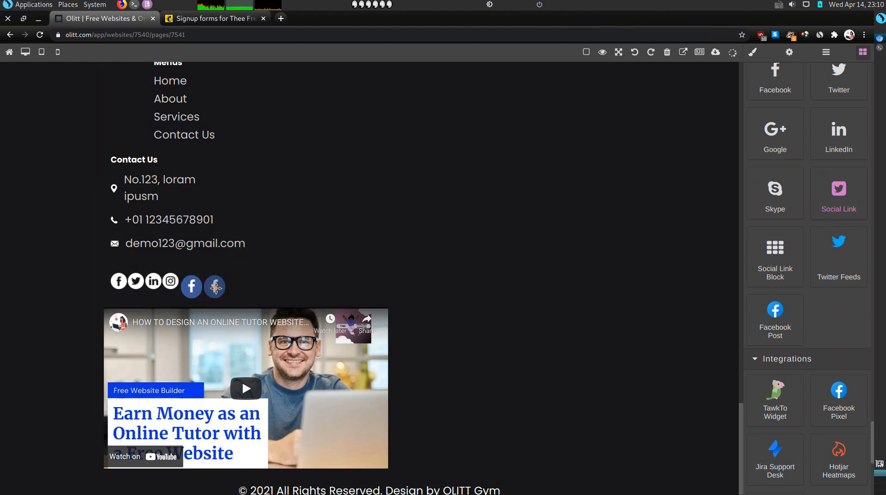
Turn the newest footer social link into a Spotify icon by replacing its fa-facebook class with fa-spotify
click(216, 289)
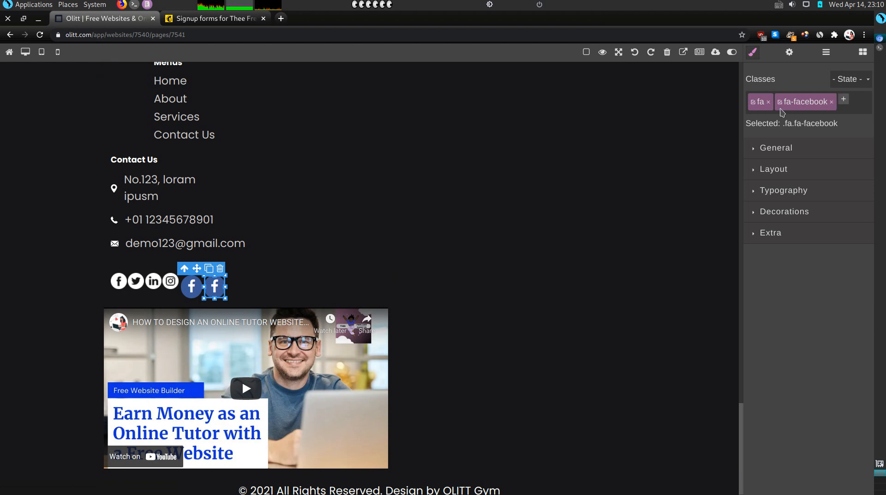
click(832, 102)
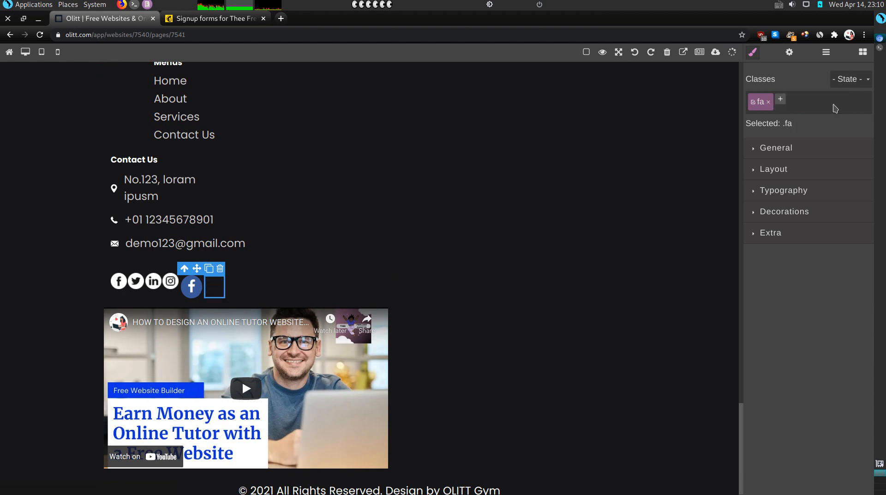
click(780, 101)
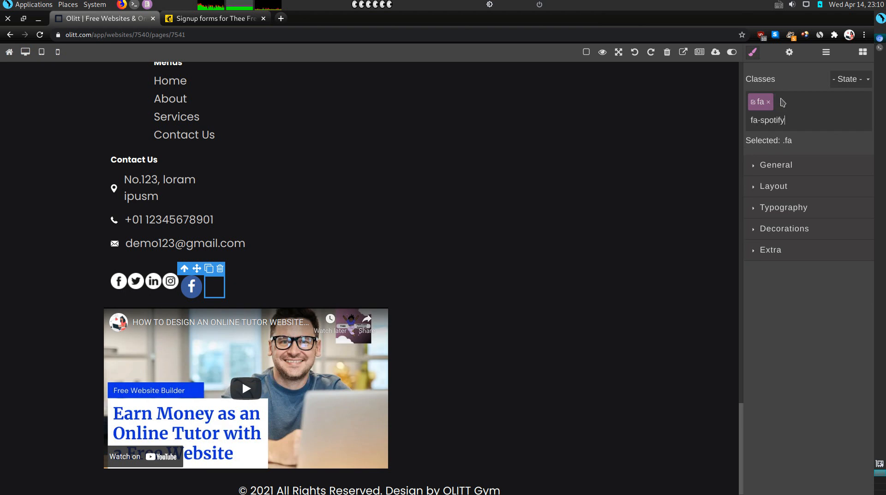
key(Return)
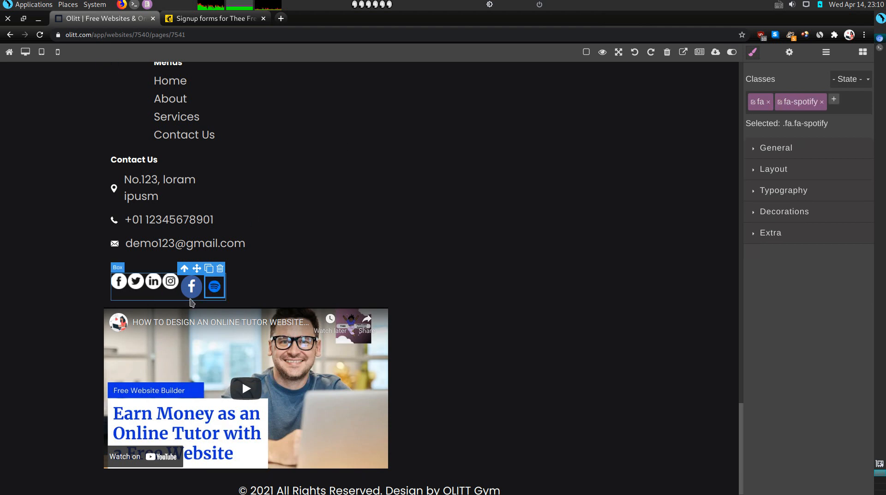
Delete the blue Facebook link from the footer's icon row and align the Spotify icon beside the Instagram icon
click(192, 300)
click(193, 283)
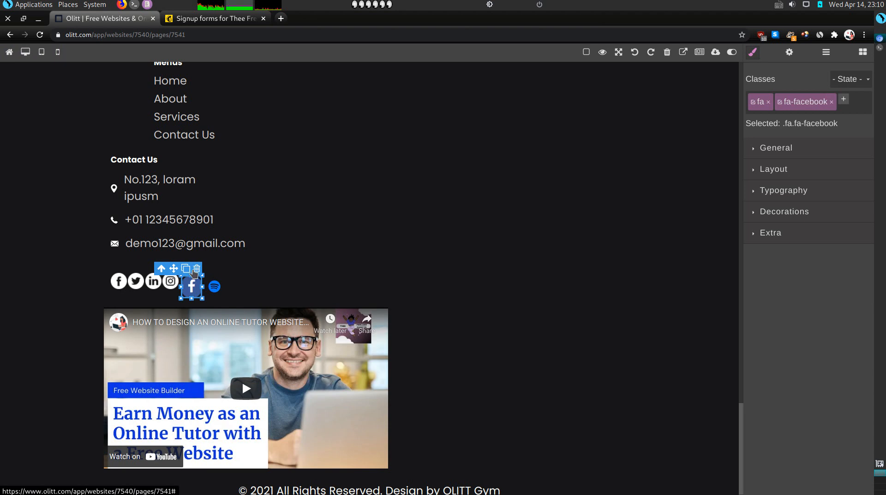
click(196, 269)
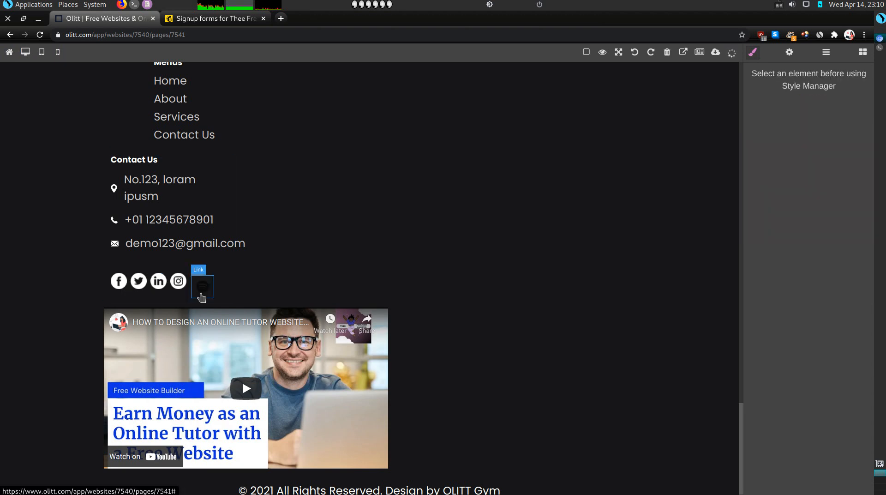
drag(200, 294, 197, 291)
click(198, 282)
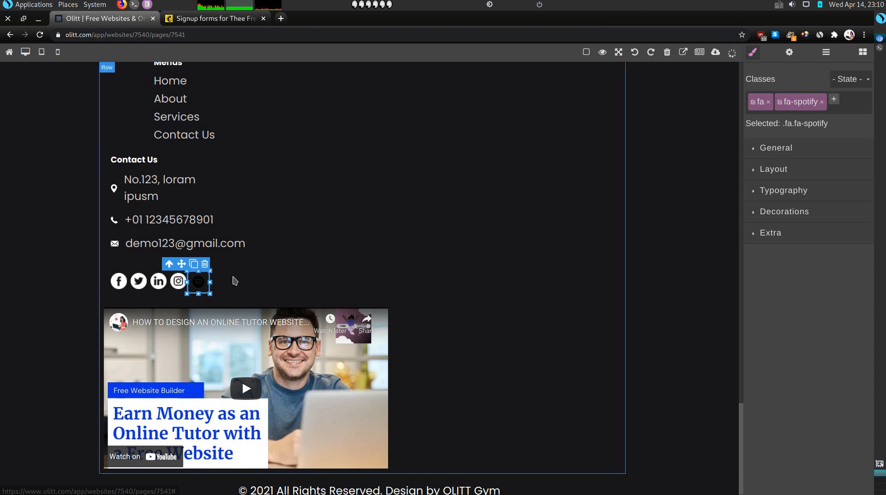
click(259, 294)
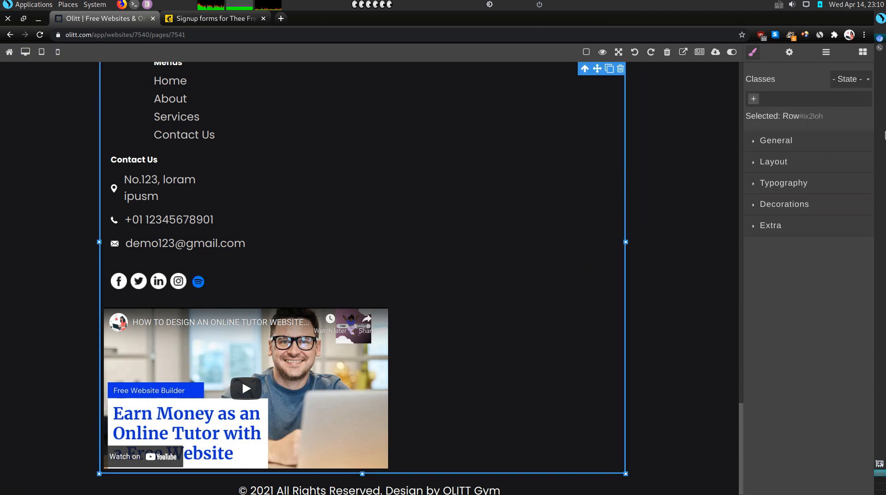
Add another Social Link block after the Spotify icon in the footer's icon row
click(863, 54)
scroll(831, 428, down, 15)
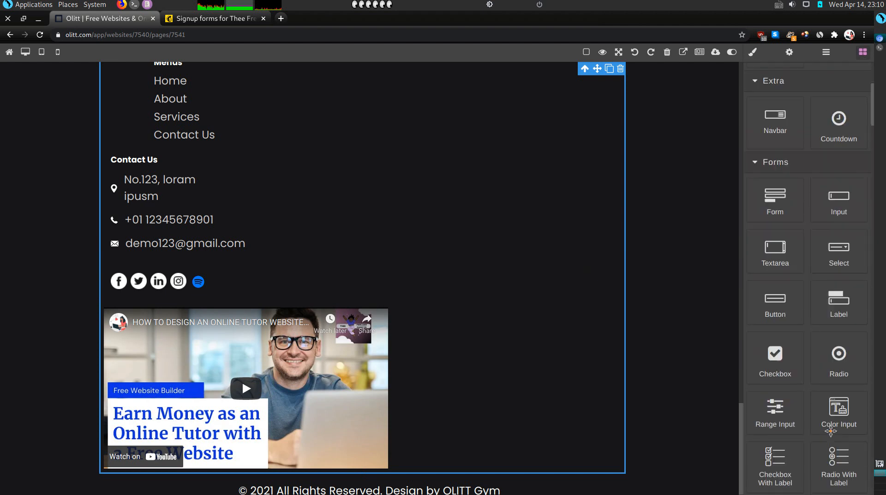
scroll(831, 429, down, 10)
scroll(864, 295, up, 5)
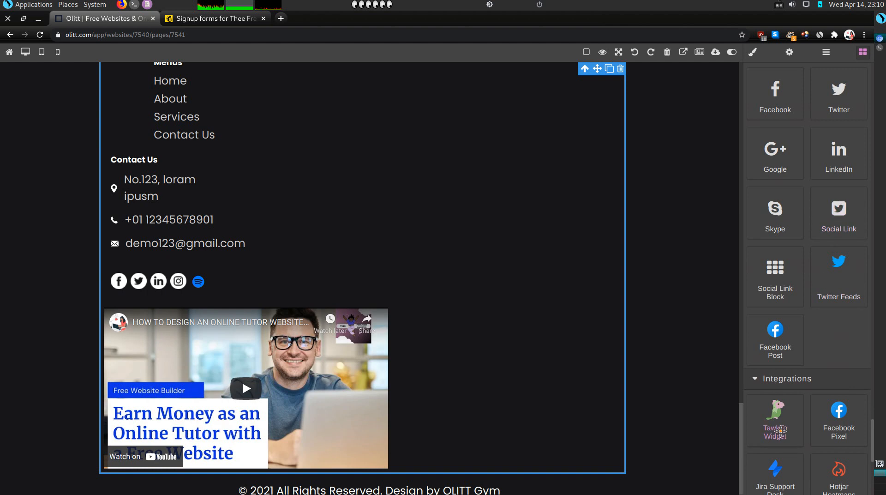
drag(837, 211, 200, 280)
Turn the new social link after the Spotify icon into a Pinterest icon by replacing its fa-facebook class with fa-pinterest
click(212, 287)
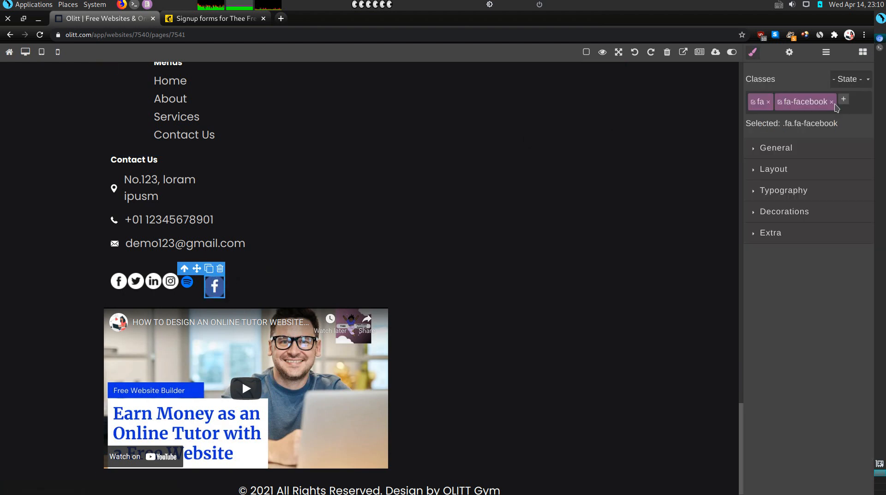
click(832, 102)
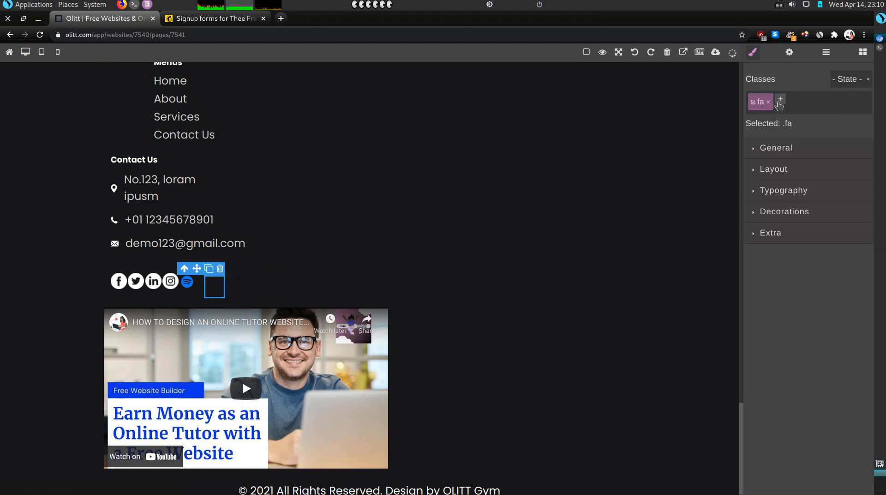
click(778, 101)
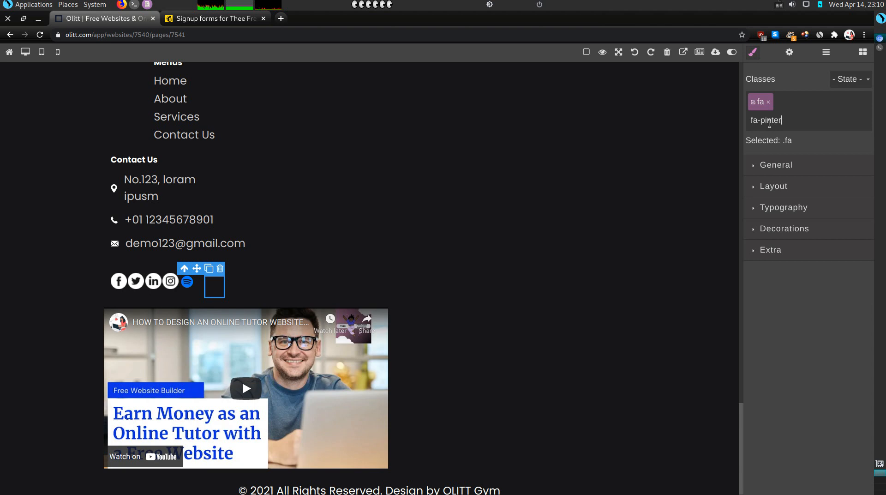
text(t)
key(Return)
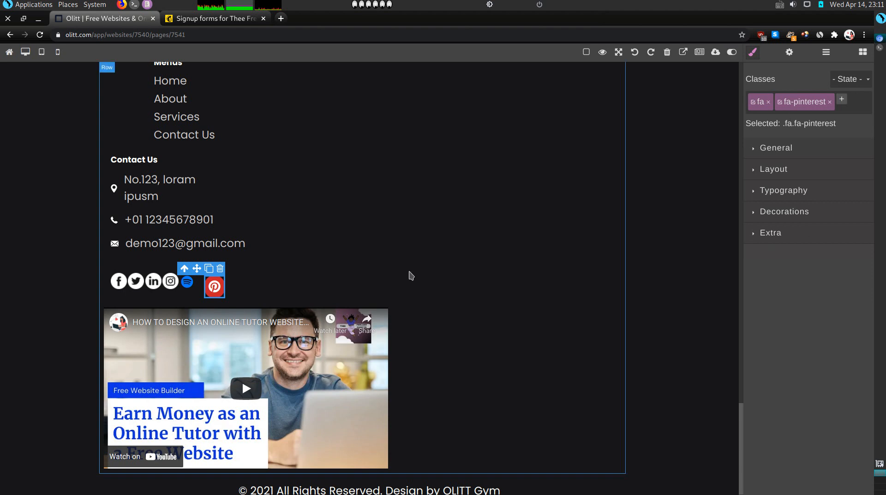
Move the Pinterest icon into line with the other footer icons, directly beside the Spotify icon
click(411, 276)
drag(211, 288, 204, 286)
click(206, 283)
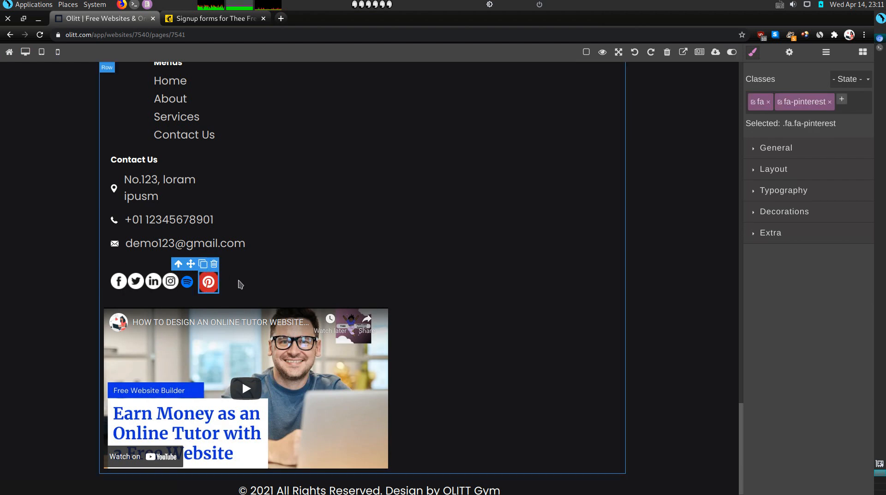
click(248, 305)
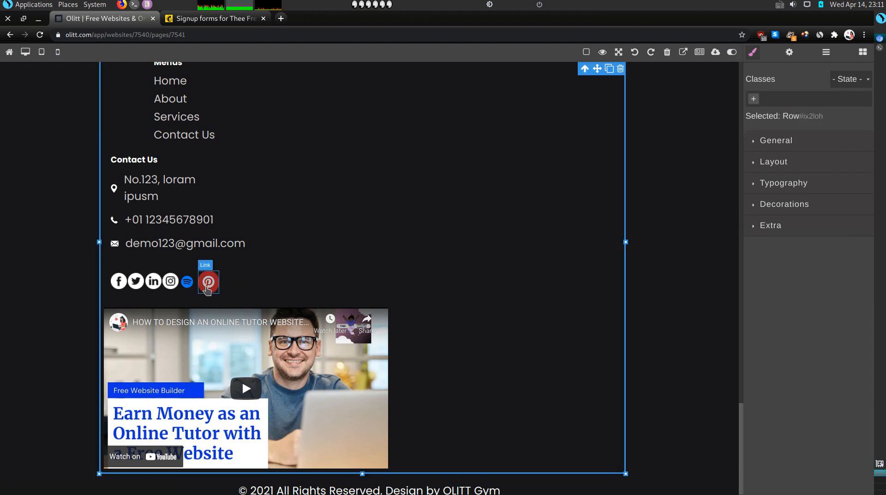
click(206, 285)
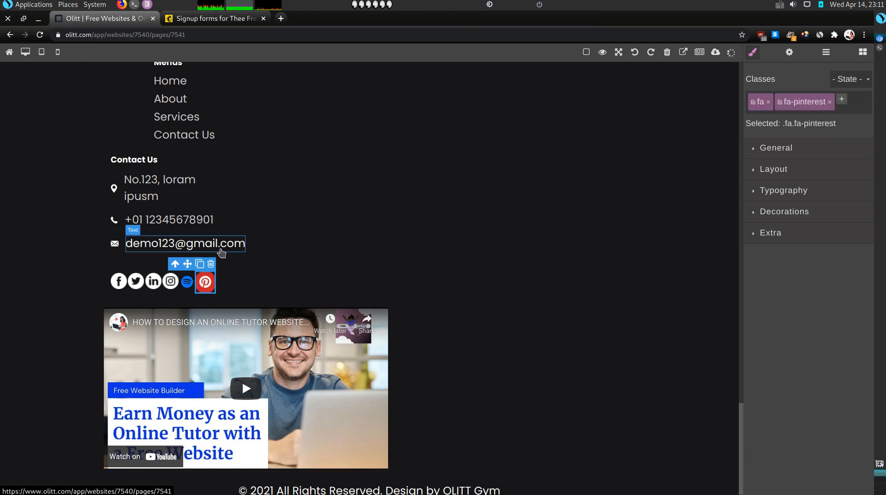
click(250, 261)
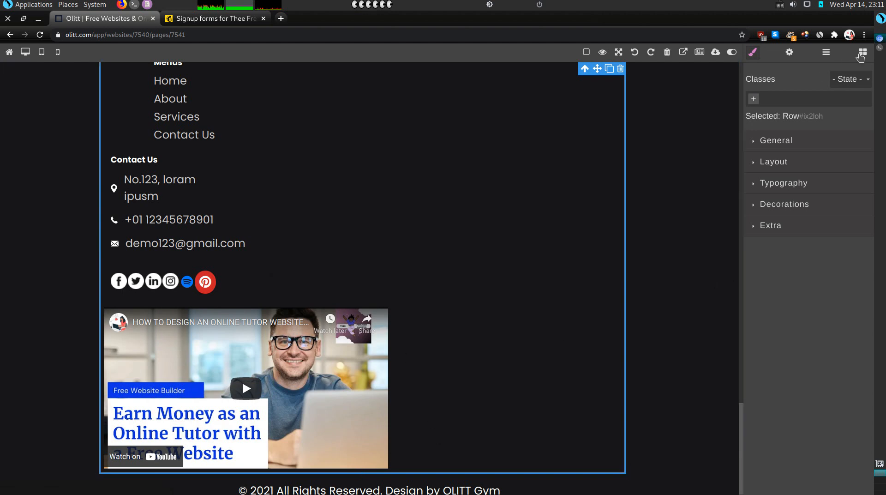
Add a MailChimp Pop Up block between the Why Choose Us section and the footer
click(862, 54)
scroll(780, 331, down, 15)
scroll(781, 331, down, 10)
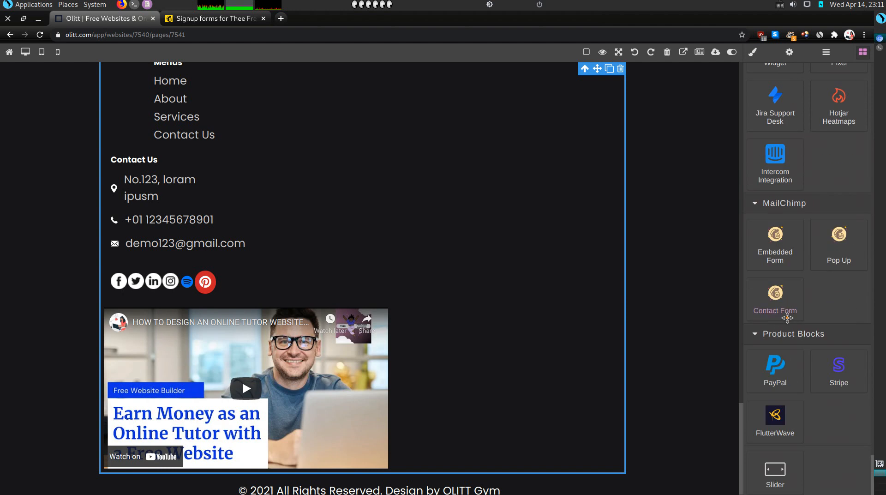
scroll(548, 282, up, 10)
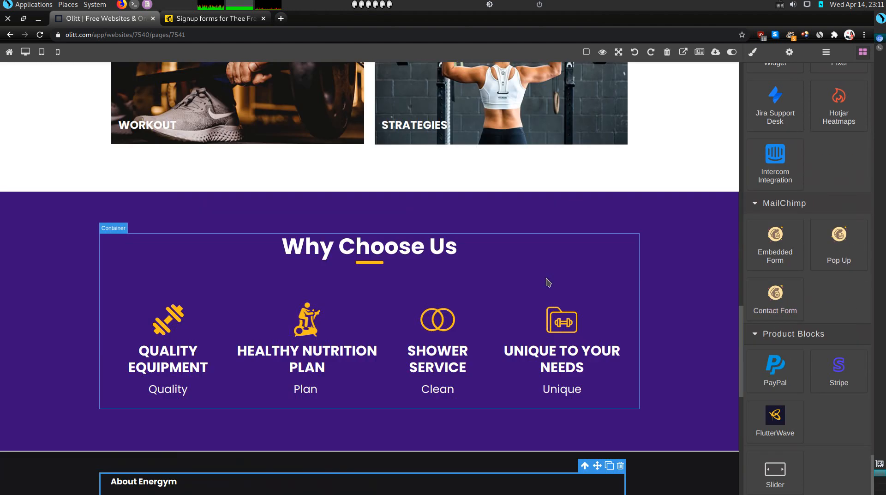
scroll(549, 277, down, 8)
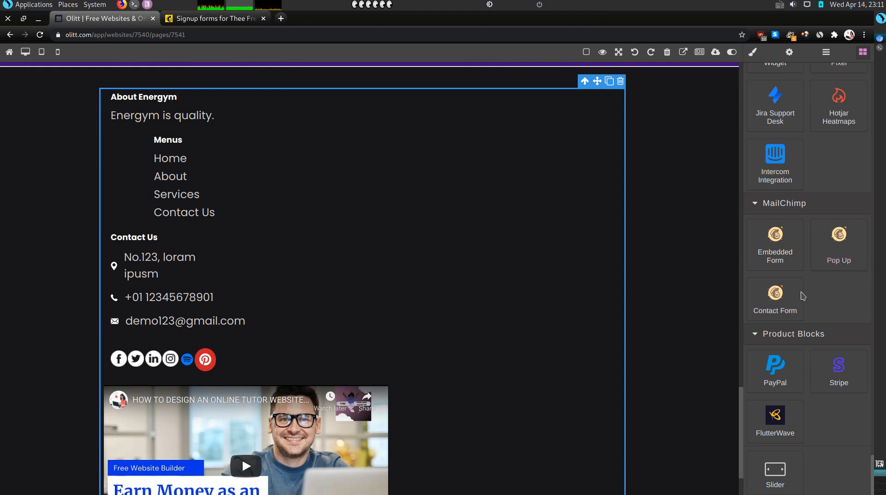
scroll(682, 244, up, 4)
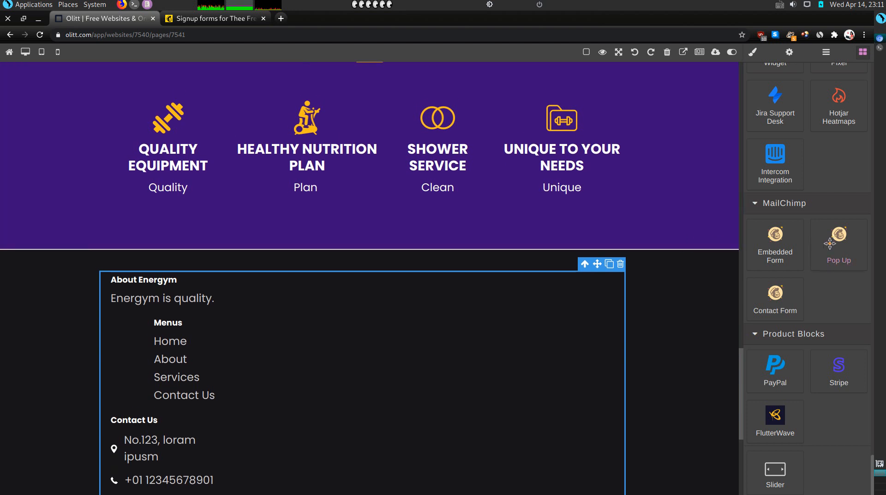
drag(835, 246, 414, 287)
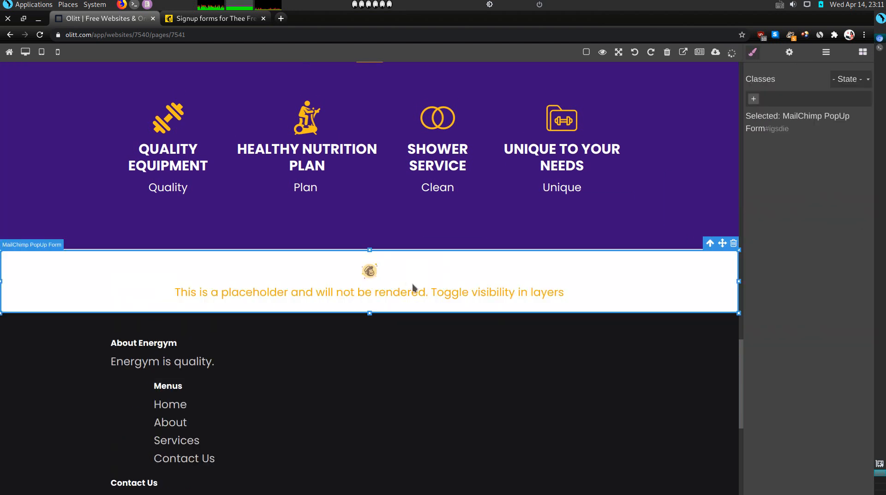
mouse_move(413, 287)
mouse_down()
mouse_move(448, 322)
mouse_move(428, 286)
mouse_move(412, 284)
mouse_up()
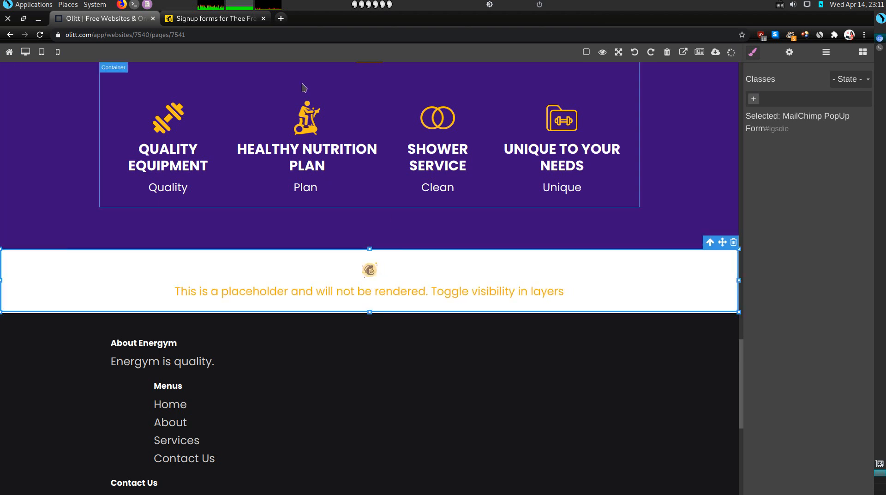
Switch to Mailchimp, open the Subscriber pop-up form from the signup forms, and look over its layout in the builder
click(171, 19)
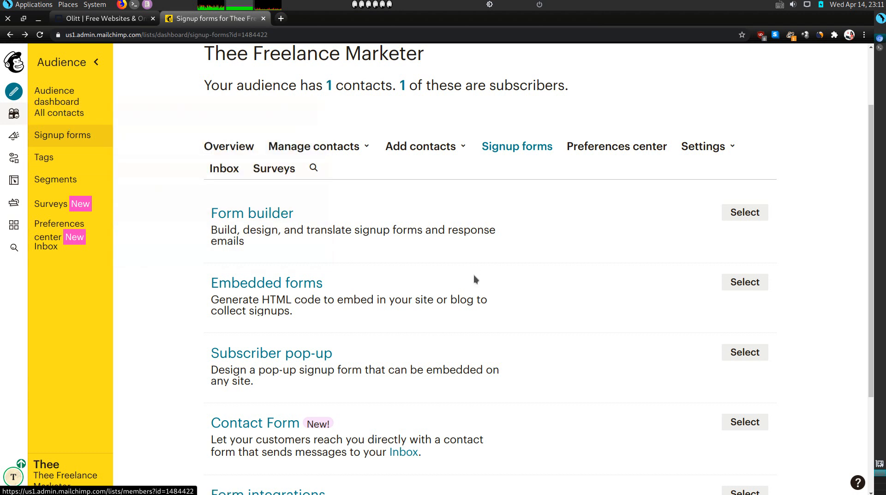
scroll(463, 360, down, 3)
scroll(462, 360, down, 1)
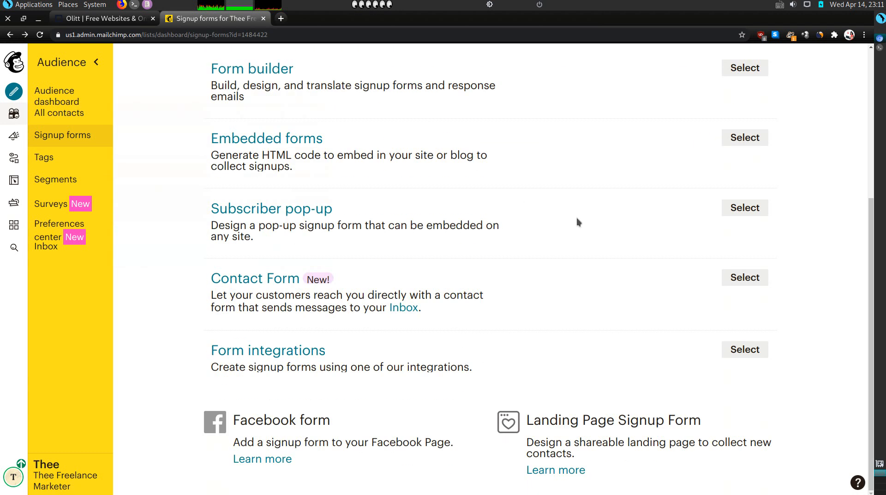
click(745, 208)
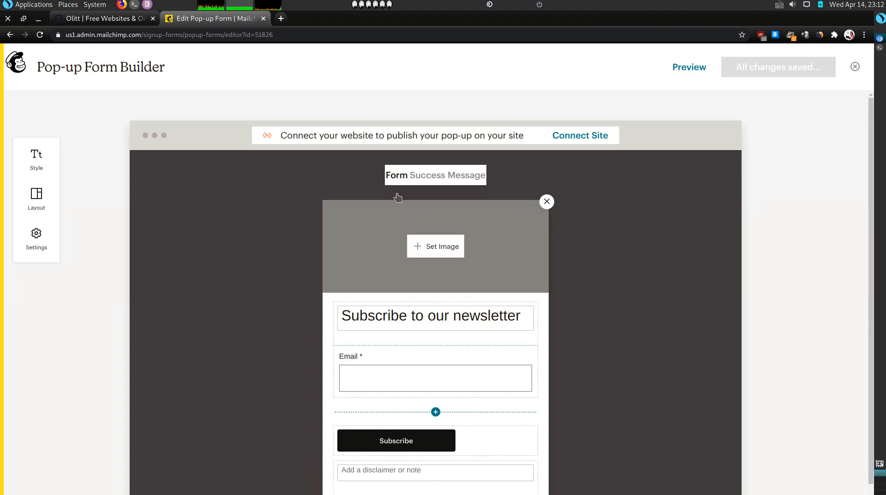
scroll(420, 277, down, 2)
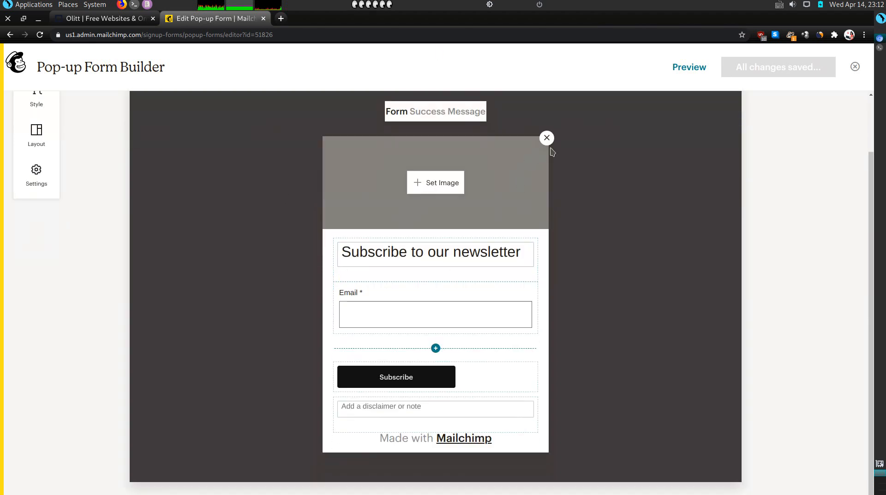
scroll(464, 394, up, 2)
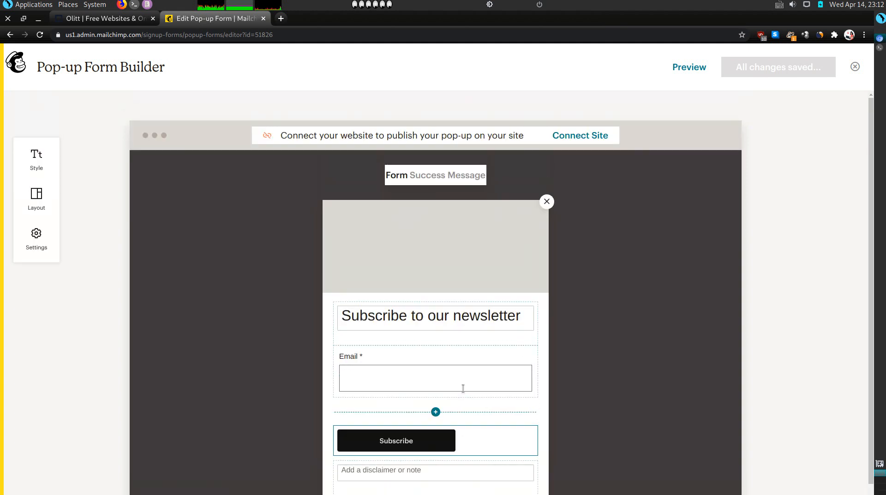
Look at the website URL and terms fields for connecting a site to the pop-up form, leaving them unfilled
click(595, 139)
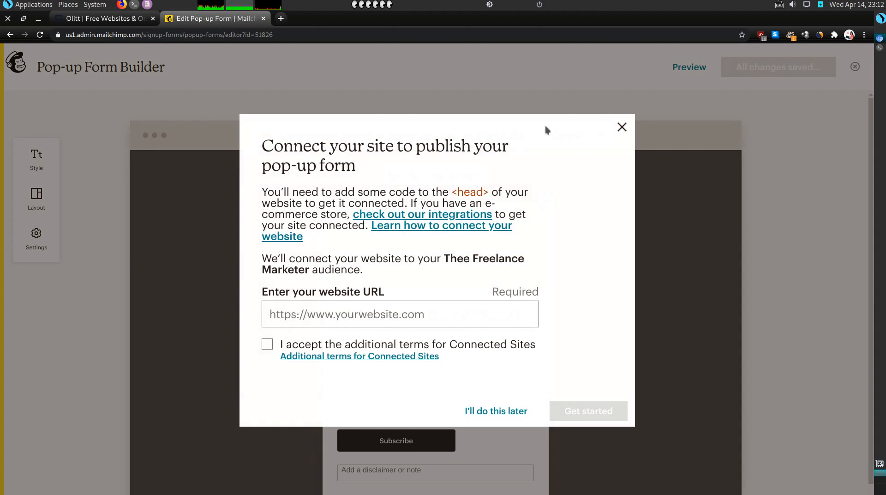
click(367, 306)
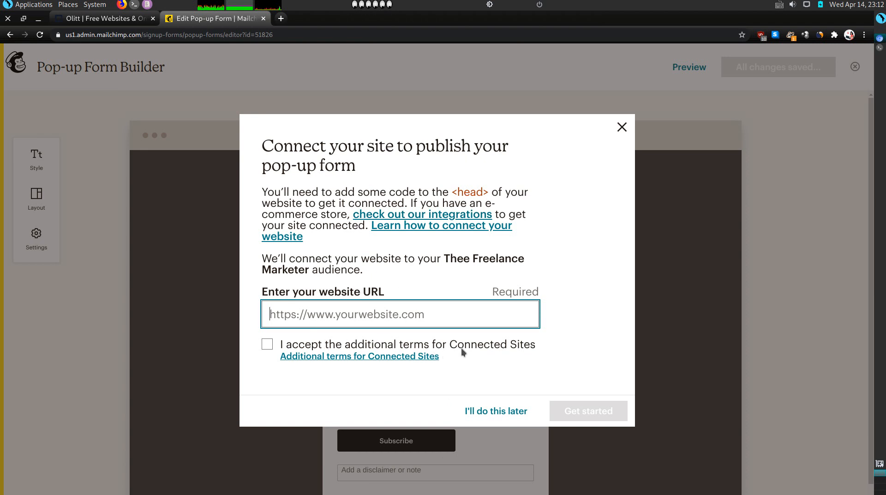
click(621, 127)
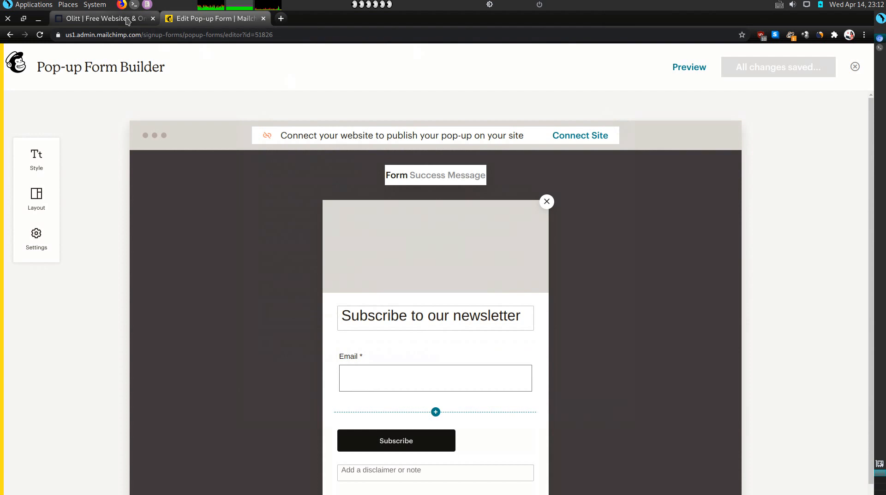
Switch back to the Olitt page editor and view the pop-up code setting of the MailChimp pop-up placeholder
click(128, 21)
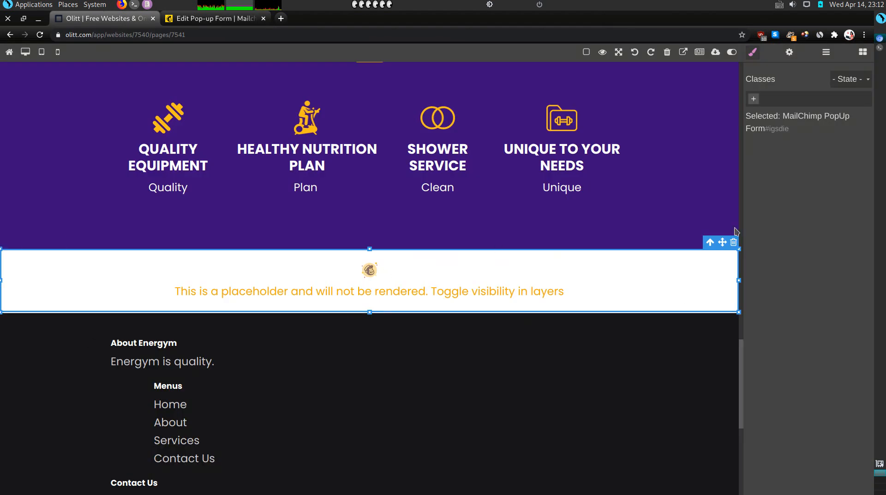
click(790, 53)
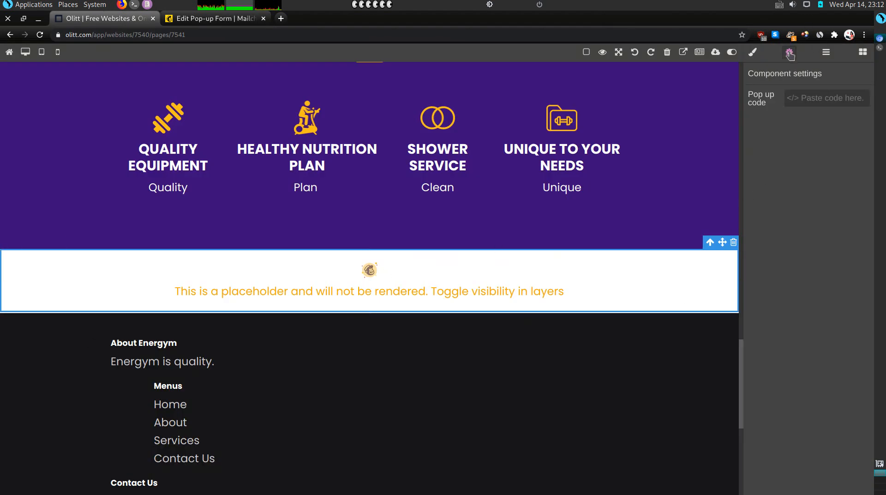
click(514, 298)
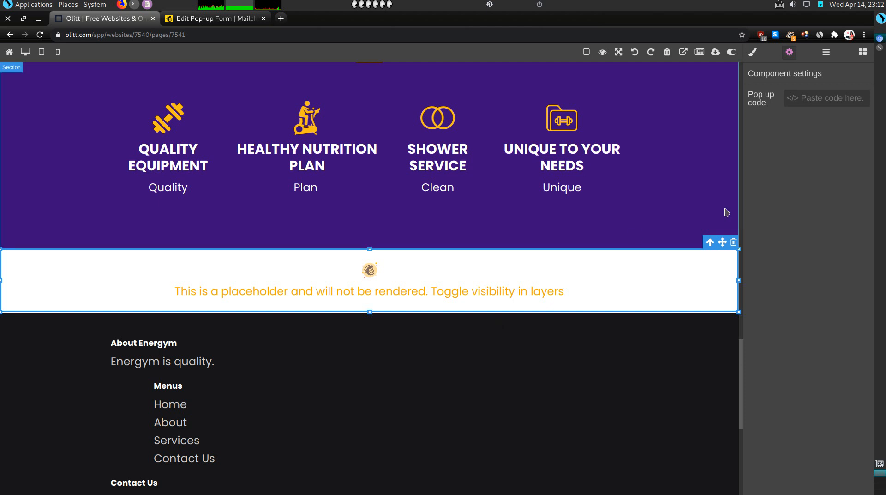
Switch to the Mailchimp pop-up form builder and look over the newsletter pop-up's full layout
click(801, 103)
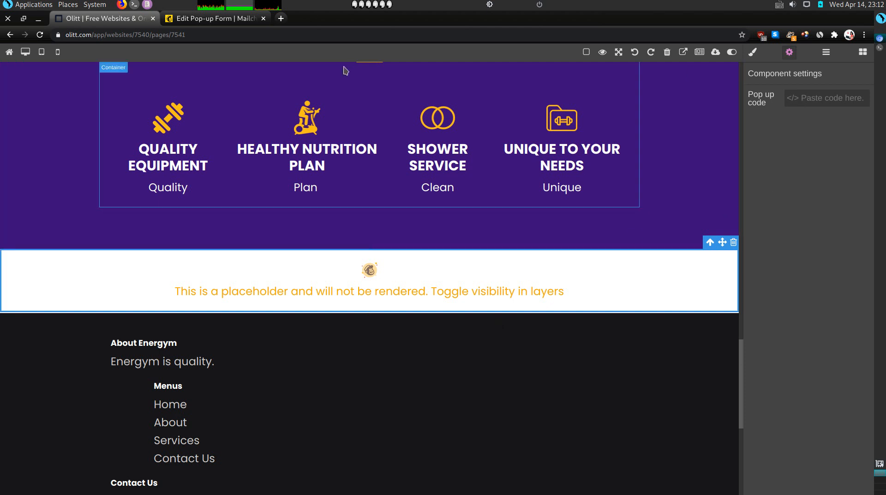
click(177, 19)
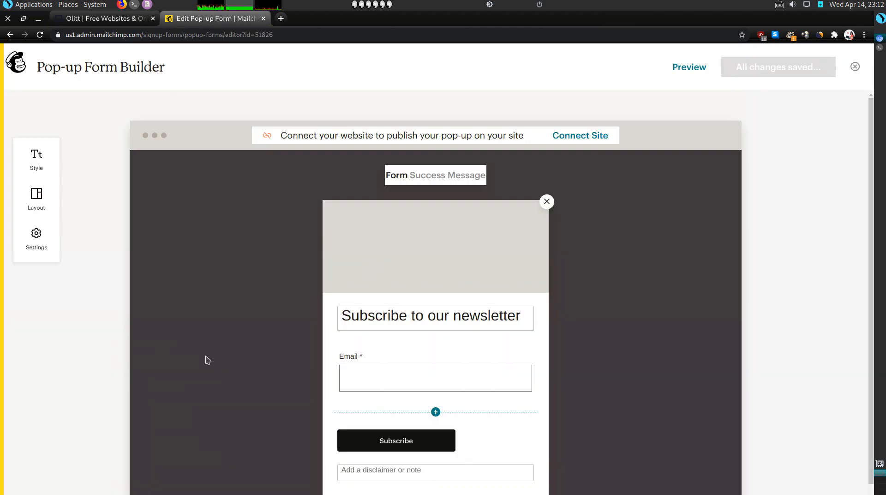
scroll(207, 346, down, 2)
scroll(206, 363, up, 2)
scroll(206, 365, down, 2)
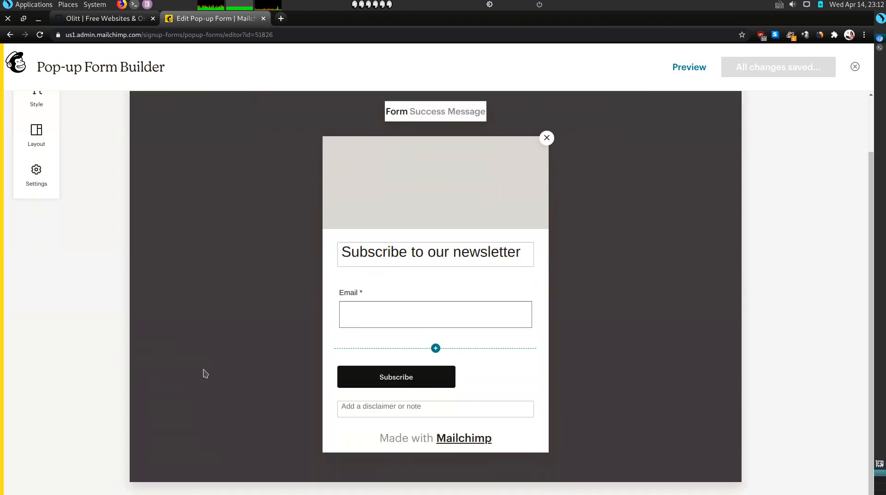
Return to the Olitt page editor and delete the MailChimp pop-up placeholder above the footer
click(109, 19)
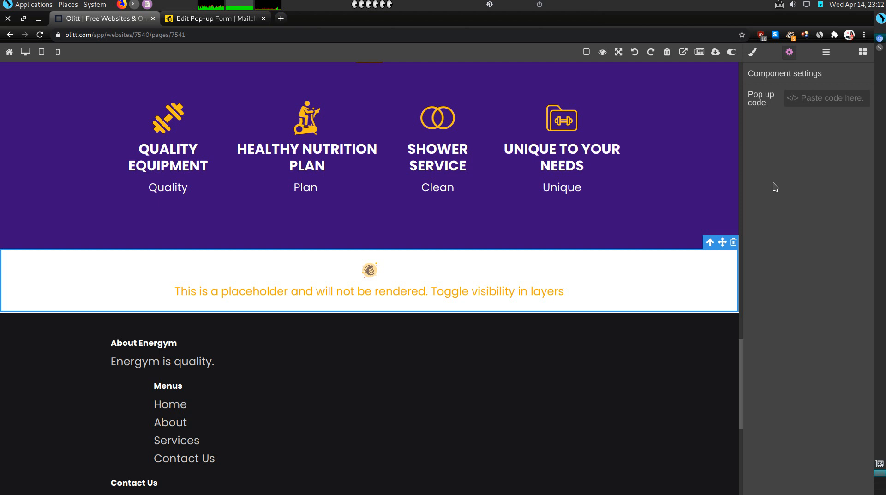
click(734, 243)
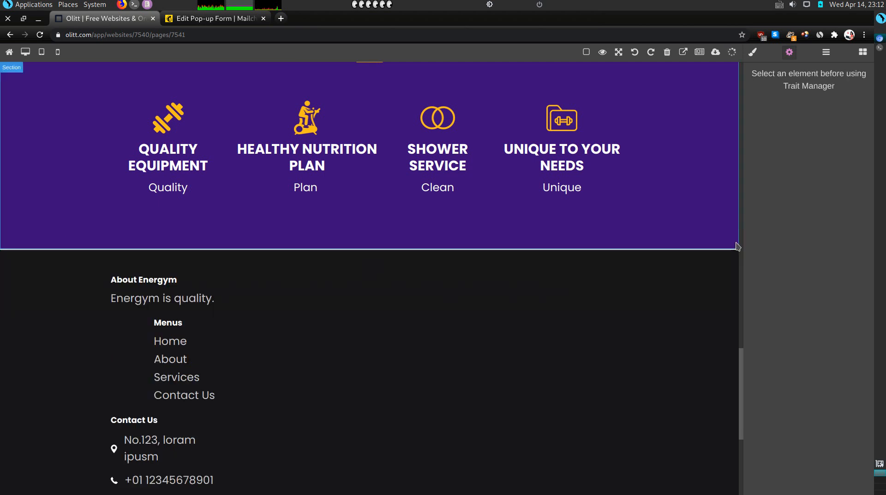
Look through the available MailChimp and product blocks, and review the page from the footer up to the header
click(862, 52)
scroll(774, 347, down, 10)
scroll(772, 345, down, 15)
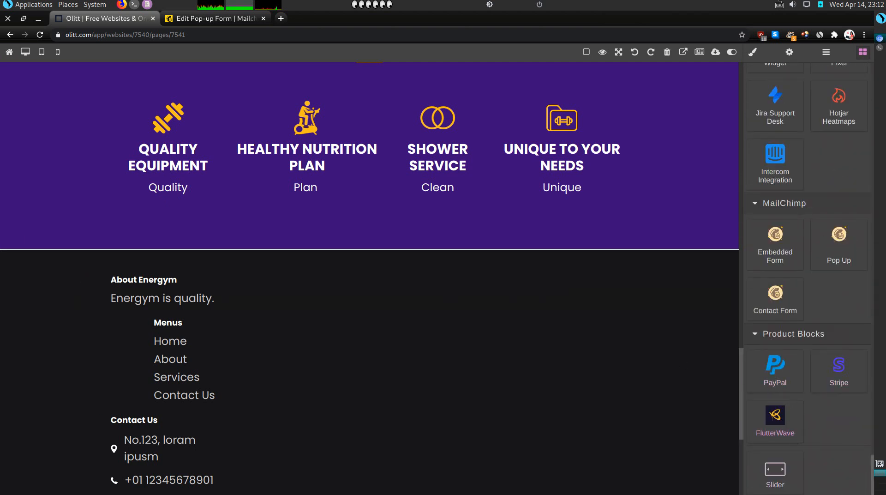
scroll(642, 398, down, 5)
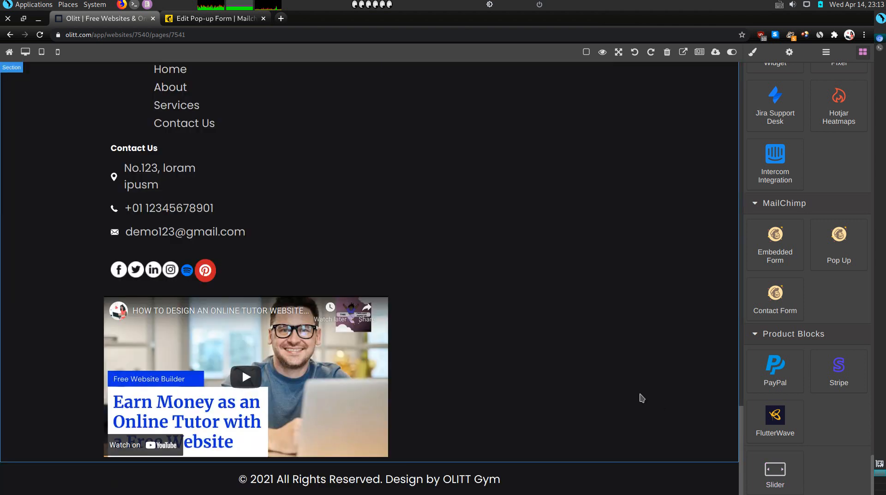
scroll(642, 398, up, 15)
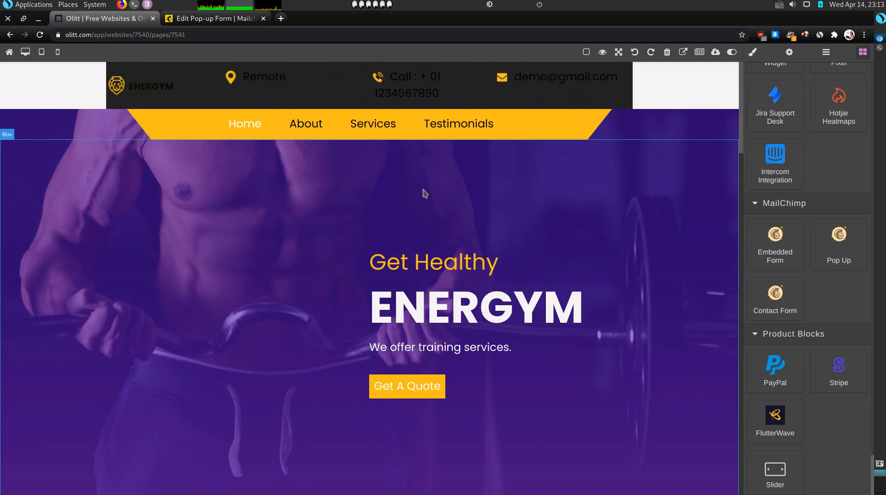
Set the background color of the header's navbar container to white (#ffffff)
click(179, 88)
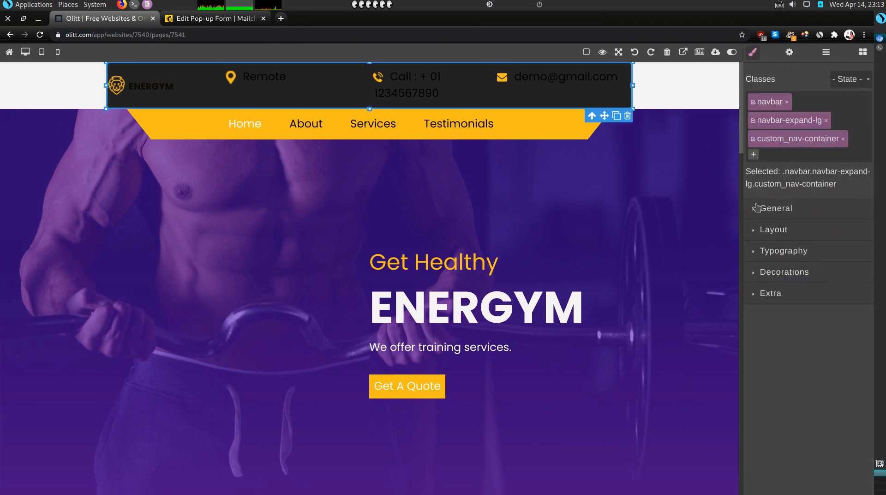
click(757, 210)
scroll(865, 428, down, 1)
scroll(866, 428, up, 1)
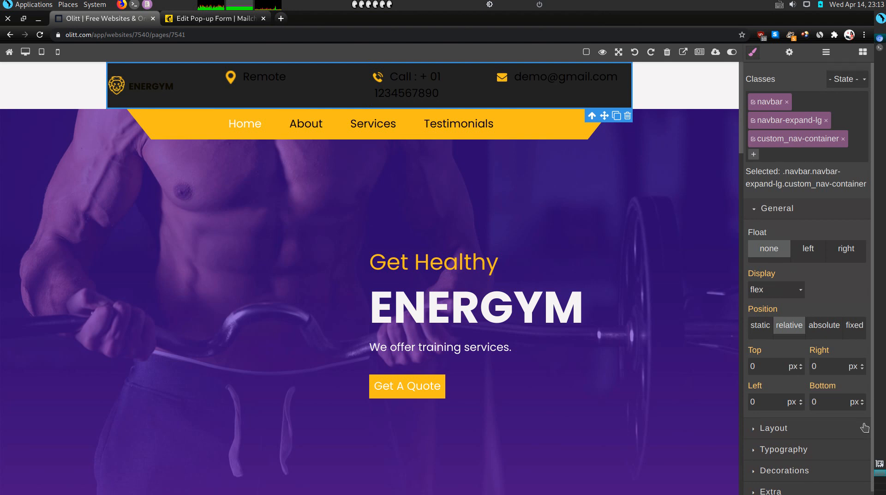
click(753, 211)
click(754, 275)
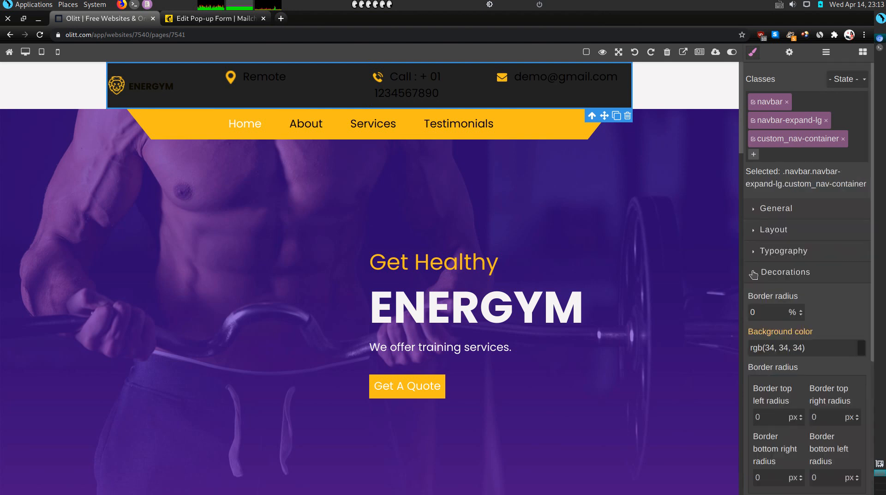
scroll(796, 372, down, 3)
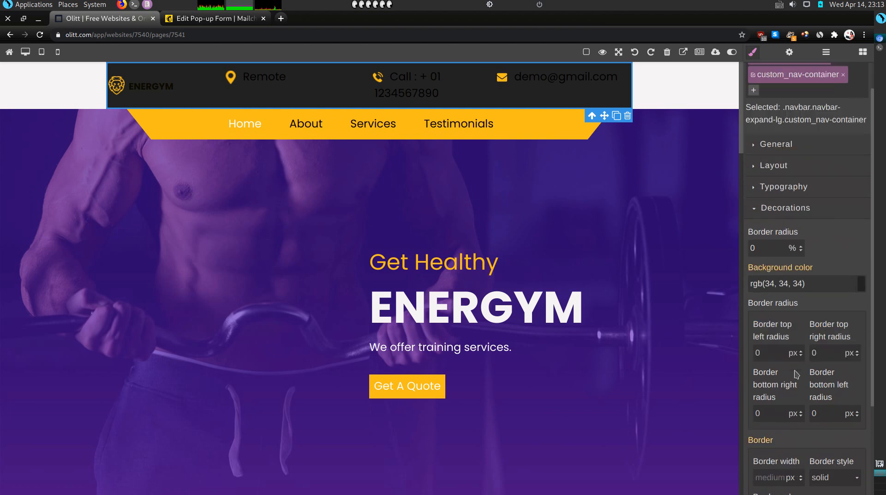
click(862, 282)
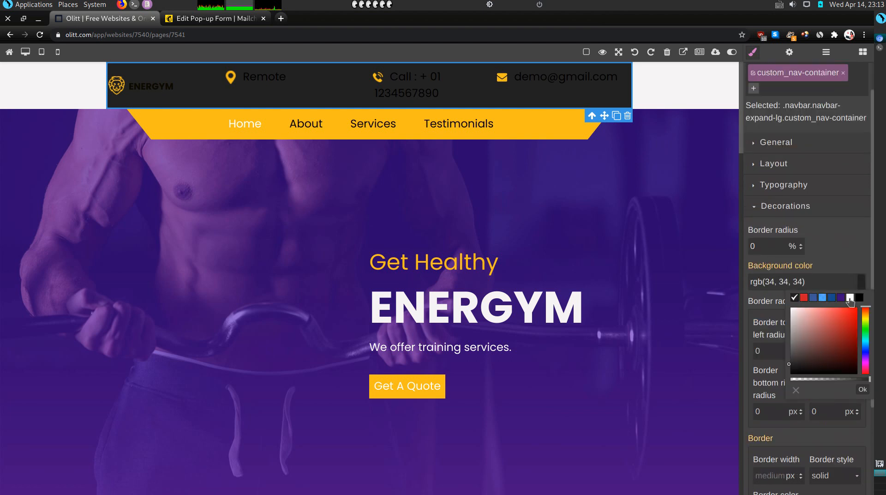
click(850, 298)
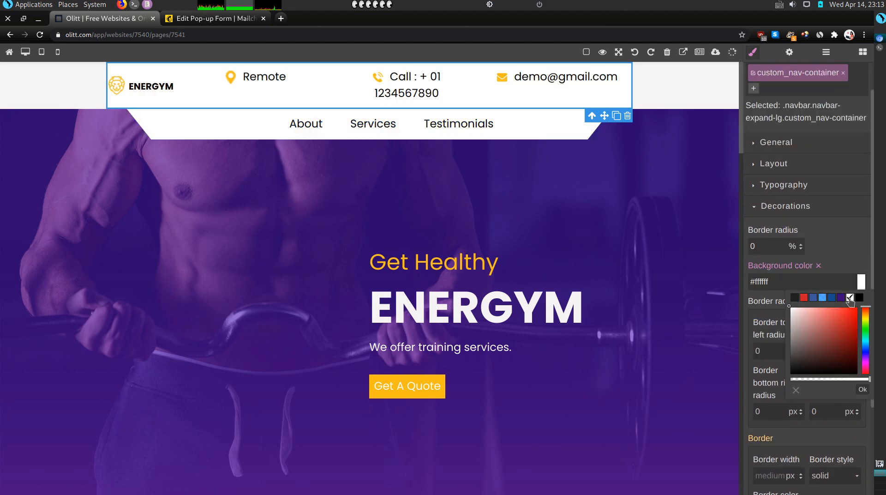
click(863, 391)
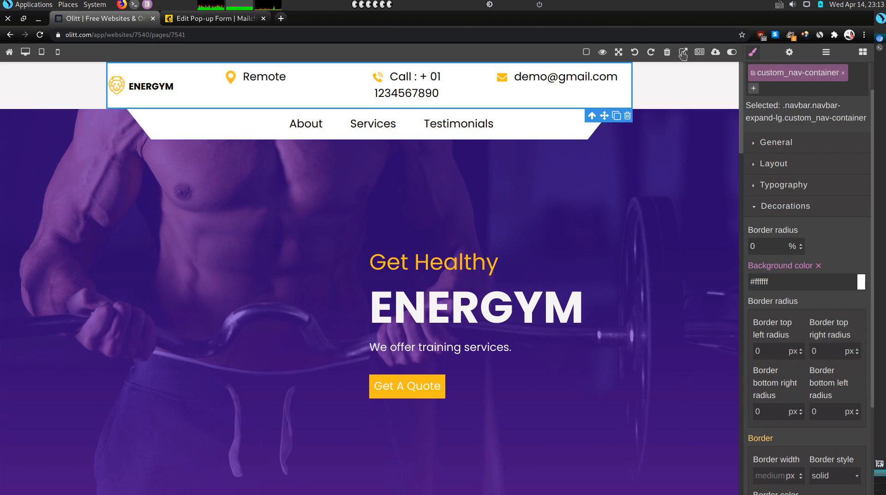
Open the live Olitt Gym site in a new tab, close the Mailchimp tab, and review the page down to the footer
click(683, 52)
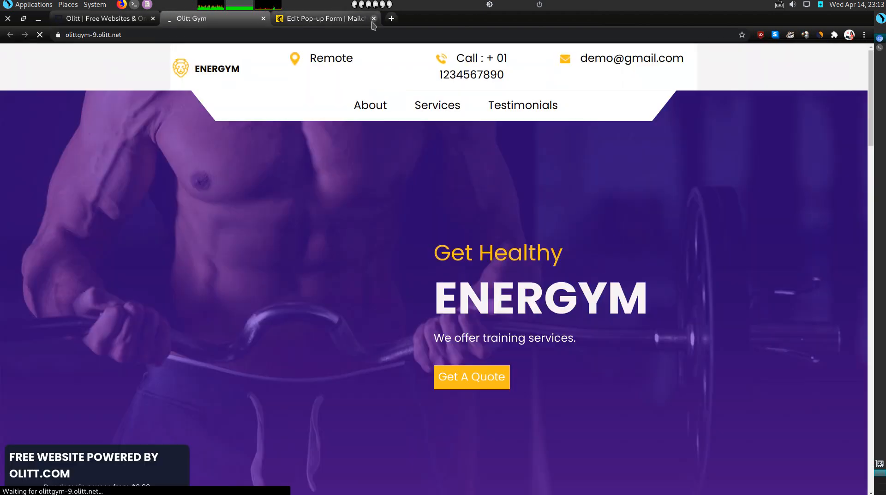
click(374, 18)
scroll(246, 368, down, 20)
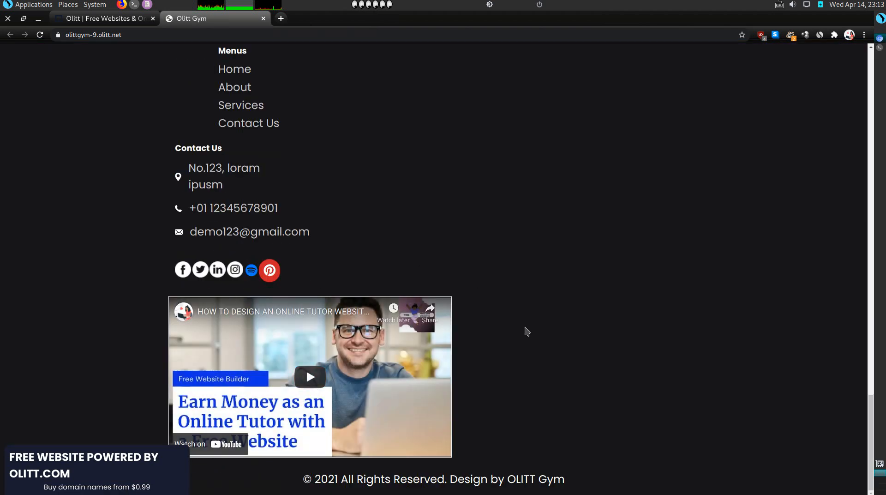
scroll(527, 244, up, 3)
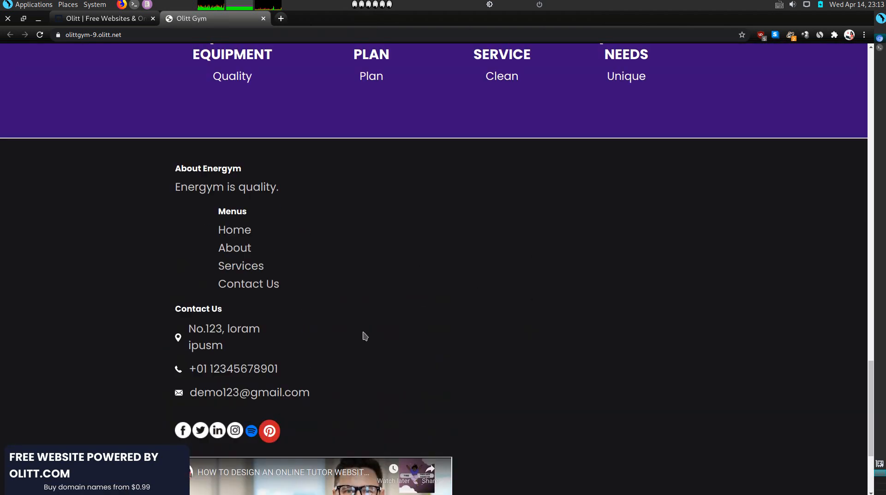
Return to the Olitt editor and check the page's sections in the tablet layout
click(101, 18)
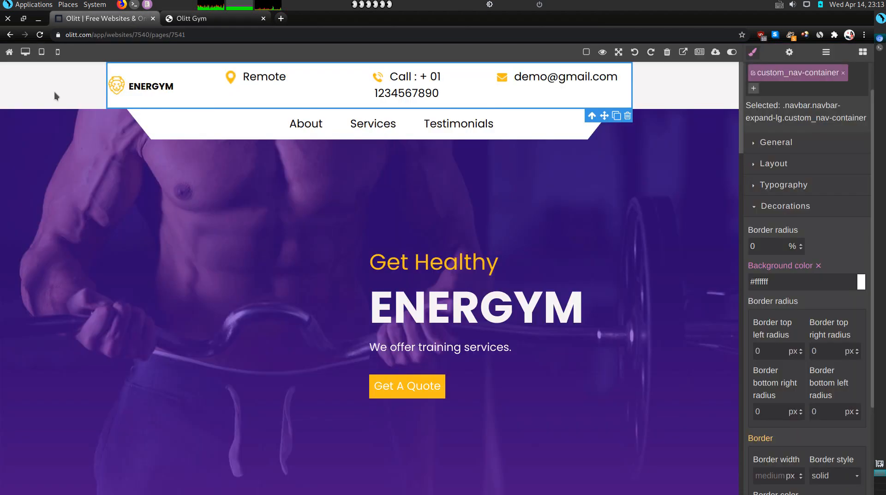
click(41, 52)
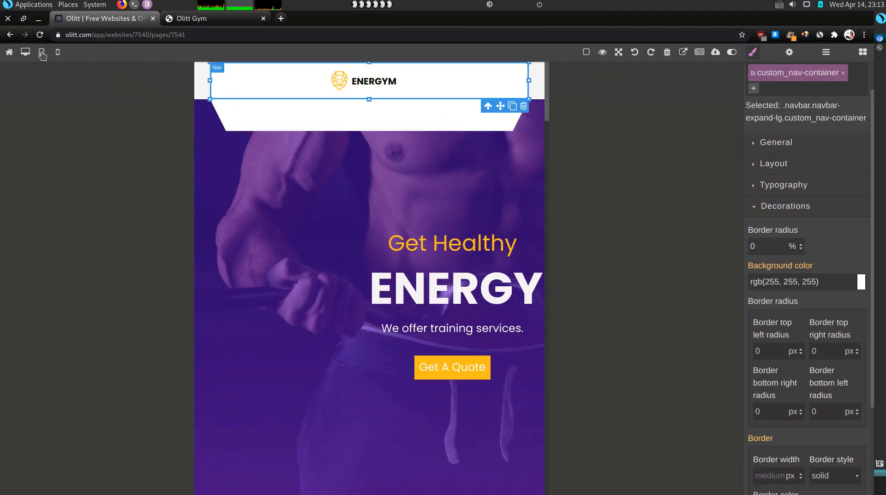
scroll(356, 283, down, 10)
scroll(355, 280, down, 15)
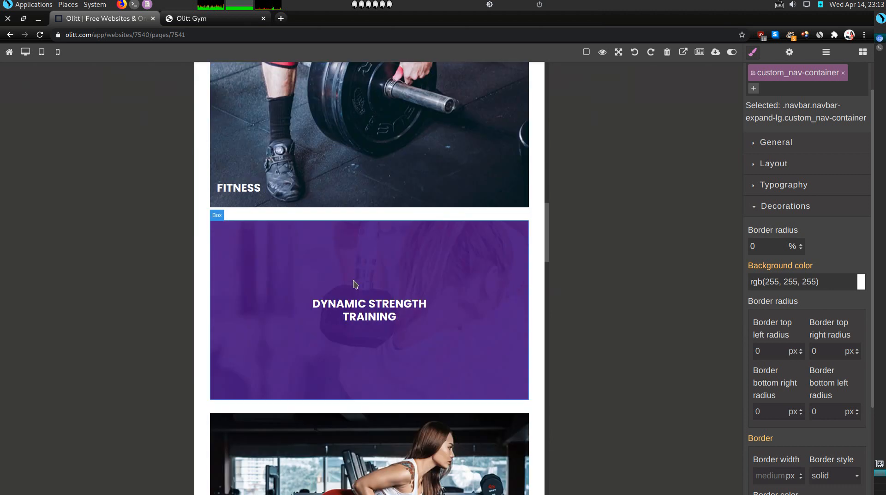
scroll(355, 283, up, 8)
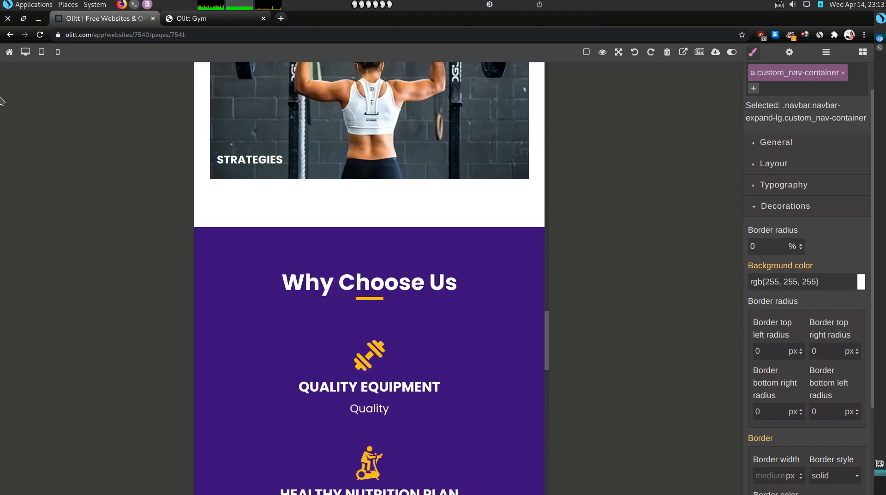
Check the page in the mobile layout, inspecting the footer row and copyright text, the services section and the header
click(57, 52)
scroll(319, 277, down, 10)
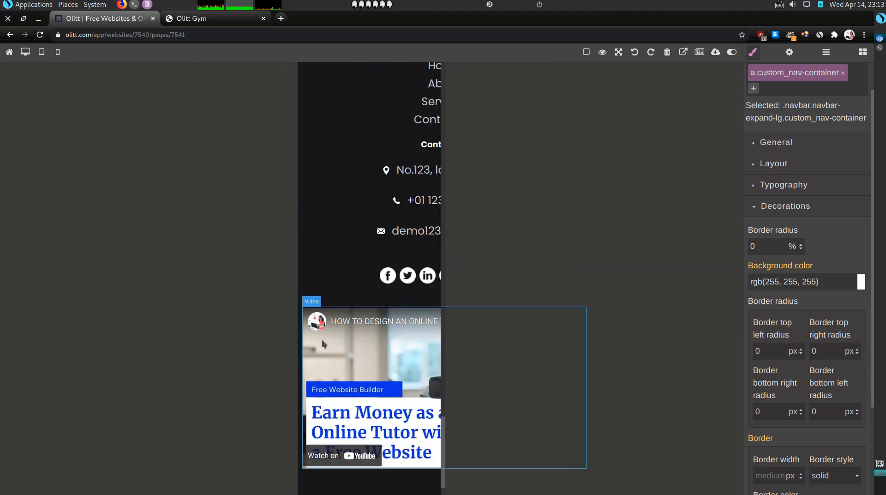
scroll(354, 259, up, 3)
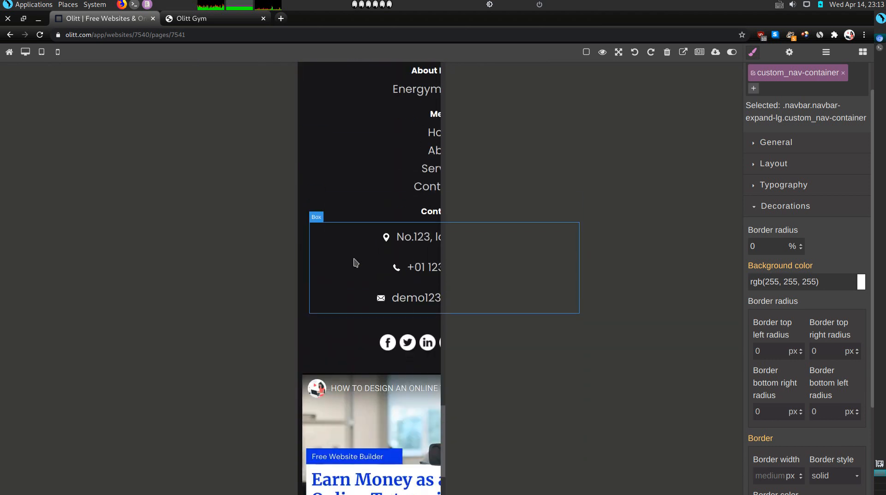
right_click(355, 261)
click(337, 155)
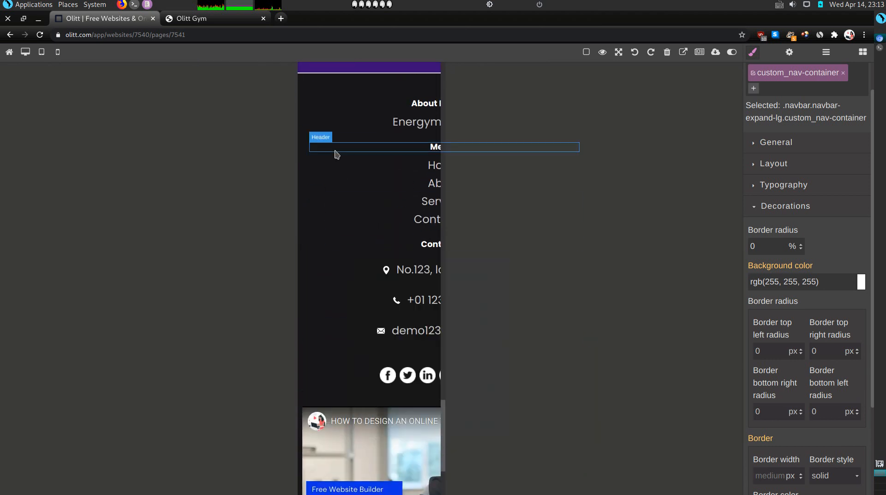
click(337, 152)
scroll(358, 343, down, 3)
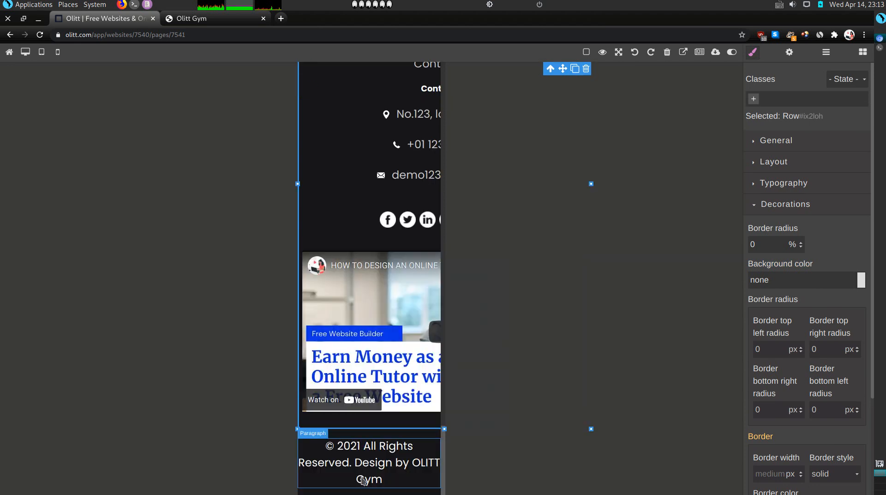
click(369, 462)
scroll(336, 198, up, 8)
scroll(336, 199, up, 15)
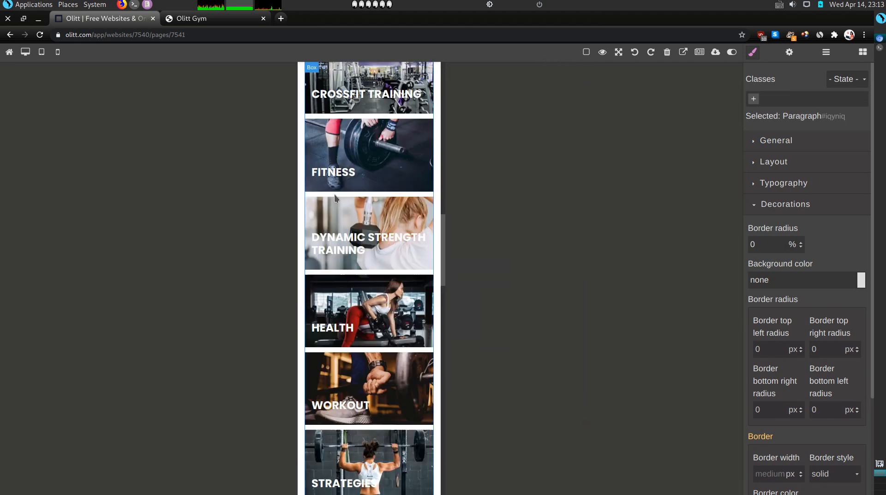
scroll(331, 465, down, 13)
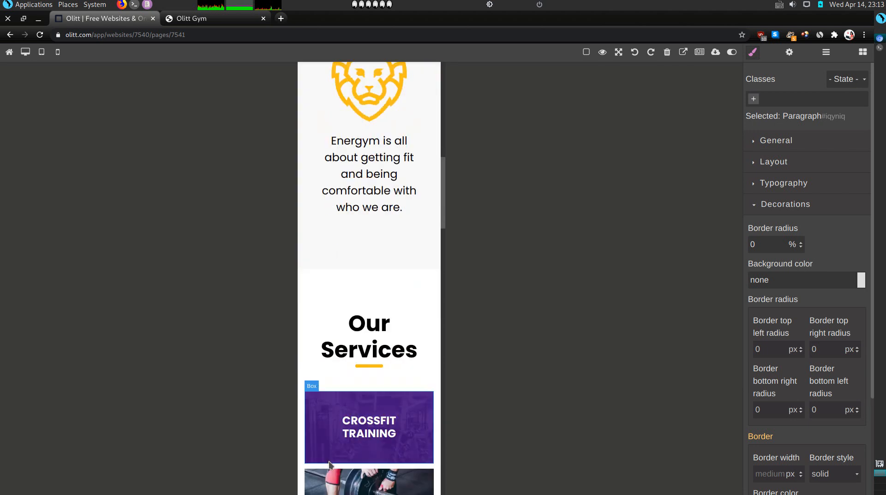
scroll(331, 465, up, 13)
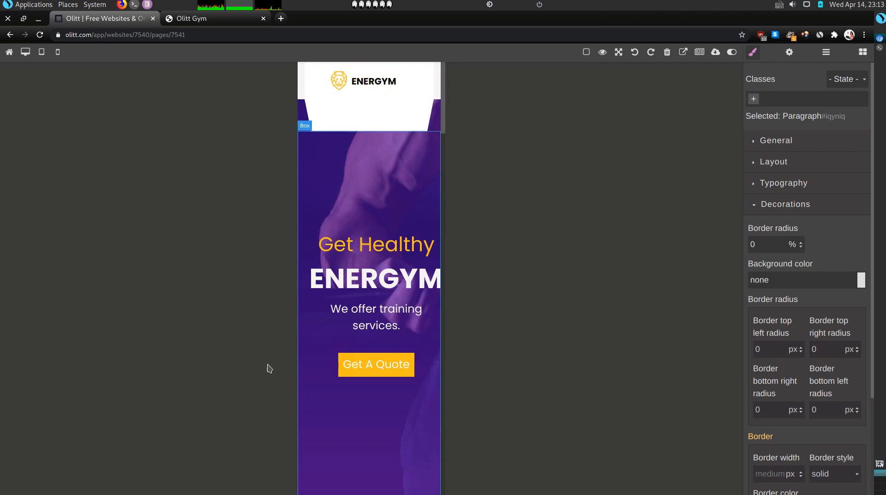
Restore the desktop layout and inspect the hero heading, slider container and header call link, plus the sections below
click(25, 51)
scroll(93, 212, down, 1)
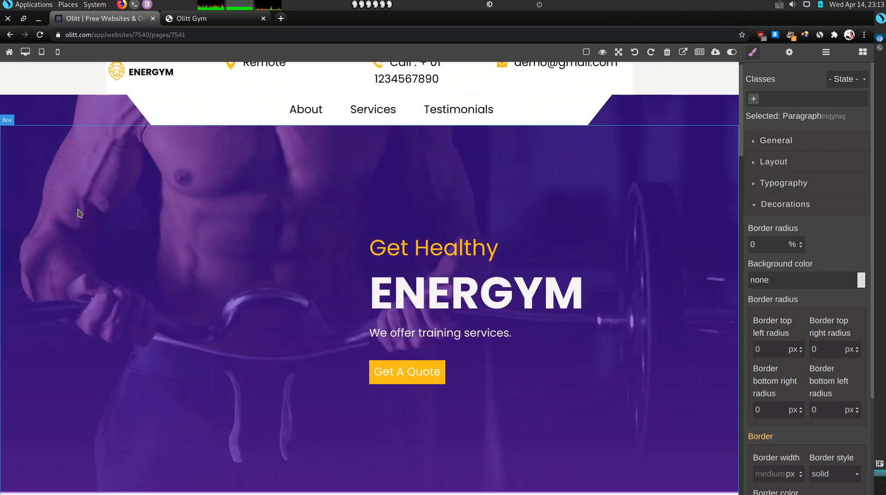
click(426, 290)
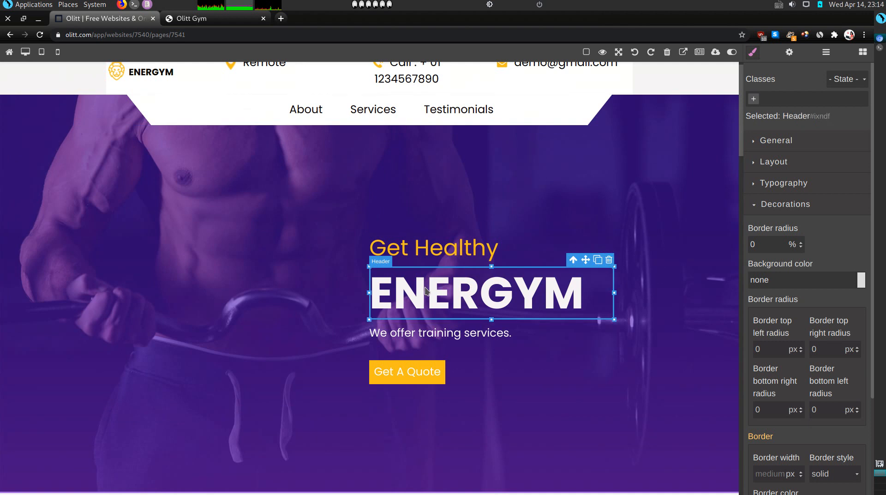
click(309, 221)
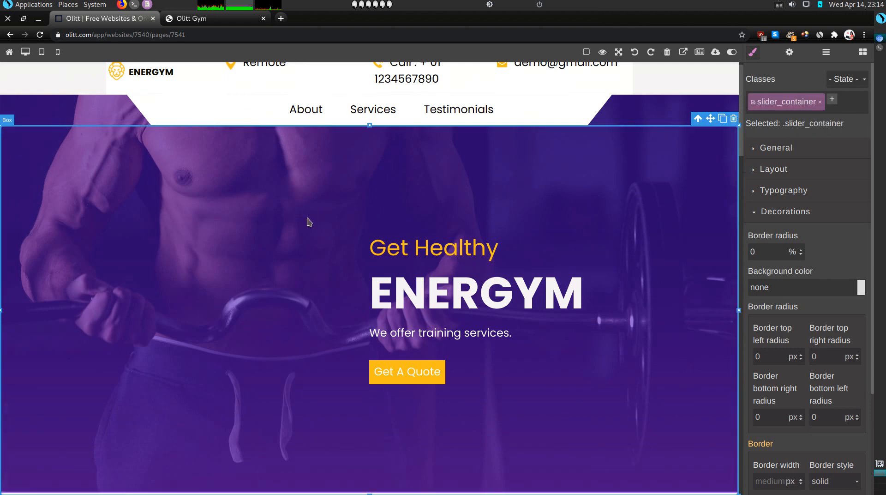
scroll(308, 222, up, 1)
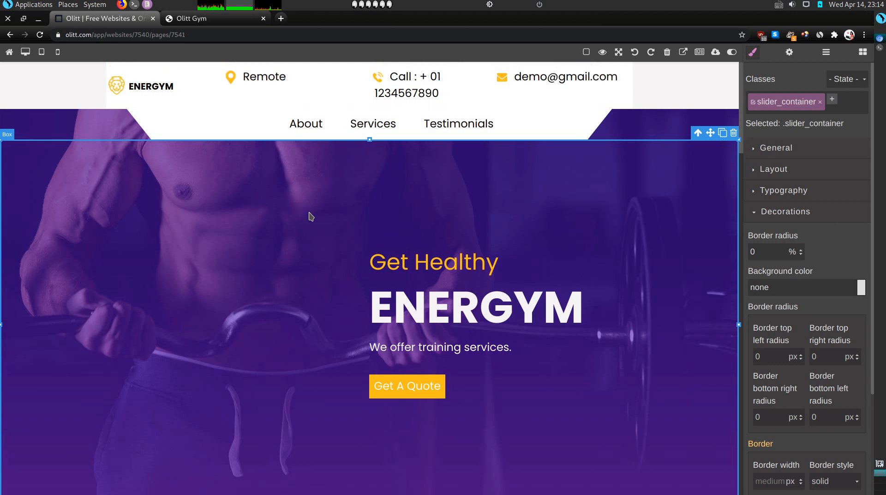
click(471, 96)
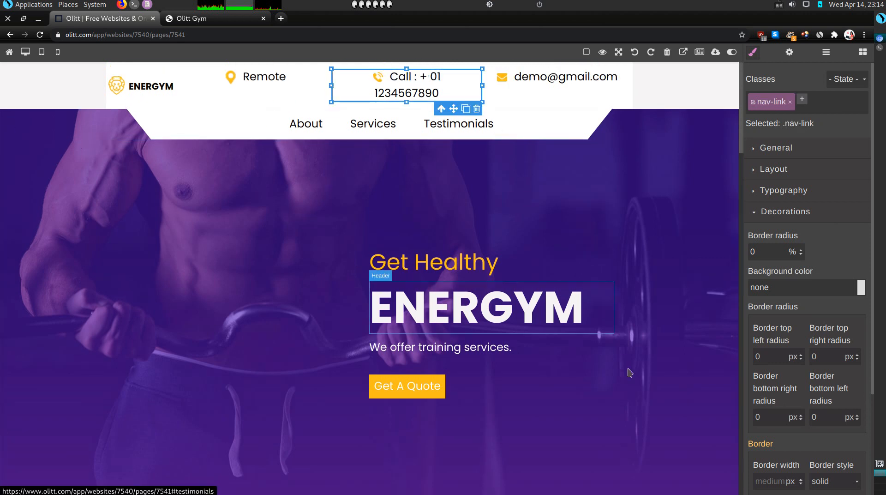
scroll(631, 371, down, 15)
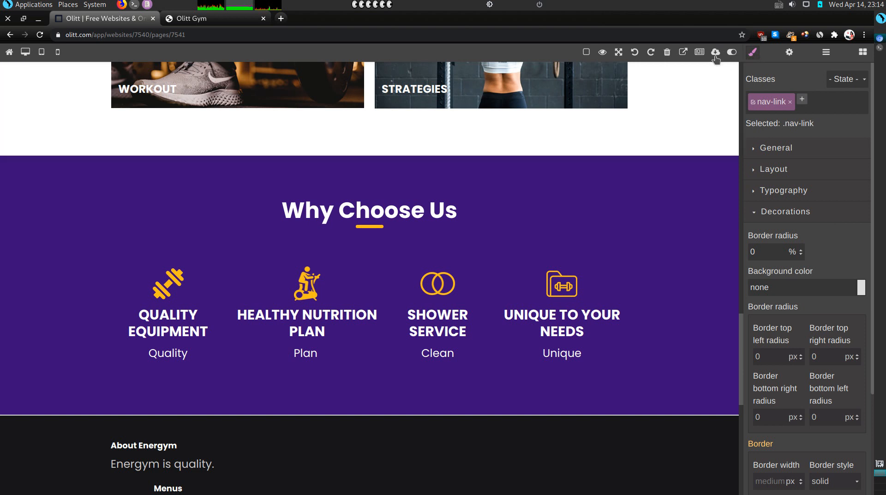
Inspect the selected navigation link's settings, the footer and the Healthy Nutrition Plan icon, and close the live Olitt Gym tab
click(789, 52)
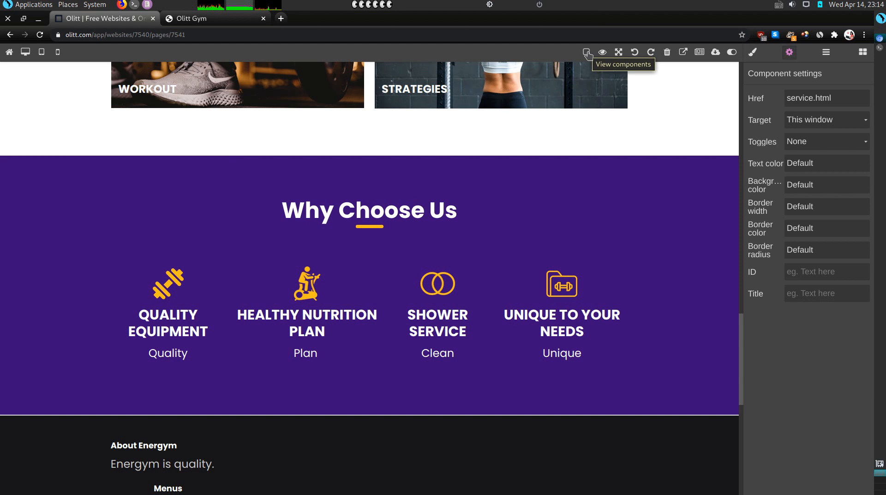
scroll(321, 282, down, 10)
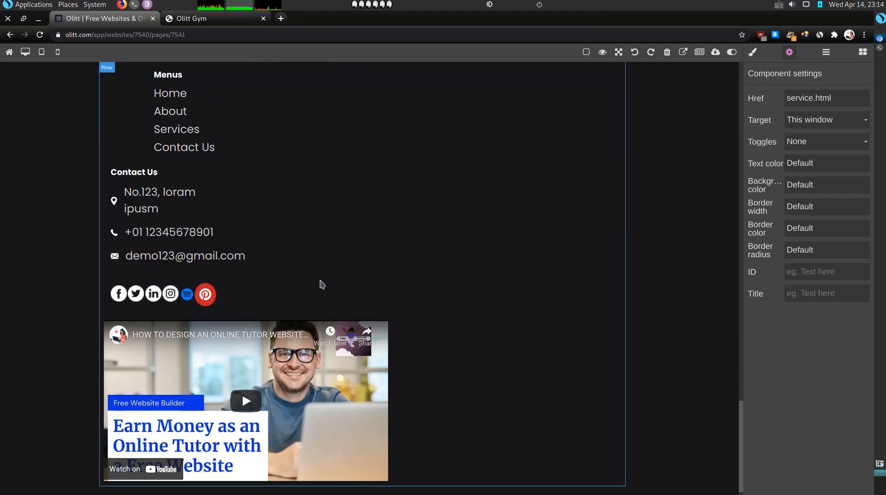
scroll(325, 250, up, 8)
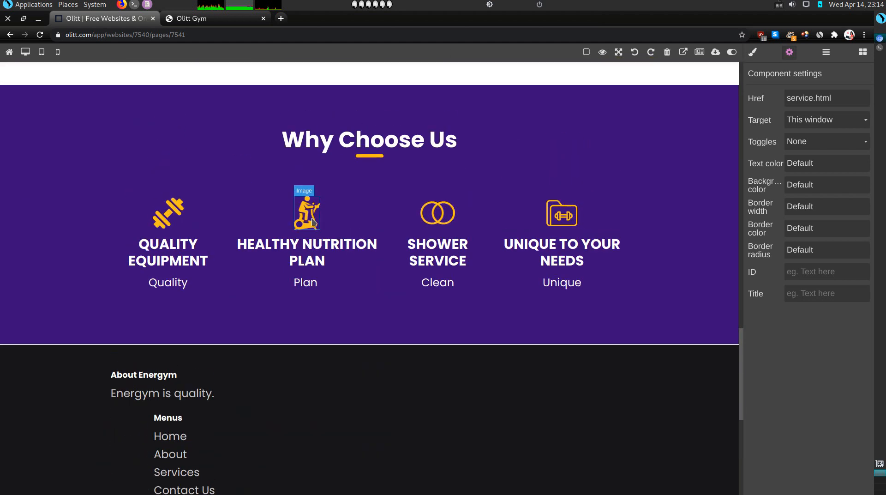
click(313, 223)
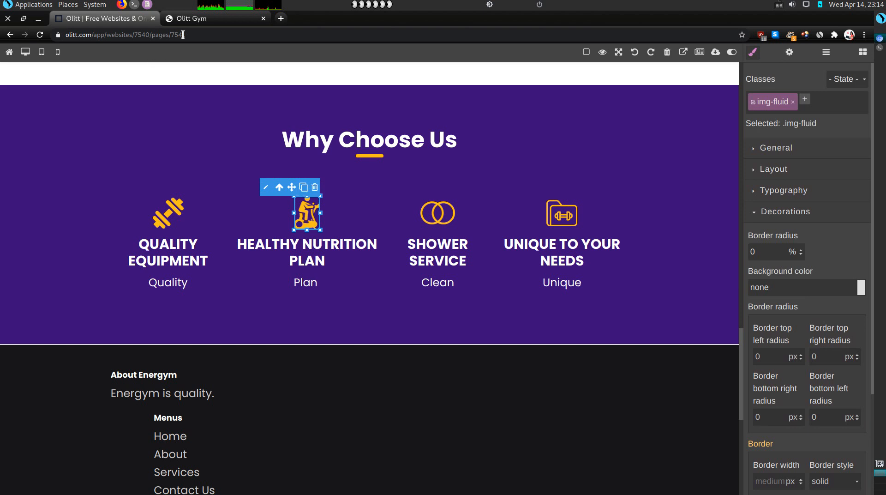
click(263, 19)
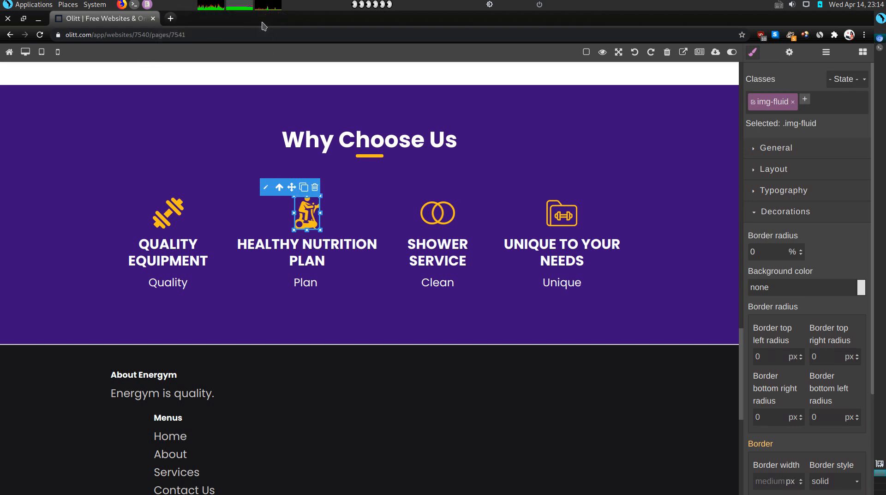
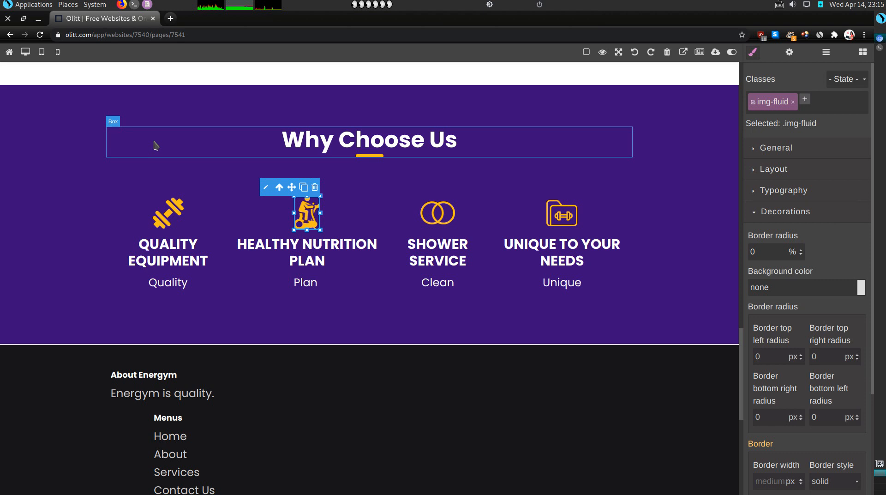
Shift the Why Choose Us heading box slightly within its section and return to the list of websites
mouse_move(200, 144)
mouse_down()
mouse_move(221, 178)
mouse_move(198, 134)
mouse_move(186, 146)
mouse_move(202, 144)
mouse_move(192, 147)
mouse_up()
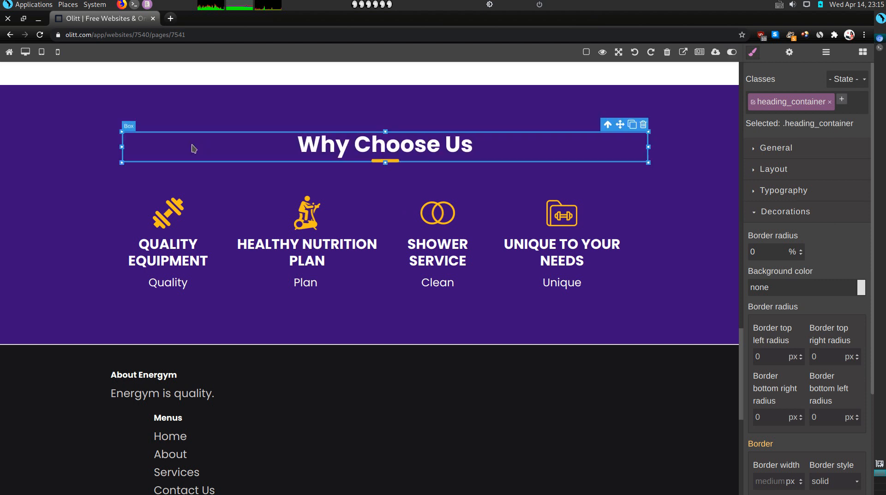
click(9, 52)
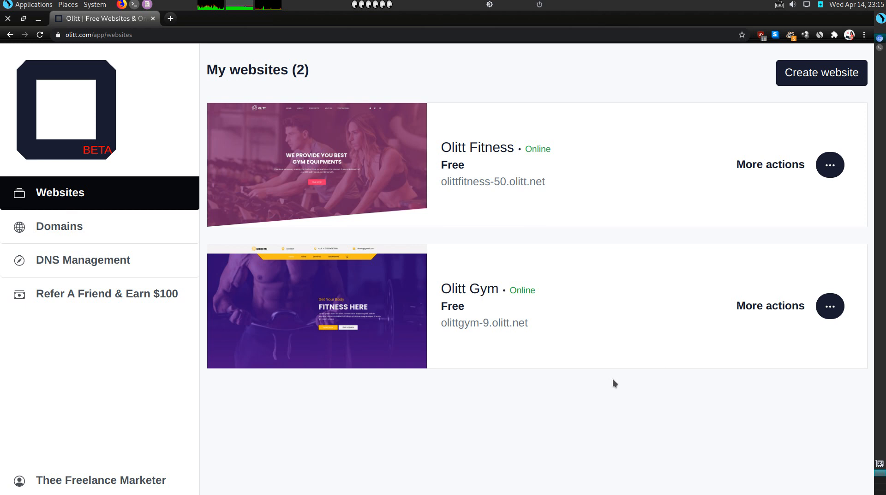
Review the affiliate program description on the referral page and open Twitter sharing for the affiliate link
click(155, 294)
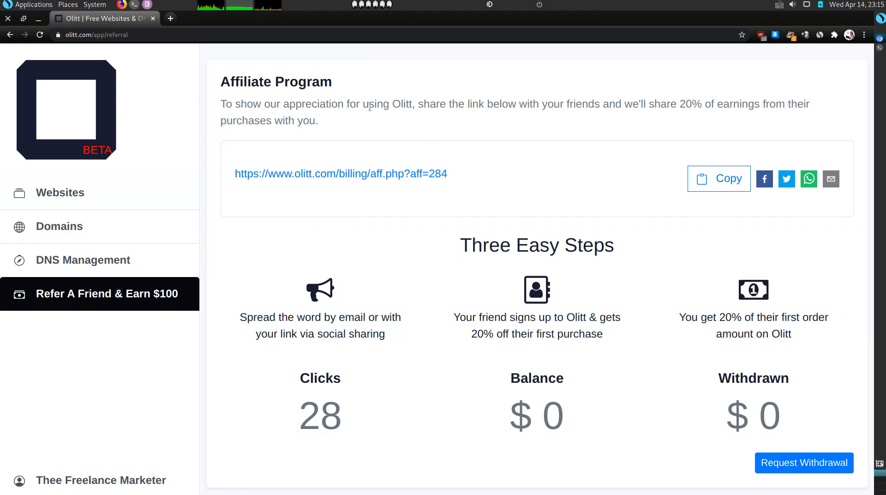
triple_click(348, 101)
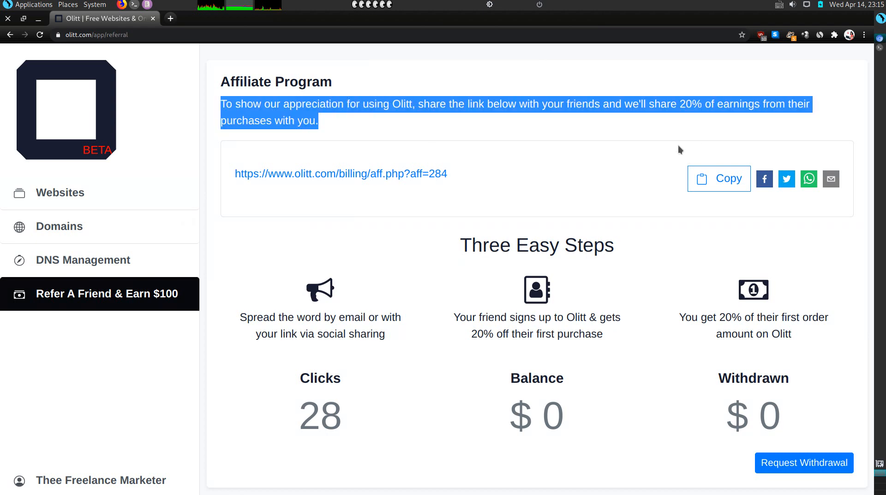
click(595, 155)
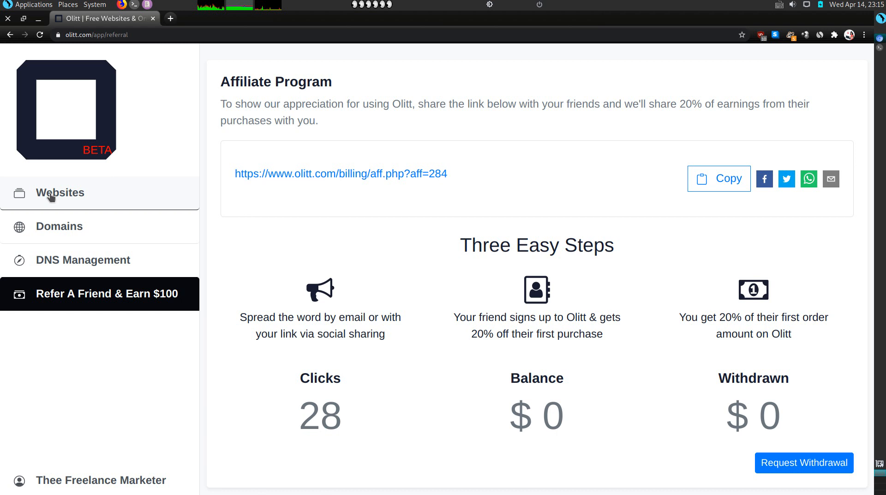
click(788, 182)
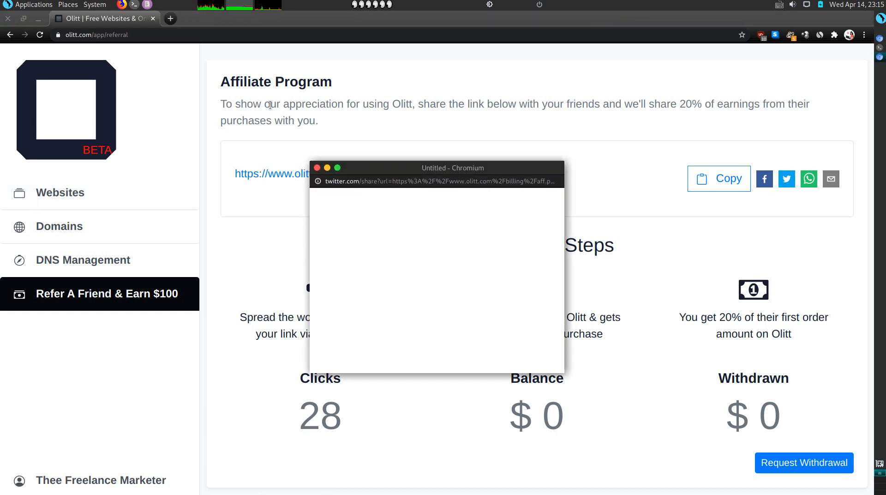
click(331, 93)
Reuse the name of the existing domain in the Domains section to search for theefreelancemarketer.com
click(12, 225)
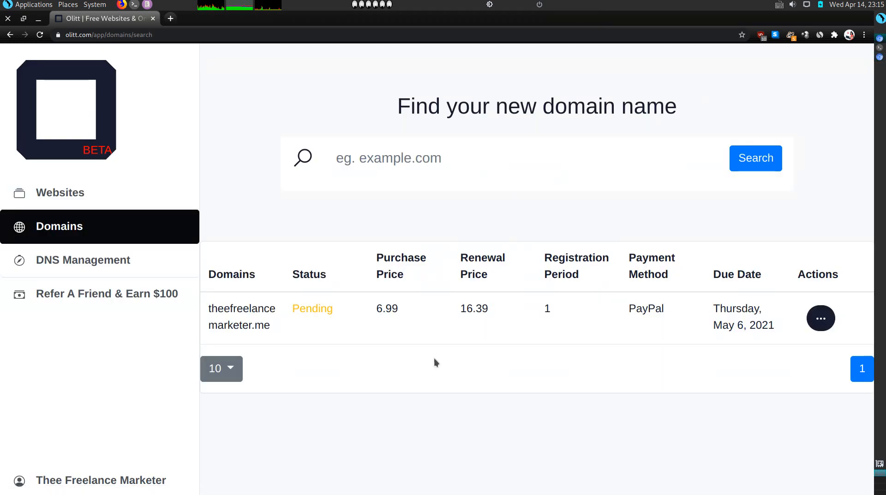
triple_click(278, 310)
click(487, 309)
triple_click(249, 313)
key(ctrl+c)
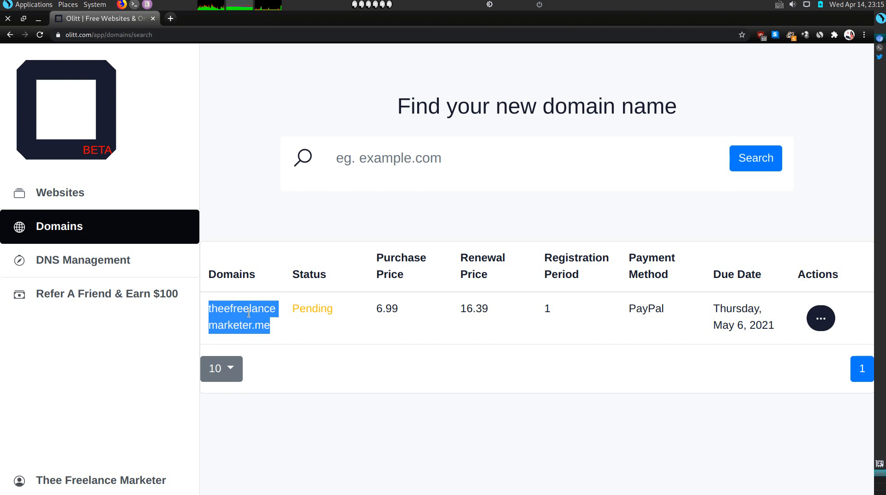
click(400, 159)
key(ctrl+v)
key(BackSpace)
key(BackSpace)
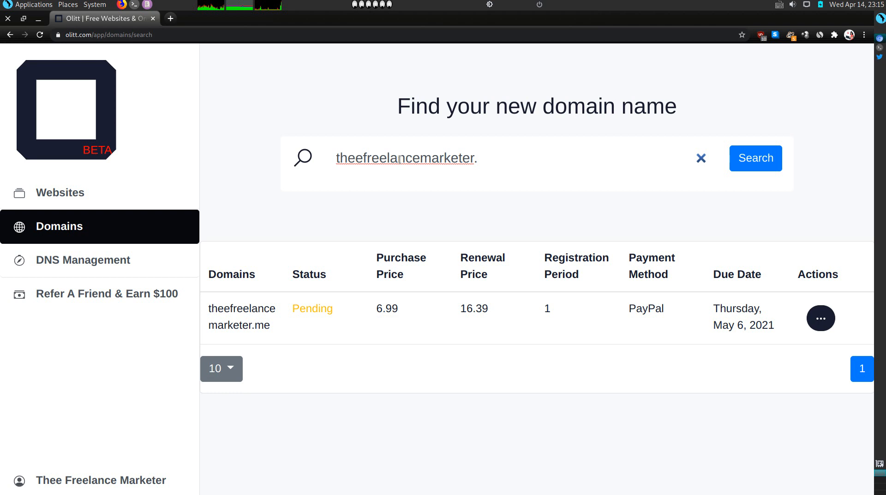
text(com)
key(Return)
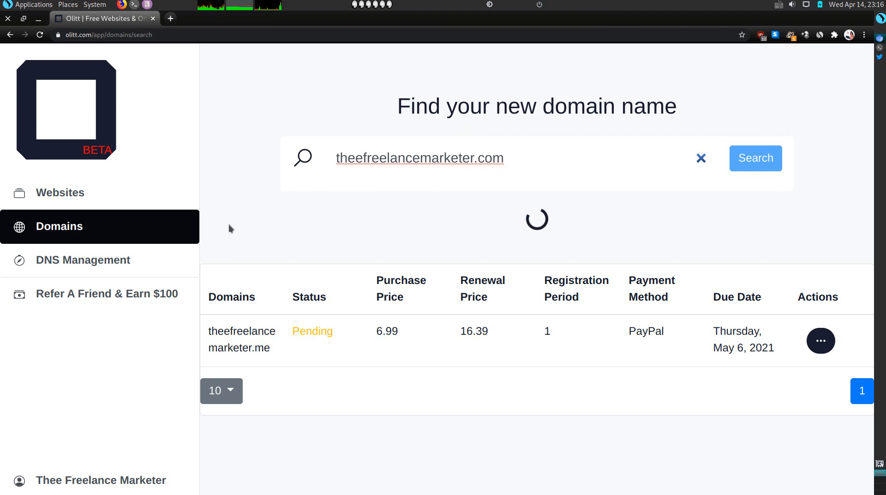
Examine the registration, renewal and transfer prices for the .com, .top, .net, .org, .co.za, .co.ke, .com.ng and .ng domains
scroll(372, 319, down, 1)
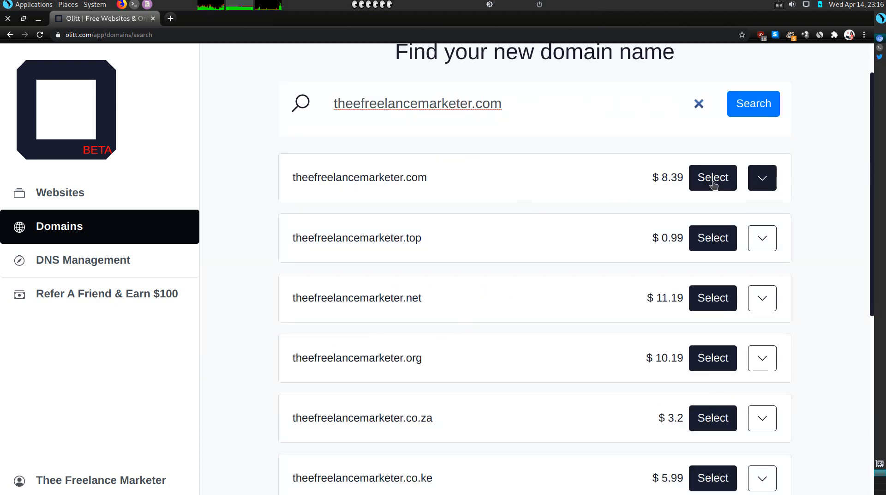
triple_click(755, 180)
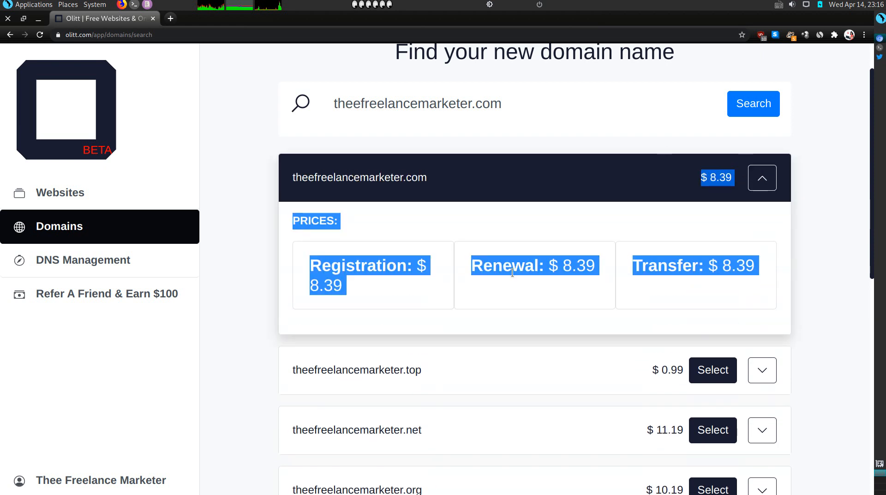
click(513, 273)
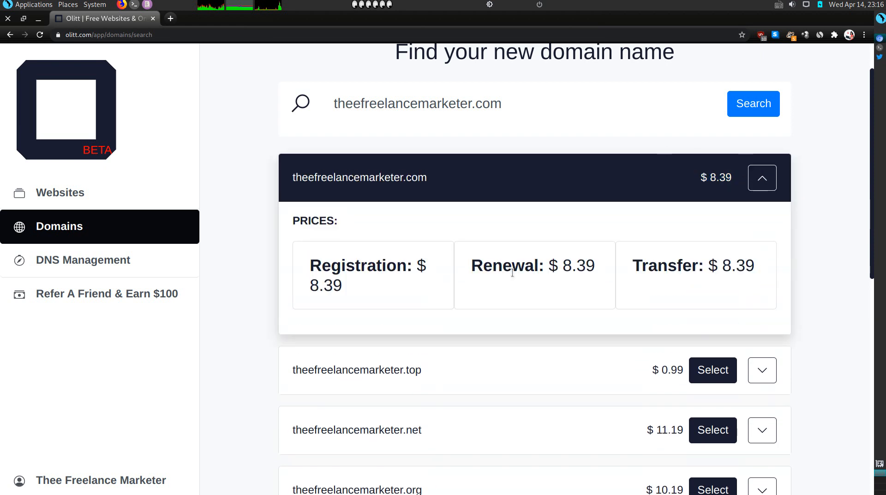
scroll(563, 314, down, 5)
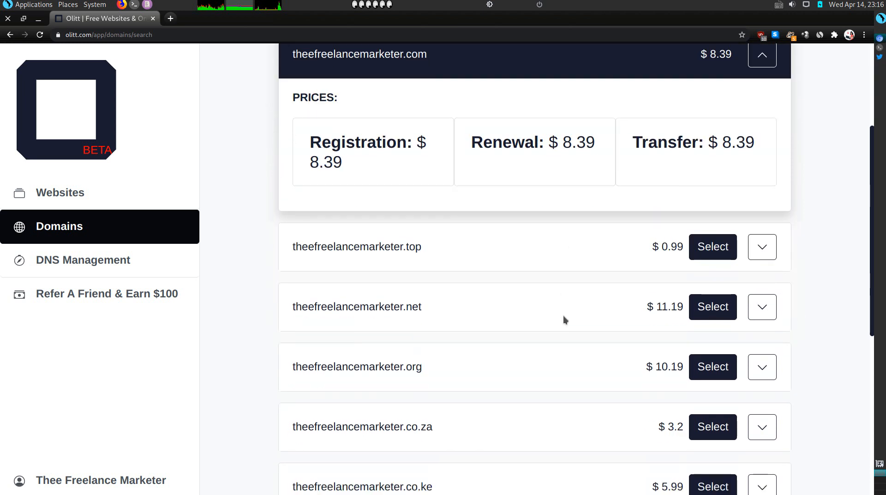
click(770, 247)
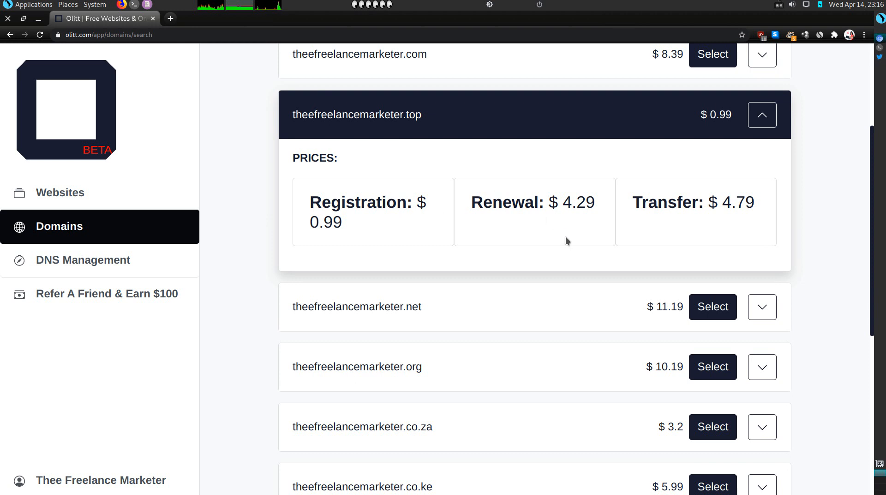
click(764, 316)
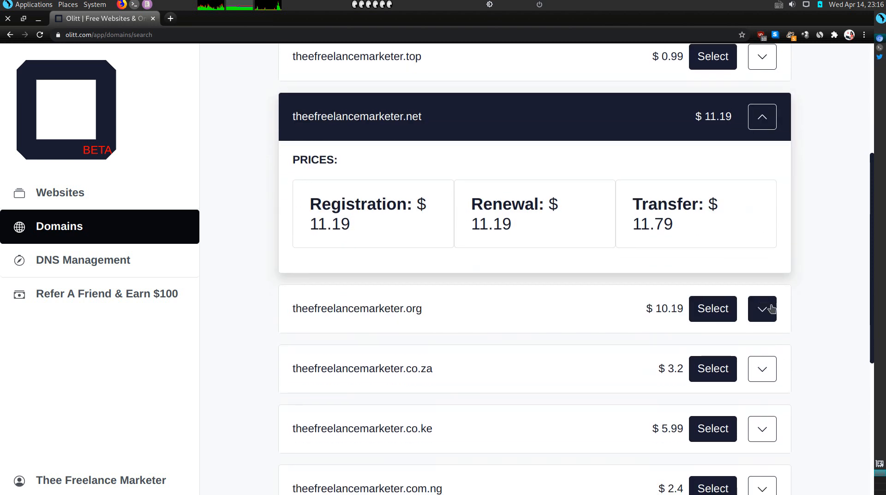
click(770, 320)
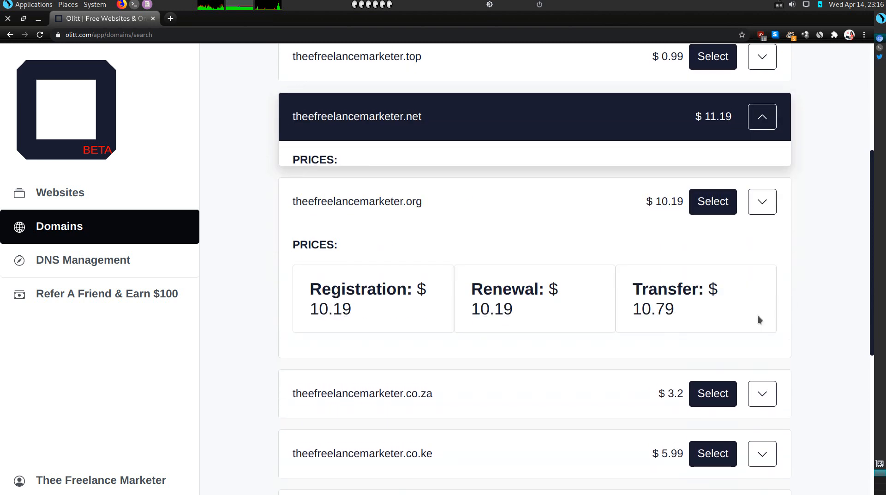
click(764, 290)
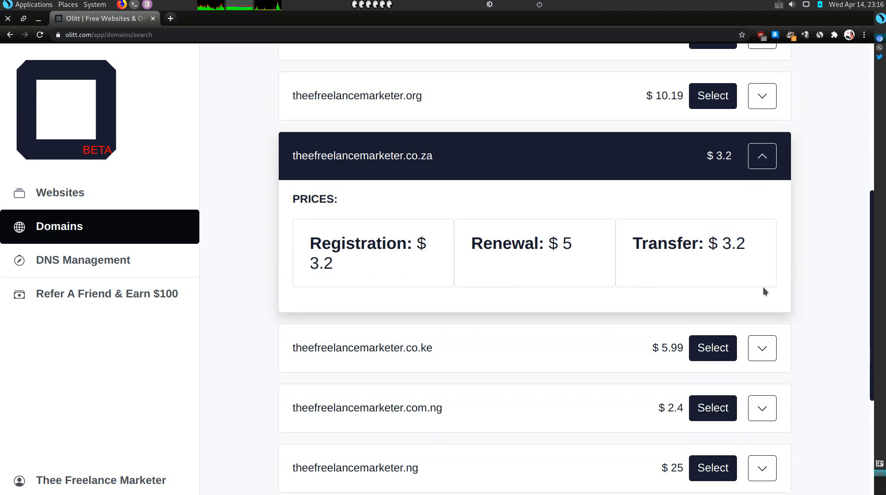
click(762, 348)
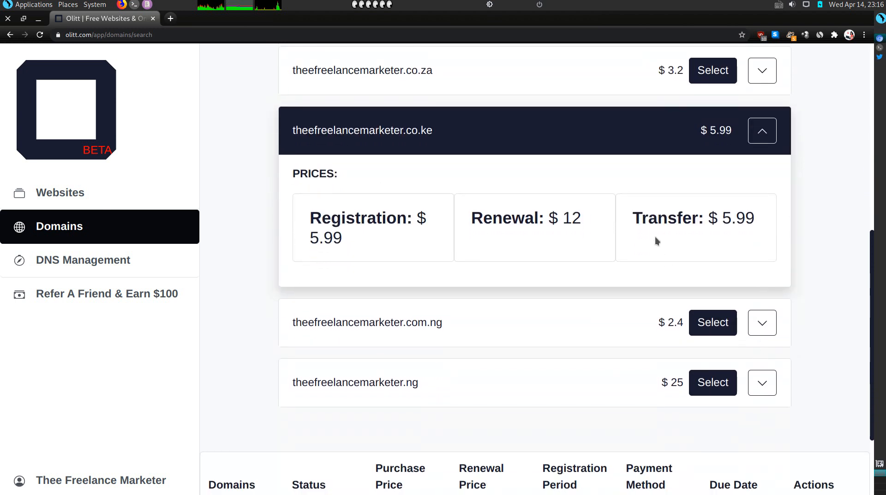
click(762, 322)
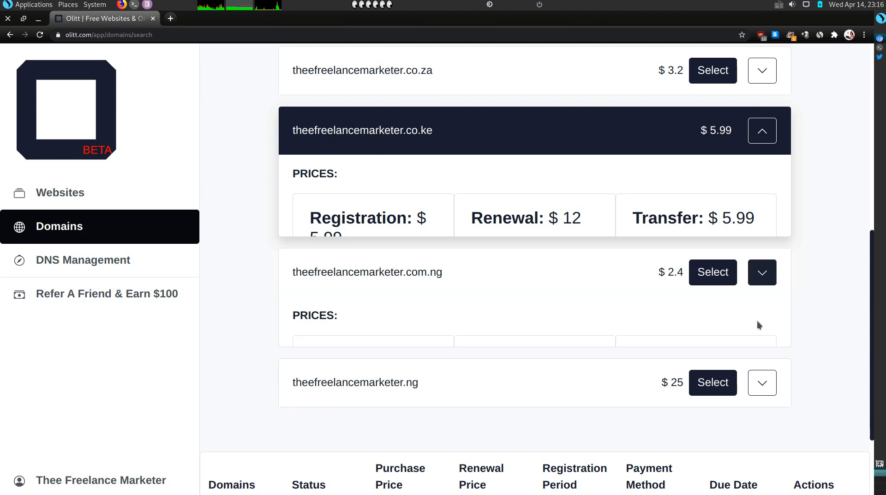
click(762, 325)
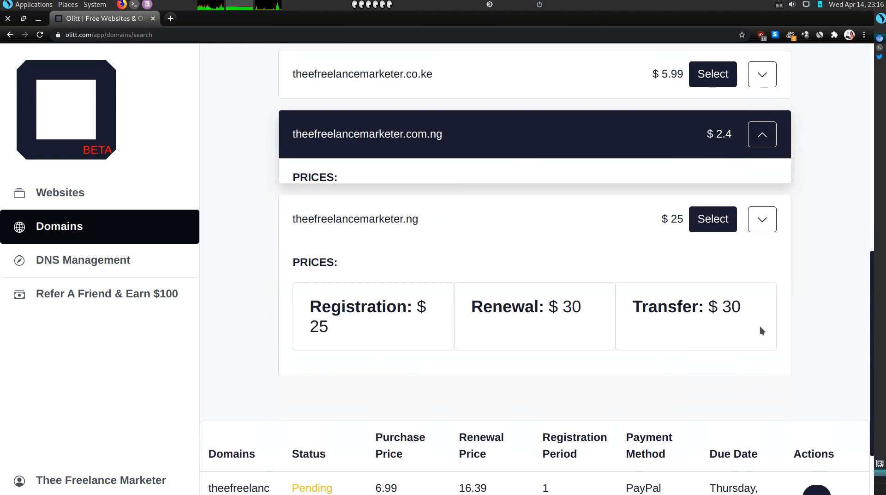
scroll(453, 241, down, 3)
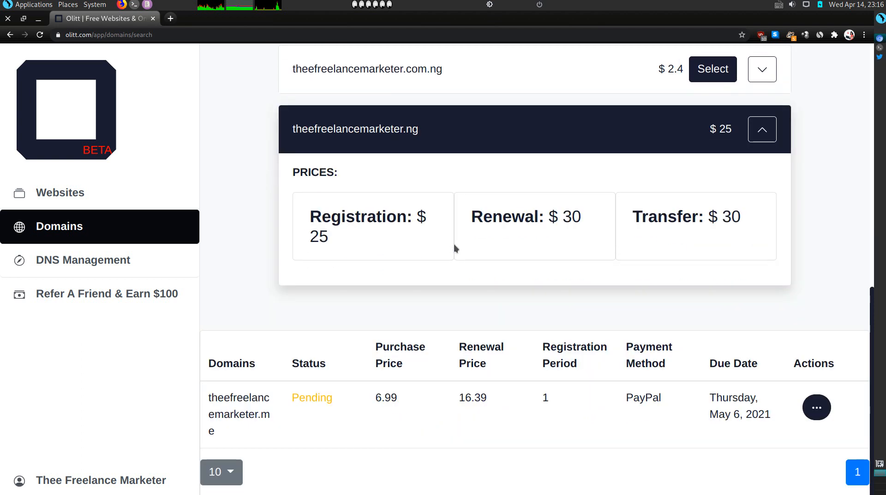
scroll(454, 244, up, 10)
Return to the list of websites, visit the live Olitt Gym site down to its About section, and close its tab
click(77, 191)
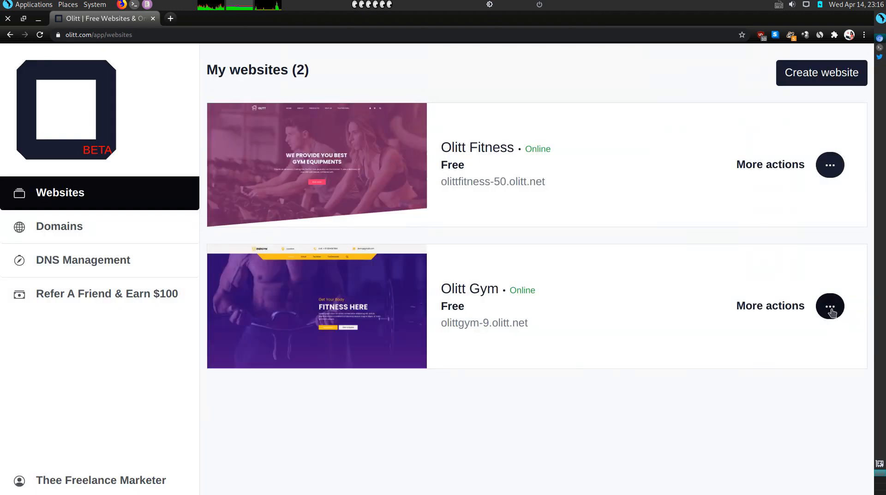
click(824, 311)
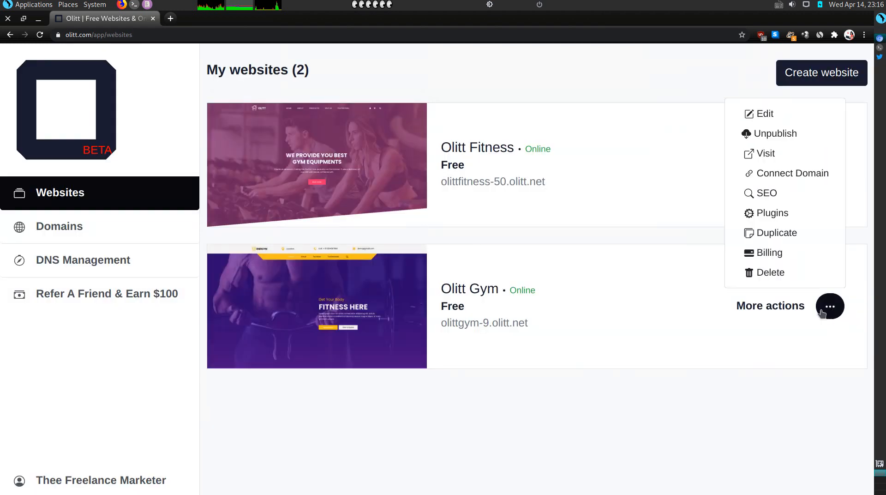
click(754, 156)
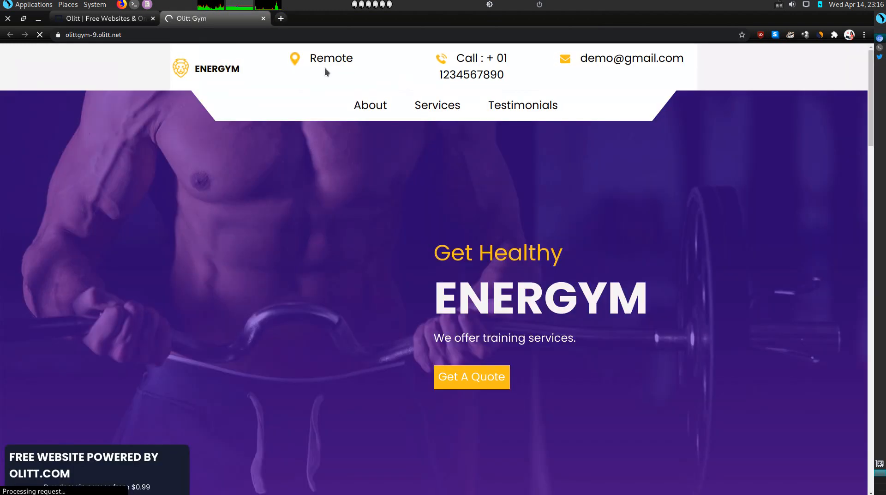
scroll(397, 215, down, 7)
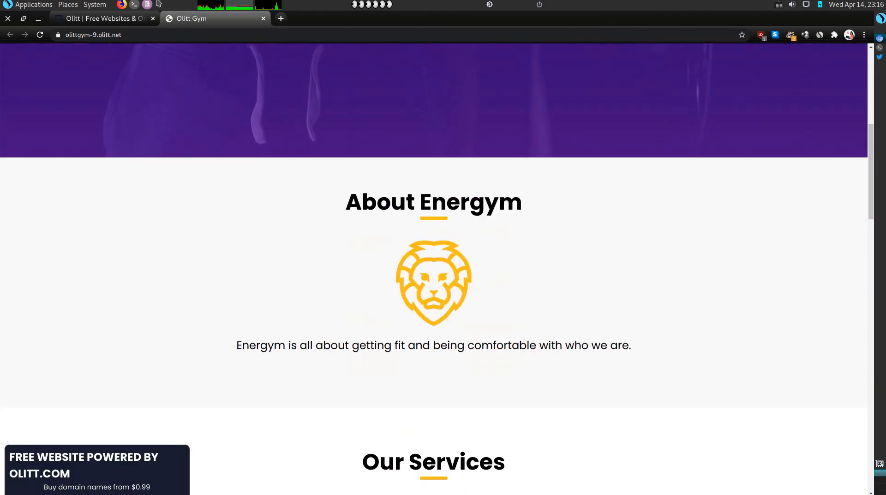
click(263, 18)
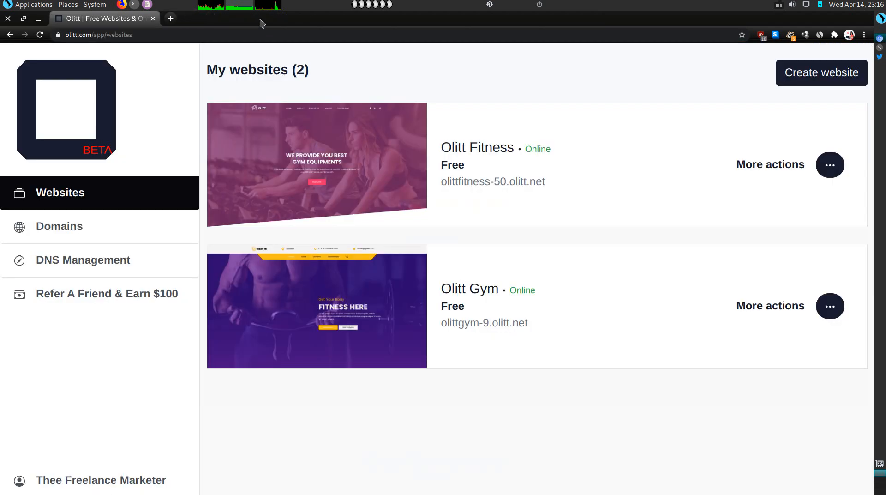